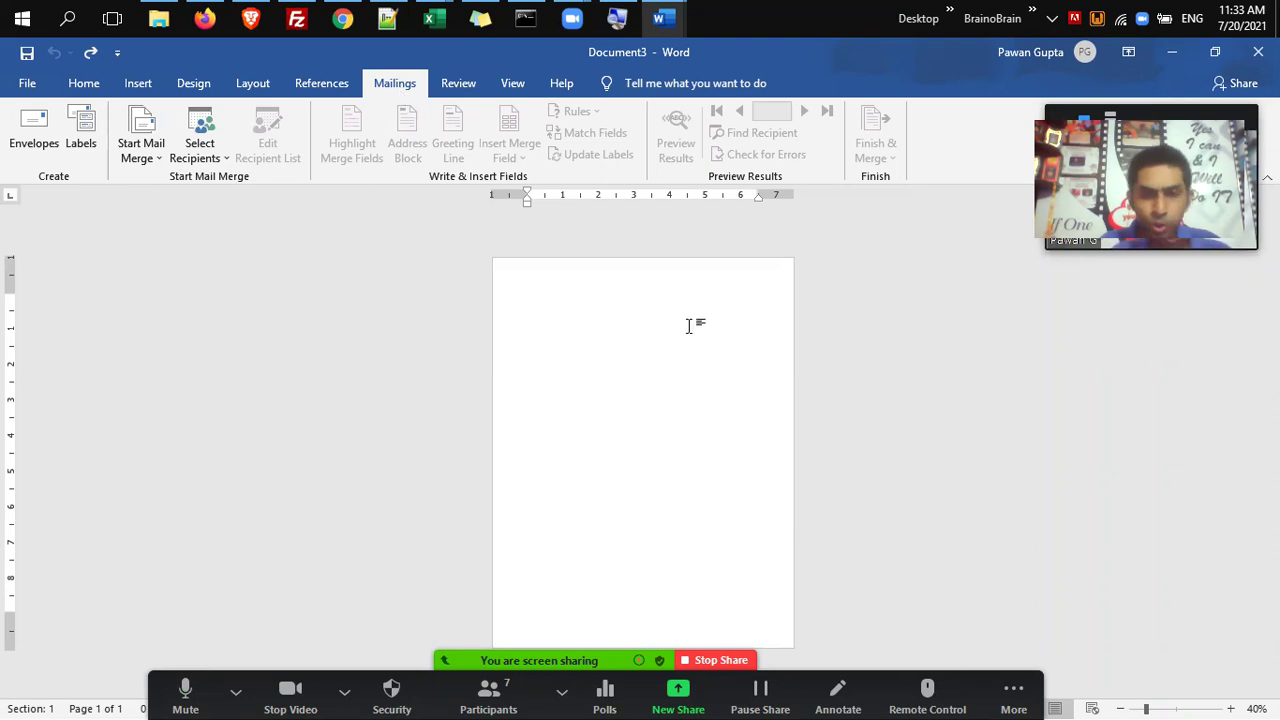
Start the letter on the blank page with the line "To," and leave blank lines below it for the address.
left_click(1229, 707)
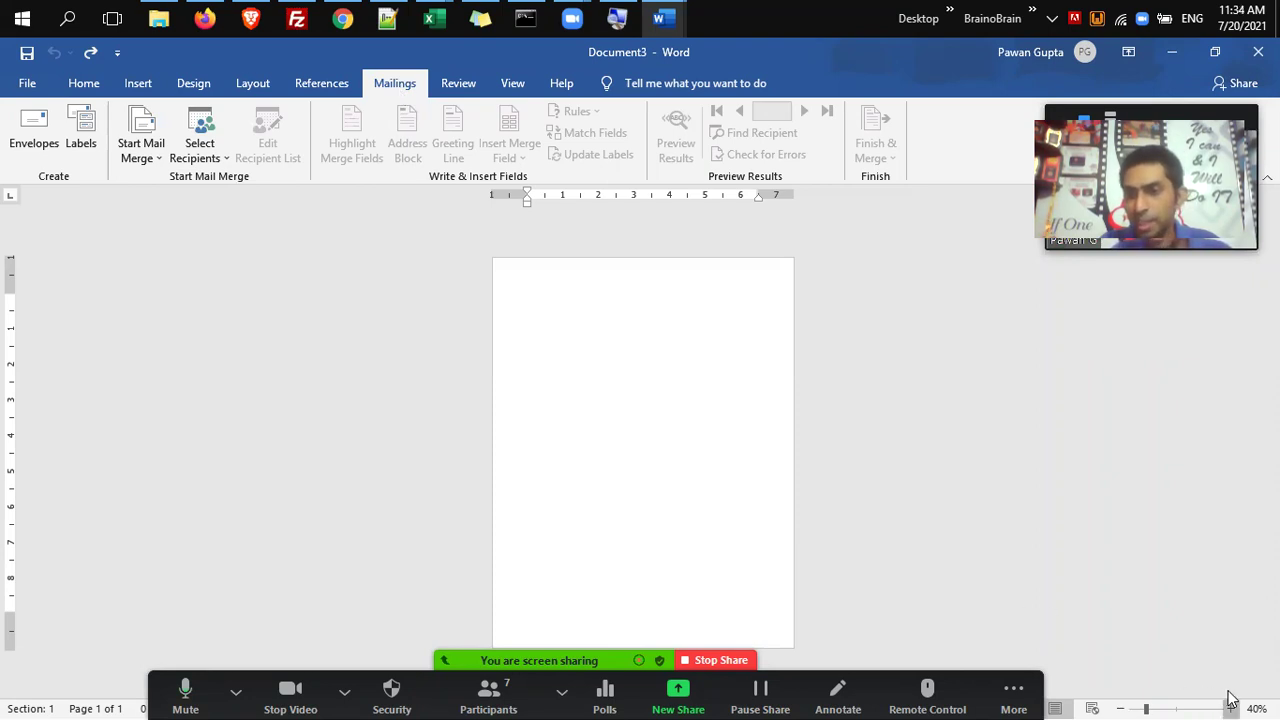
left_click(1229, 707)
left_click(1229, 707)
left_click(1229, 707)
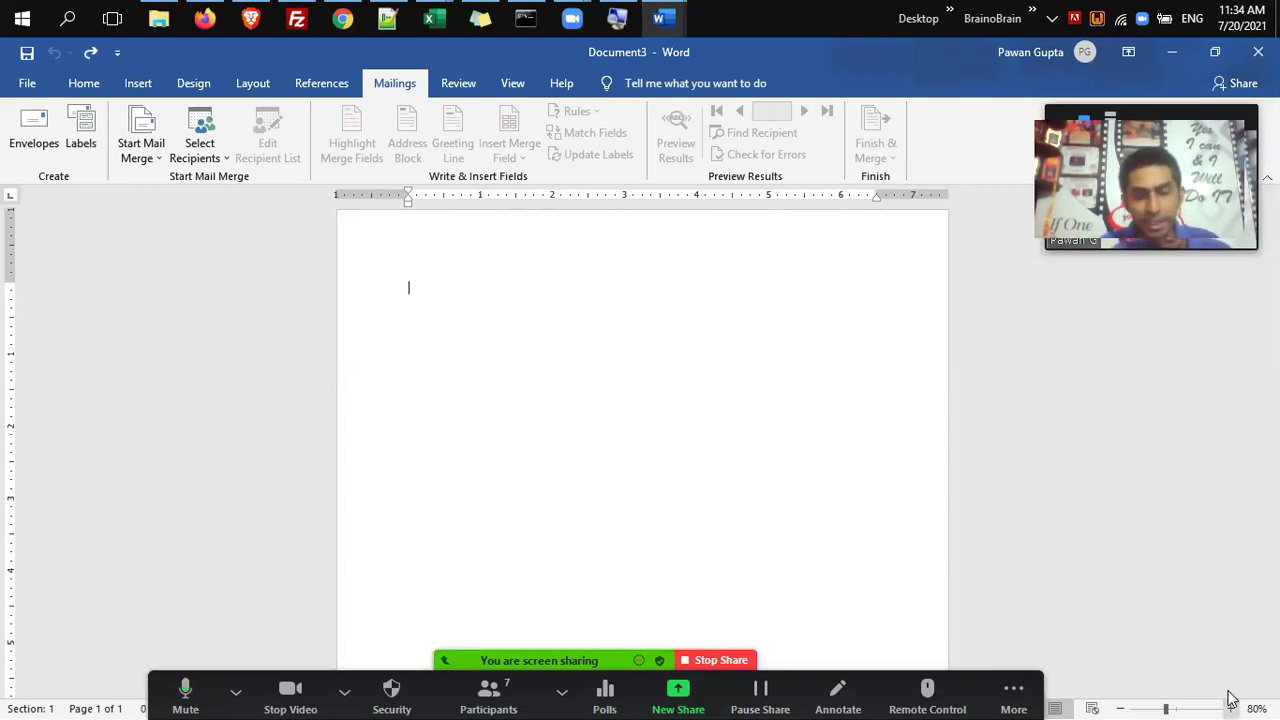
type("To")
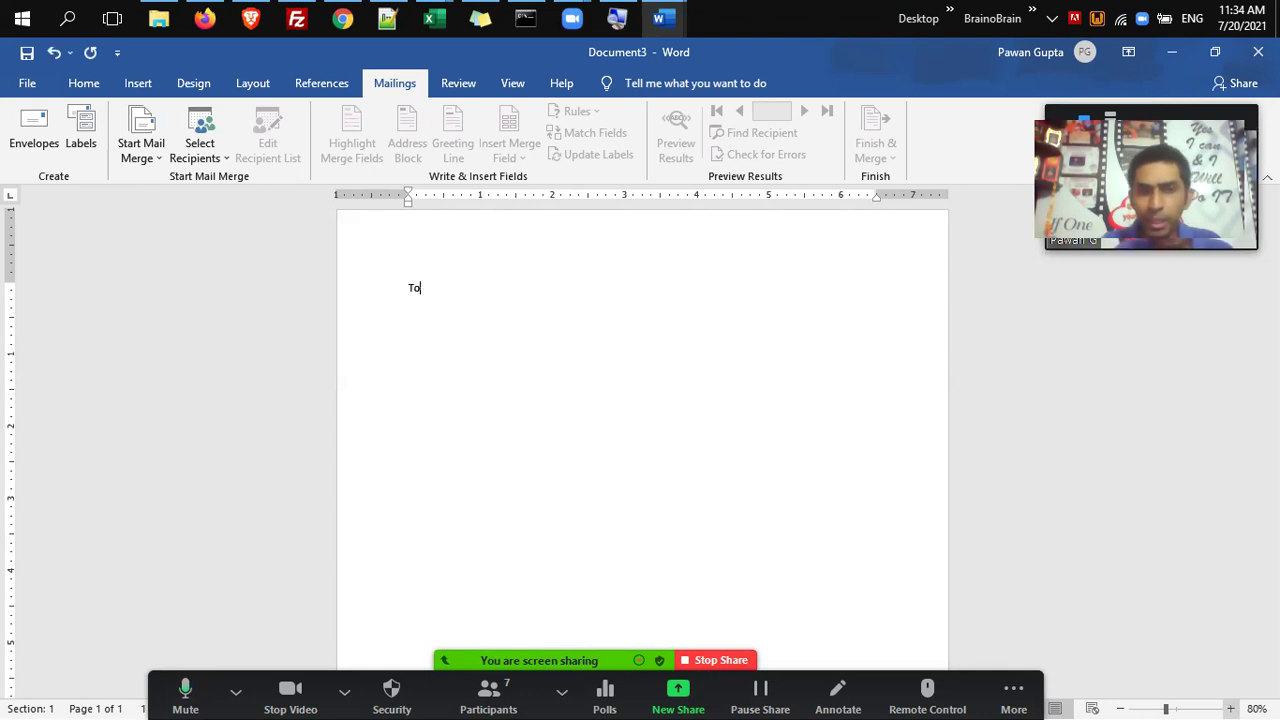
type(",")
key("Return")
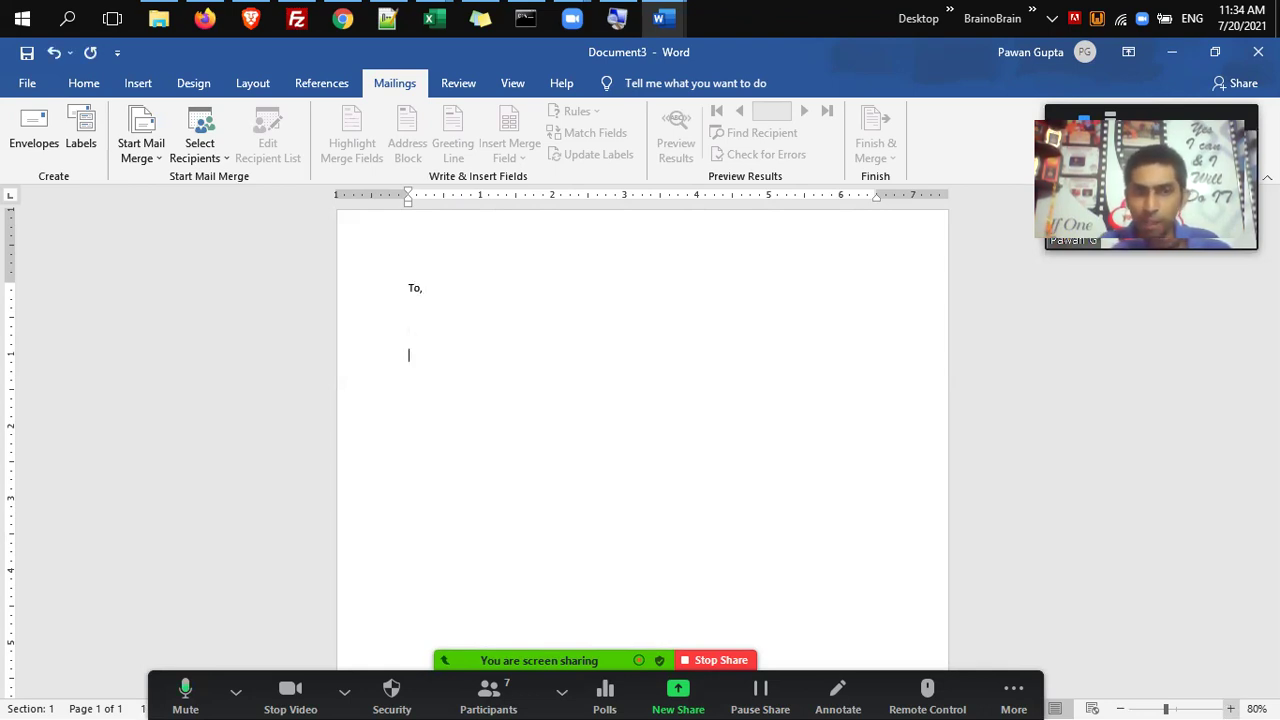
Add the salutation "Dear Sir/Maam" below the blank address lines, correcting its spelling.
type("Dear Sir/Mam")
left_click(409, 355)
type("a")
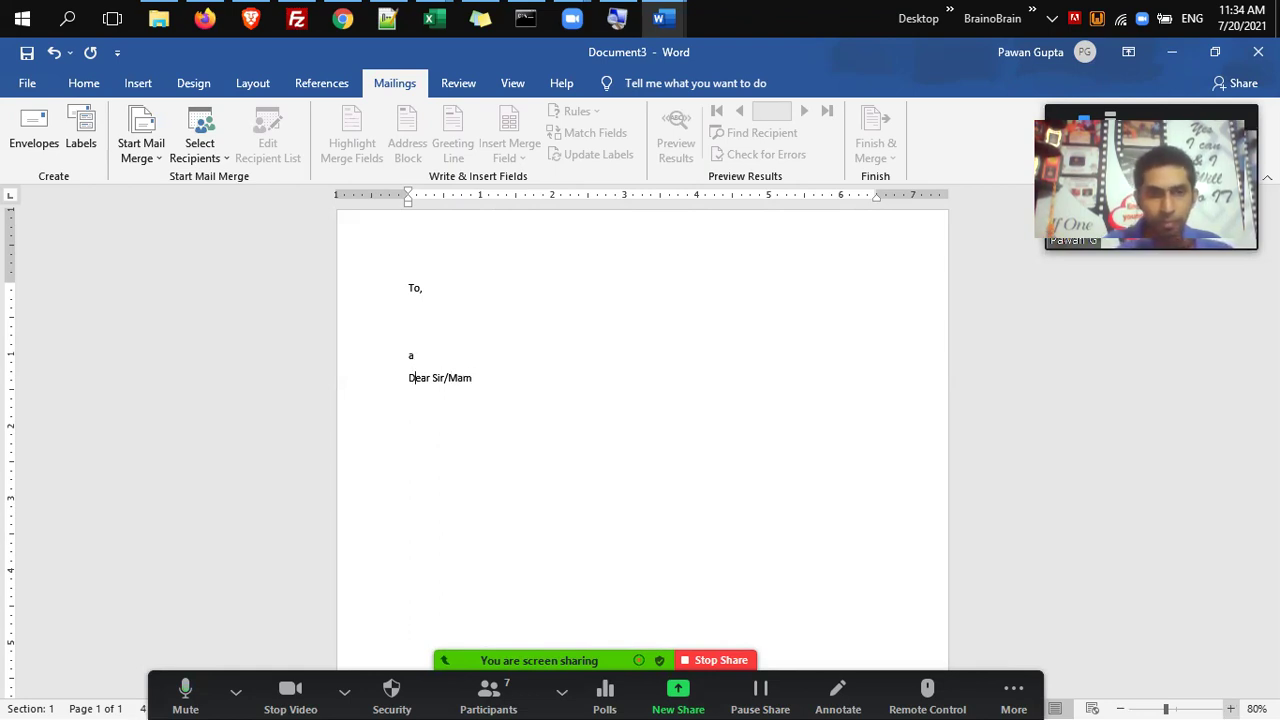
key("BackSpace")
left_click(409, 378)
key("Right")
key("Right")
key("Right")
key("Right")
key("Right")
key("Right")
key("Right")
key("Right")
key("Right")
type("a")
key("Right")
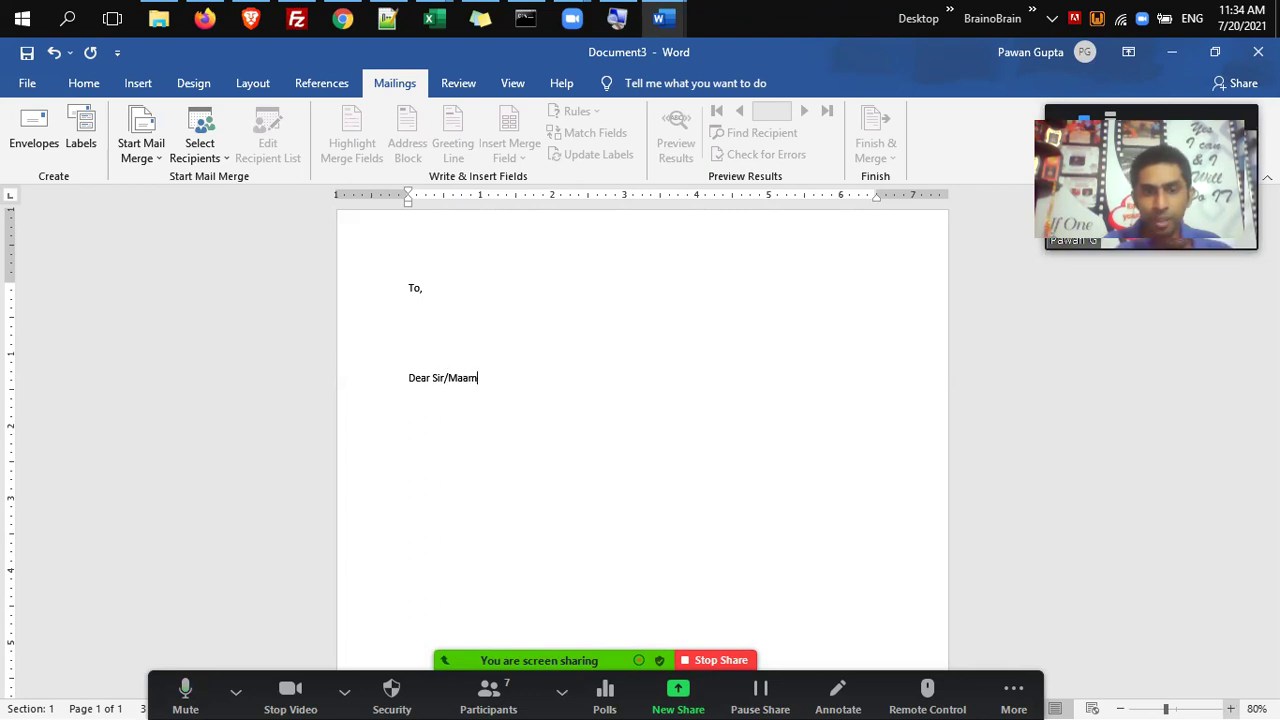
Fill the letter body with sample paragraphs generated by =rand() and end it with the closing "Thanks".
key("Return")
type("=an")
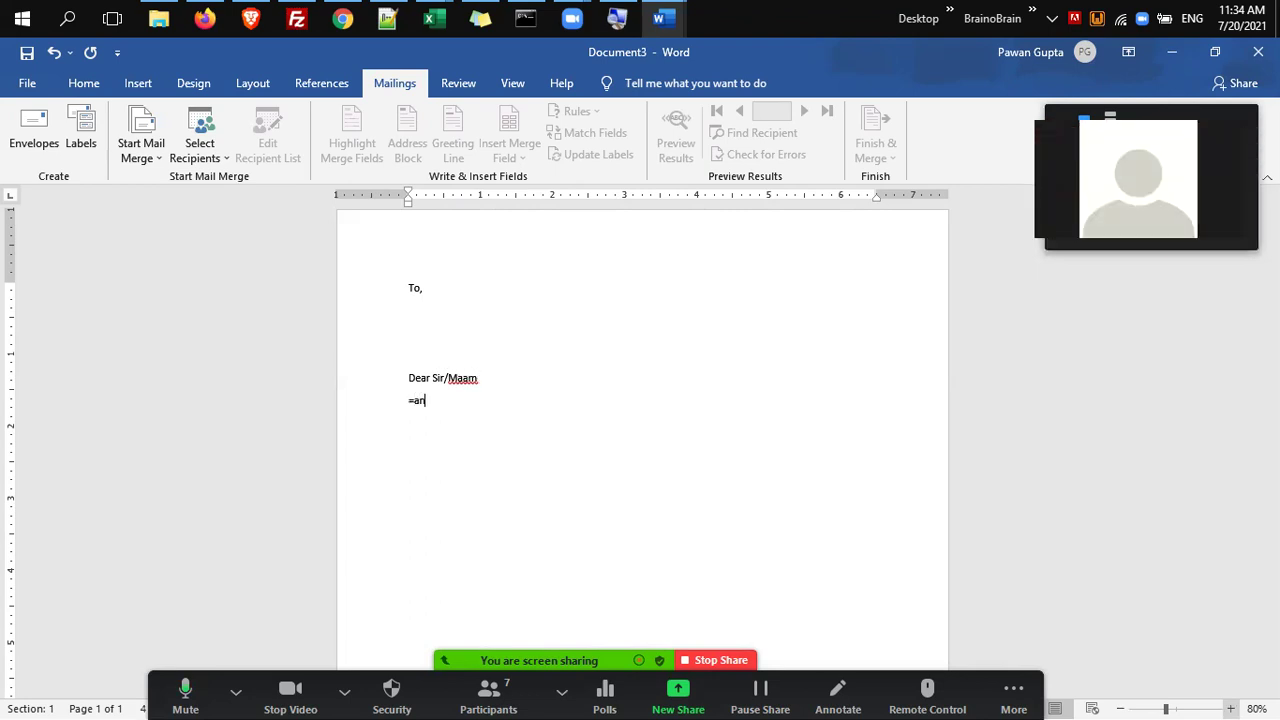
key("BackSpace")
key("BackSpace")
type("rand()")
key("Return")
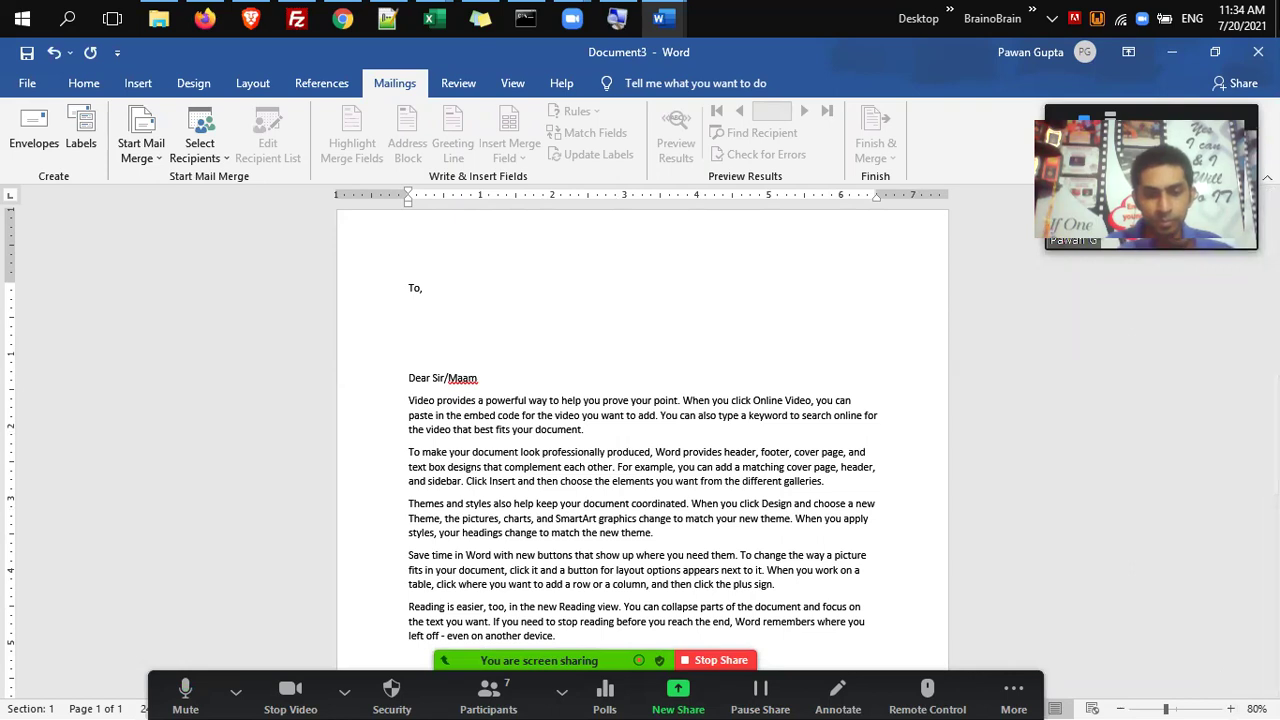
scroll(642, 430, "down", 5)
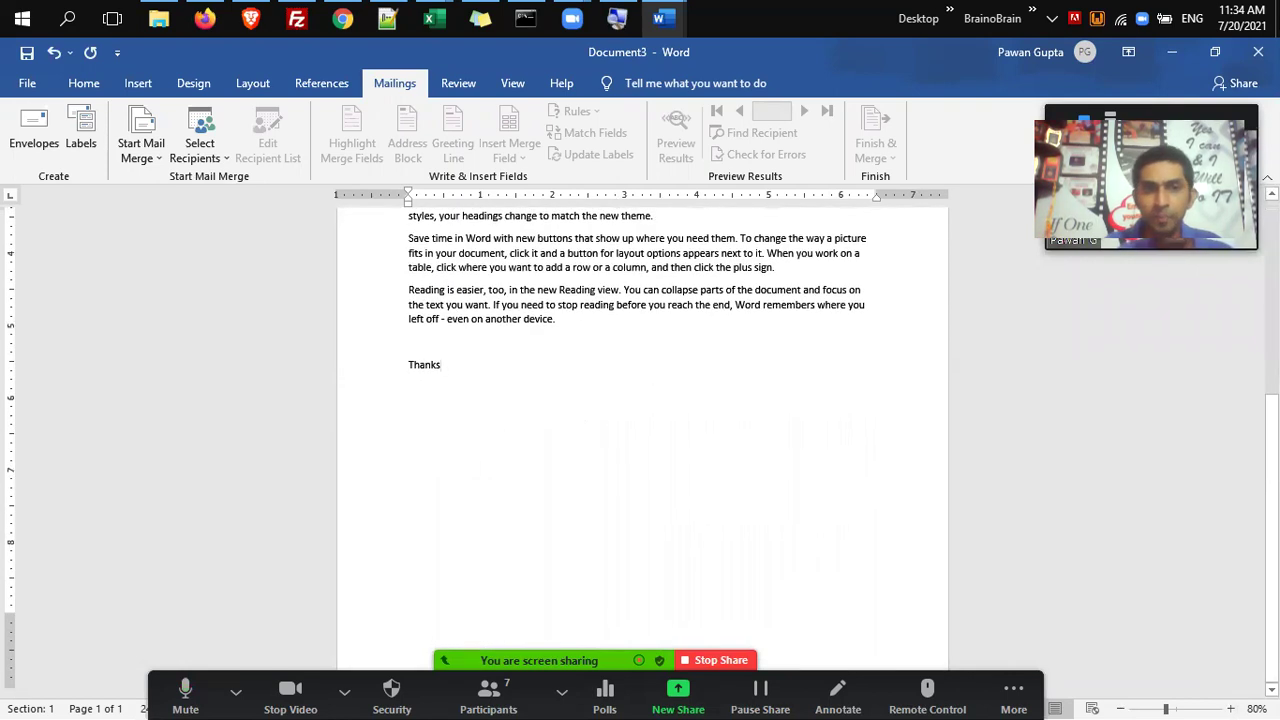
Add a comma after the salutation and save the letter as To.docx in the Documents folder.
scroll(642, 430, "up", 4)
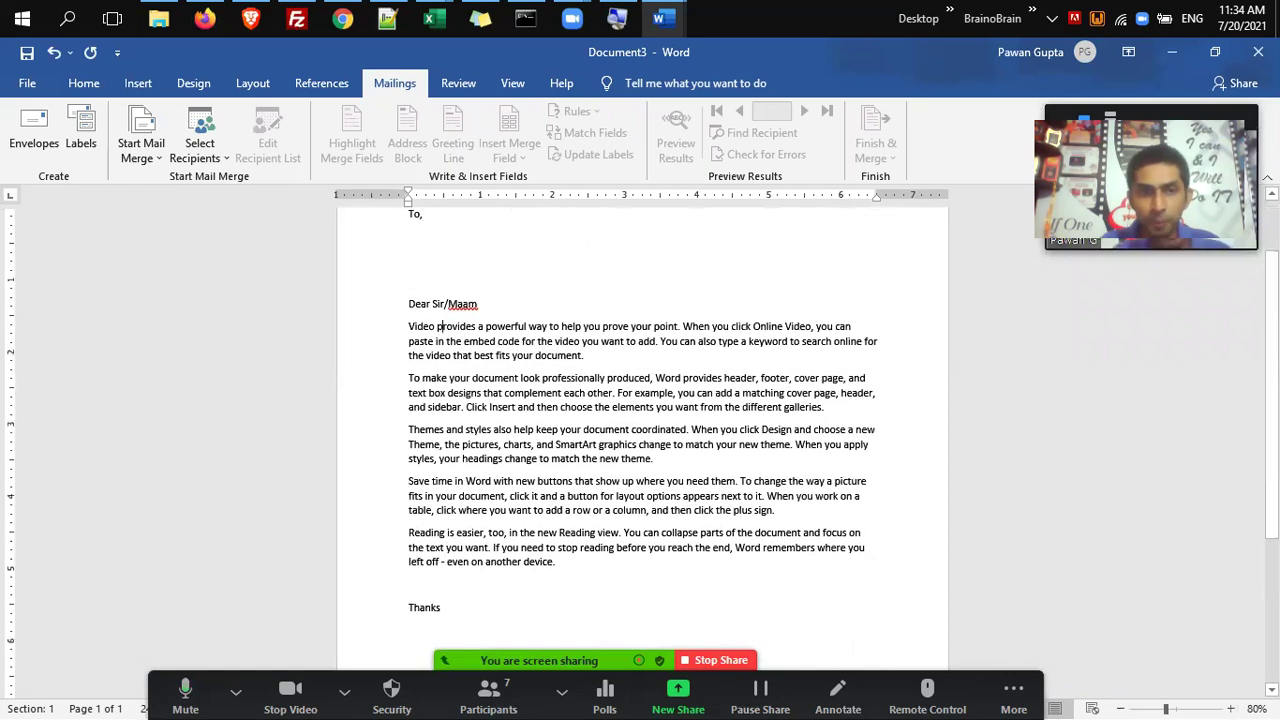
type(",")
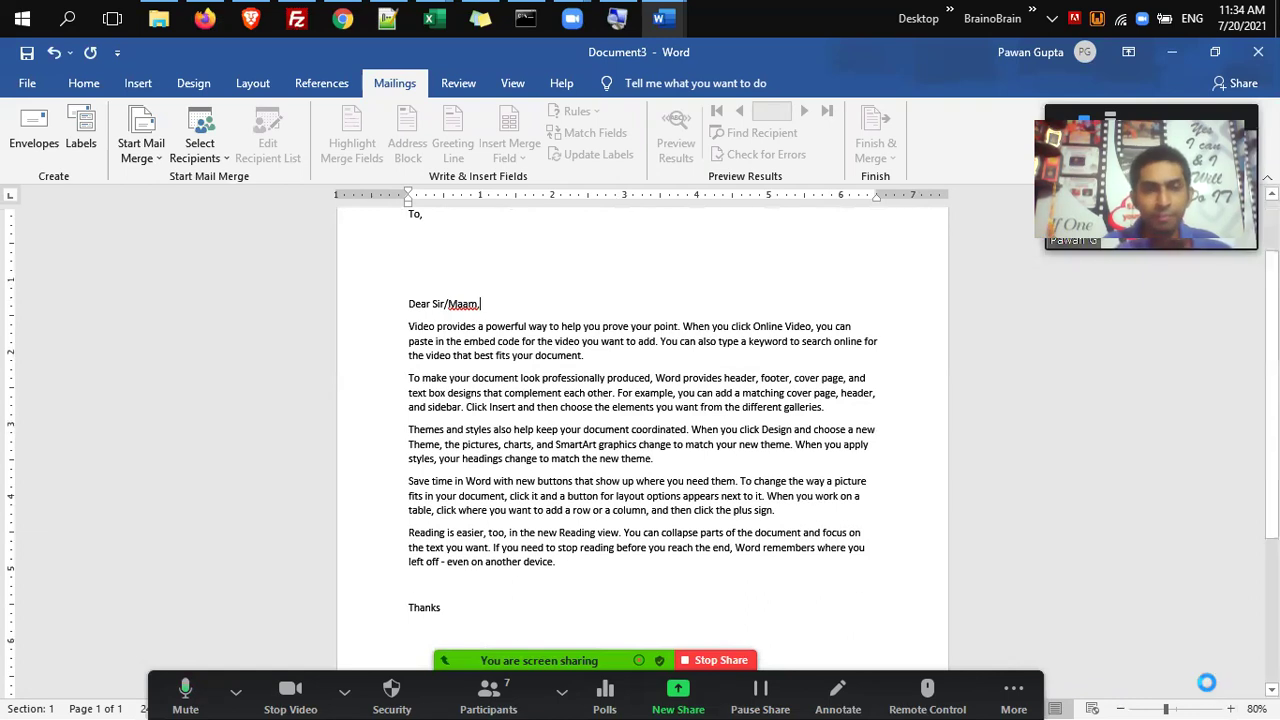
key("F12")
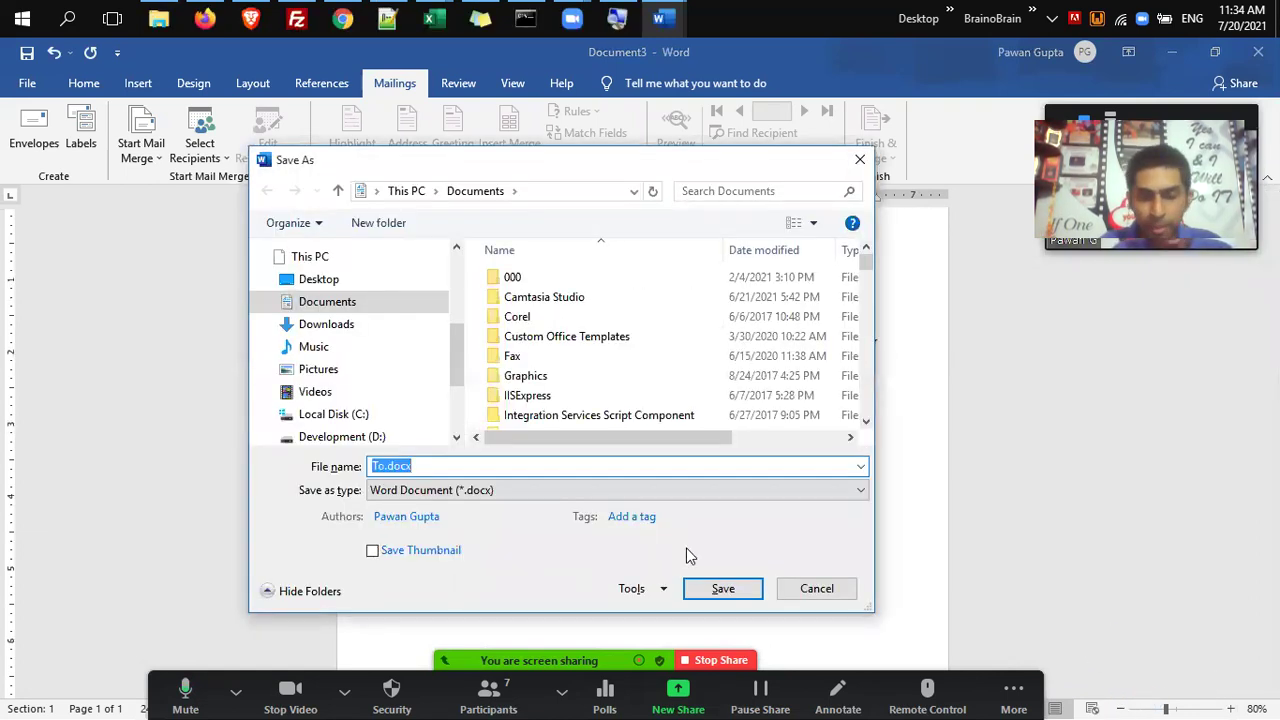
key("Return")
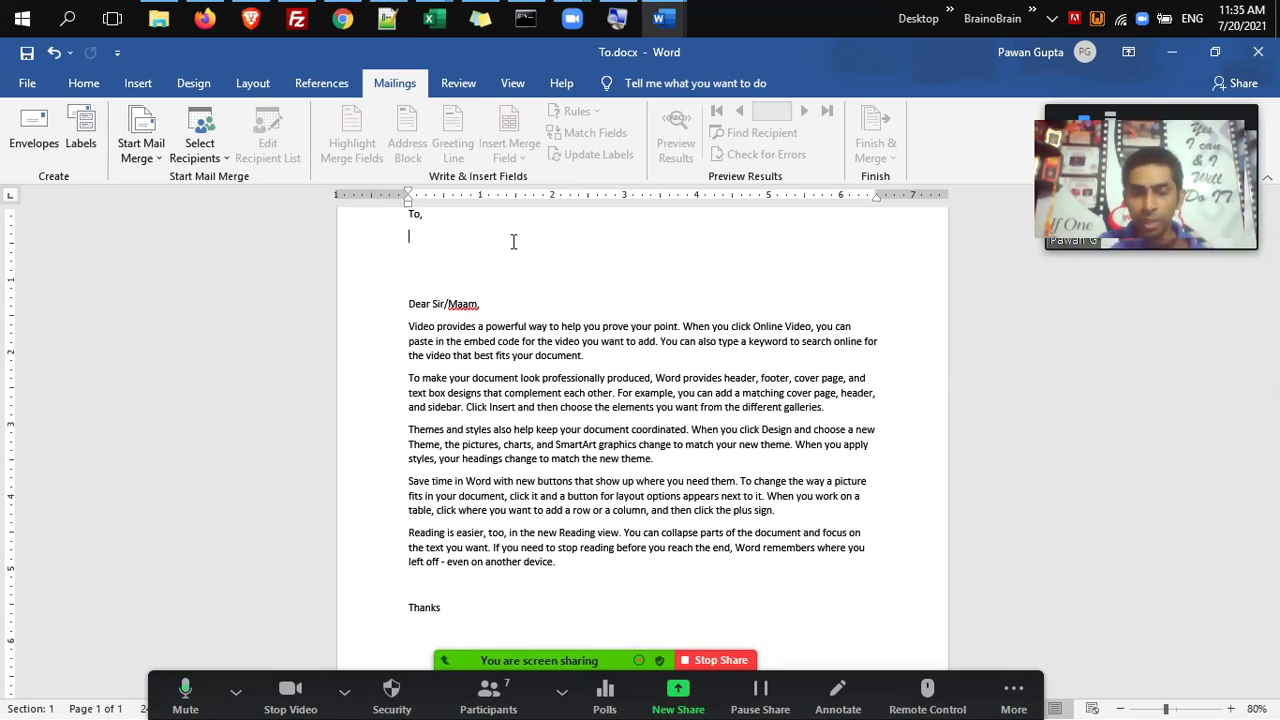
Create a new blank document and insert a table with five columns and one row.
left_click(27, 84)
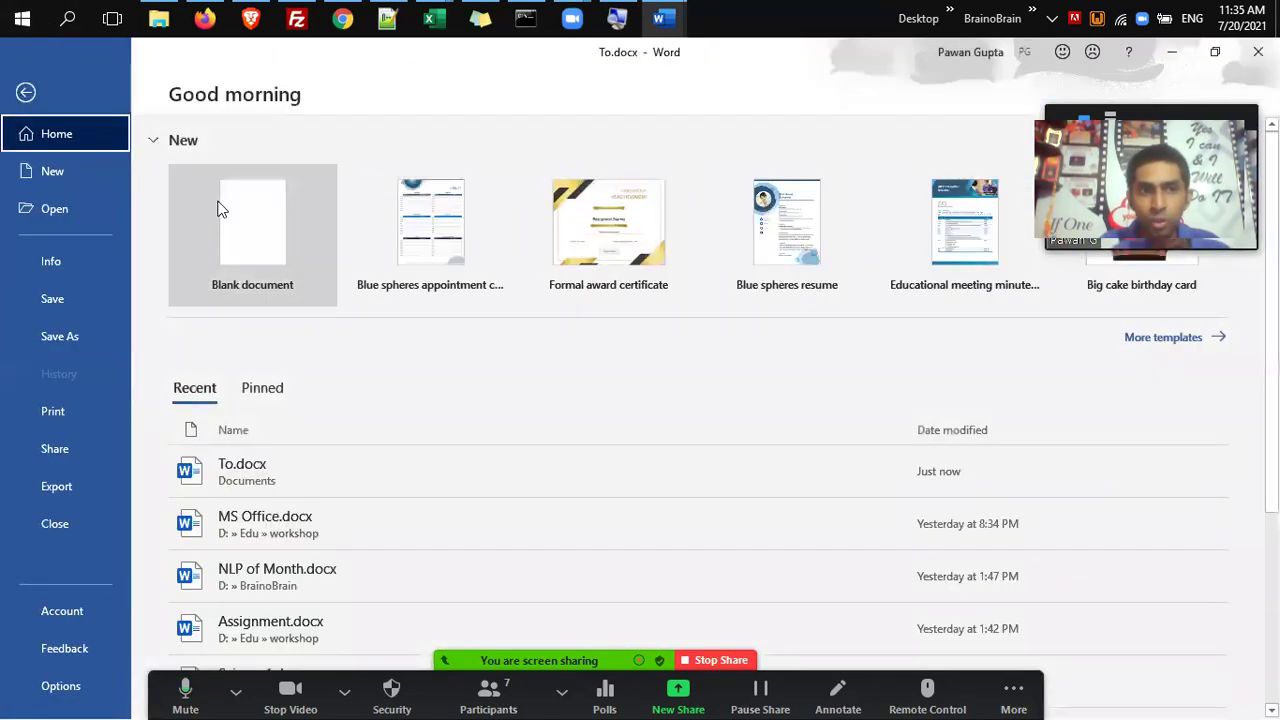
left_click(221, 208)
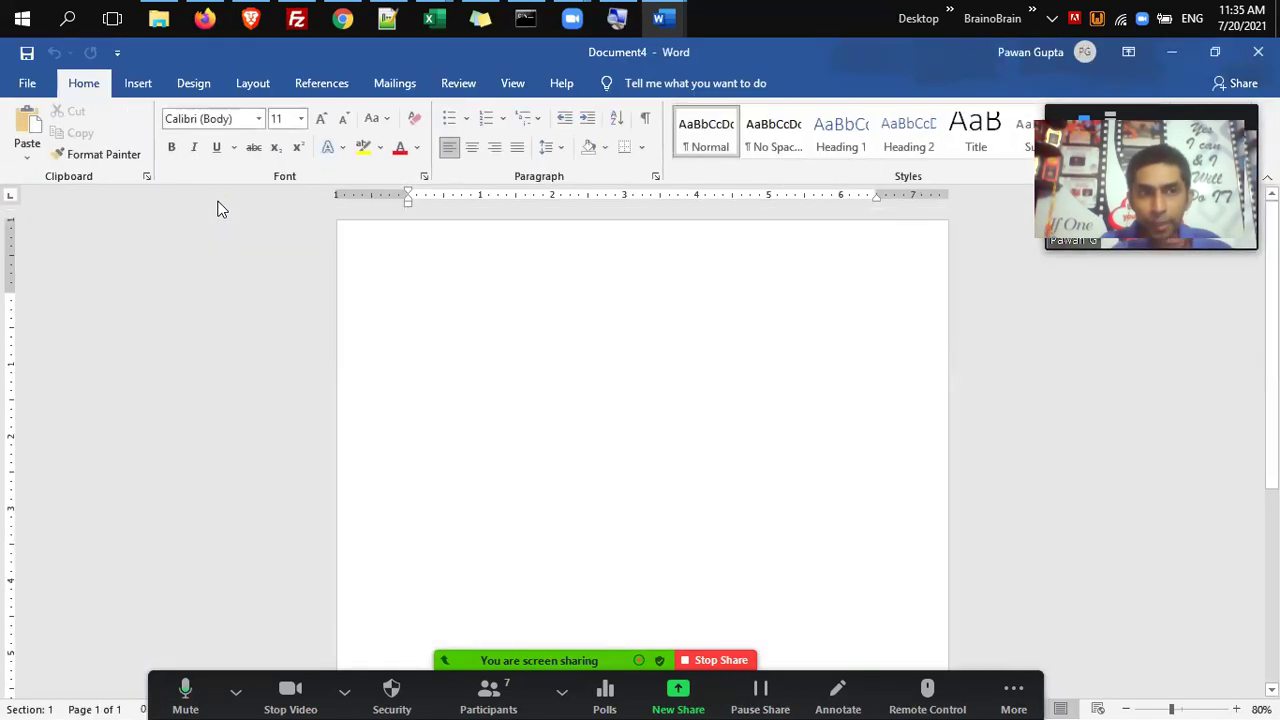
left_click(138, 84)
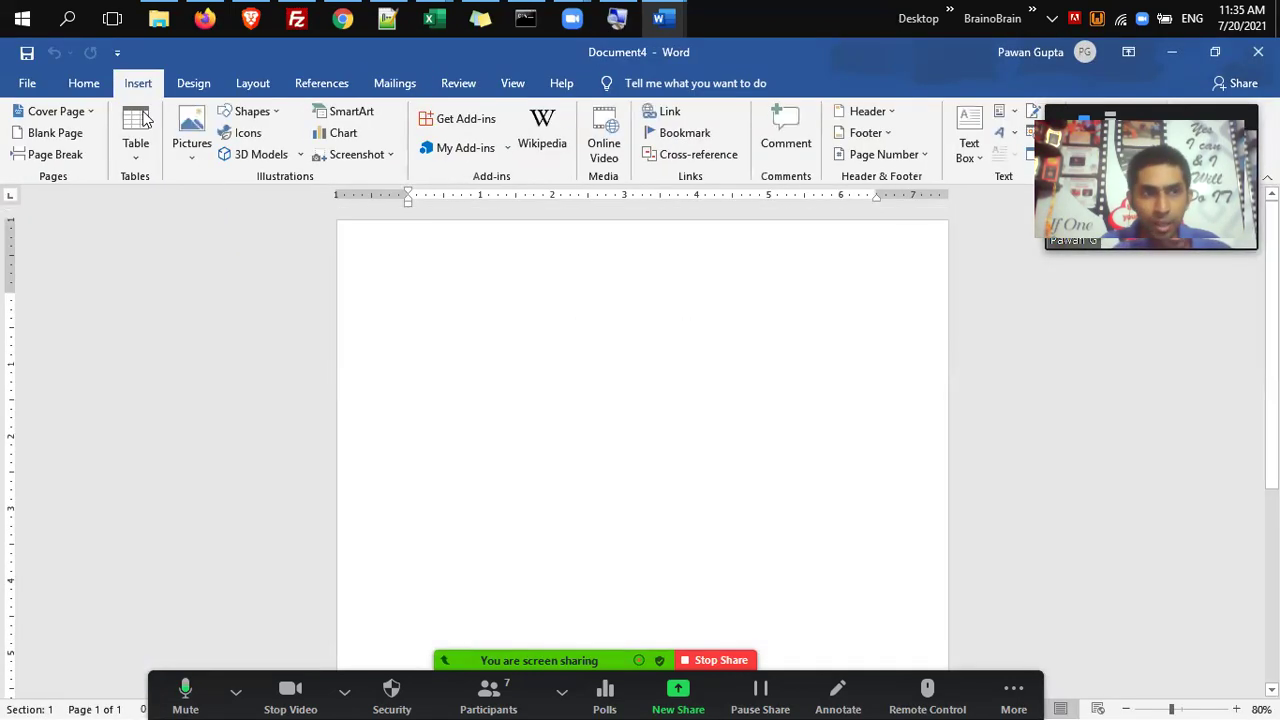
left_click(136, 135)
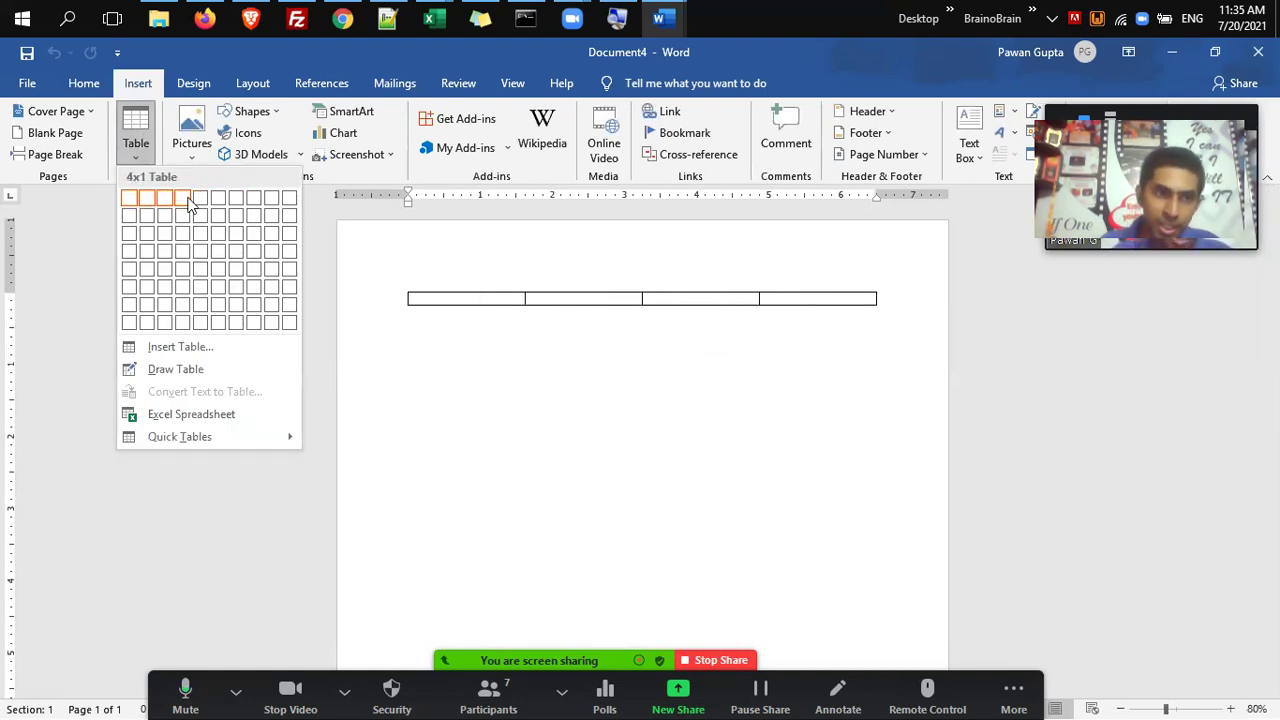
left_click(197, 201)
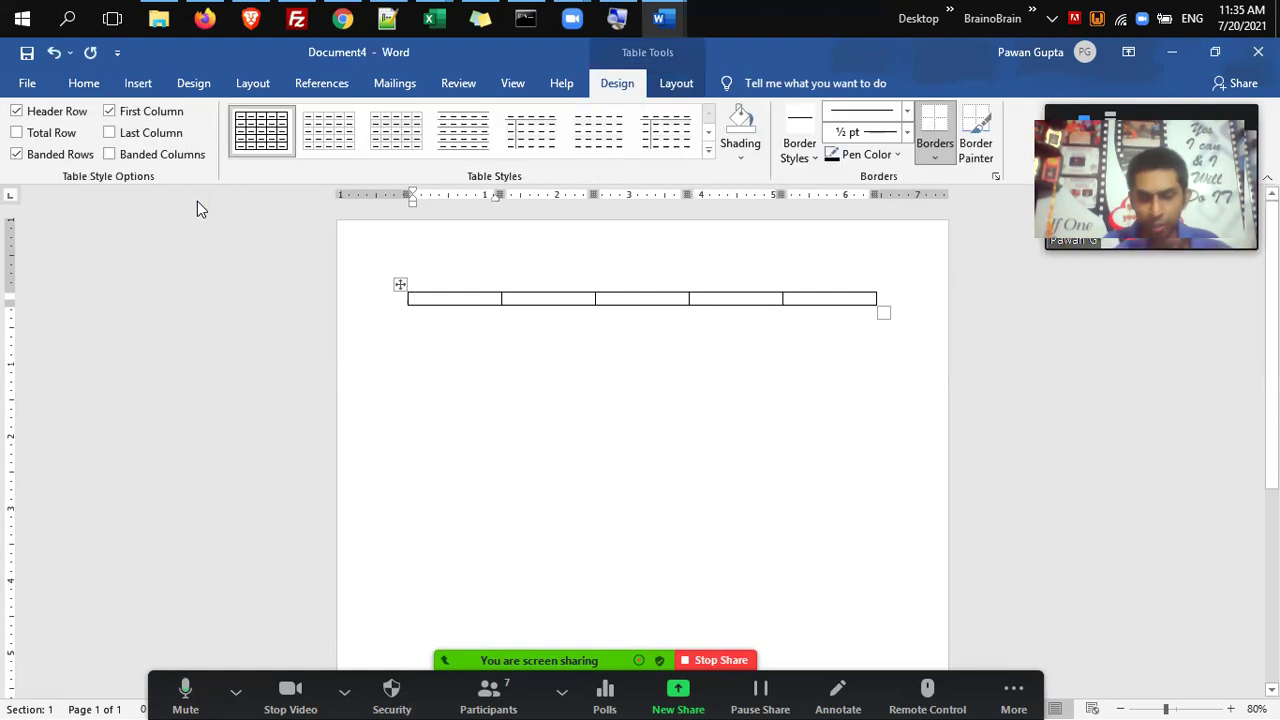
Enter the table headings S.No, Name, Address, City and State, and add a row below them.
type("S.No")
key("Tab")
type("Name")
key("Tab")
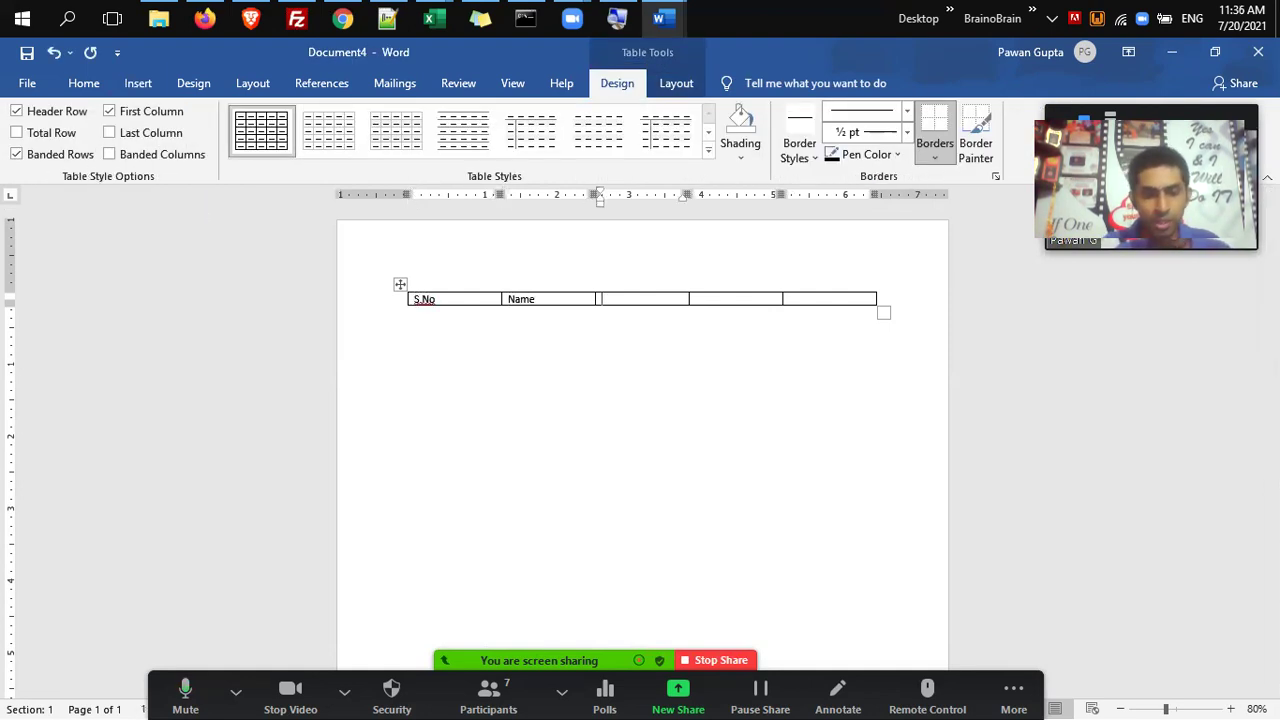
type("Address")
key("Tab")
type("City")
key("Tab")
type("State")
key("Tab")
Fill the first contact record with 1, A, B, K and U, and add another table row.
type("1")
key("Tab")
type("A")
key("Tab")
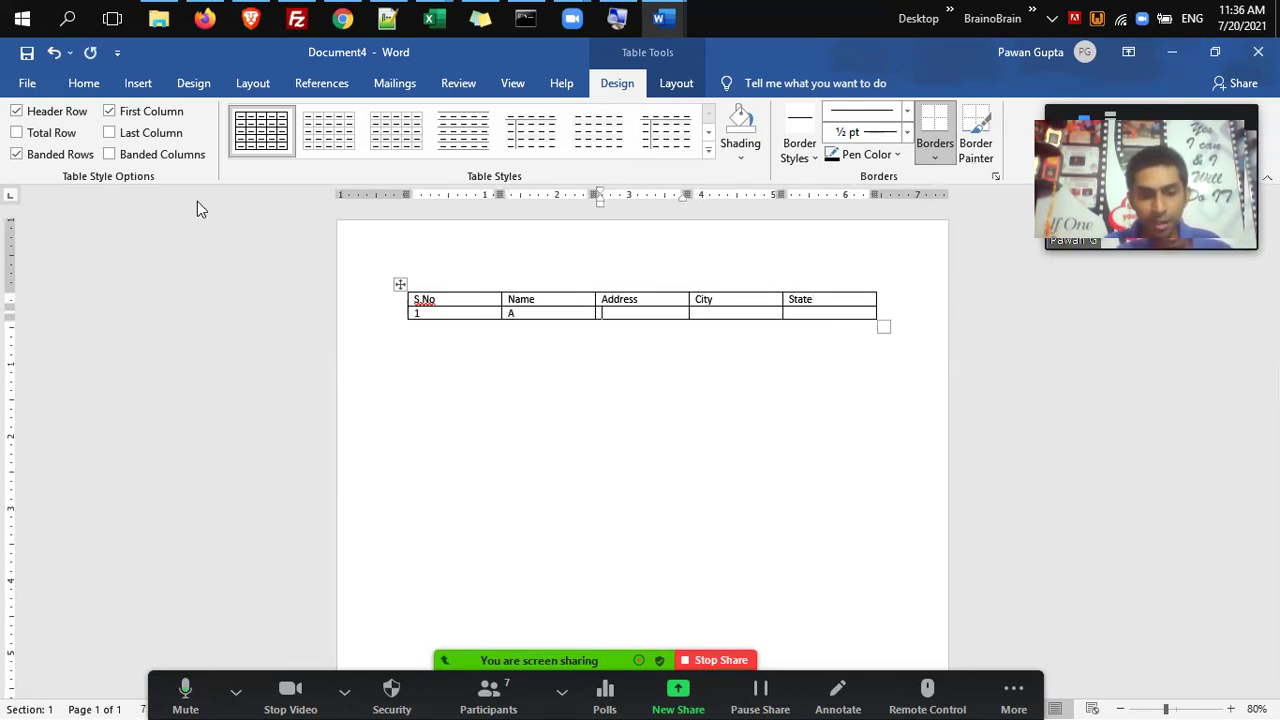
type("B")
key("Tab")
type("K")
key("Tab")
type("U")
key("Tab")
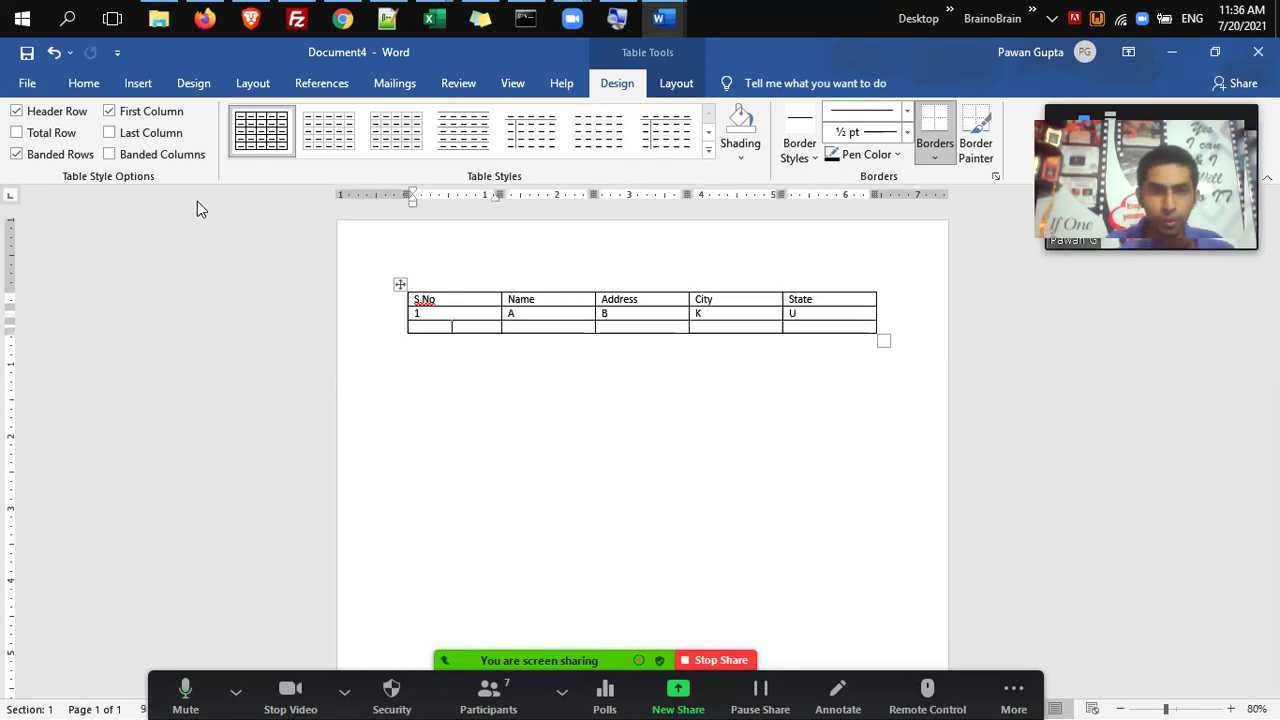
Fill the second contact record with 2, B, C, L and U, and add another table row.
type("2")
key("Tab")
type("B")
key("Tab")
type("C")
key("Tab")
type("L")
key("Tab")
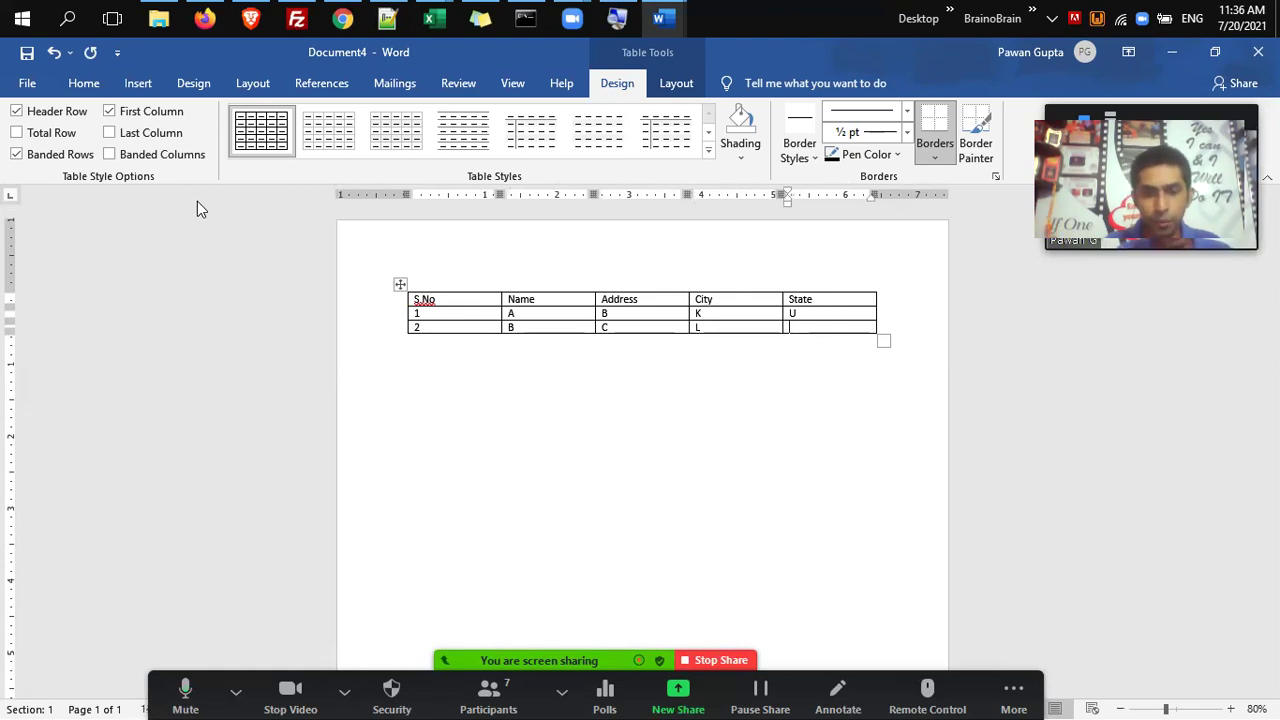
type("U")
key("Tab")
Fill the third contact record with 3, C, D, K and U, and add another table row.
type("3")
key("Tab")
type("C")
key("Tab")
type("D")
key("Tab")
type("K")
key("Tab")
type("U")
key("Tab")
Fill the fourth contact record with 4, D, R, L and U.
type("4")
key("Tab")
type("D")
key("Tab")
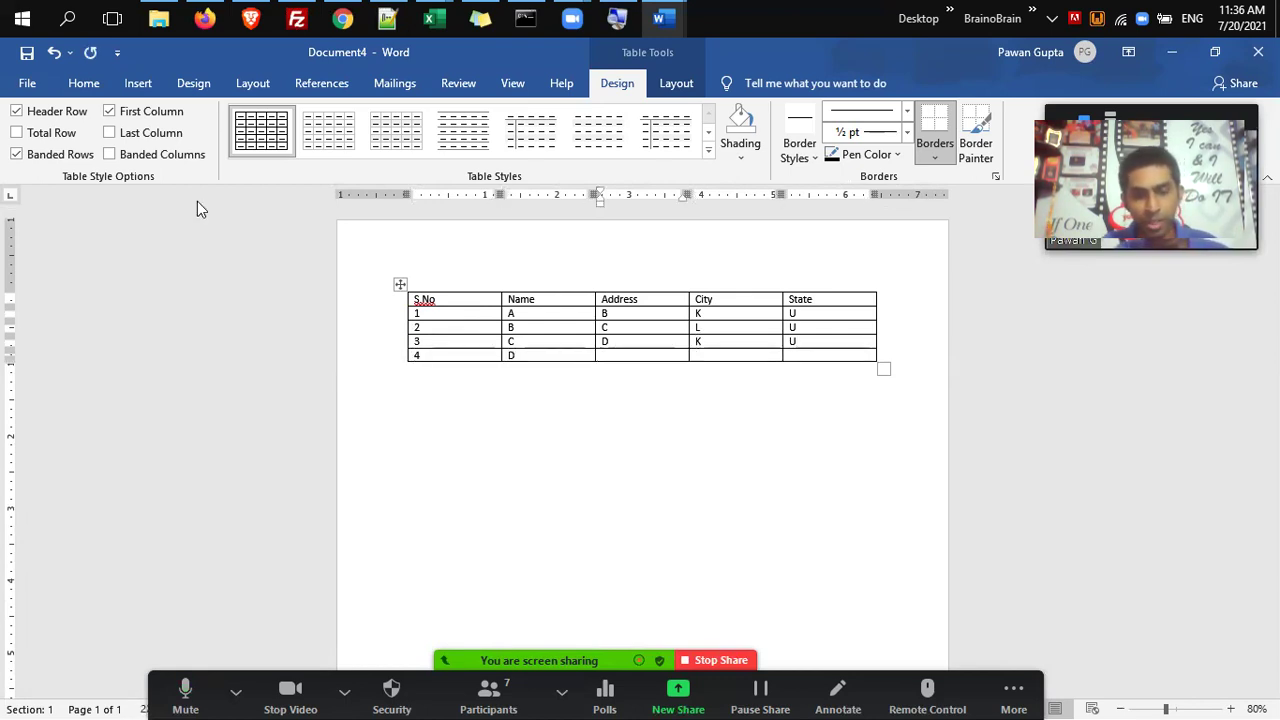
type("R")
key("Tab")
type("L")
key("Tab")
type("U")
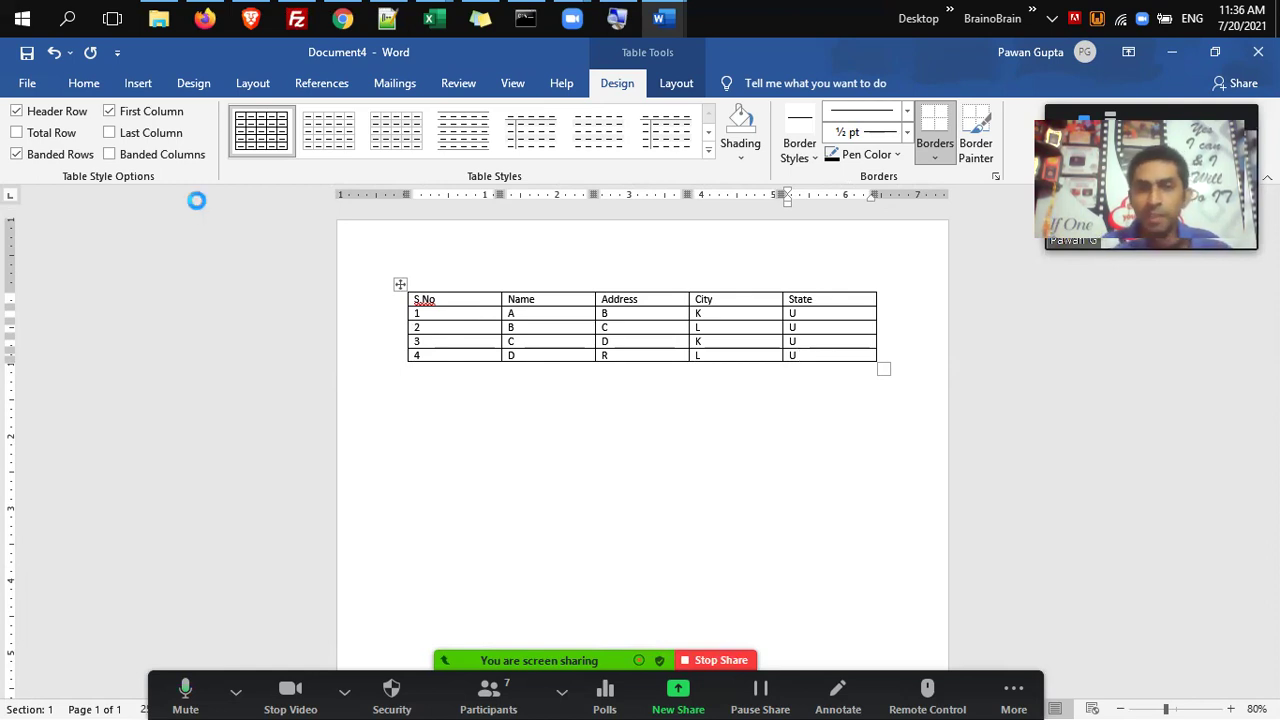
Save the contact table document as Newcontacts in the Documents folder.
key("ctrl+s")
type("contacts")
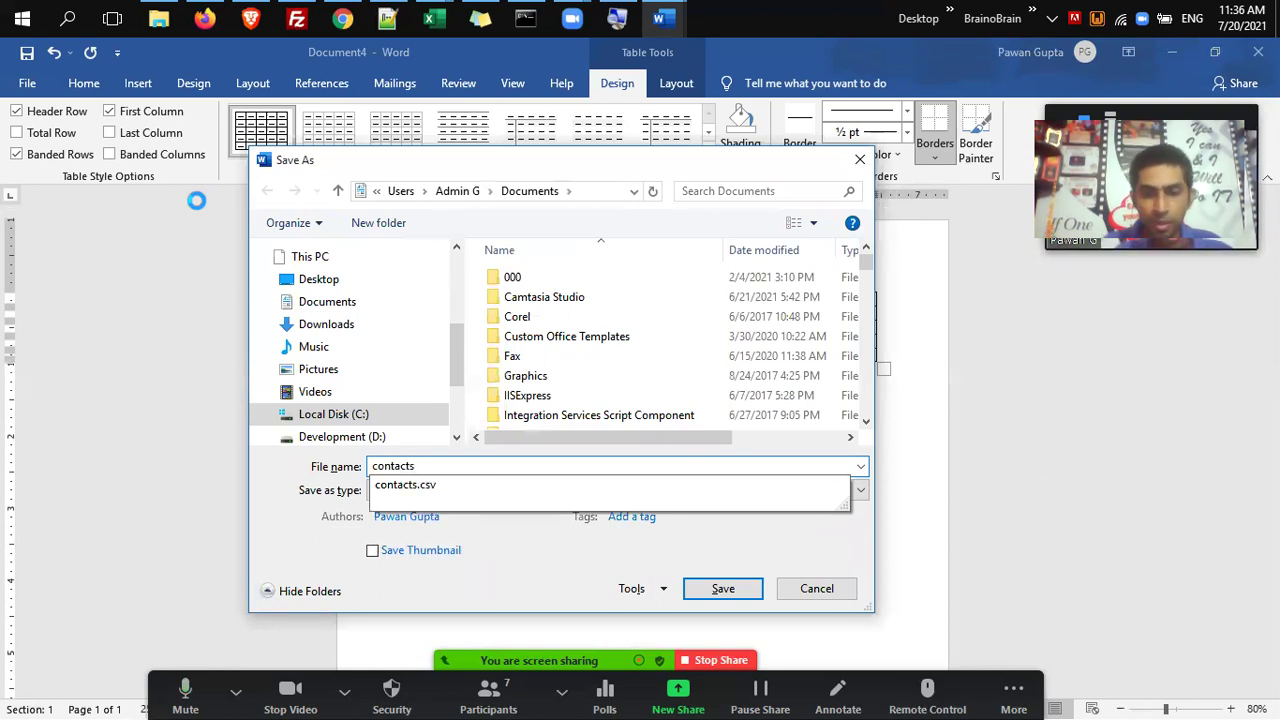
key("Home")
type("New")
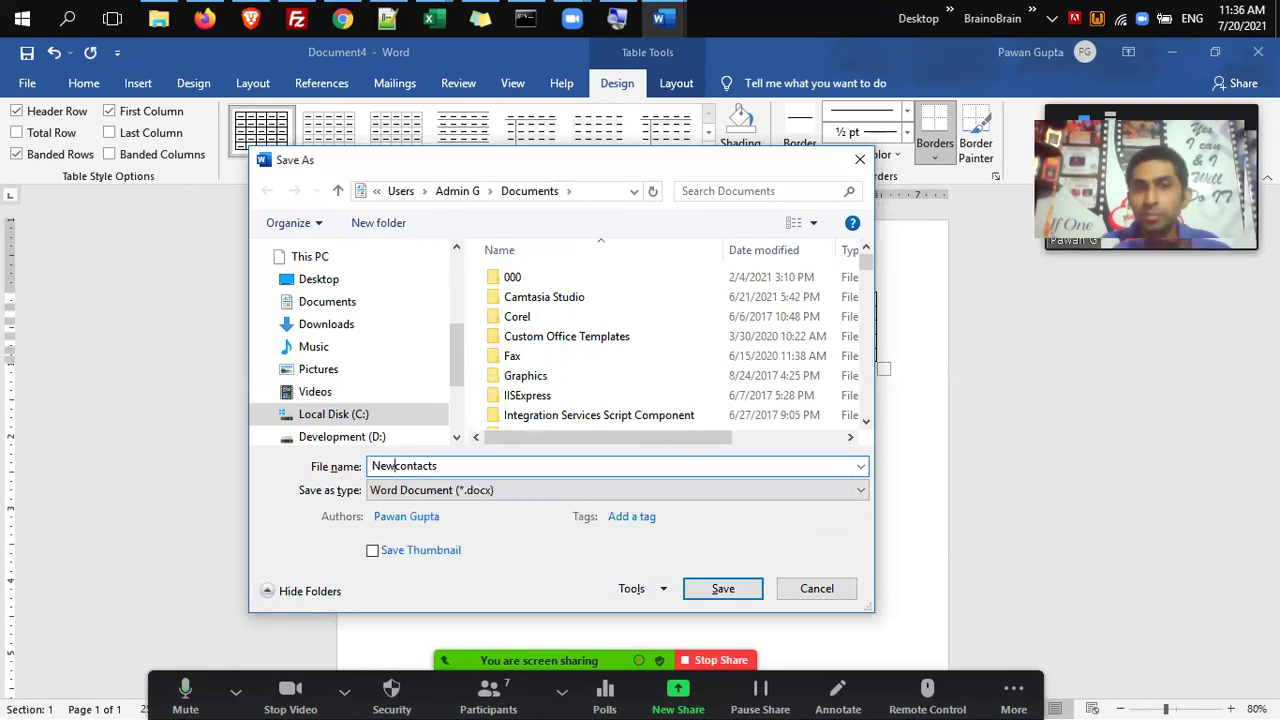
key("Return")
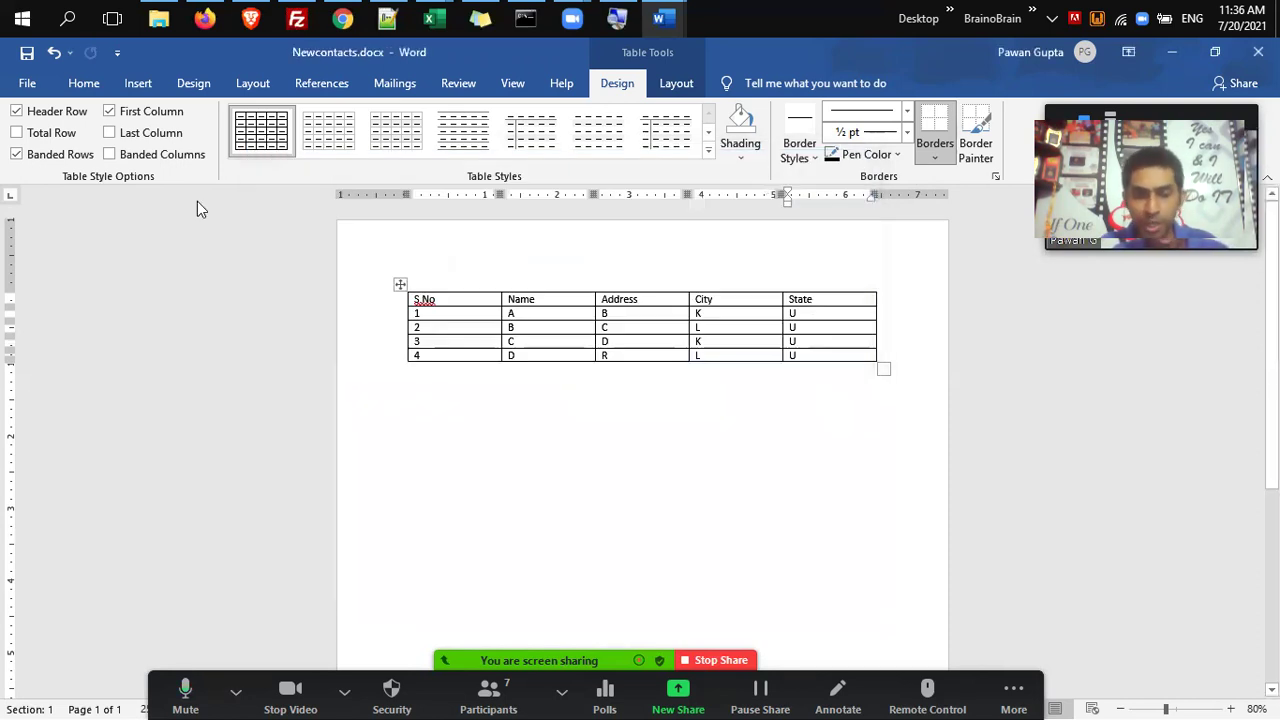
Return to the To.docx letter, launch Excel with the run command "excel" and create a blank workbook.
key("alt+Tab")
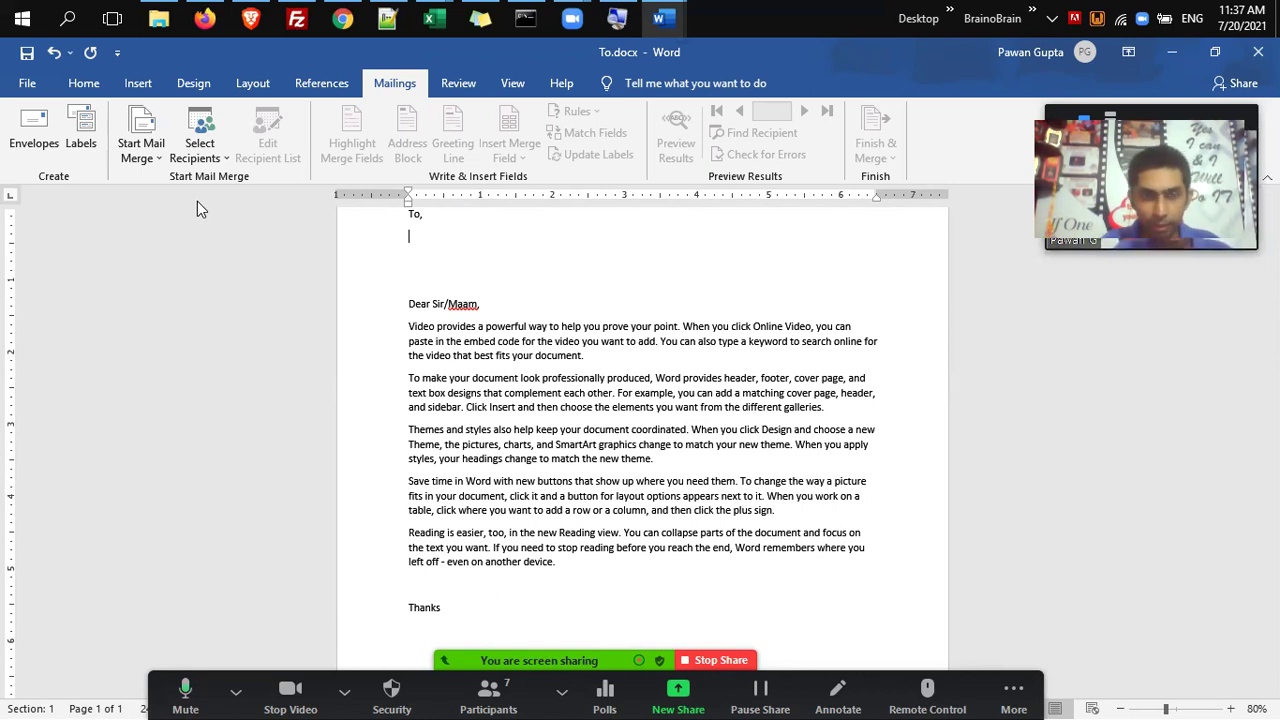
key("super+r")
type("ecel")
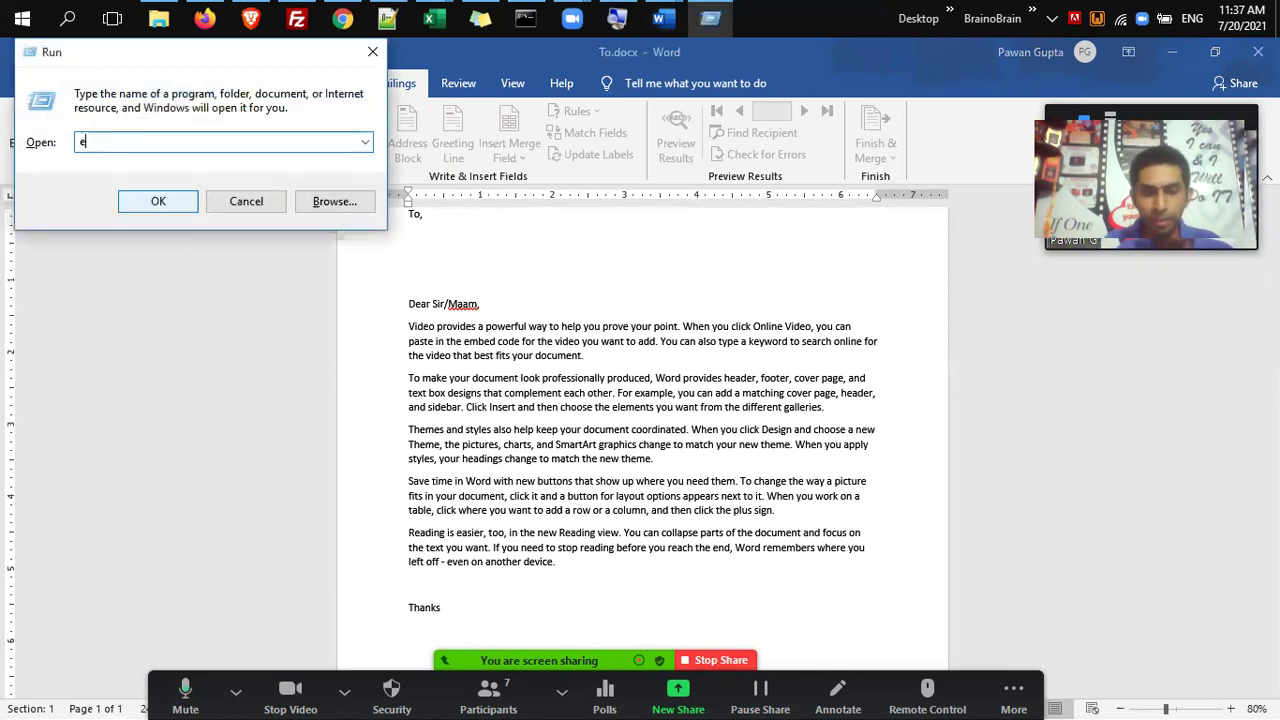
left_click(197, 201)
key("Return")
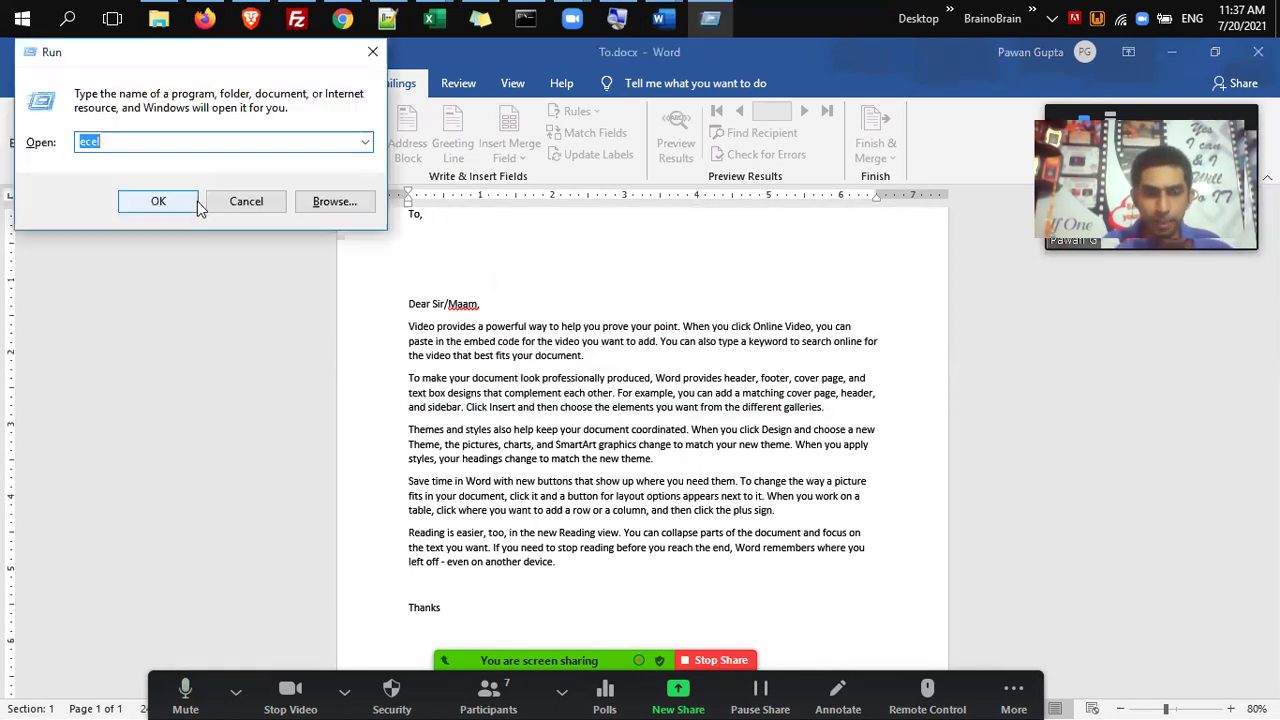
type("excel")
key("Return")
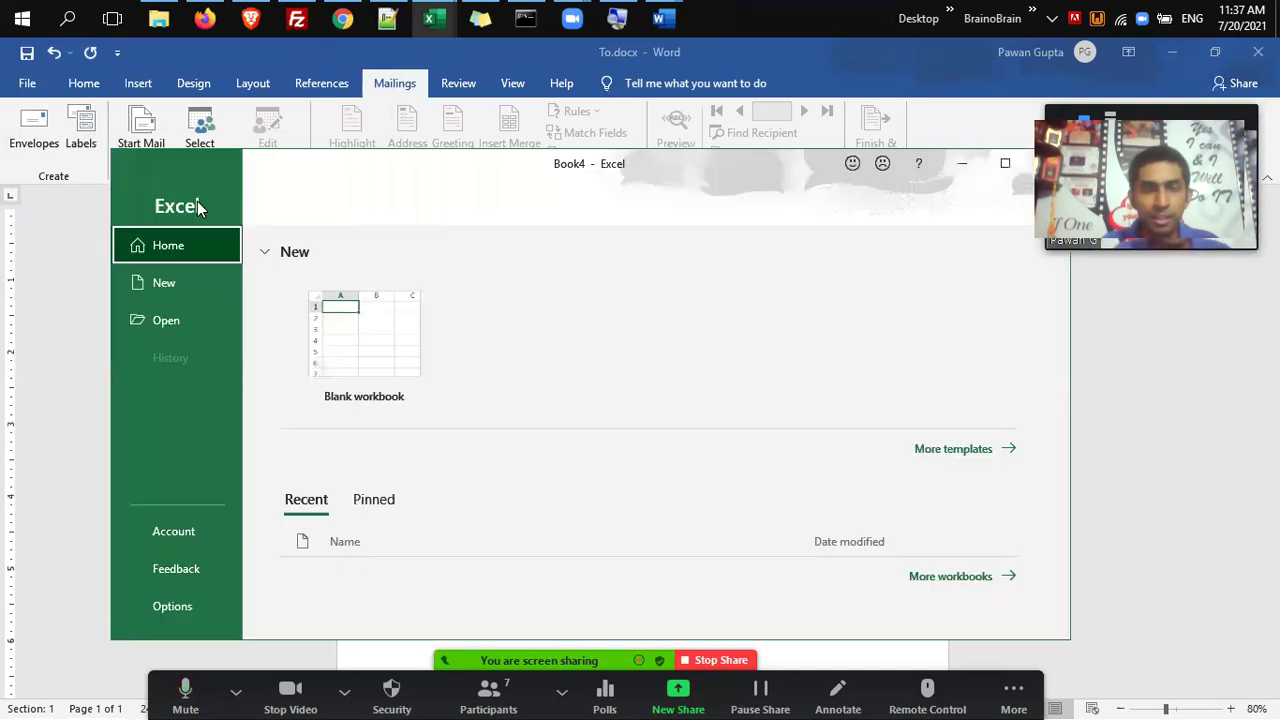
key("Return")
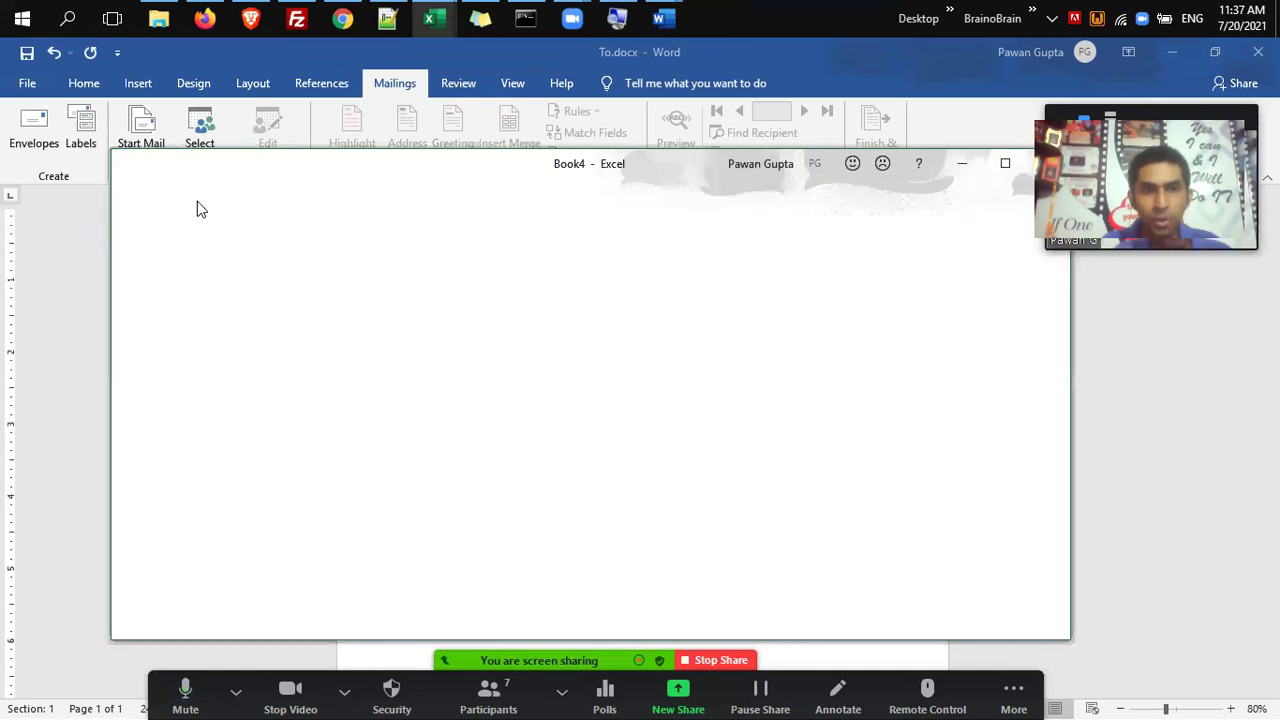
Enter the headers S.No, Name, Address, City and State in row 1, and serial number 1 in the row below.
type("S.No")
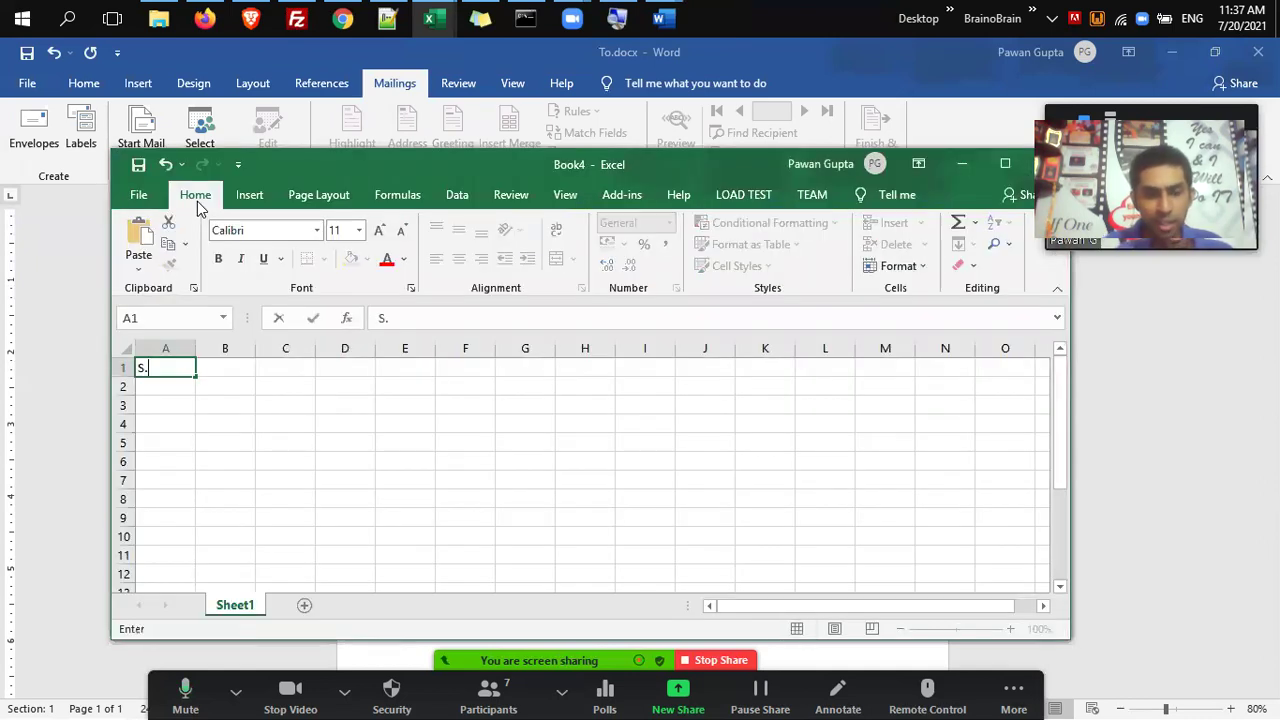
key("Tab")
type("Name")
key("Tab")
type("Addres")
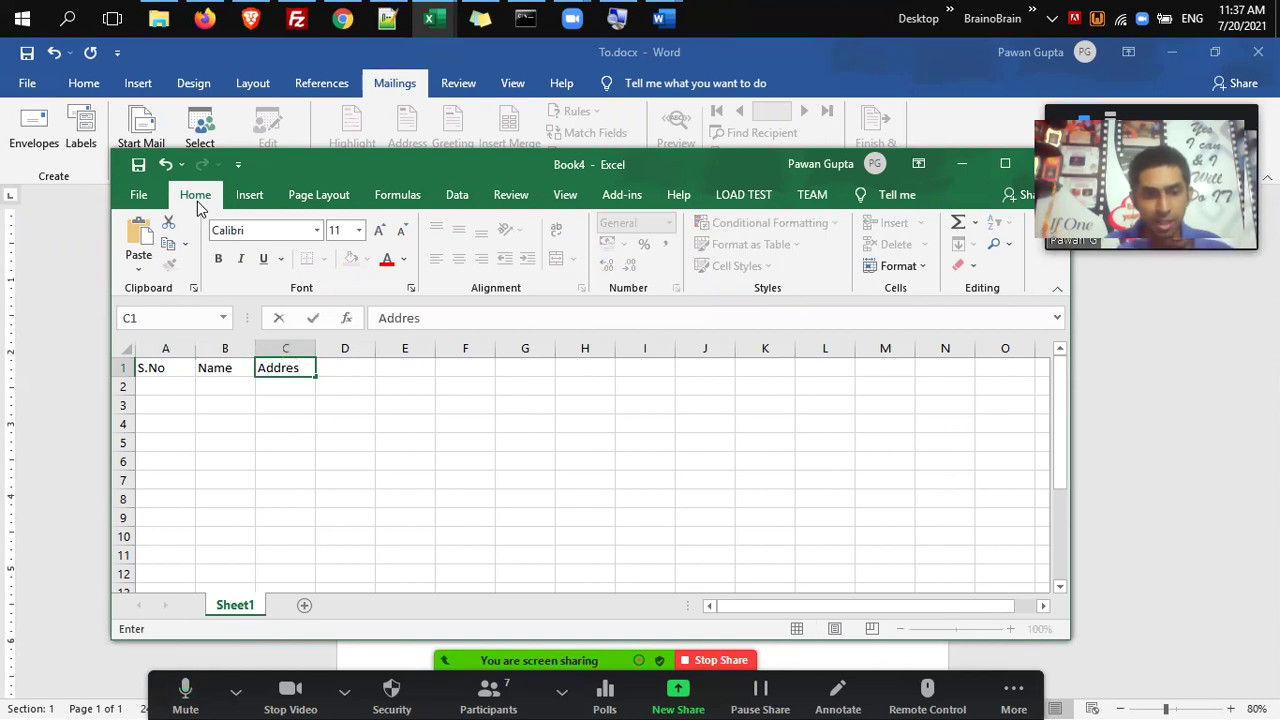
type("s")
key("Tab")
type("City")
key("Tab")
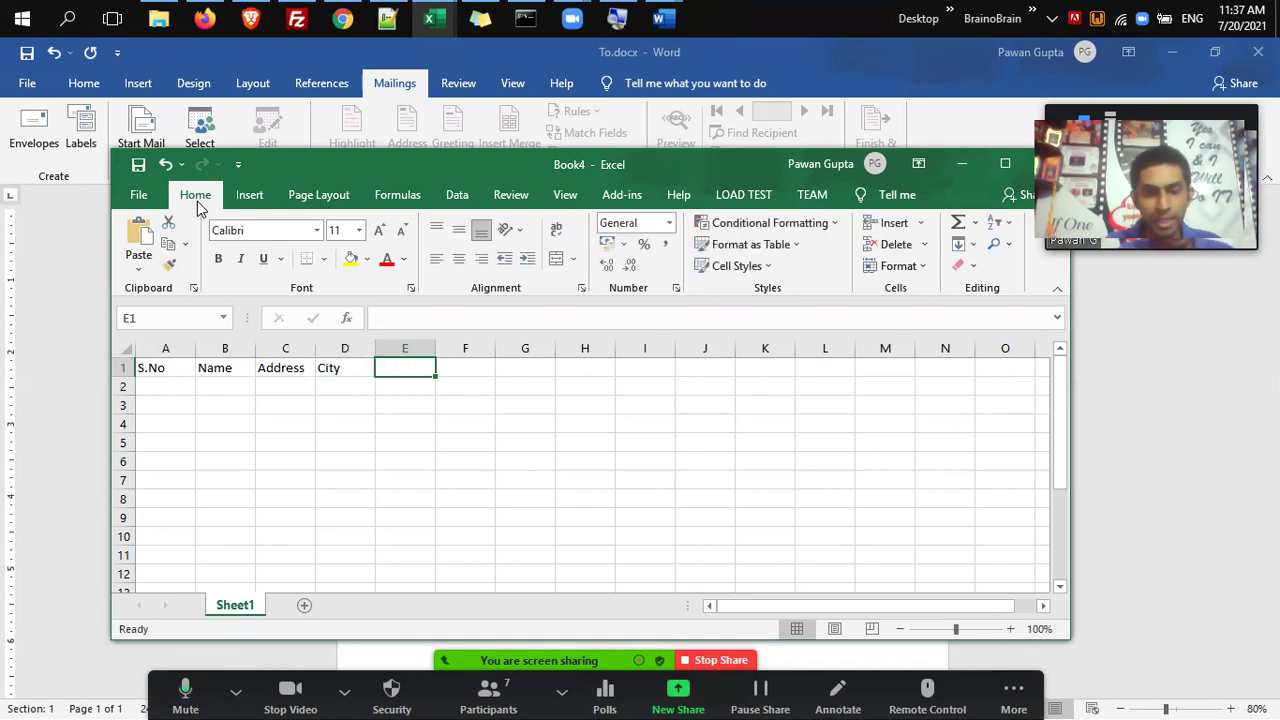
type("State")
key("Return")
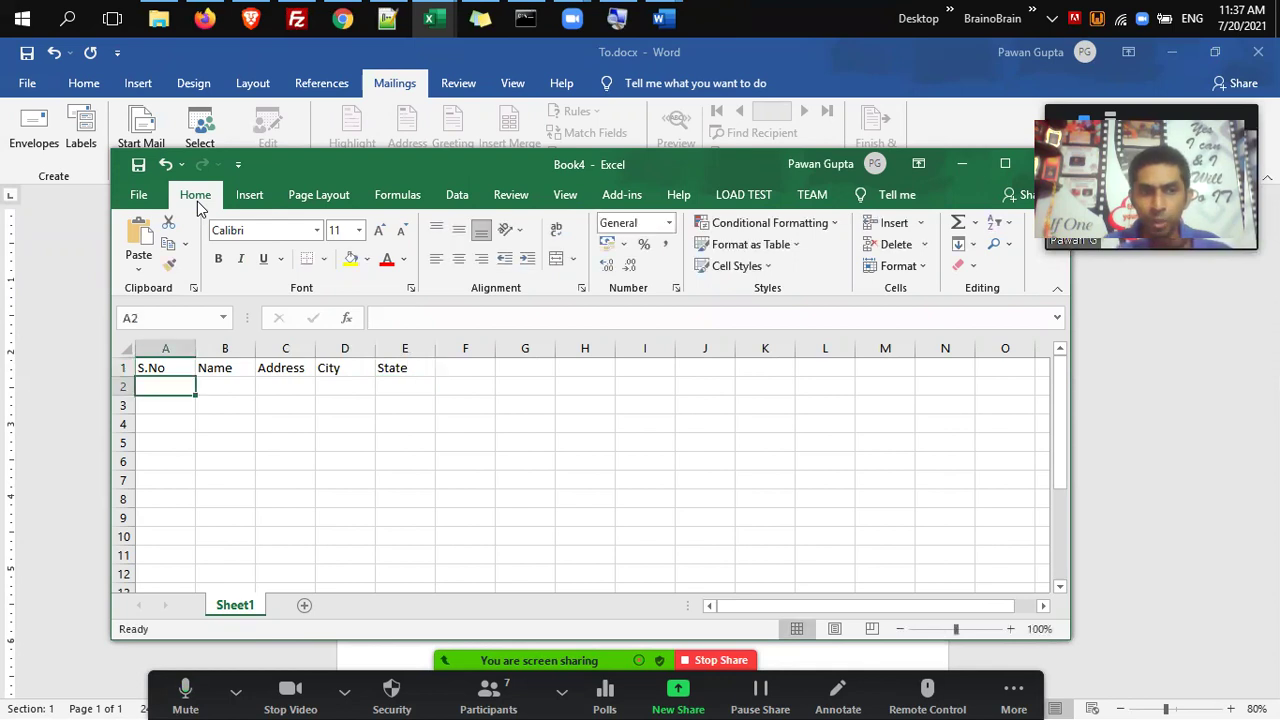
type("1")
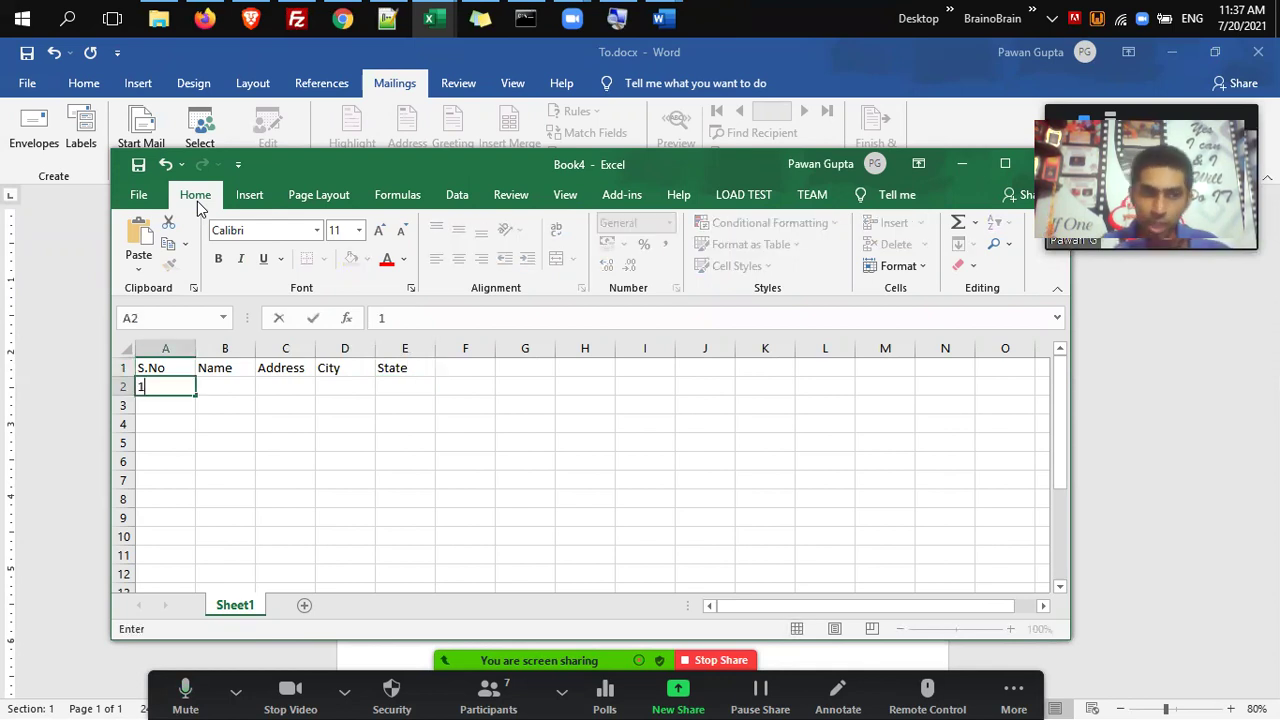
key("Tab")
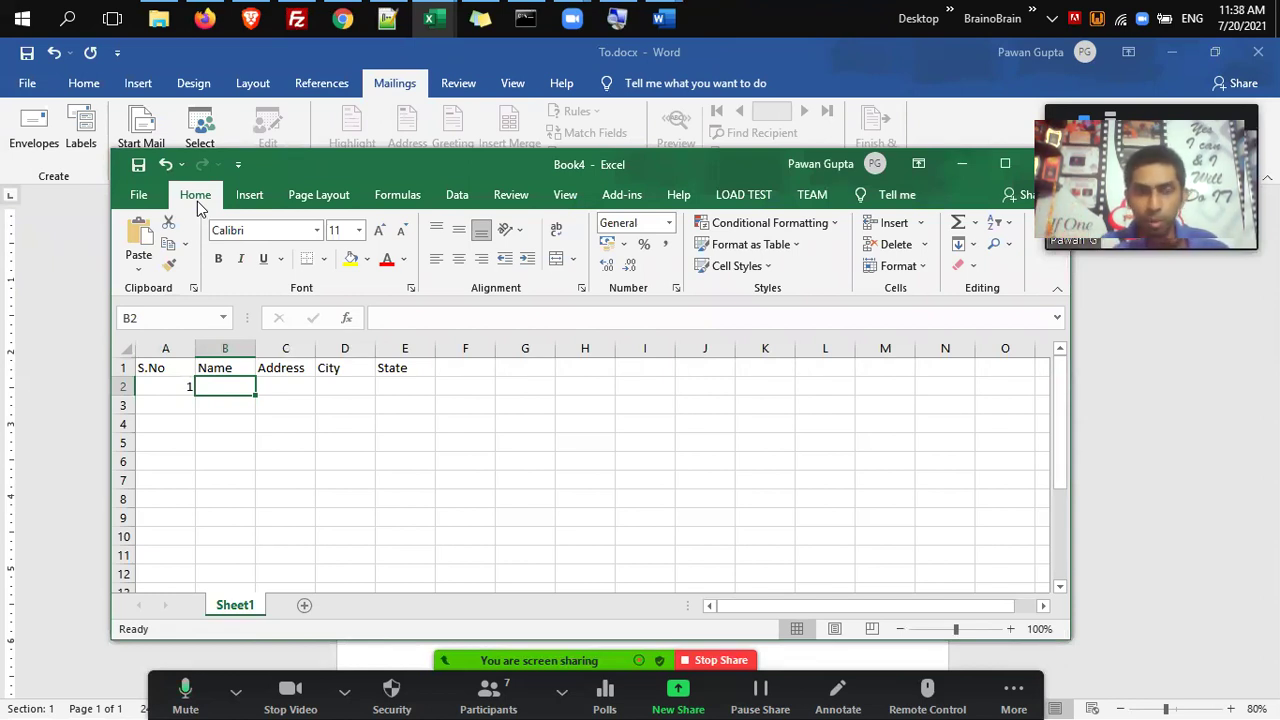
Switch back to the To.docx letter in Word and start choosing an existing list as the mail merge recipients.
key("alt+Tab")
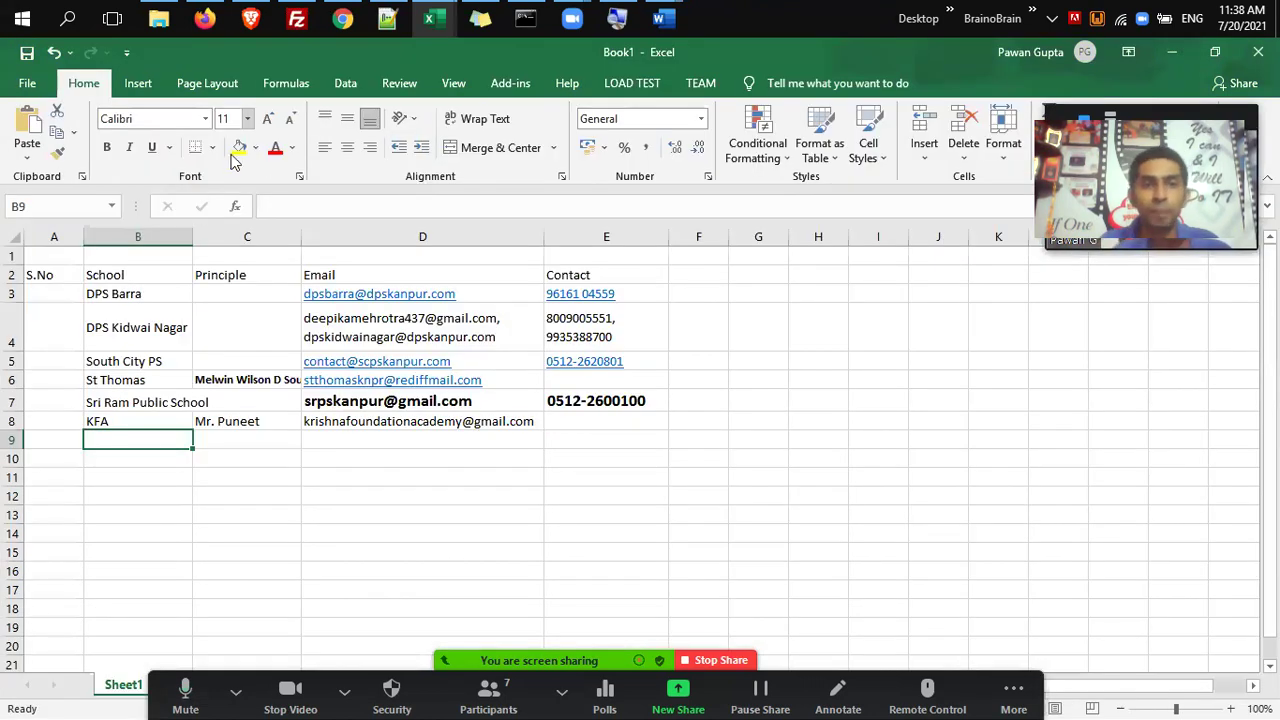
key("alt+Tab")
key("Tab")
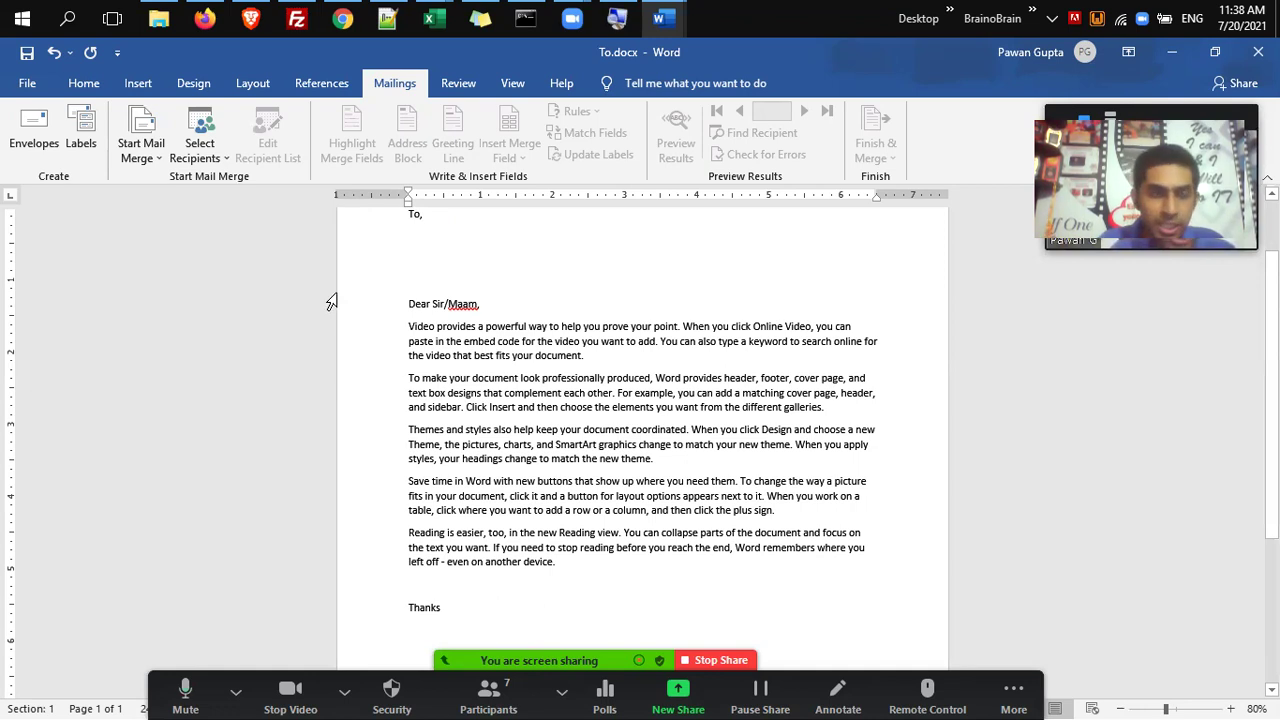
scroll(457, 270, "up", 2)
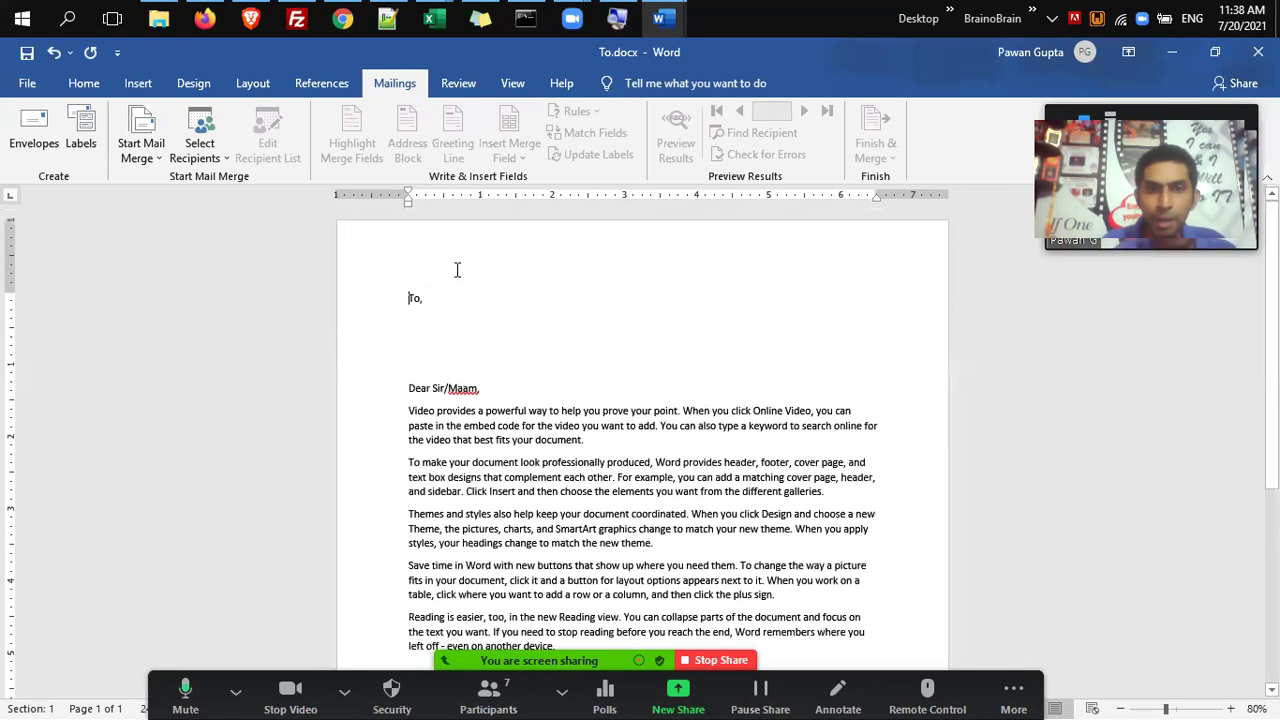
left_click(198, 160)
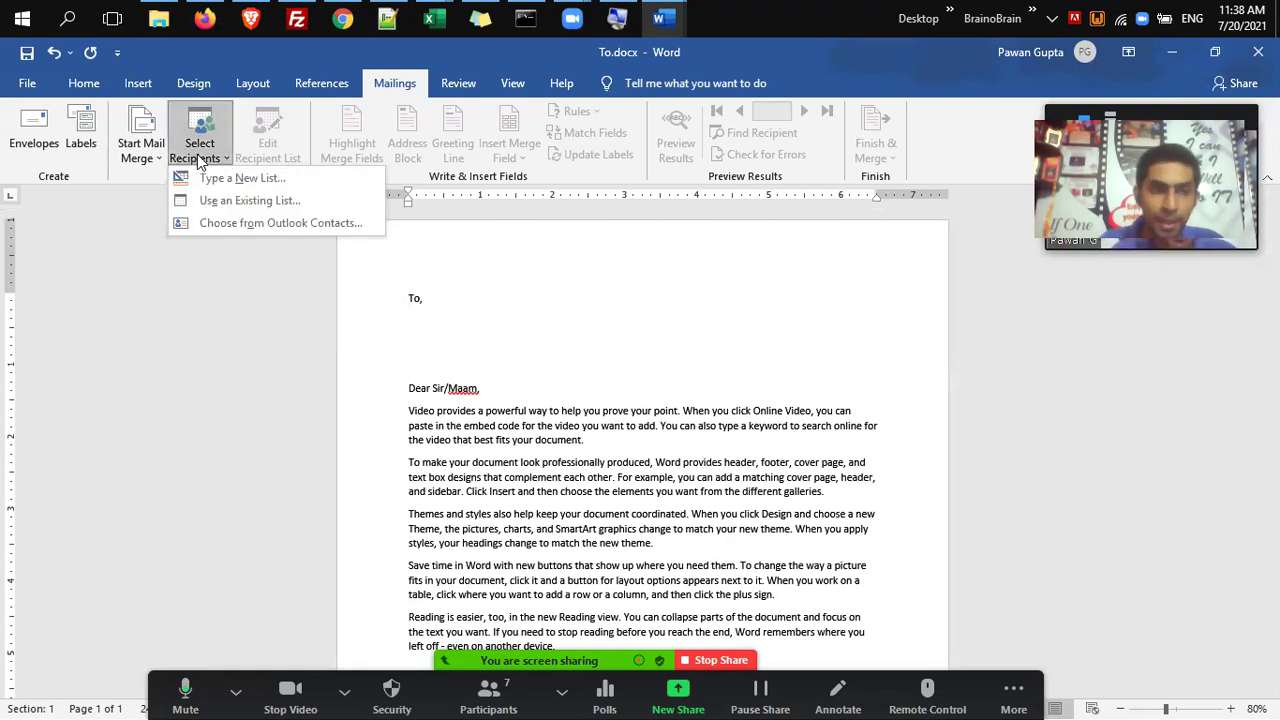
left_click(256, 201)
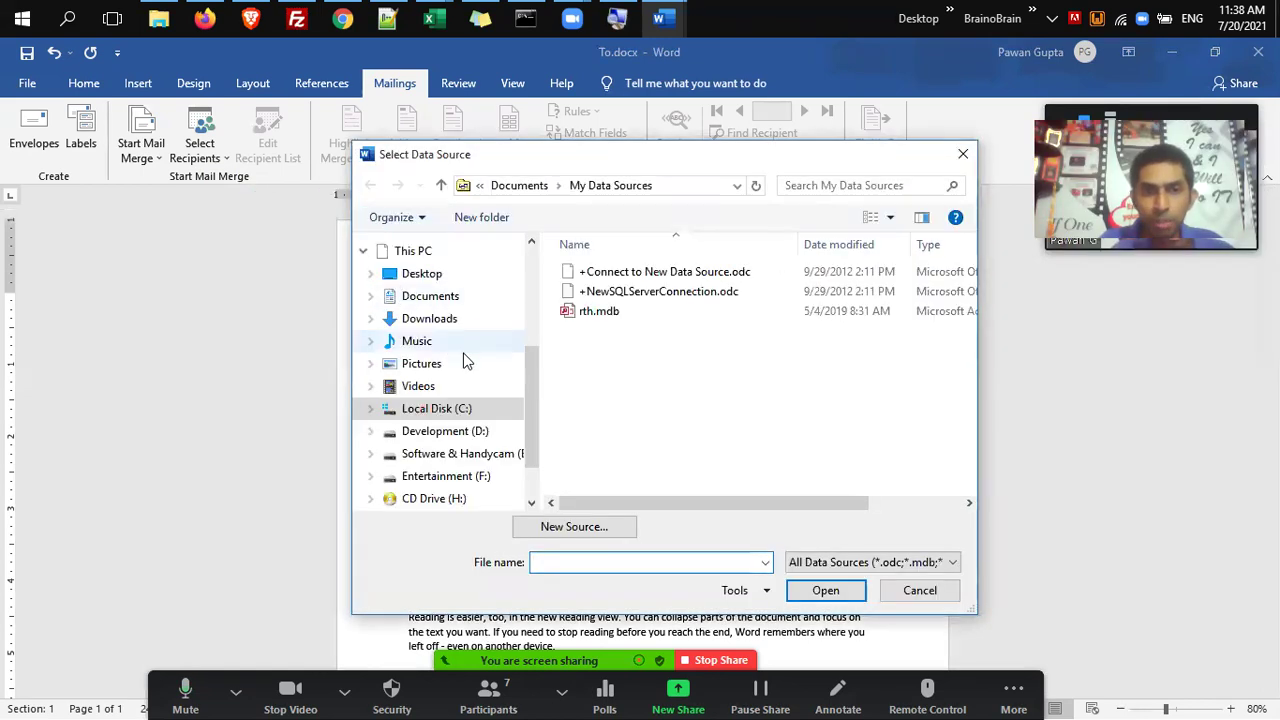
Show all file types in the Documents folder and open Newcontacts.docx as the letter's recipient data source.
left_click(464, 302)
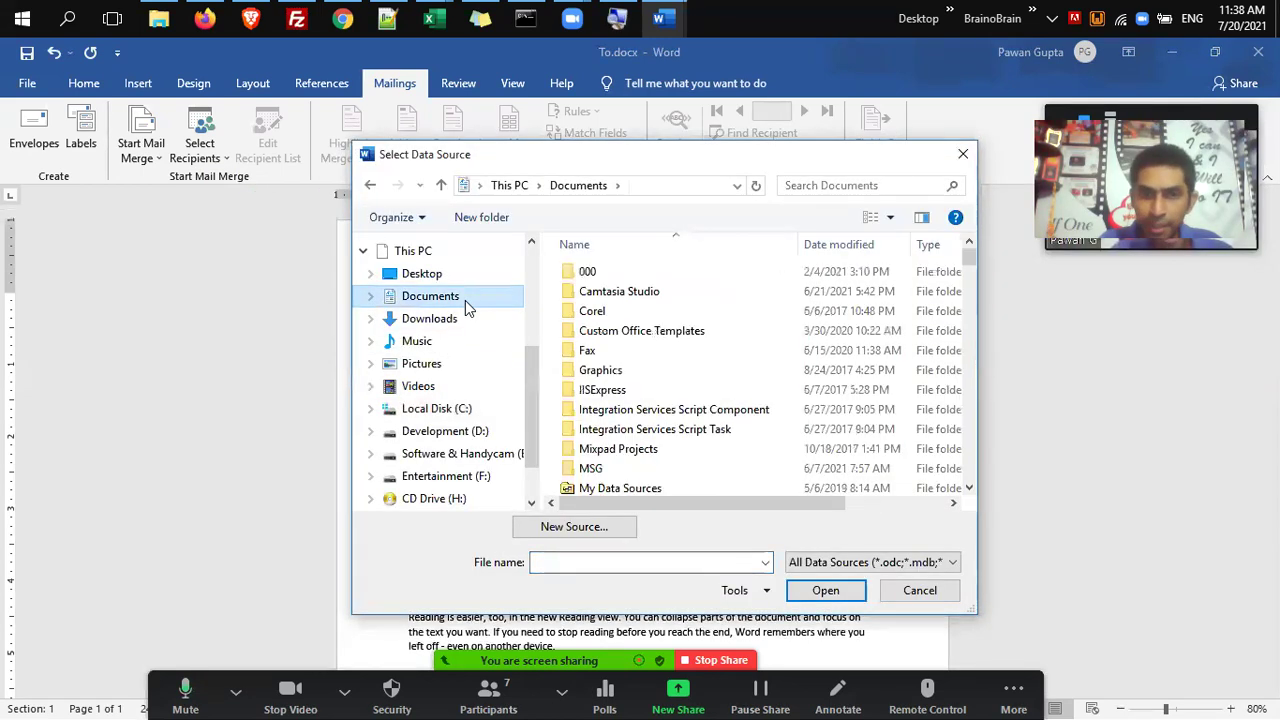
left_click(912, 564)
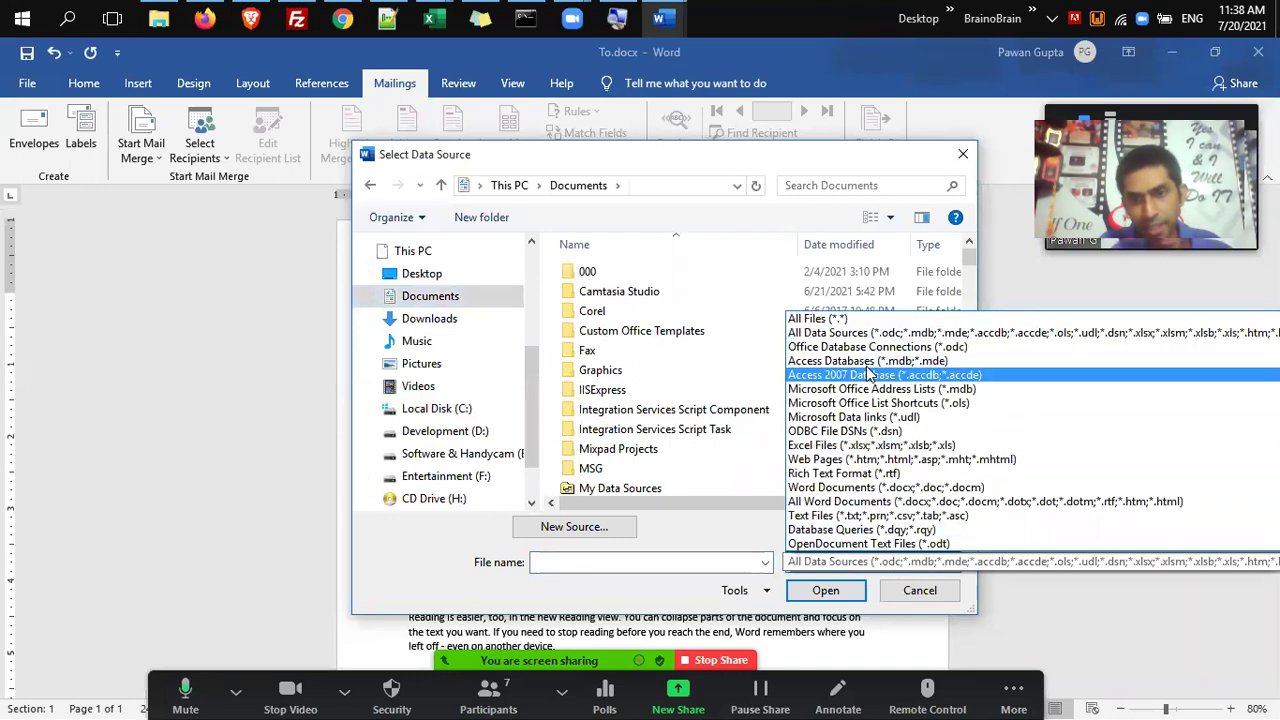
left_click(853, 319)
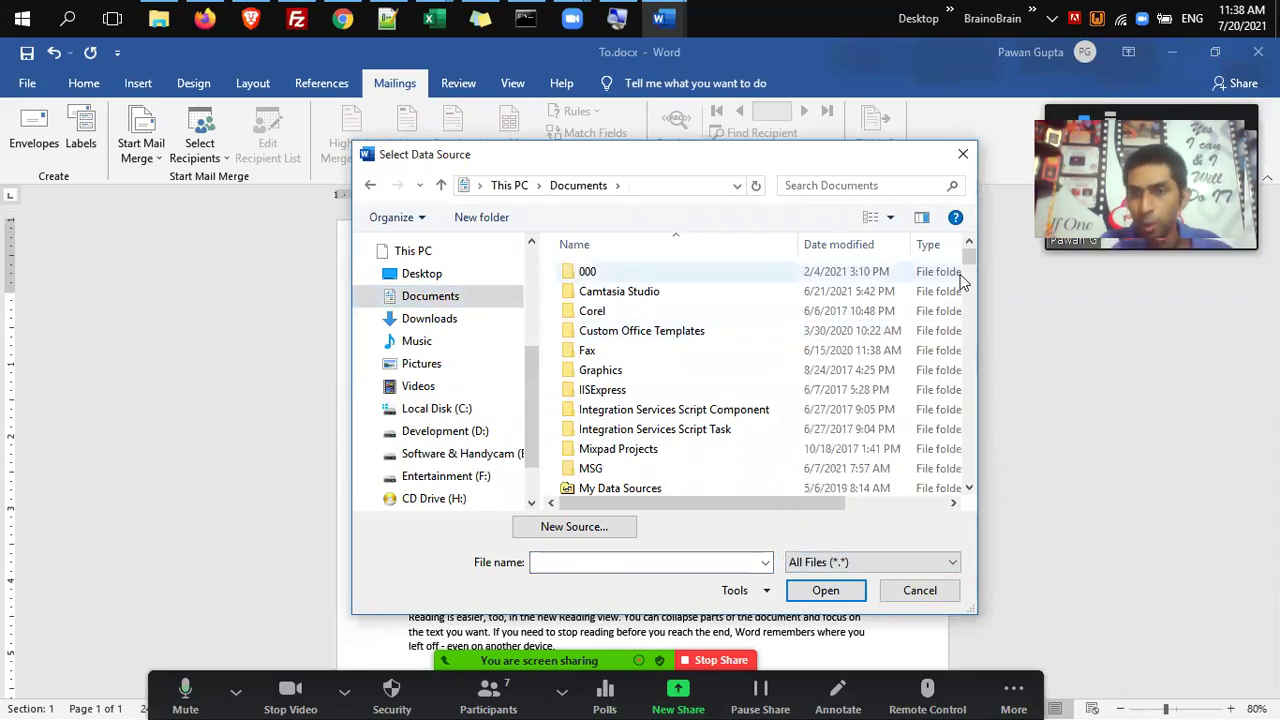
left_click_drag(971, 255, 975, 291)
left_click(746, 455)
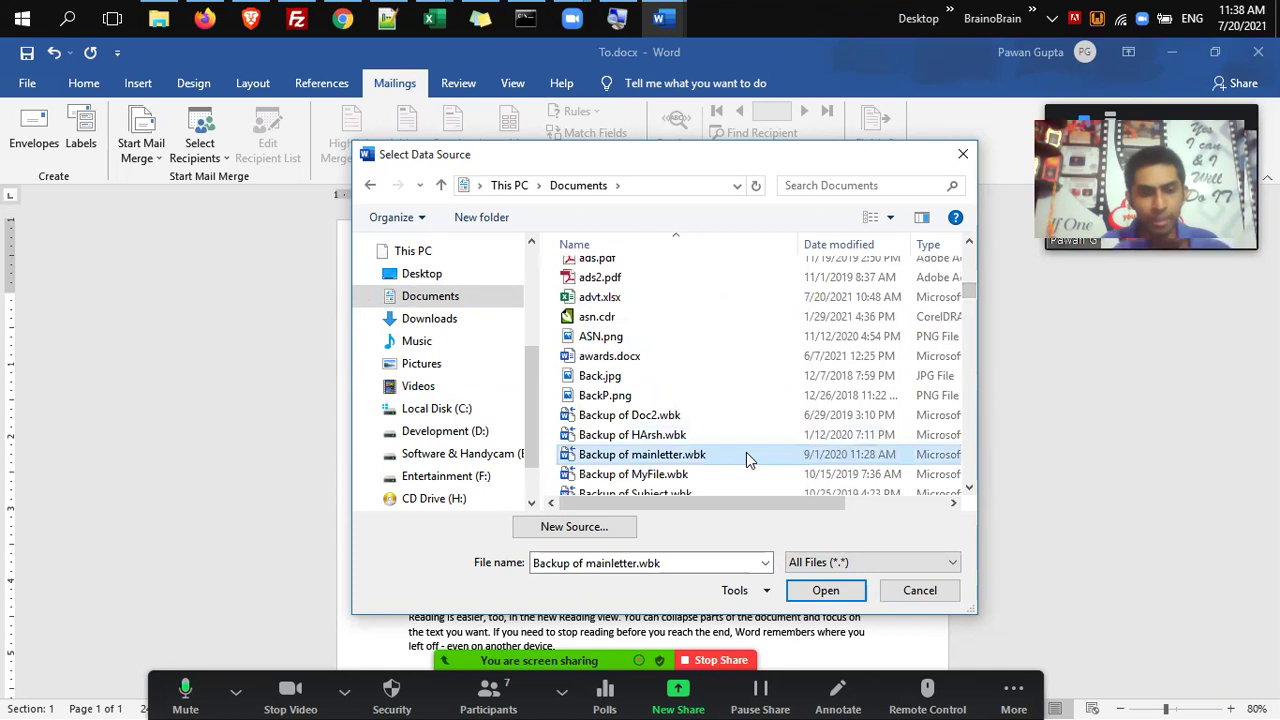
type("new")
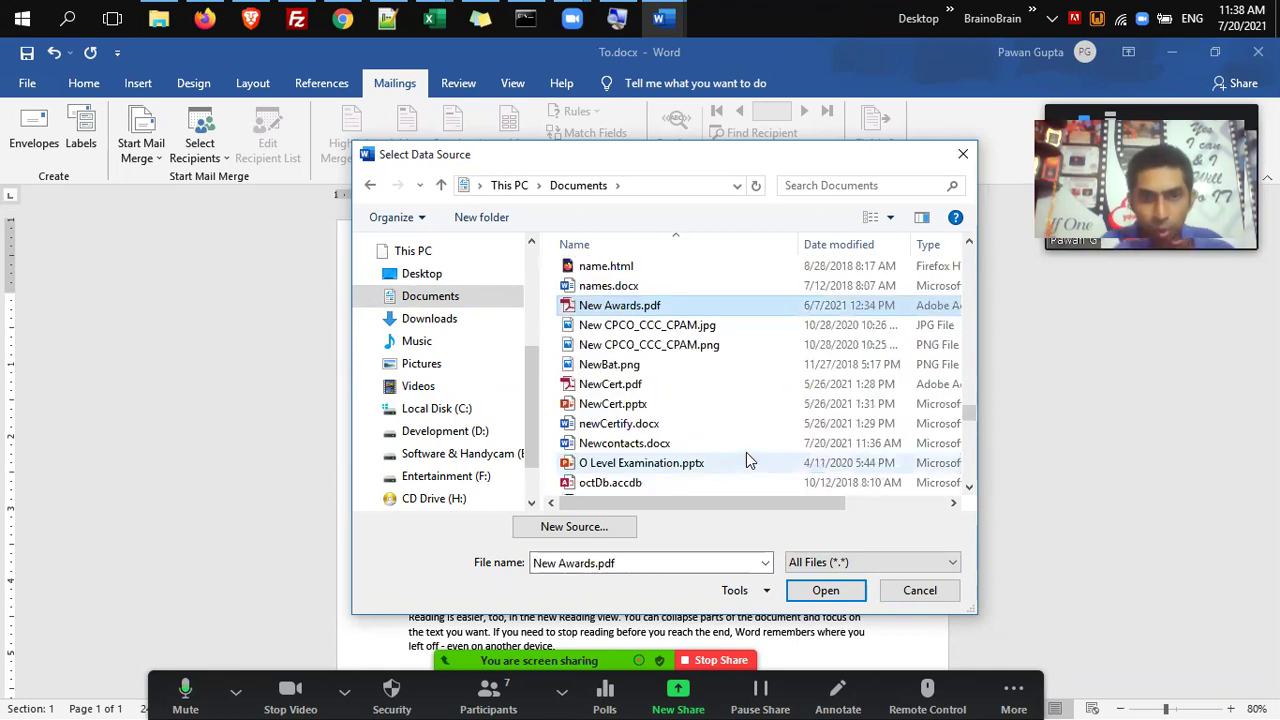
key("Down")
key("Down")
key("Down")
key("Down")
key("Down")
key("Down")
key("Down")
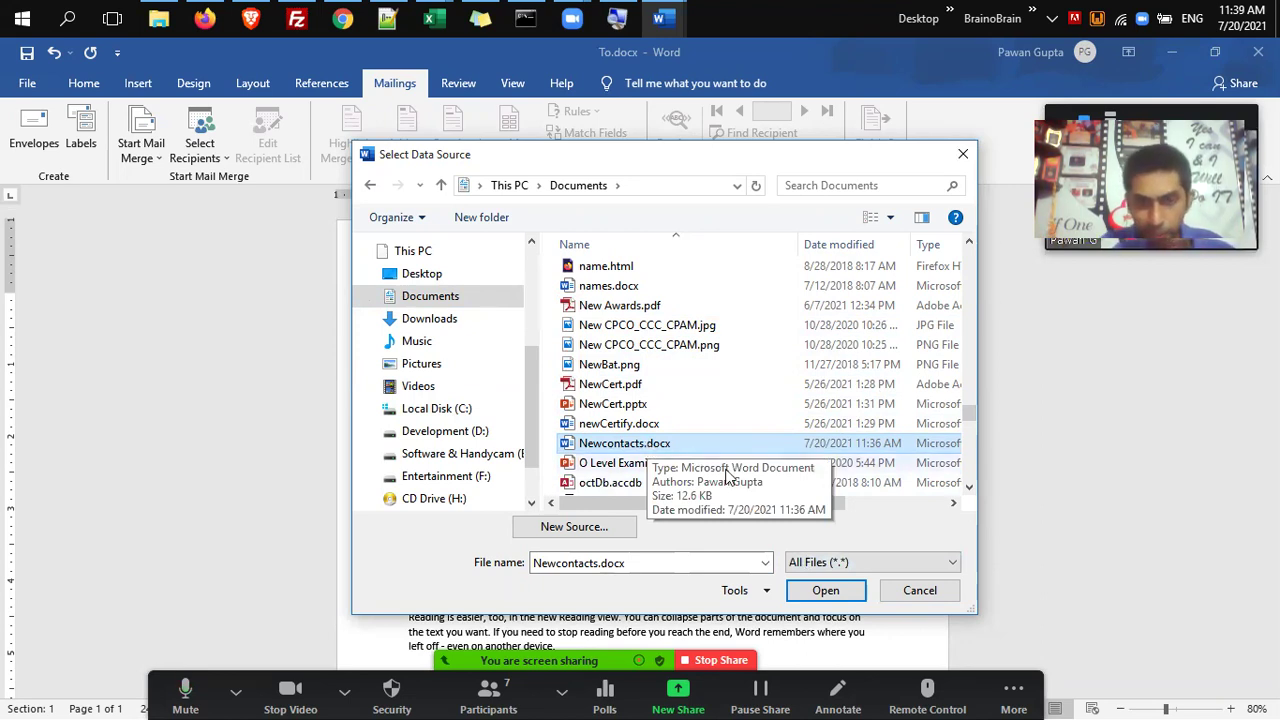
left_click(847, 592)
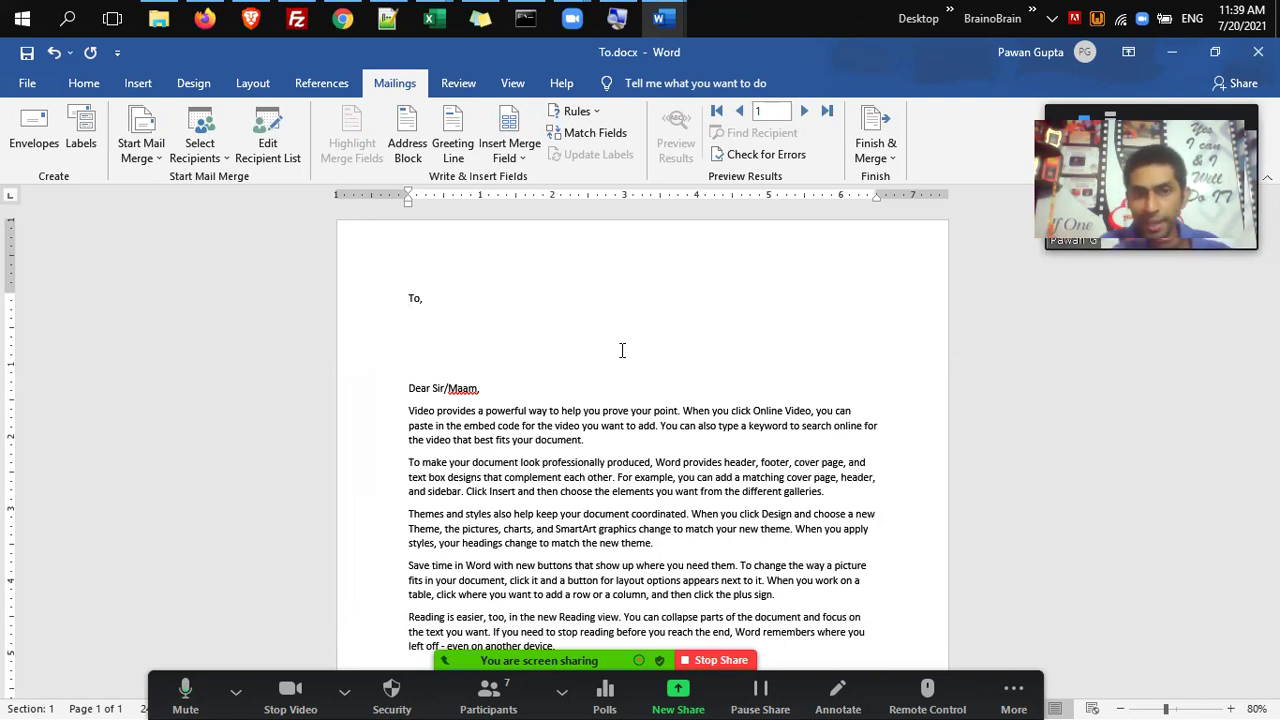
left_click(520, 162)
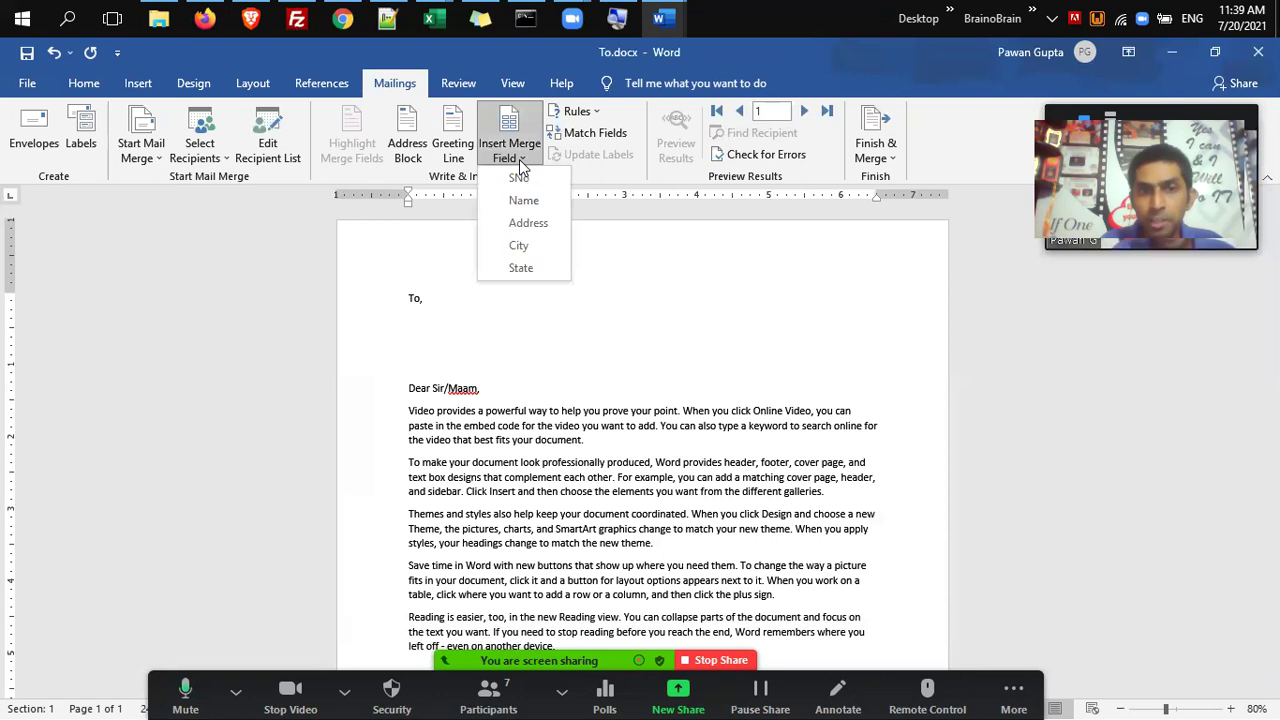
left_click(203, 172)
left_click(199, 155)
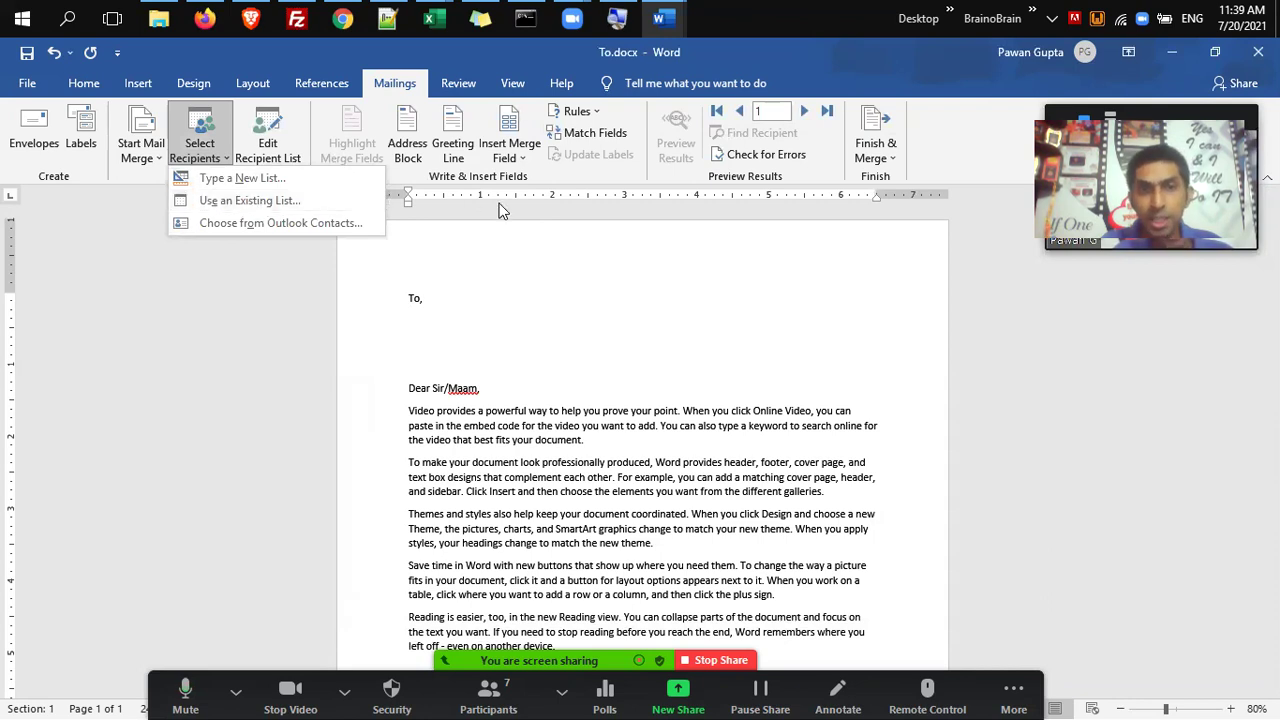
left_click(470, 312)
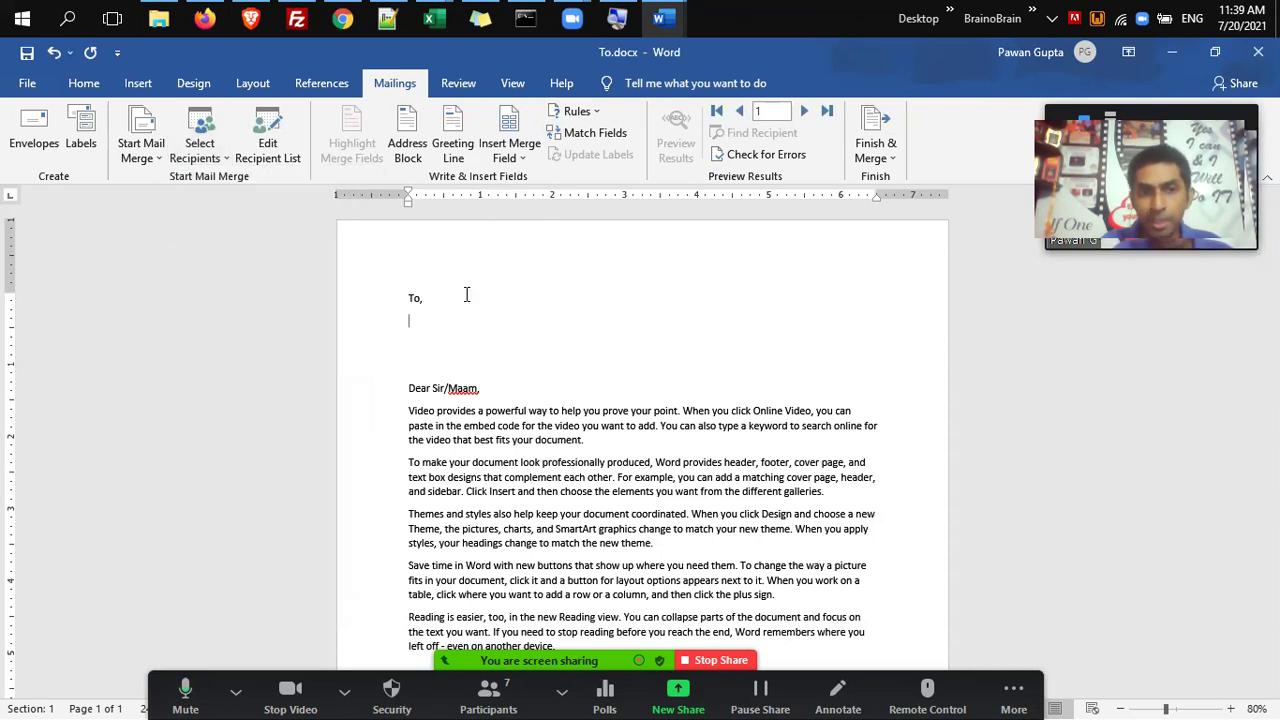
left_click(525, 155)
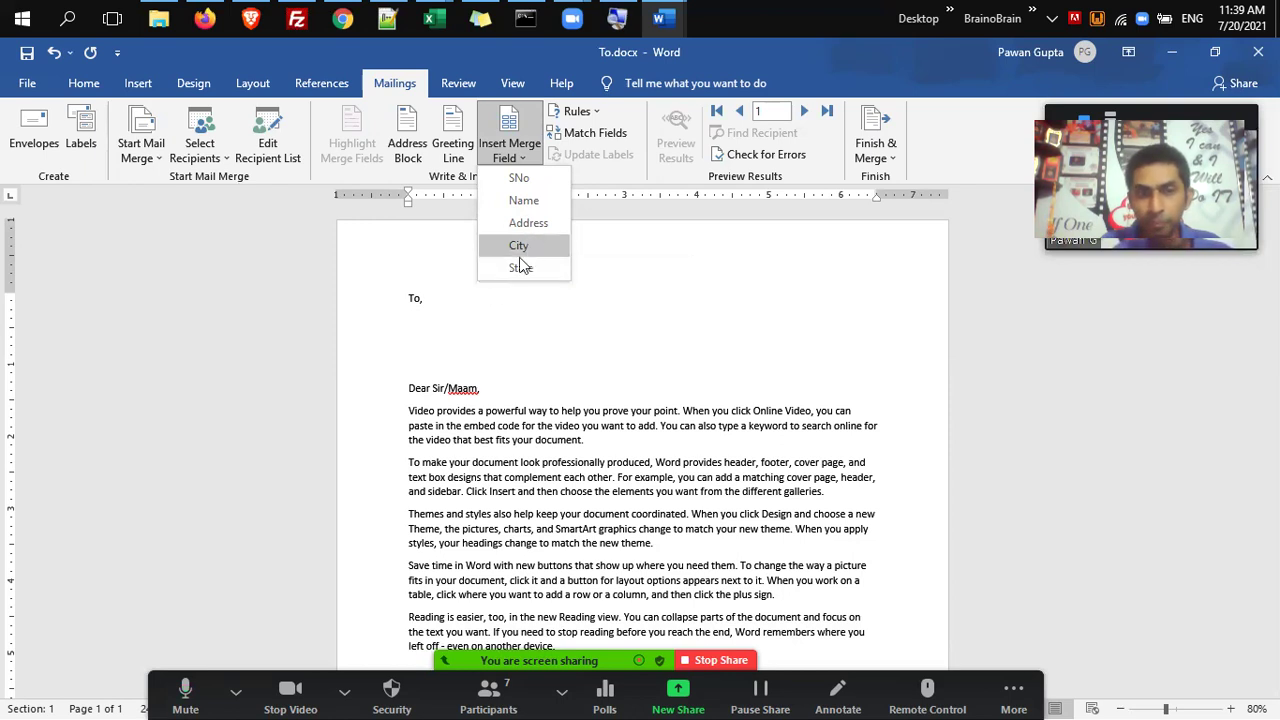
Insert the Name merge field indented on the line below "To," and the Address merge field on the line after it.
left_click(464, 301)
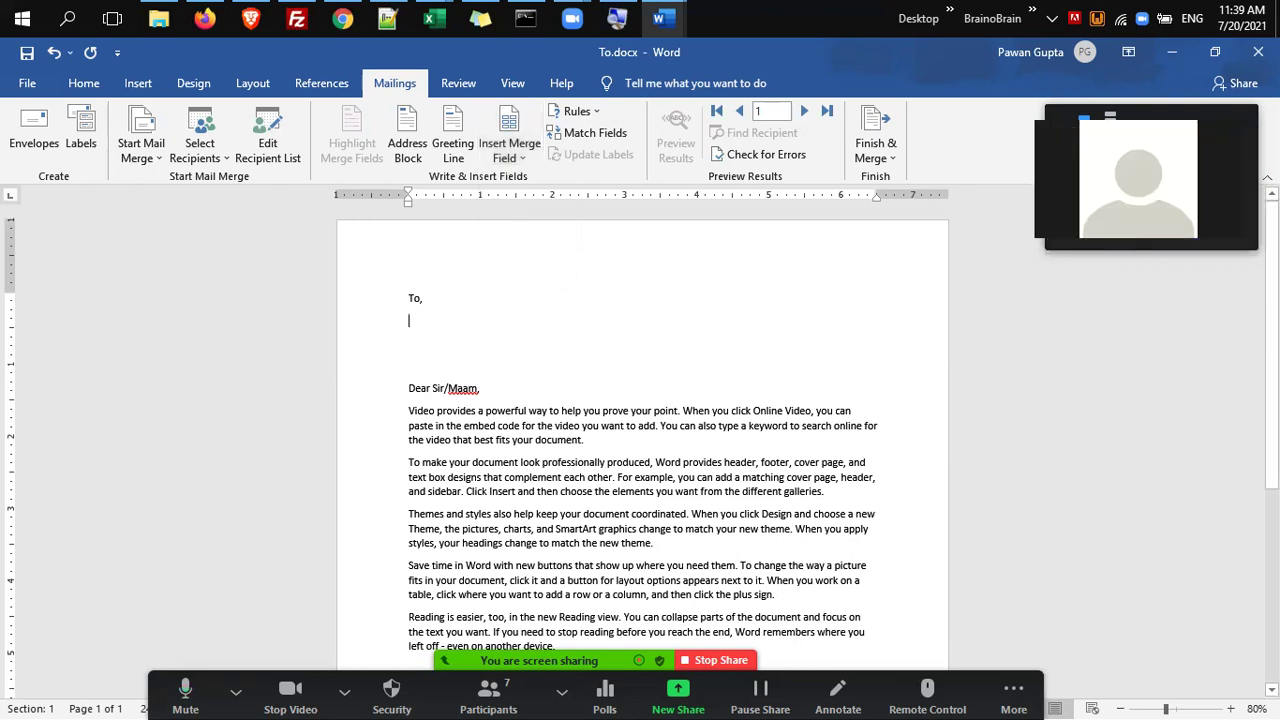
left_click(508, 165)
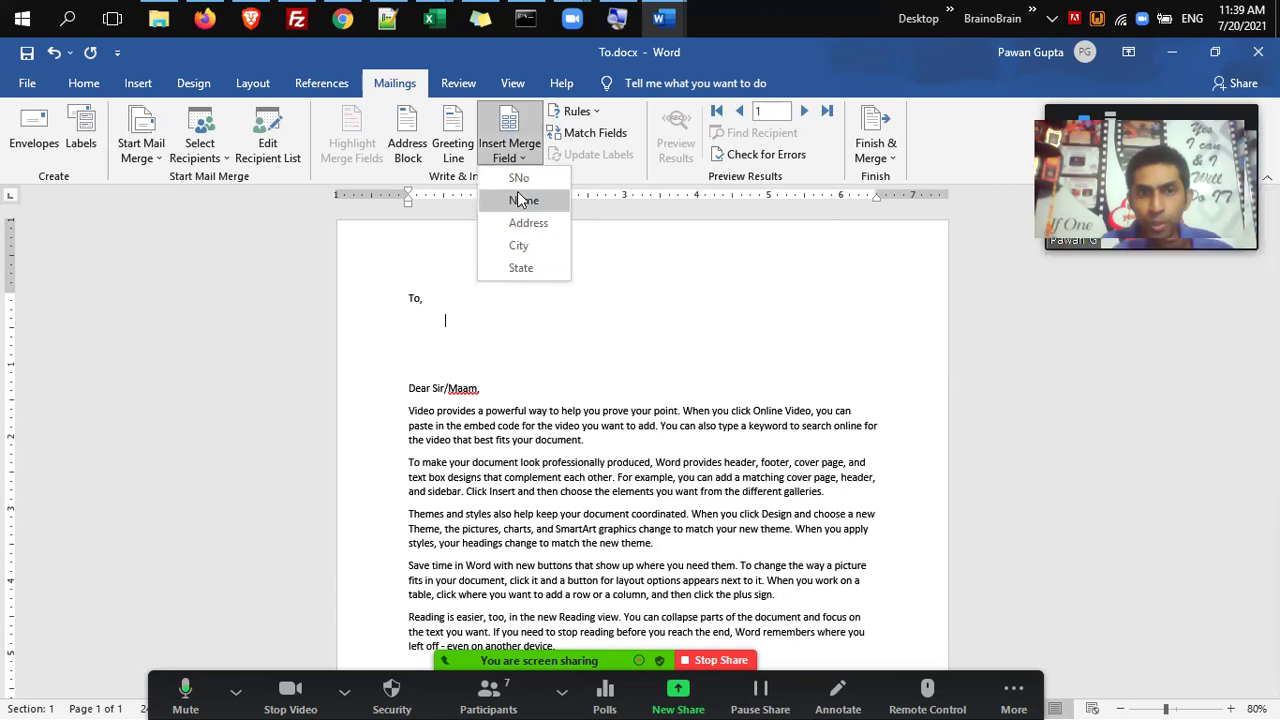
left_click(523, 200)
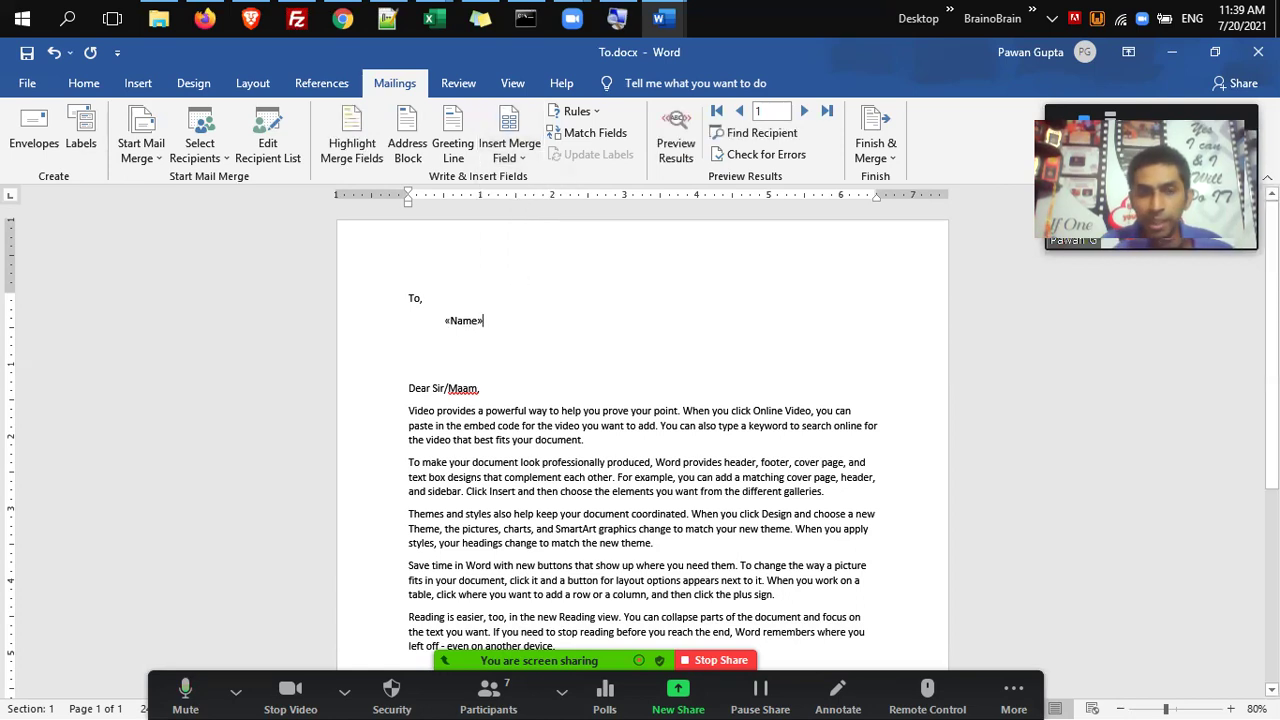
key("Return")
left_click(527, 153)
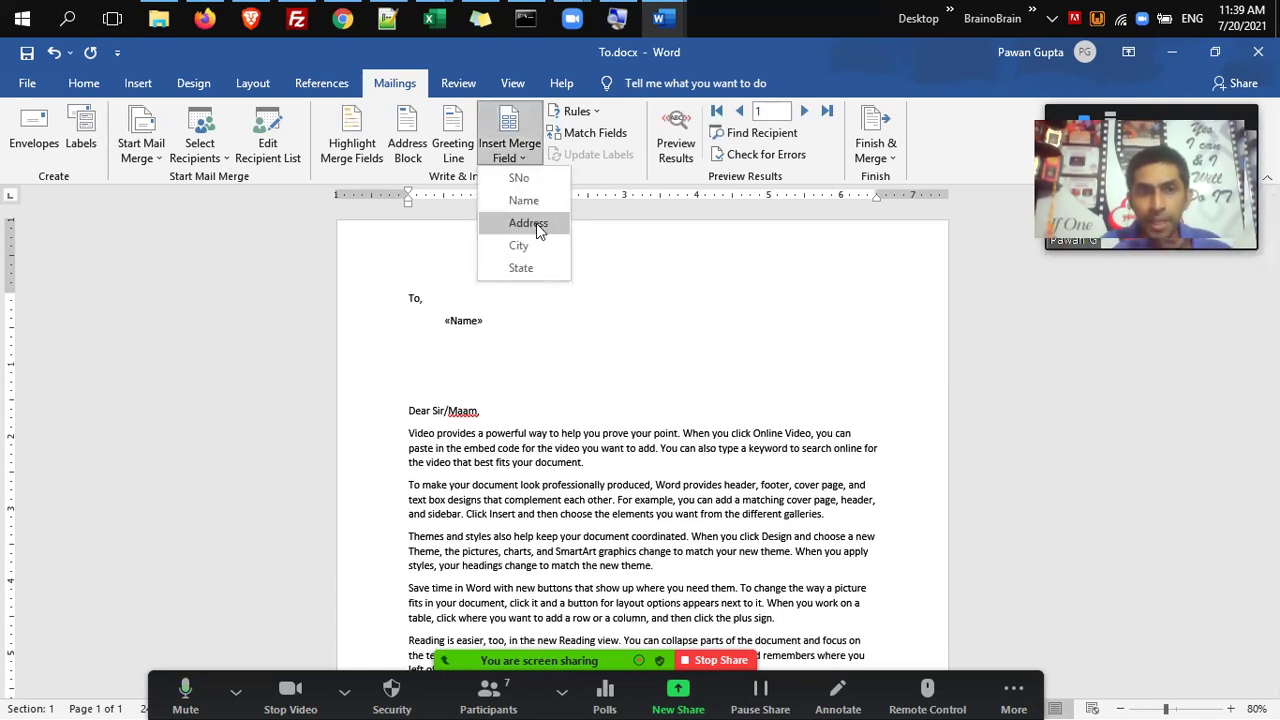
left_click(536, 223)
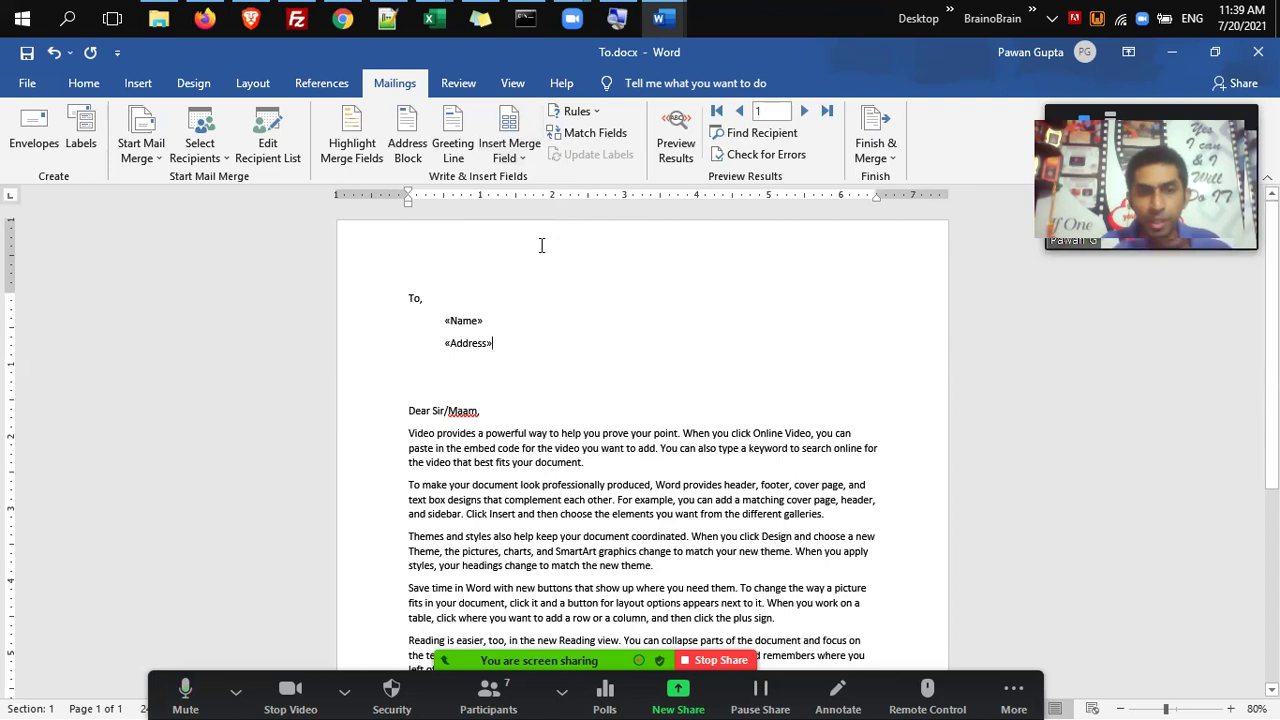
Add the City and State merge fields, separated by a comma, below the Address field and remove one blank line above the salutation.
key("Return")
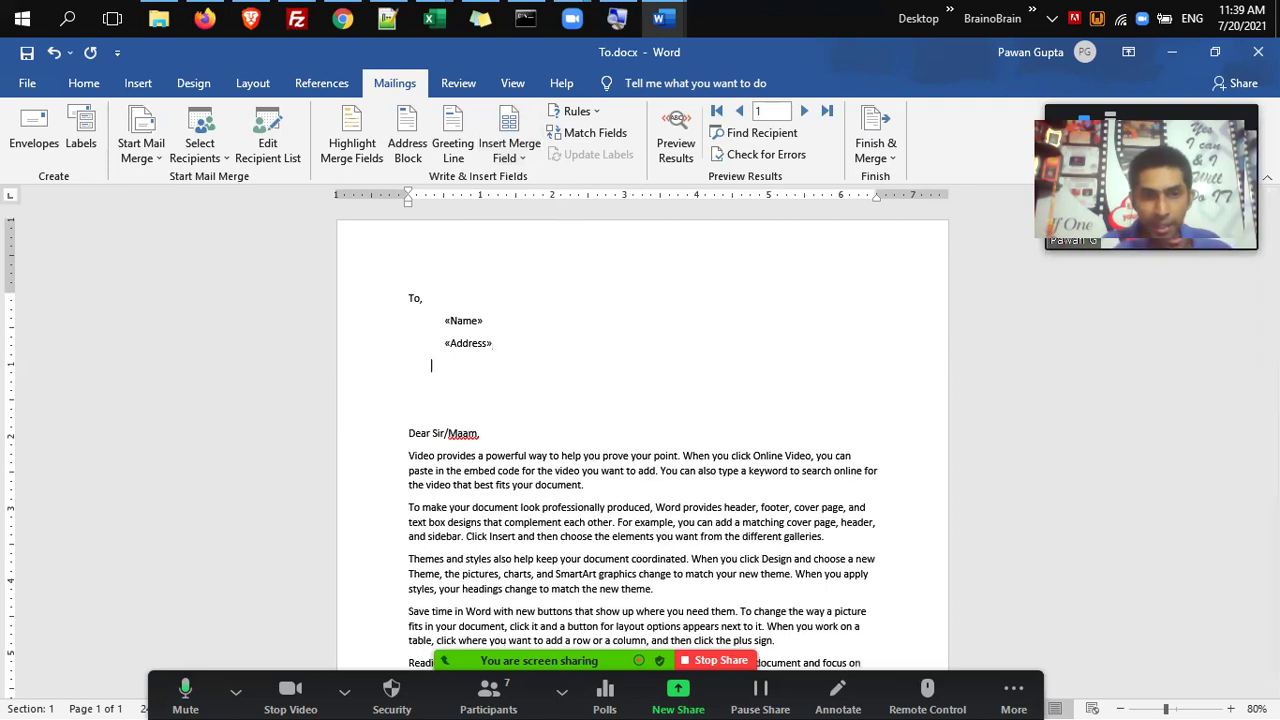
left_click(519, 166)
left_click(534, 247)
type(",")
left_click(519, 158)
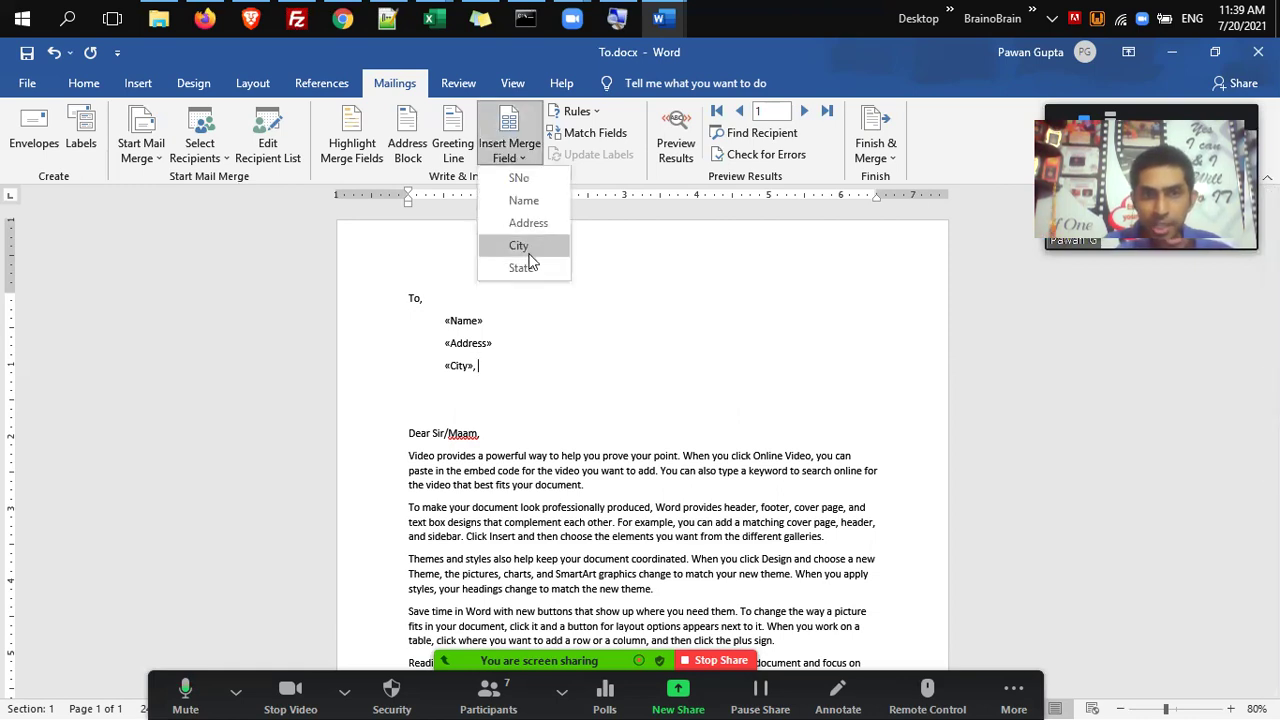
left_click(528, 268)
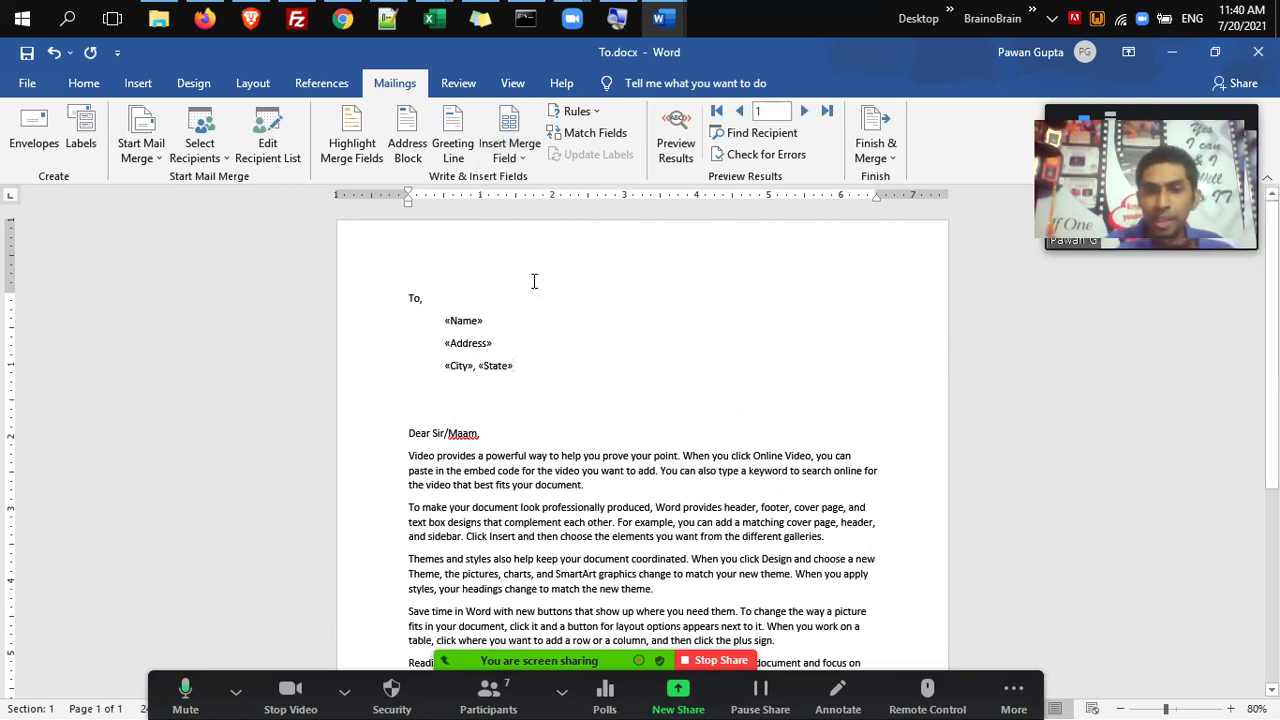
key("Delete")
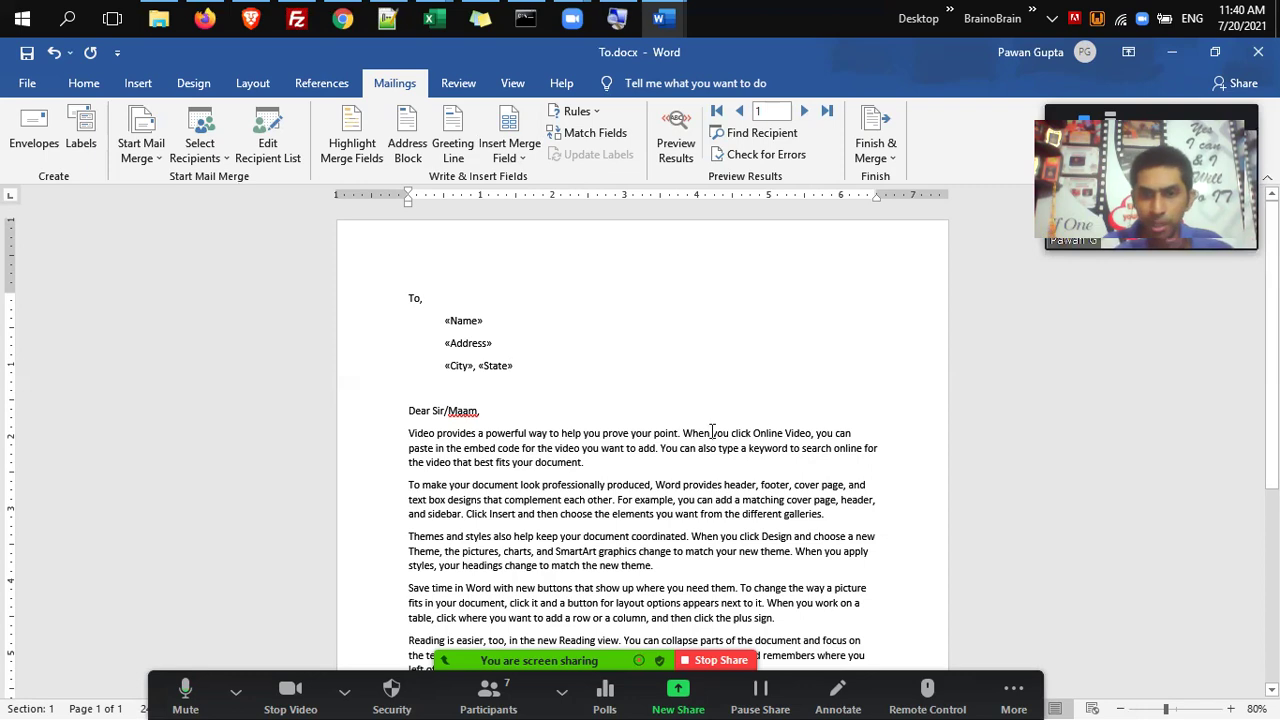
Insert the Name merge field after "When" in the first body paragraph of the letter.
left_click(712, 433)
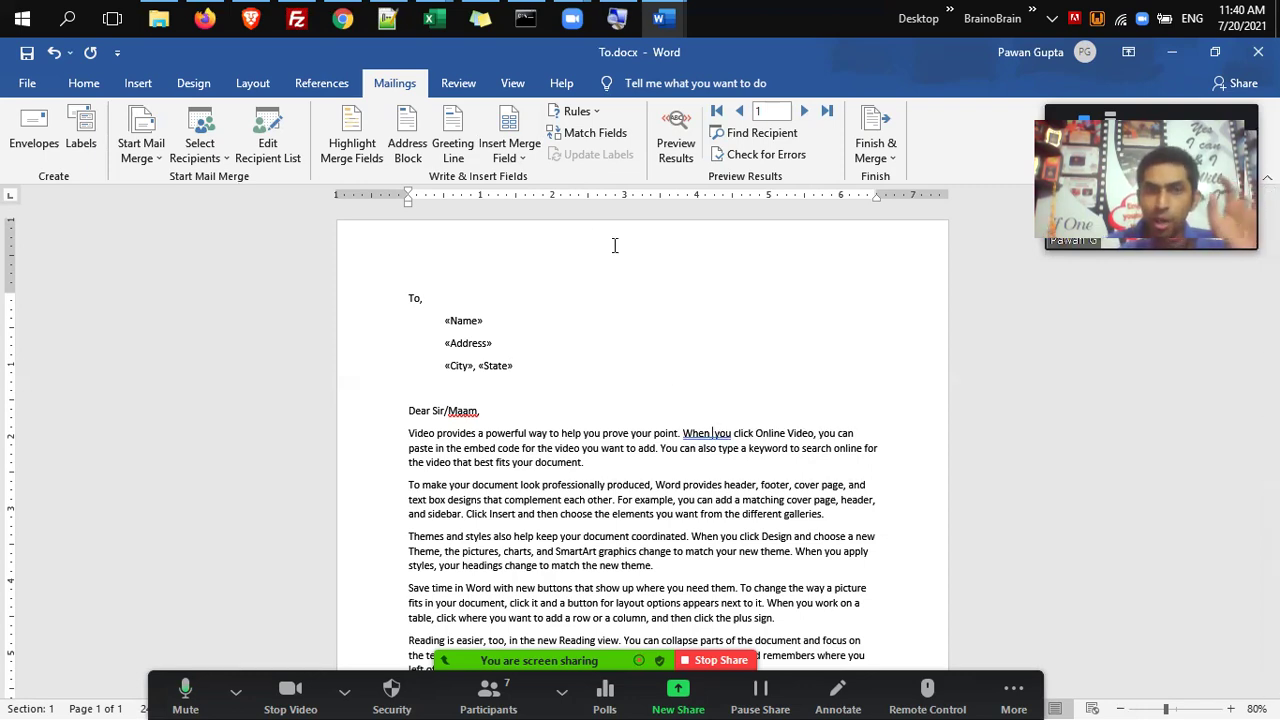
left_click(511, 152)
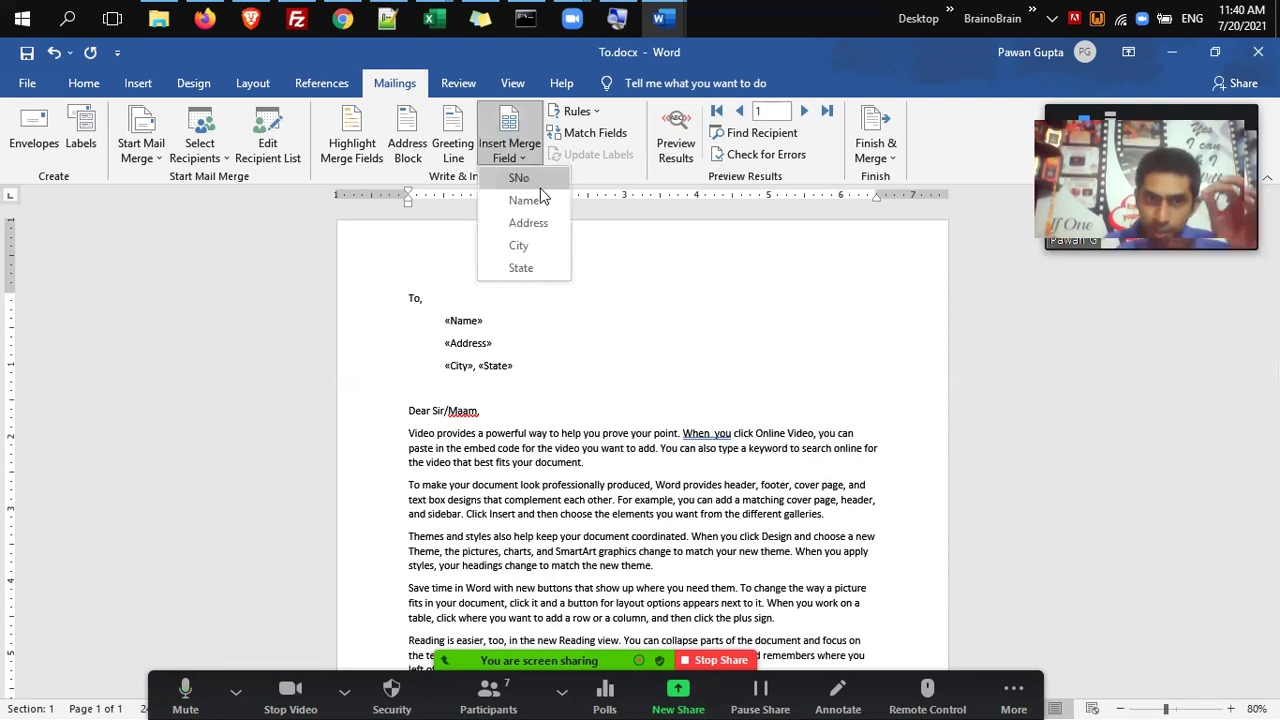
left_click(542, 200)
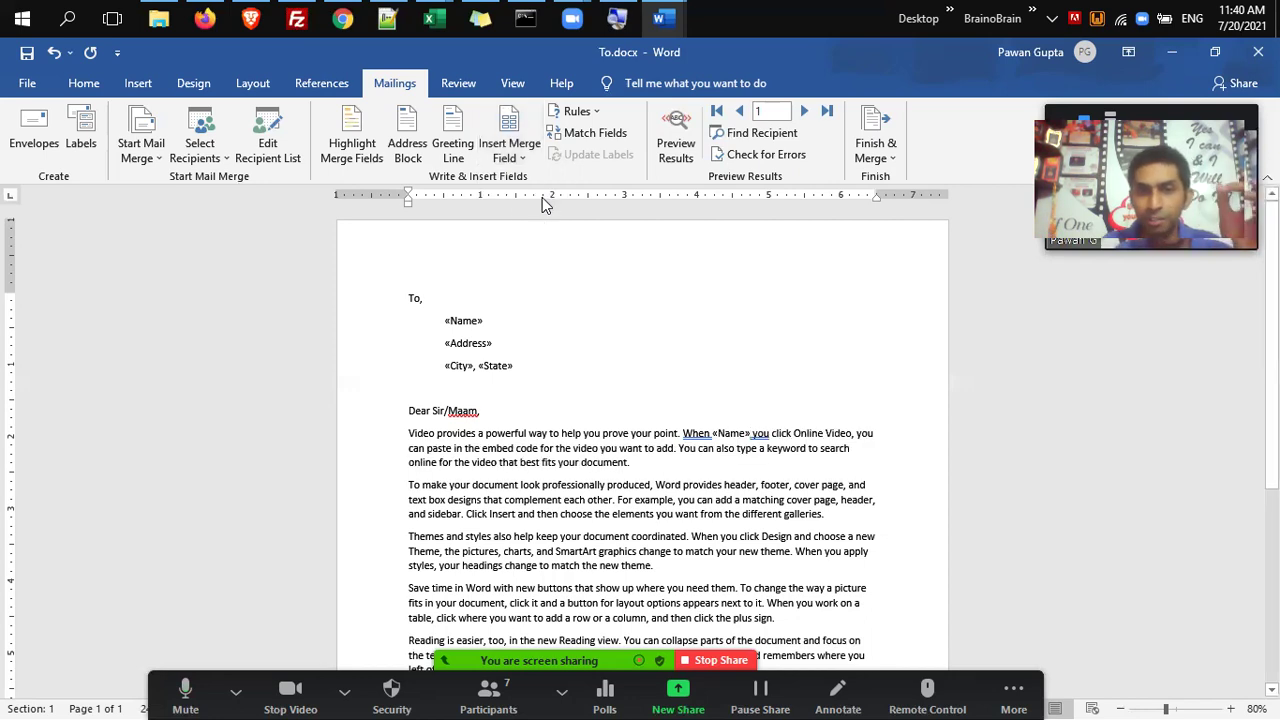
left_click(514, 160)
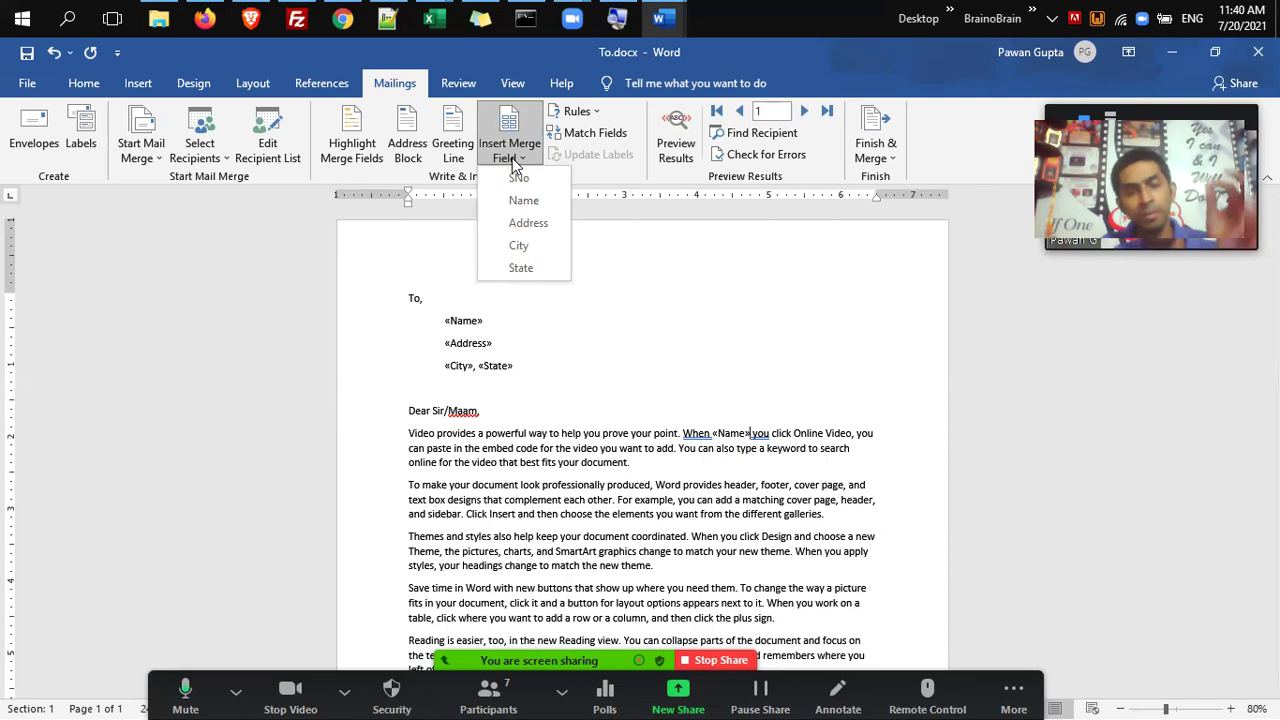
left_click(530, 372)
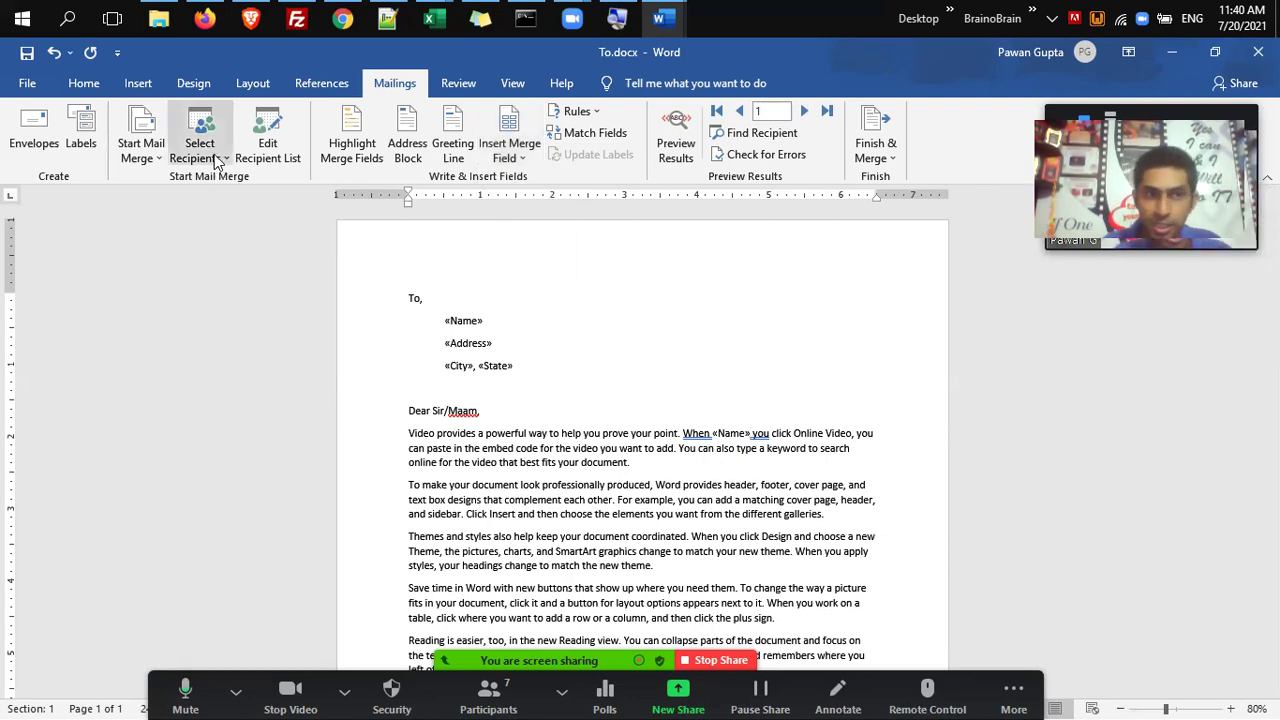
left_click(517, 170)
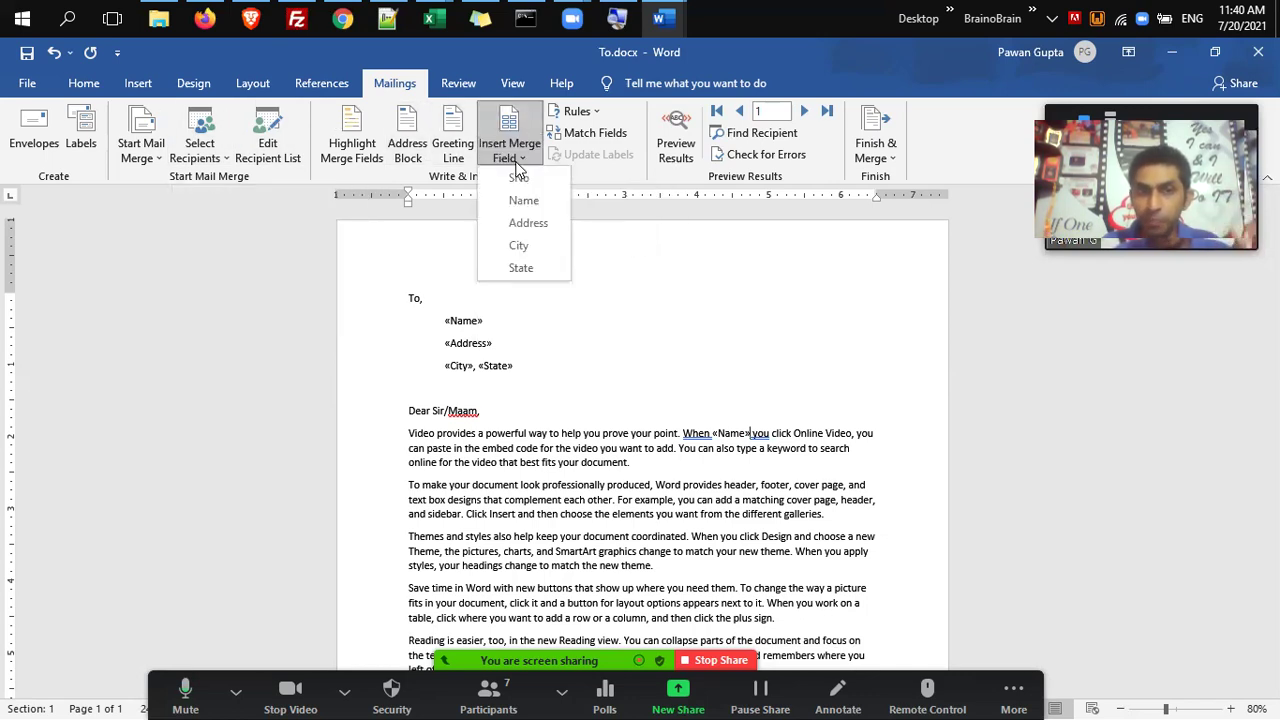
left_click(540, 313)
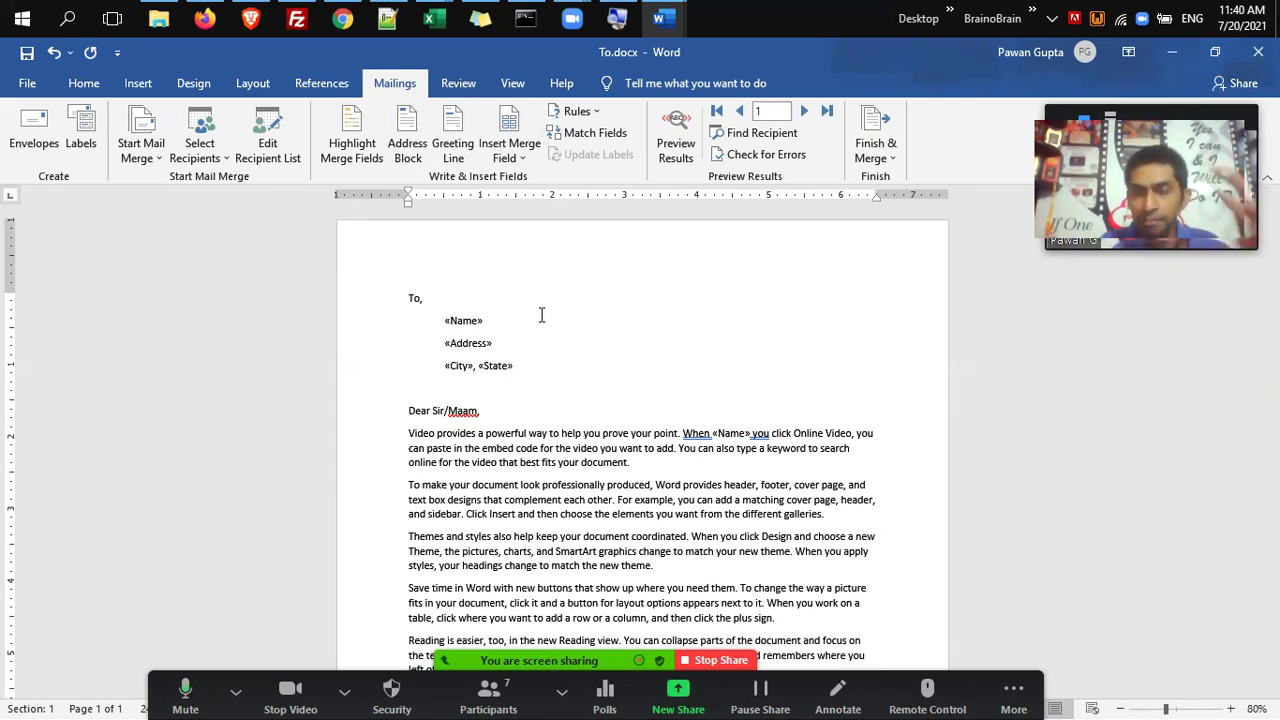
Preview the merged letter with real recipient data and go through the records from the first to the fourth.
left_click(676, 145)
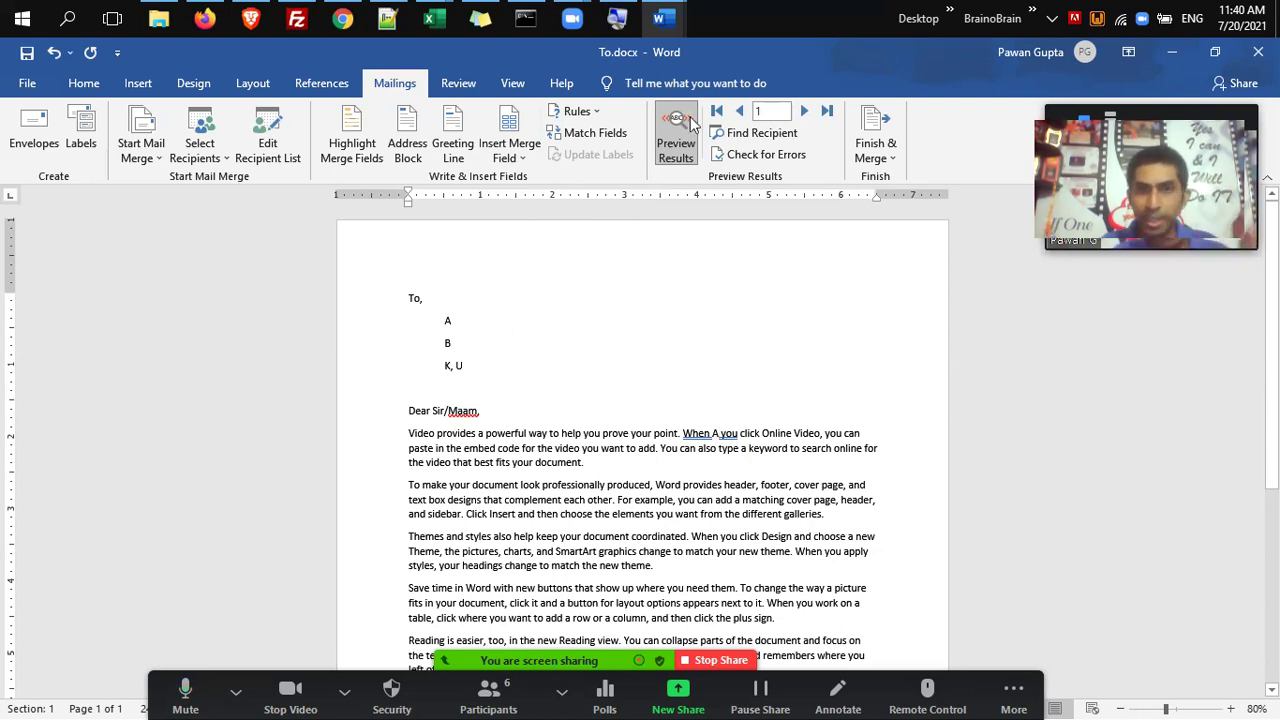
left_click(805, 113)
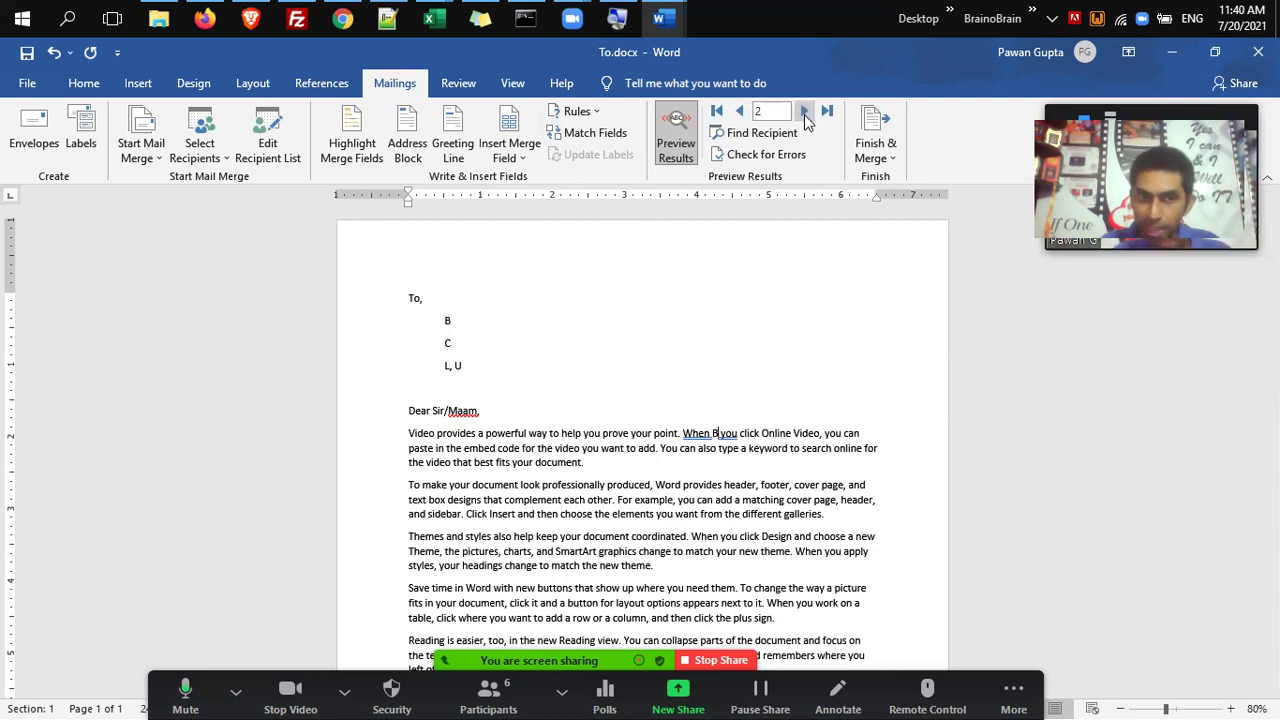
left_click(805, 113)
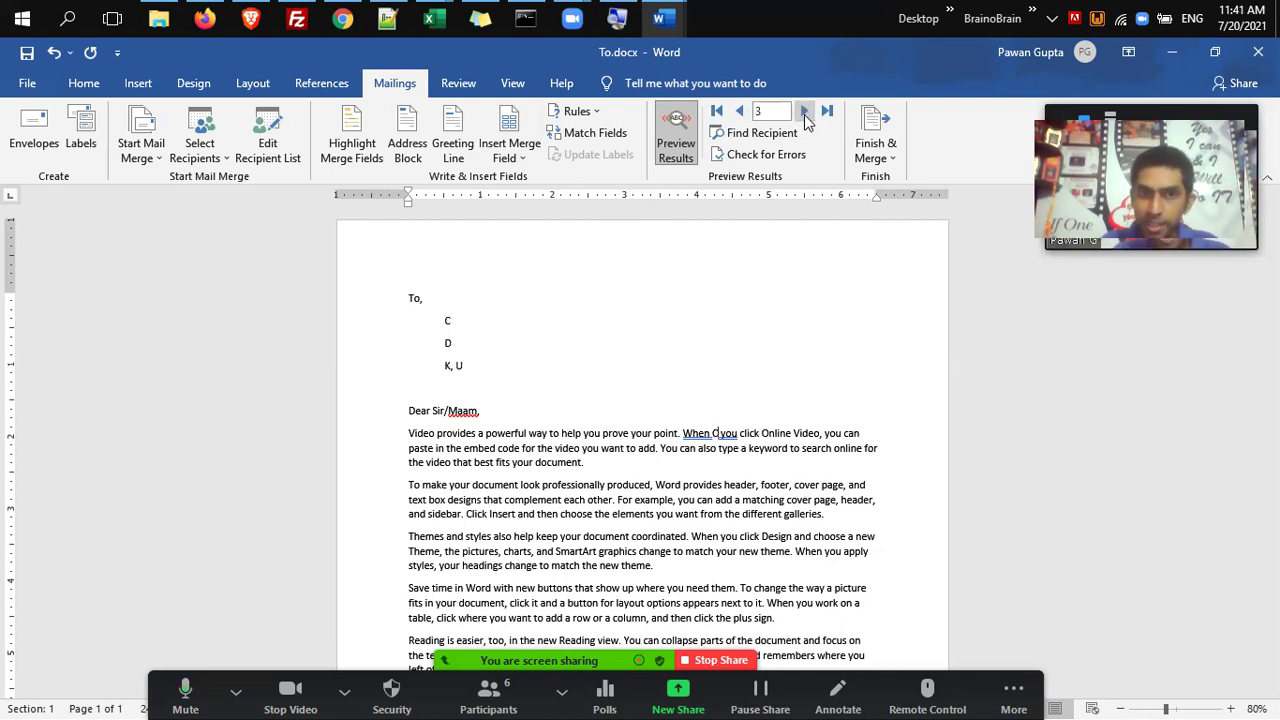
left_click(805, 113)
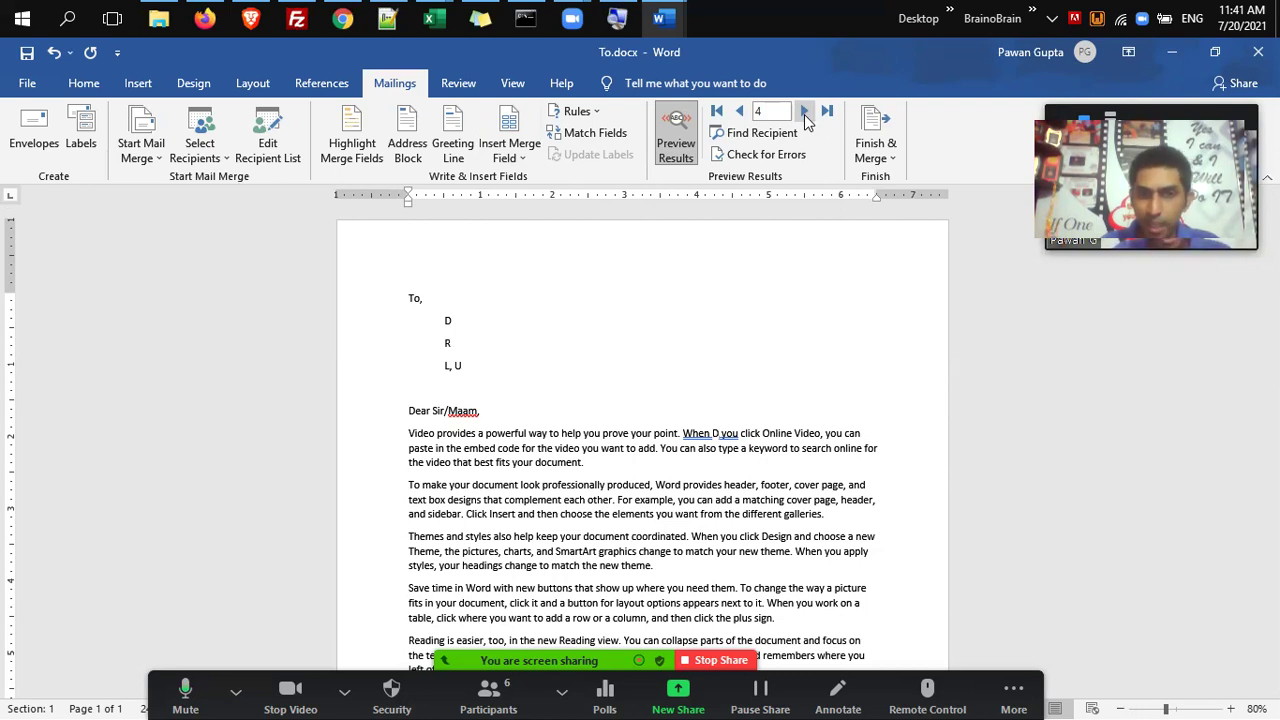
left_click(622, 413)
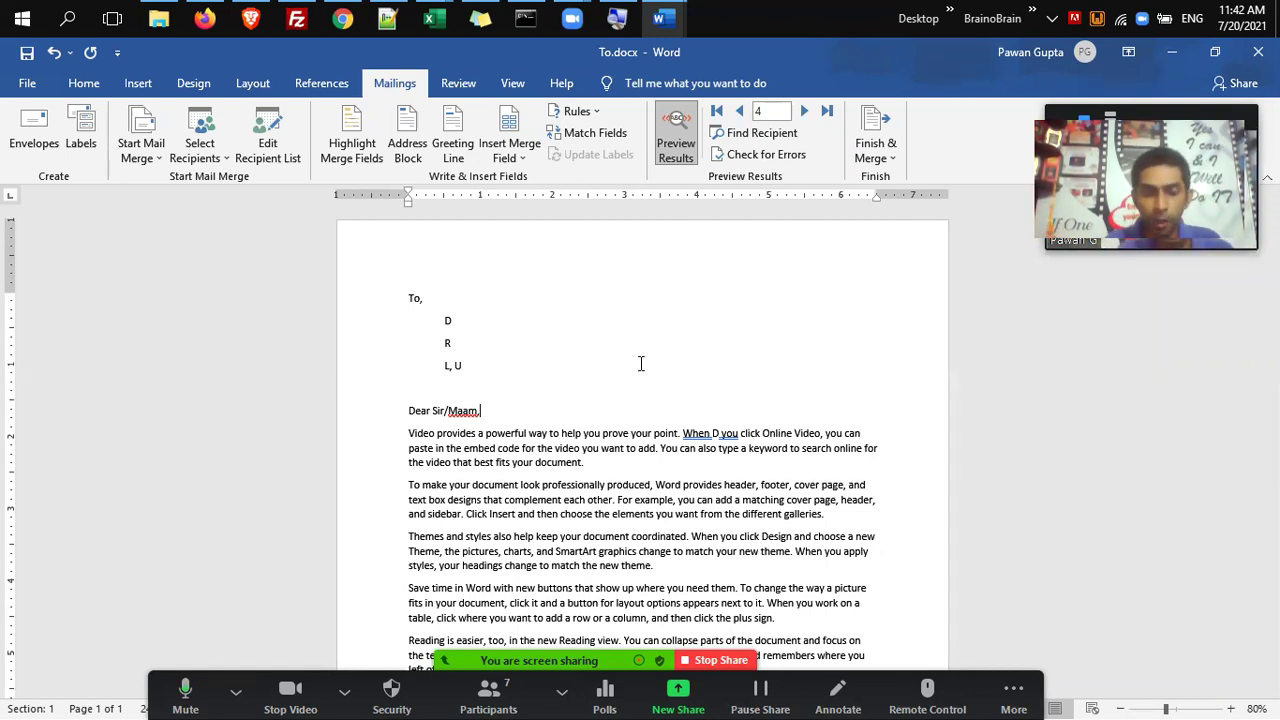
key("ctrl+p")
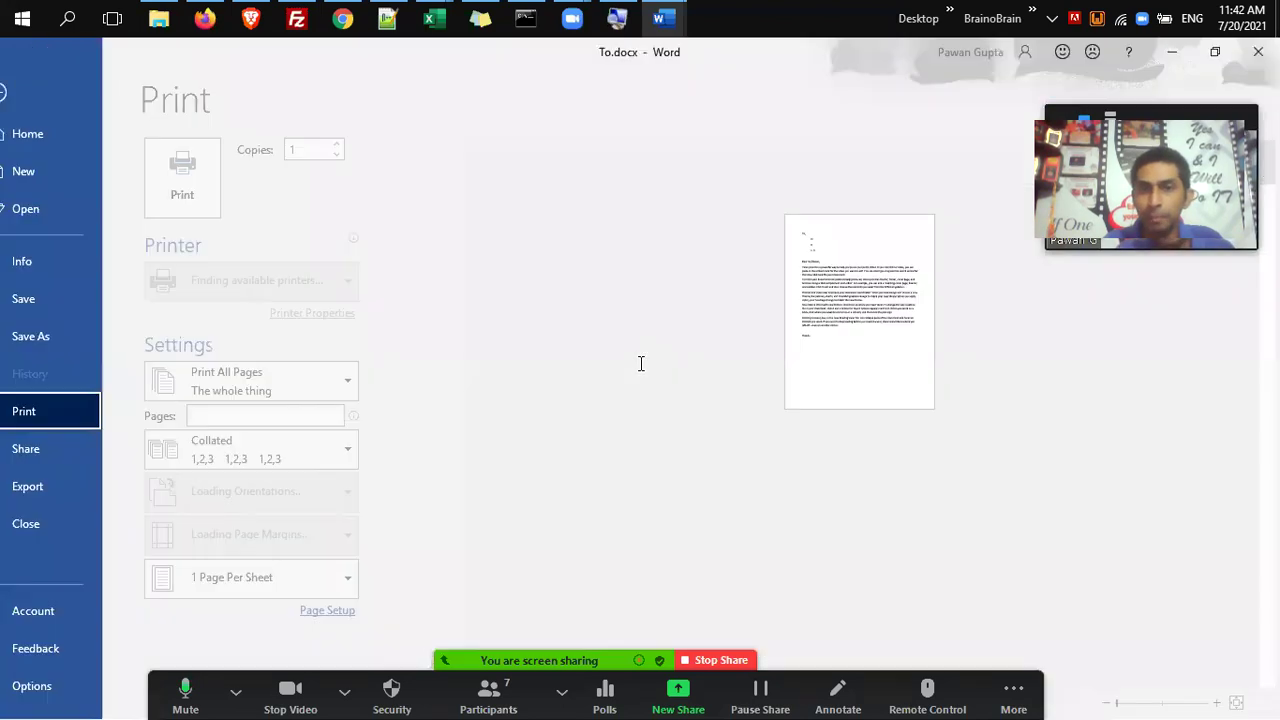
key("Escape")
left_click(876, 155)
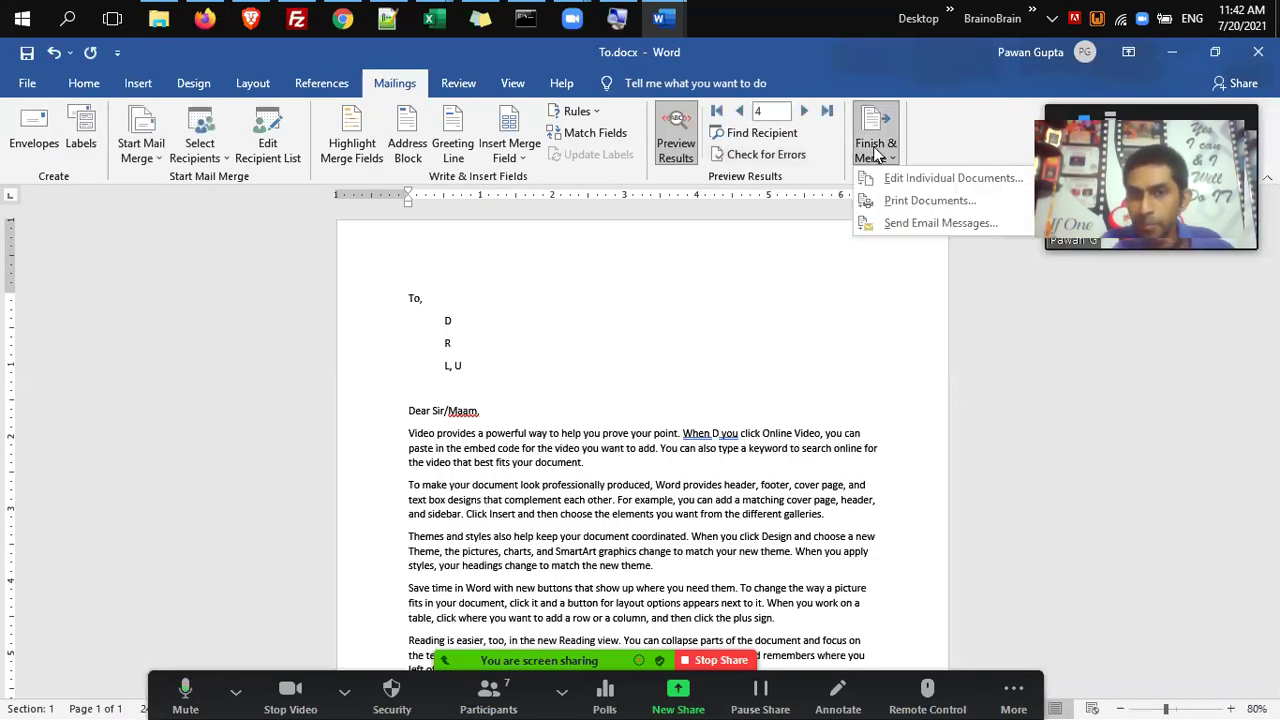
left_click(907, 202)
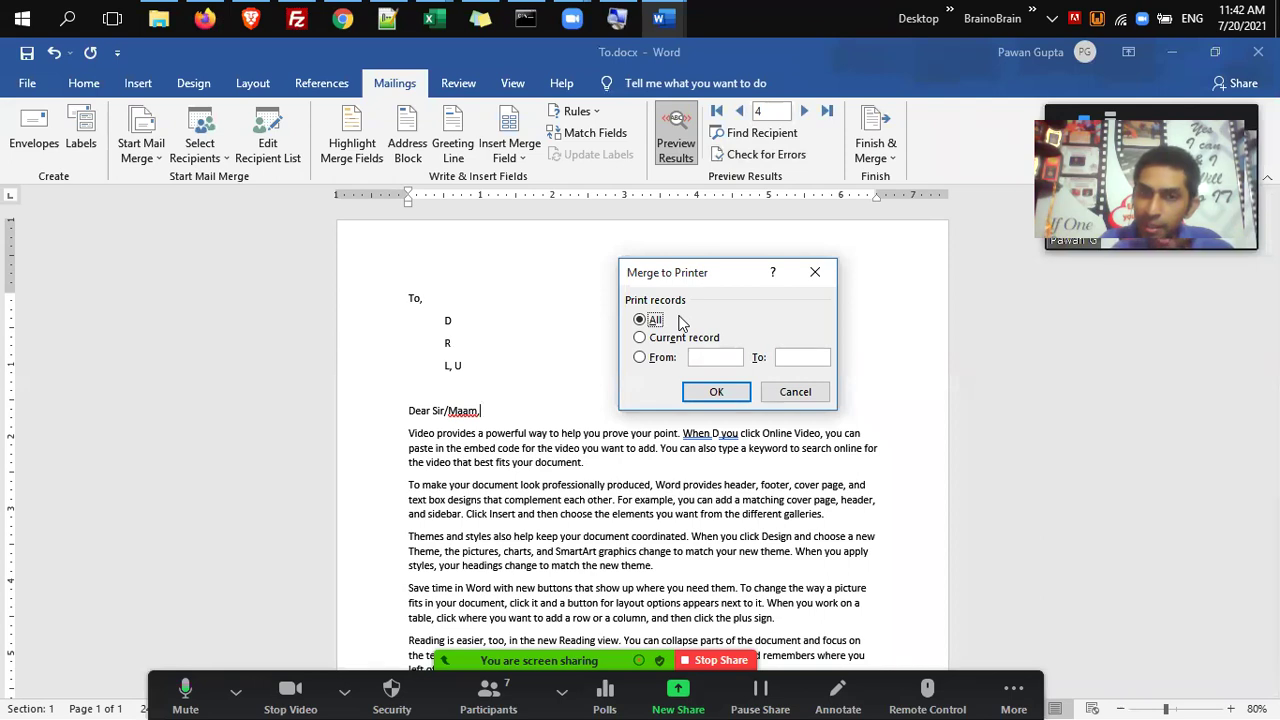
left_click(700, 357)
type("5")
key("Tab")
type("10")
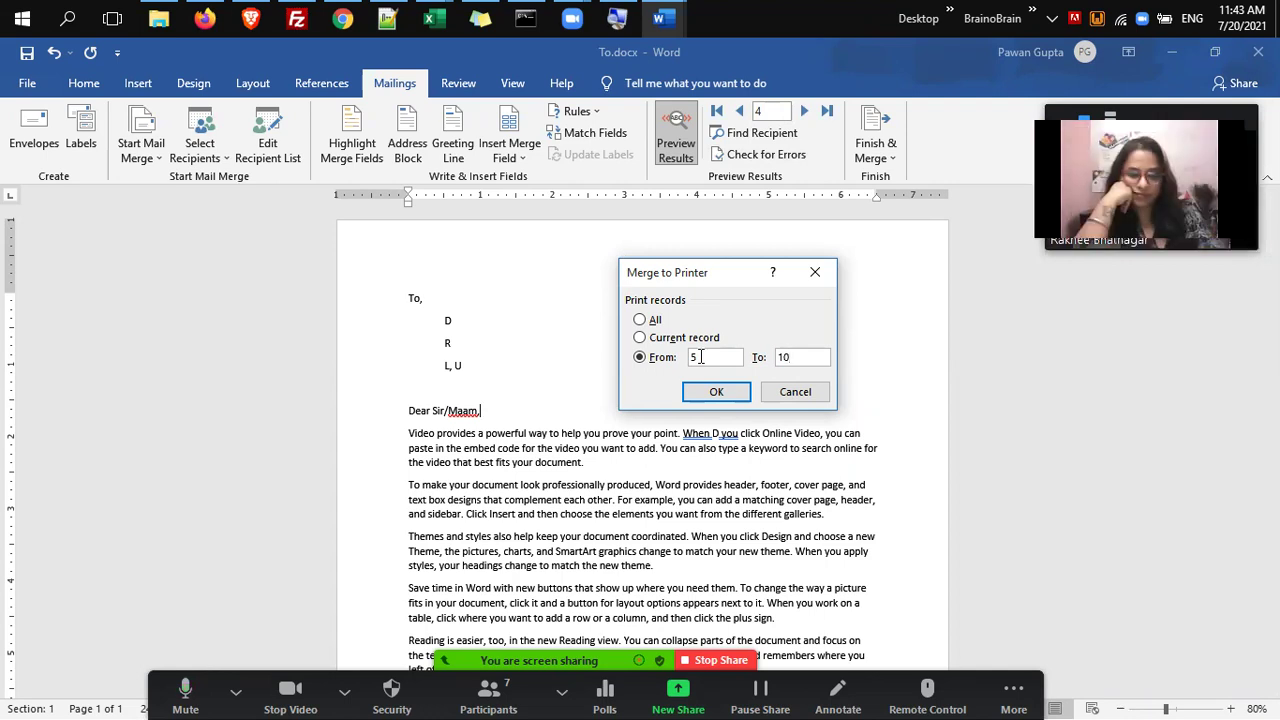
left_click(789, 396)
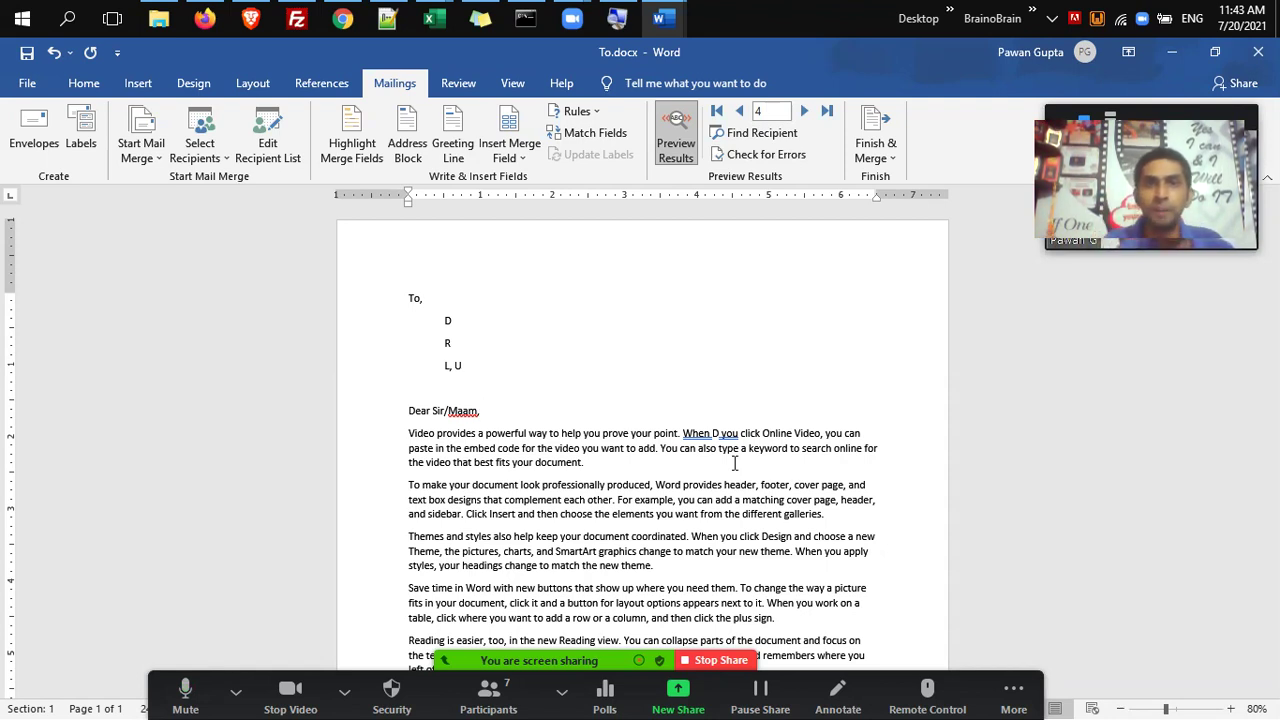
left_click(723, 382)
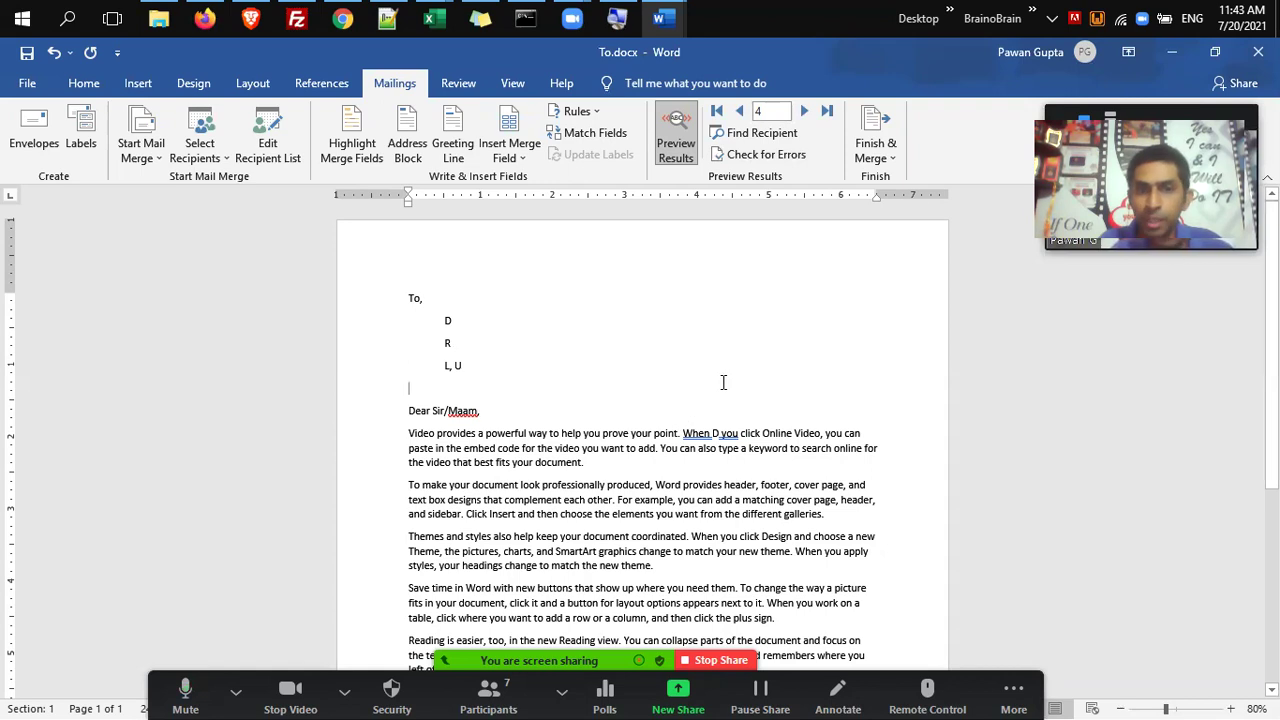
Merge all records to the Microsoft Print to PDF printer and save the output as listNew in the Documents folder.
left_click(877, 155)
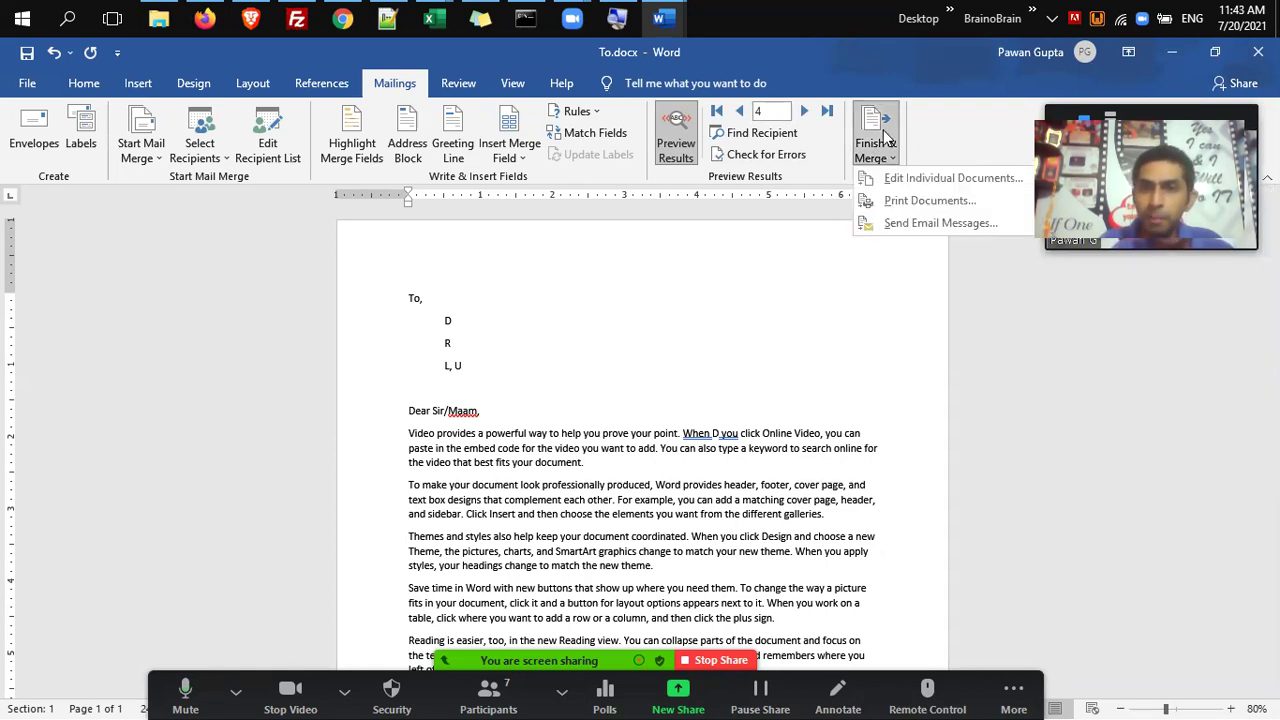
left_click(925, 200)
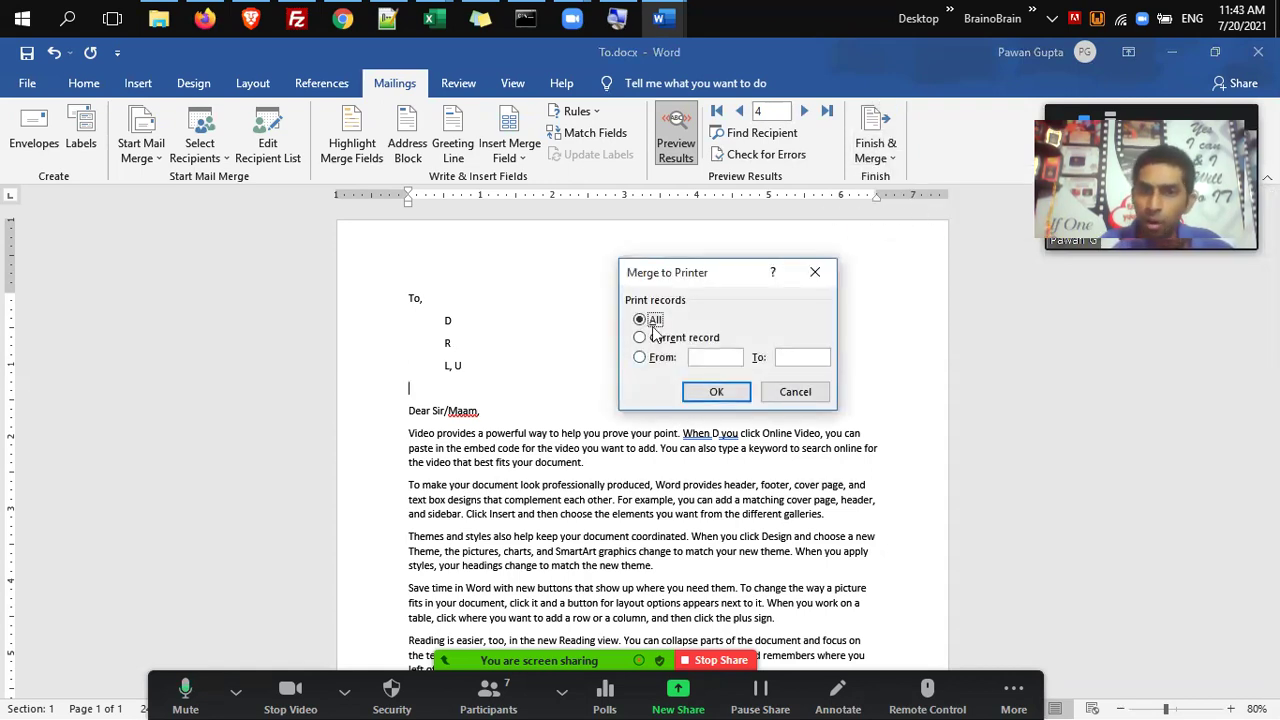
left_click(716, 393)
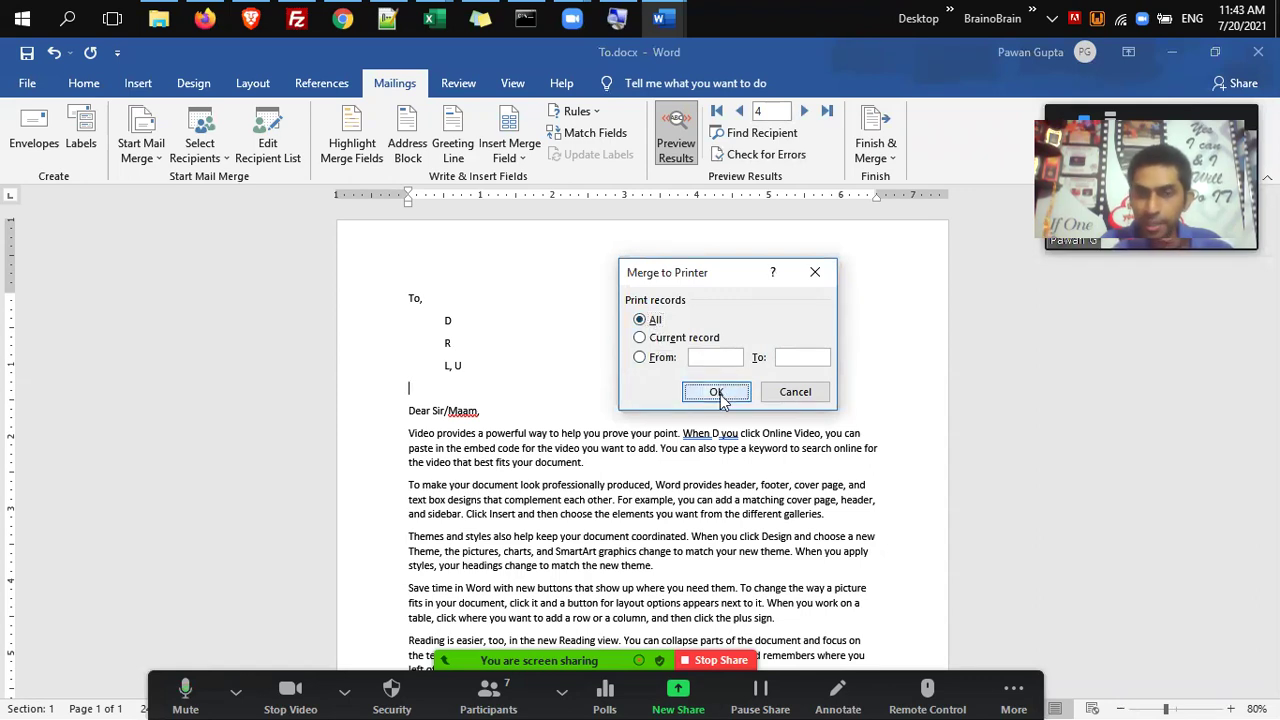
left_click(686, 252)
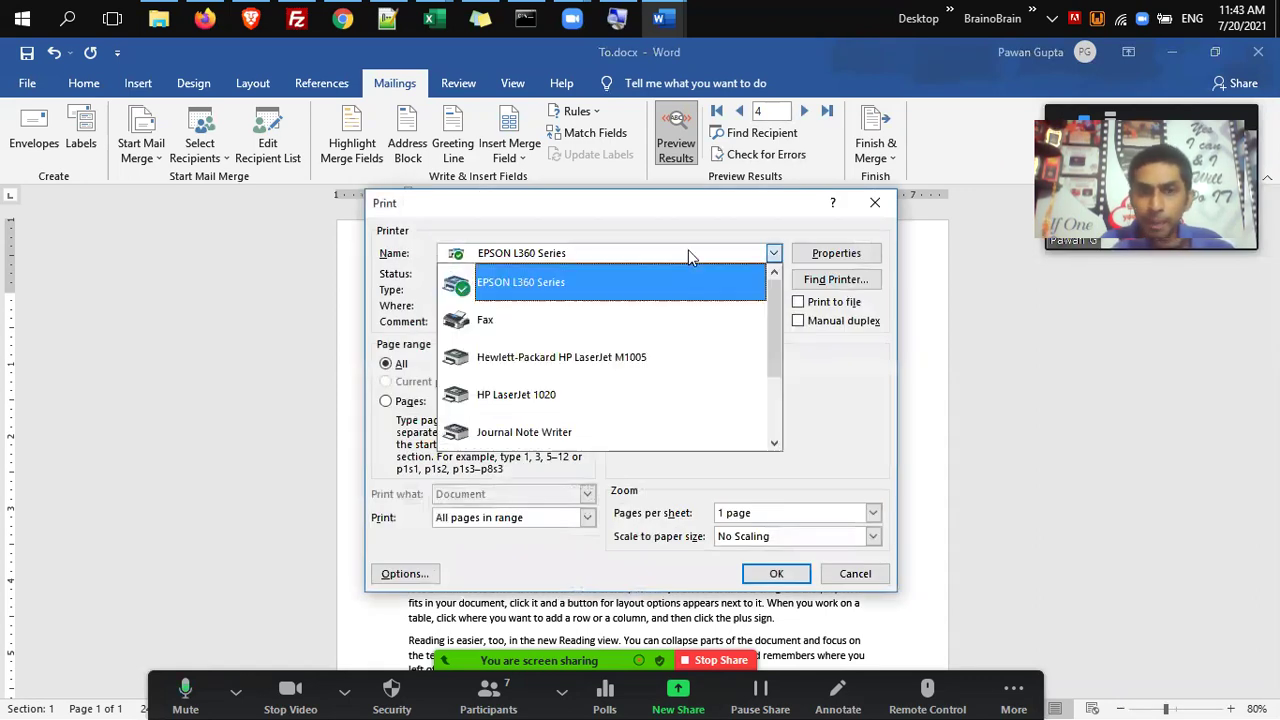
scroll(737, 408, "down", 1)
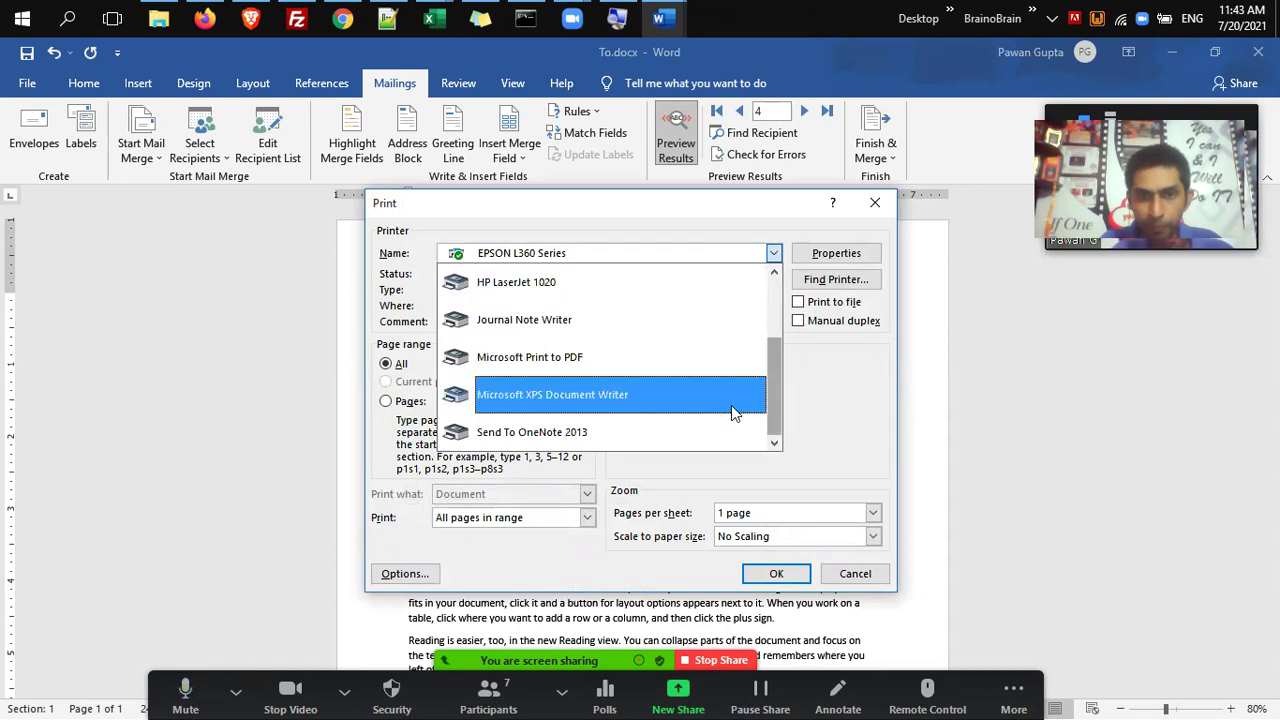
left_click(677, 378)
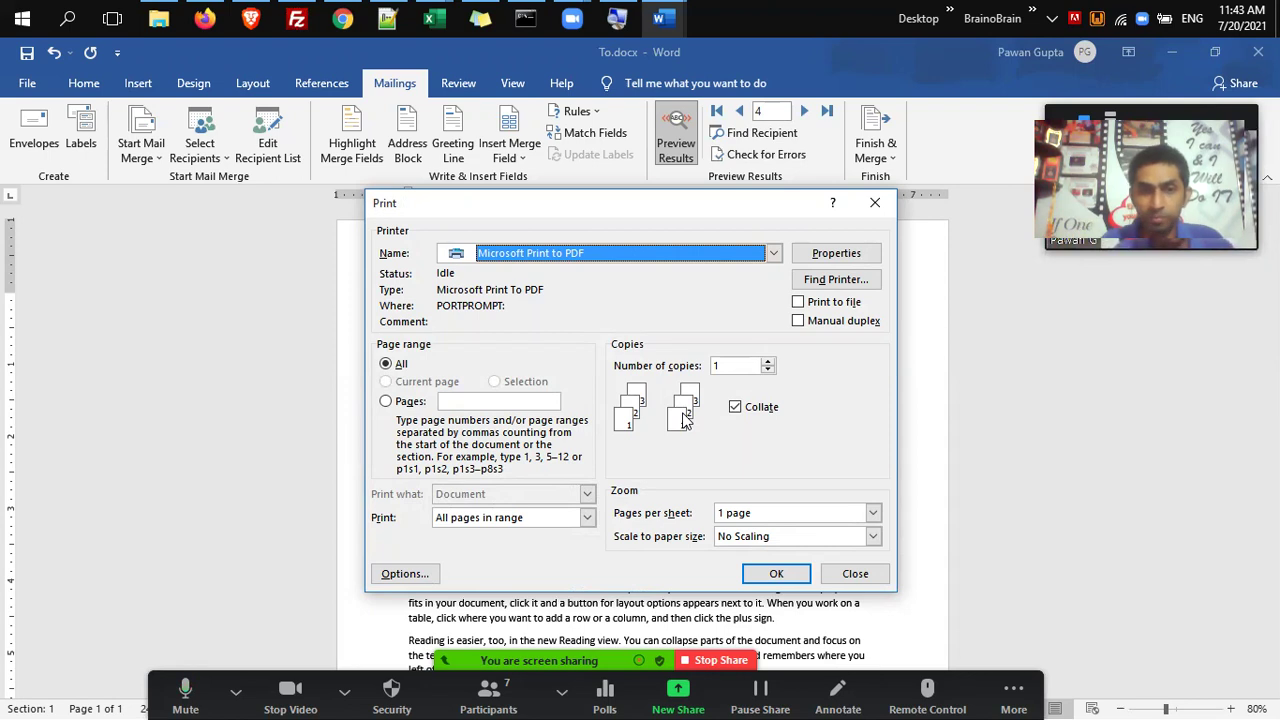
left_click(785, 578)
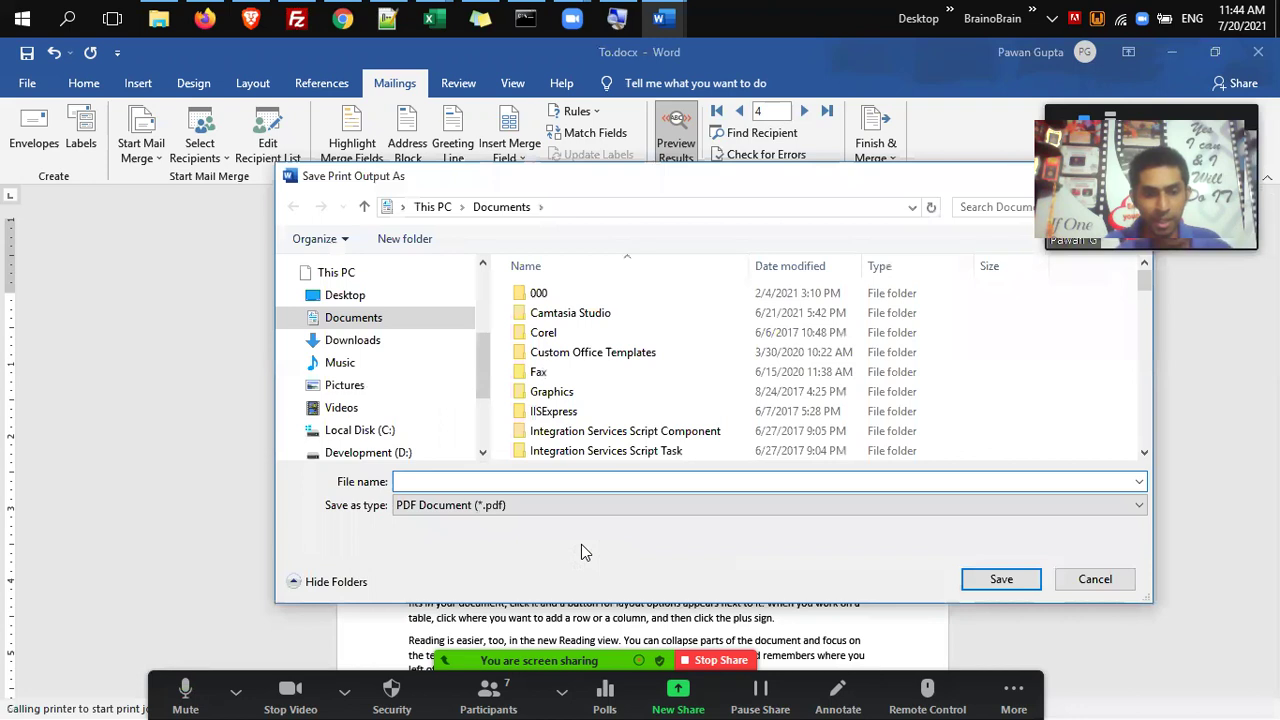
type("listNew")
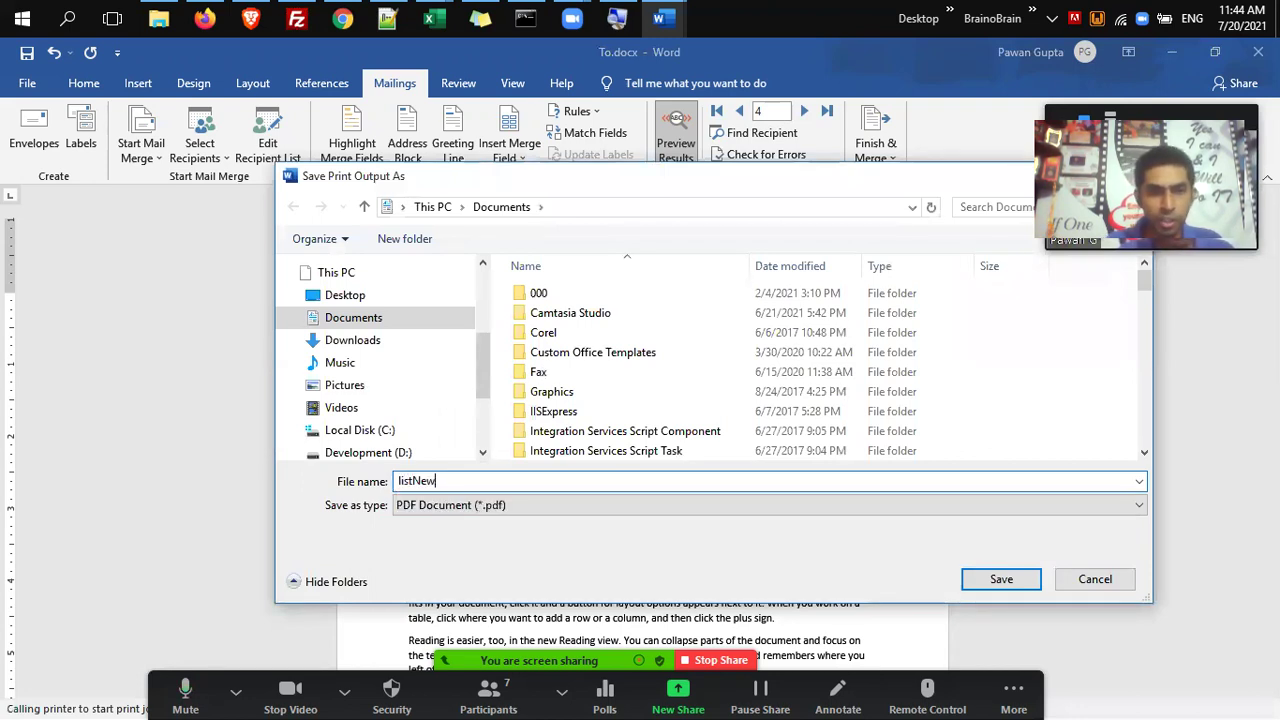
key("Return")
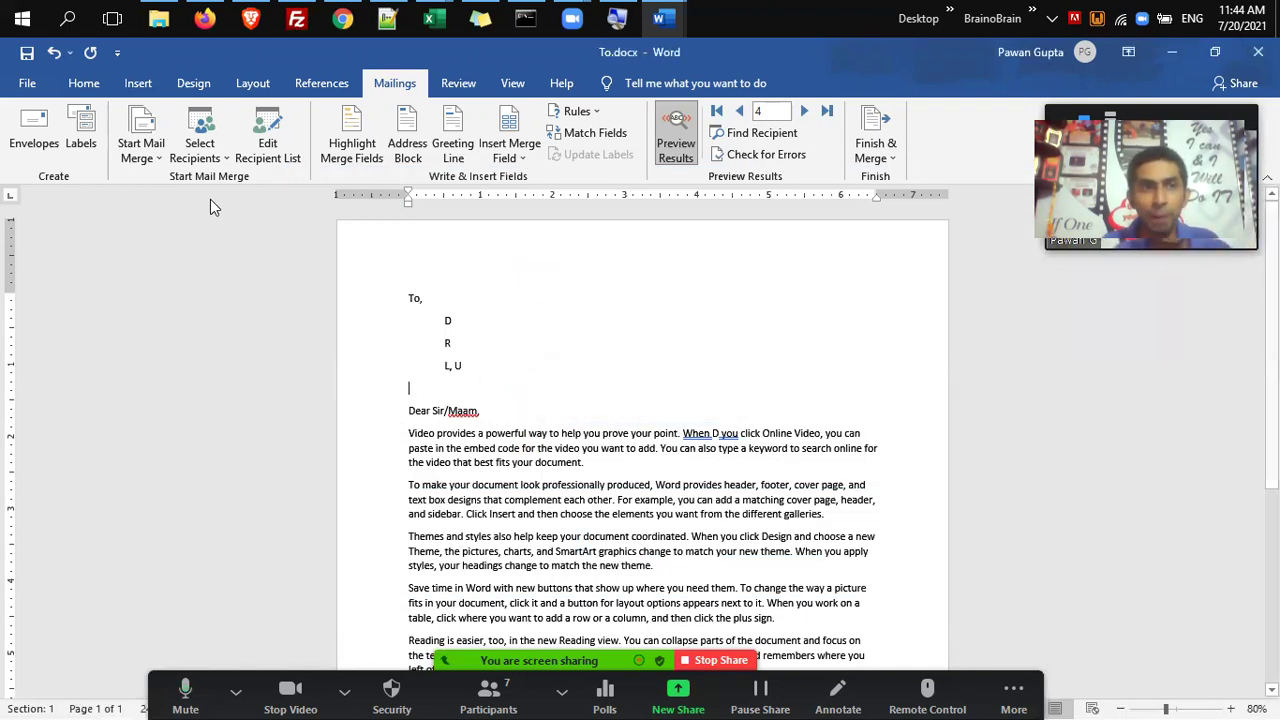
Switch to File Explorer, find listNew.pdf in the Documents folder and open it.
left_click(159, 30)
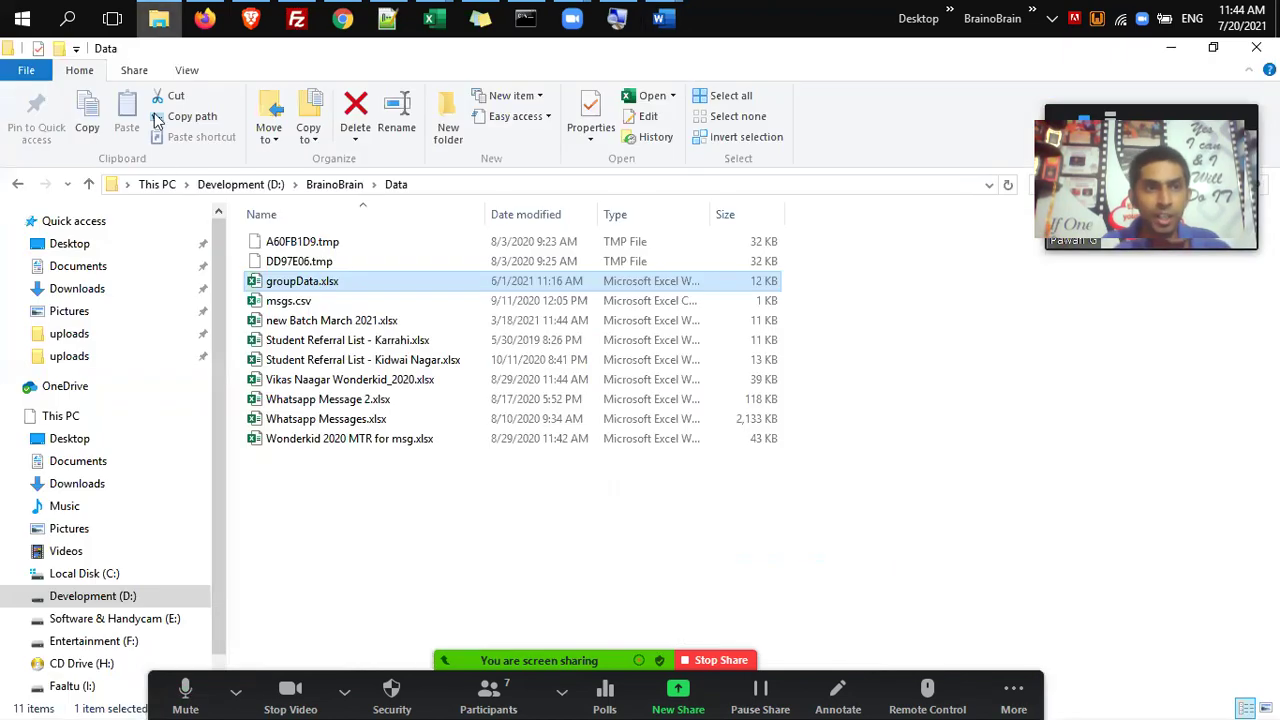
left_click(135, 270)
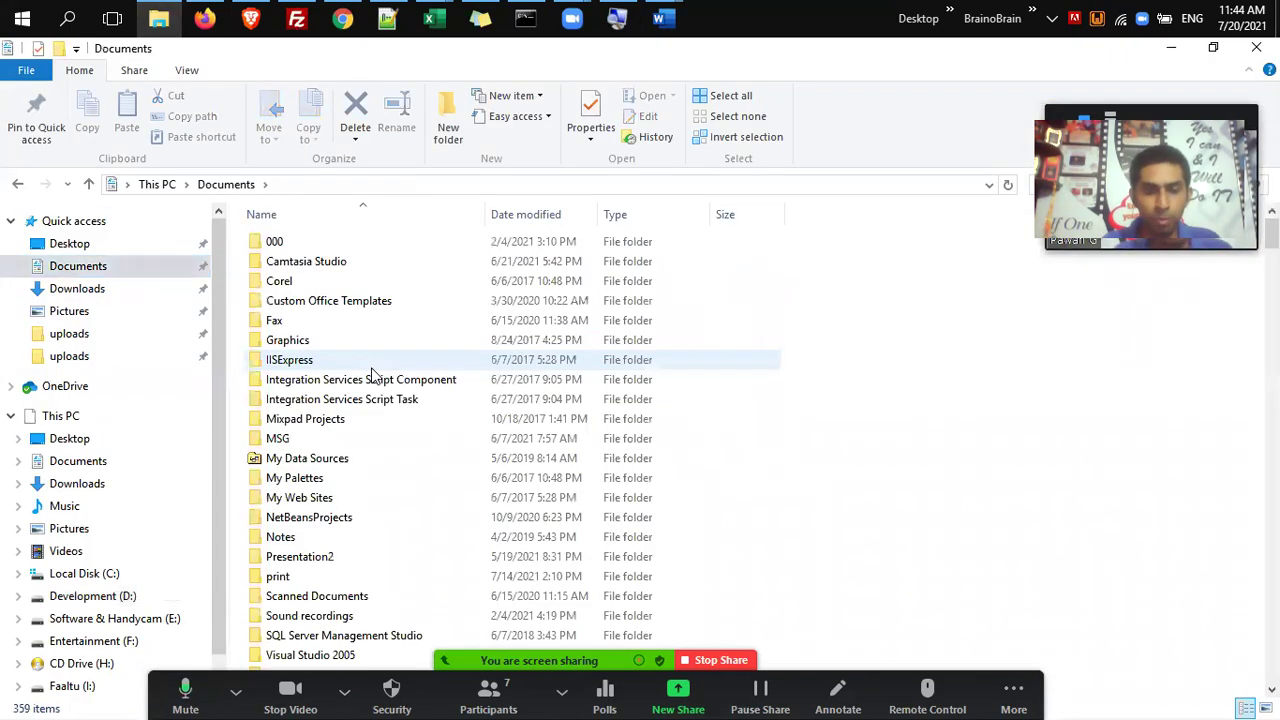
left_click(371, 372)
type("list")
key("Down")
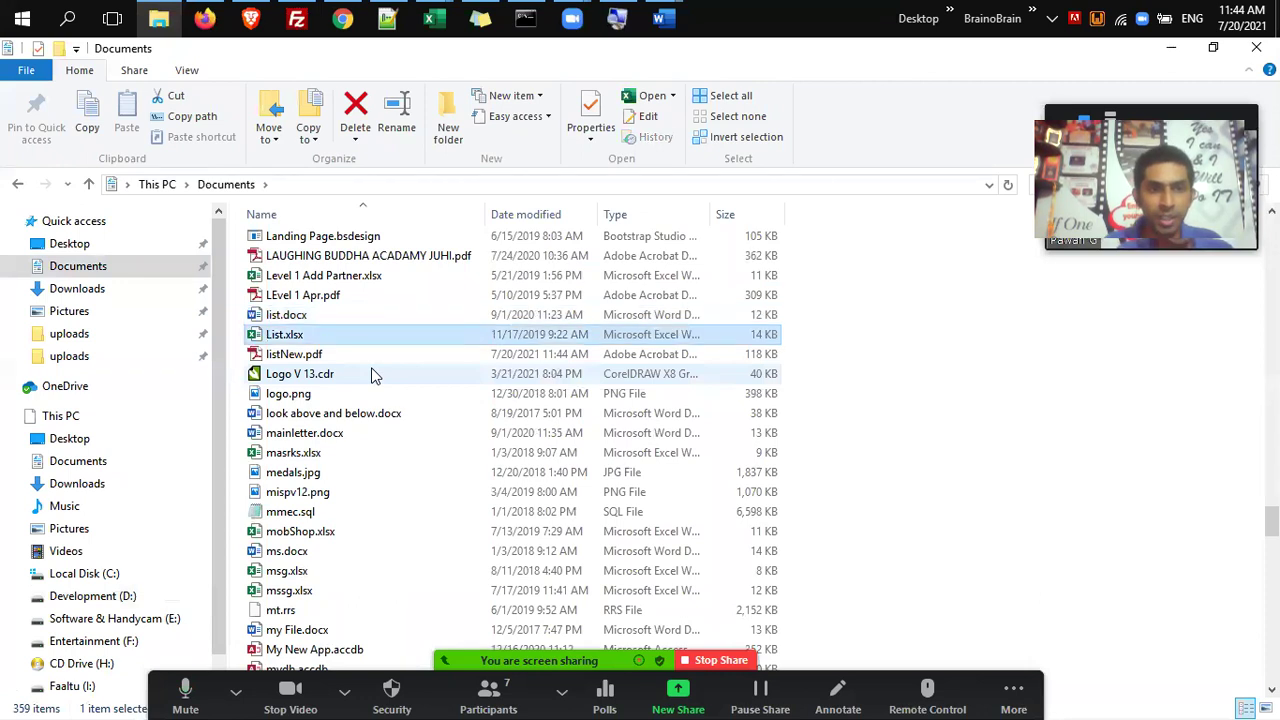
key("Down")
key("Return")
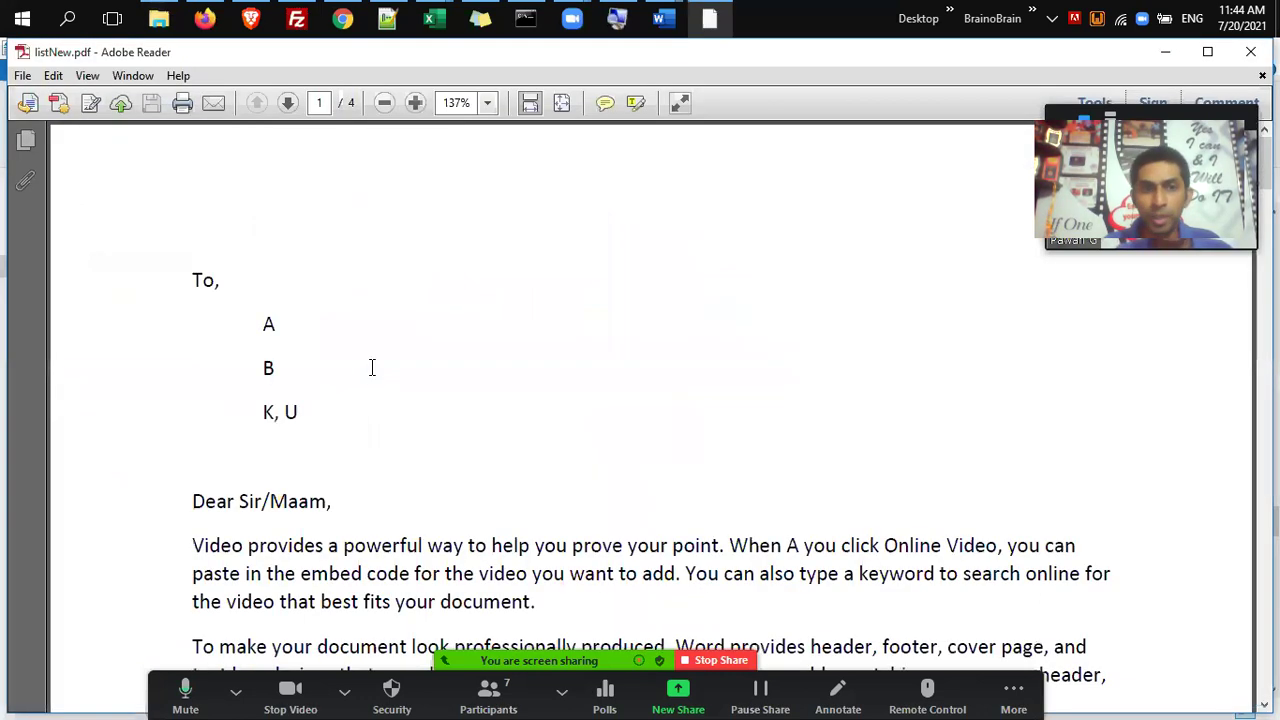
Look through the merged letters in listNew.pdf, and close the PDF and the Documents folder window.
scroll(371, 376, "down", 20)
scroll(371, 376, "down", 15)
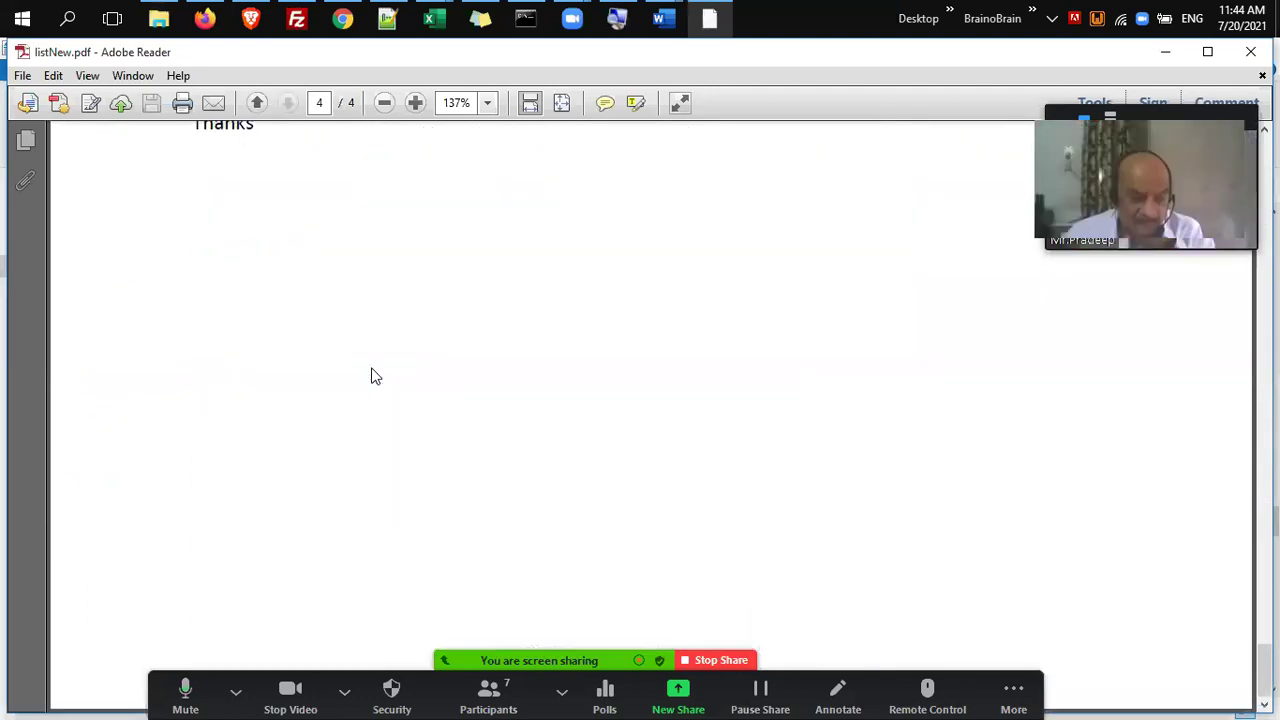
scroll(371, 376, "up", 20)
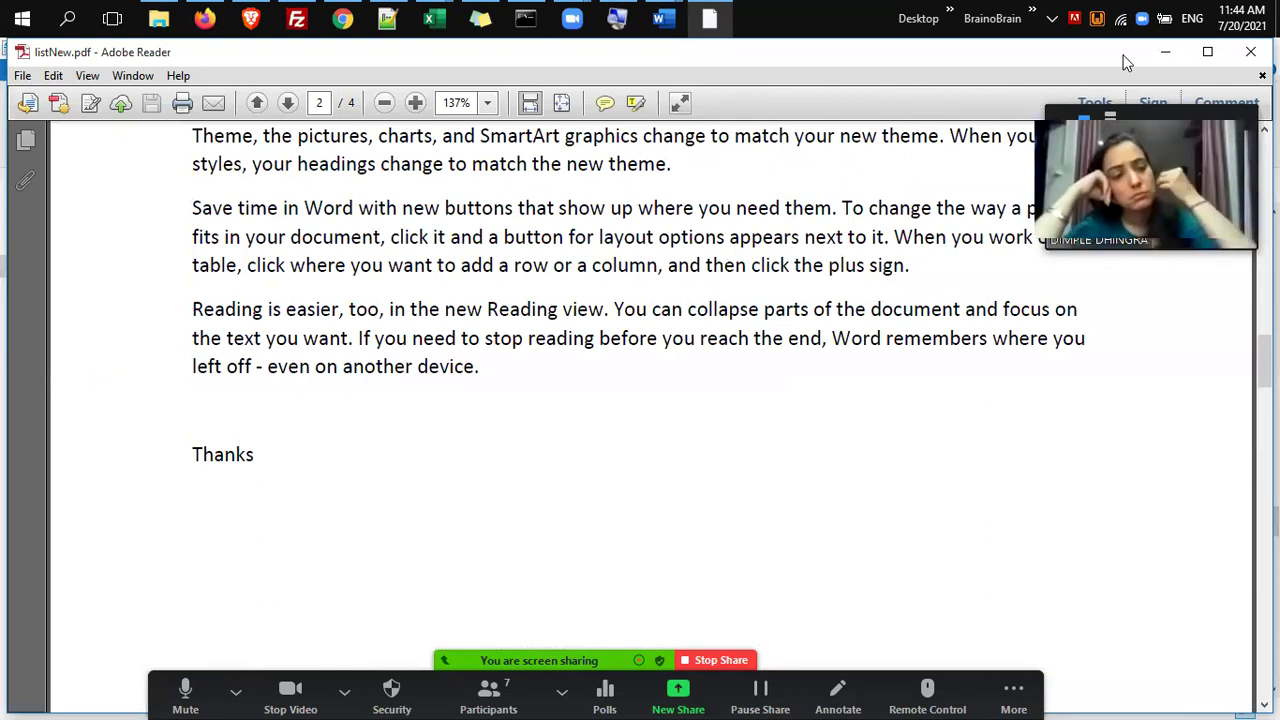
left_click(1250, 51)
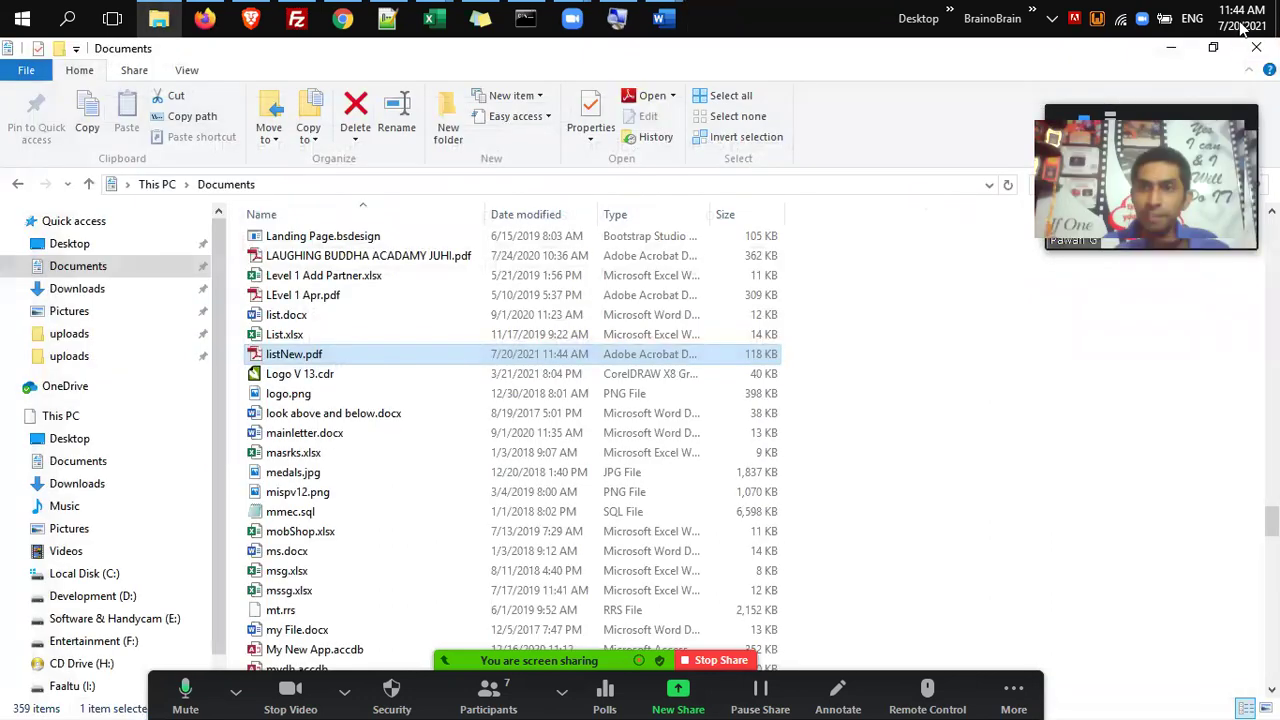
left_click(1256, 48)
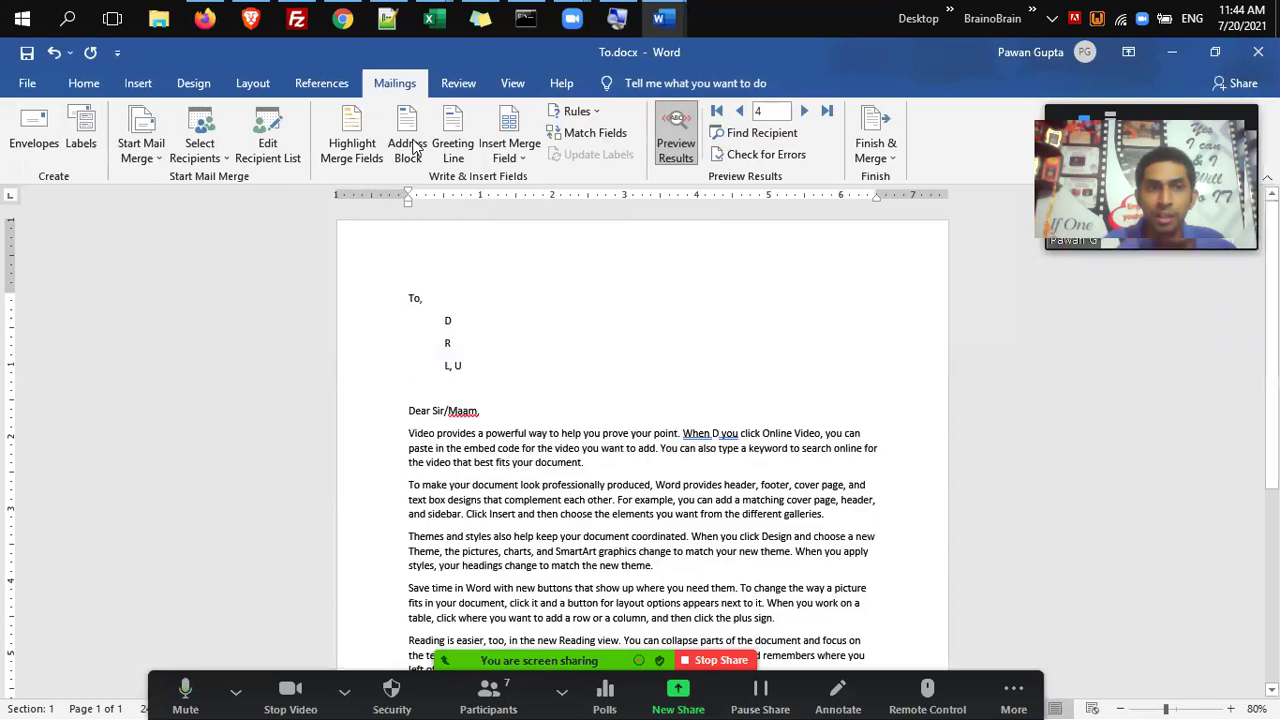
left_click(222, 150)
left_click(509, 350)
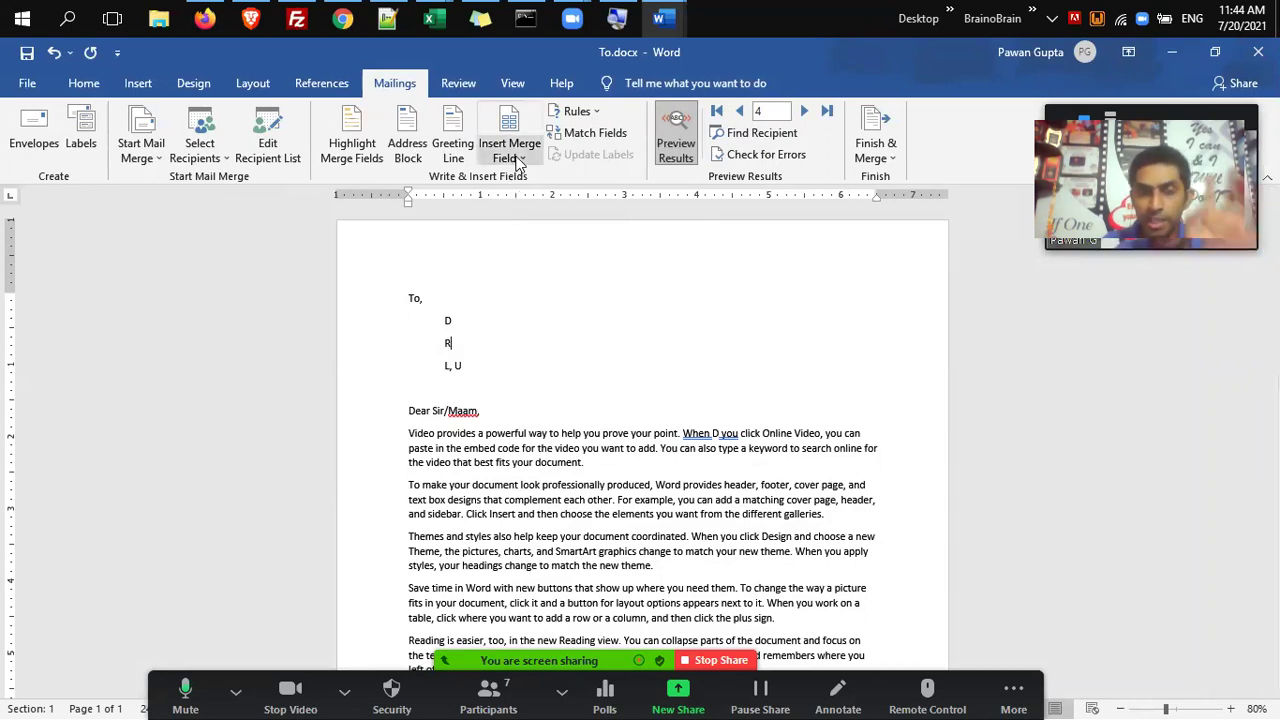
left_click(519, 162)
left_click(485, 317)
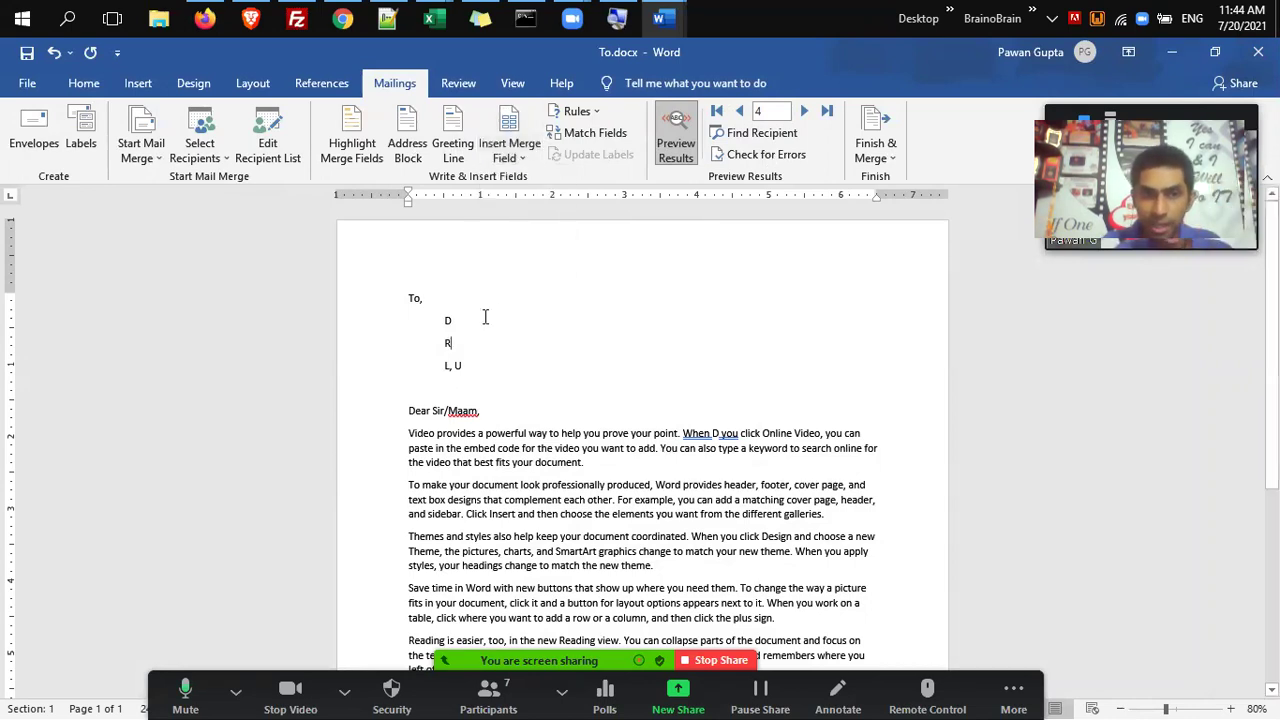
left_click(517, 152)
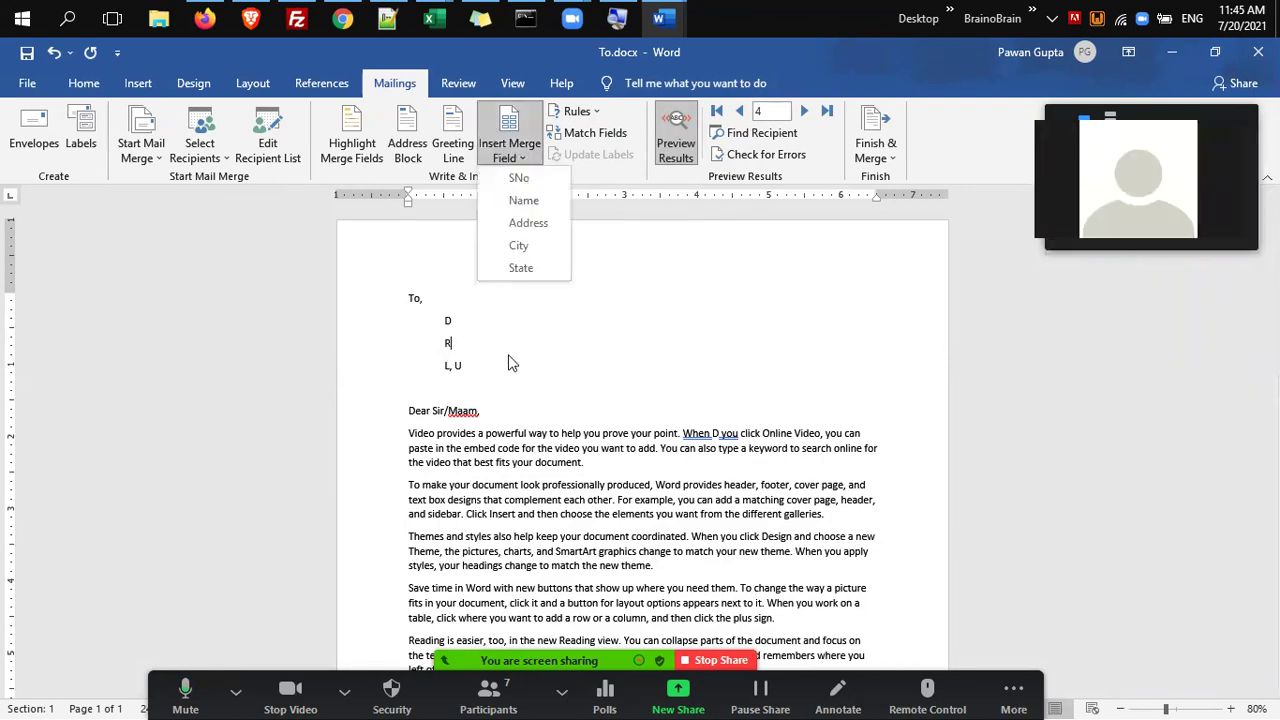
left_click(513, 378)
left_click(734, 474)
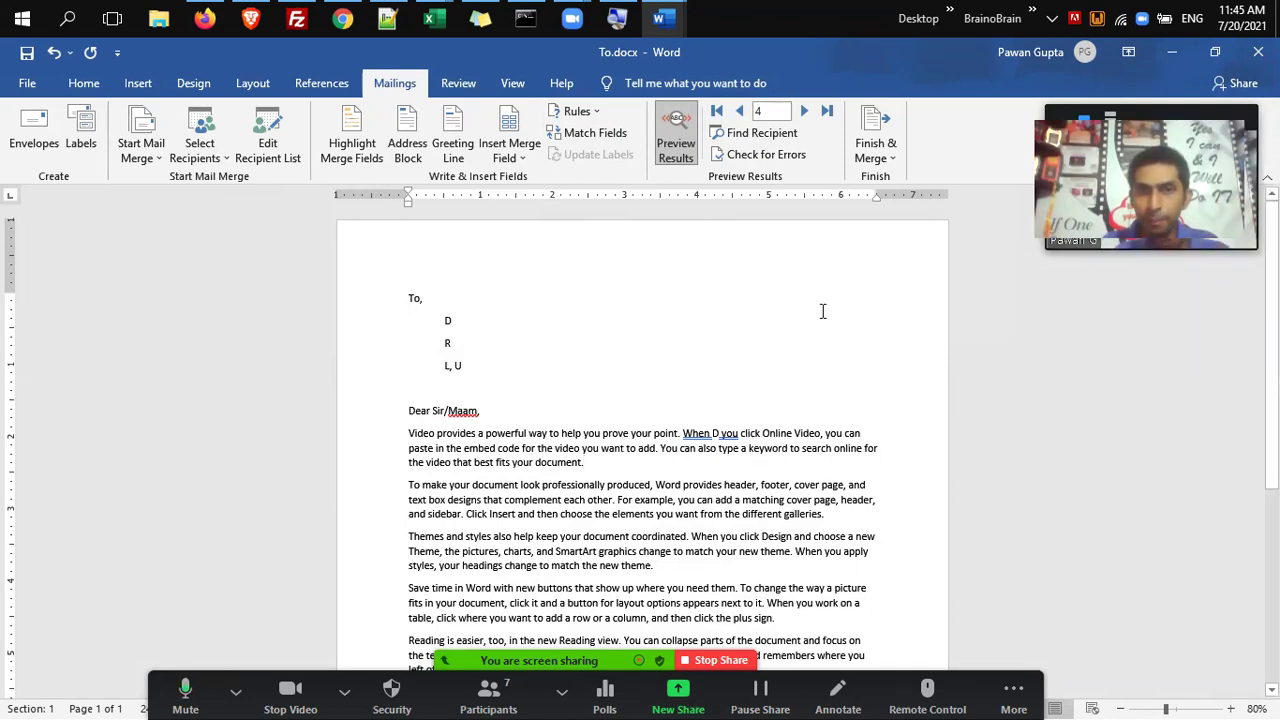
Switch the letter between merge fields and recipient data, and go through the previewed records from the first to the fourth.
left_click(676, 122)
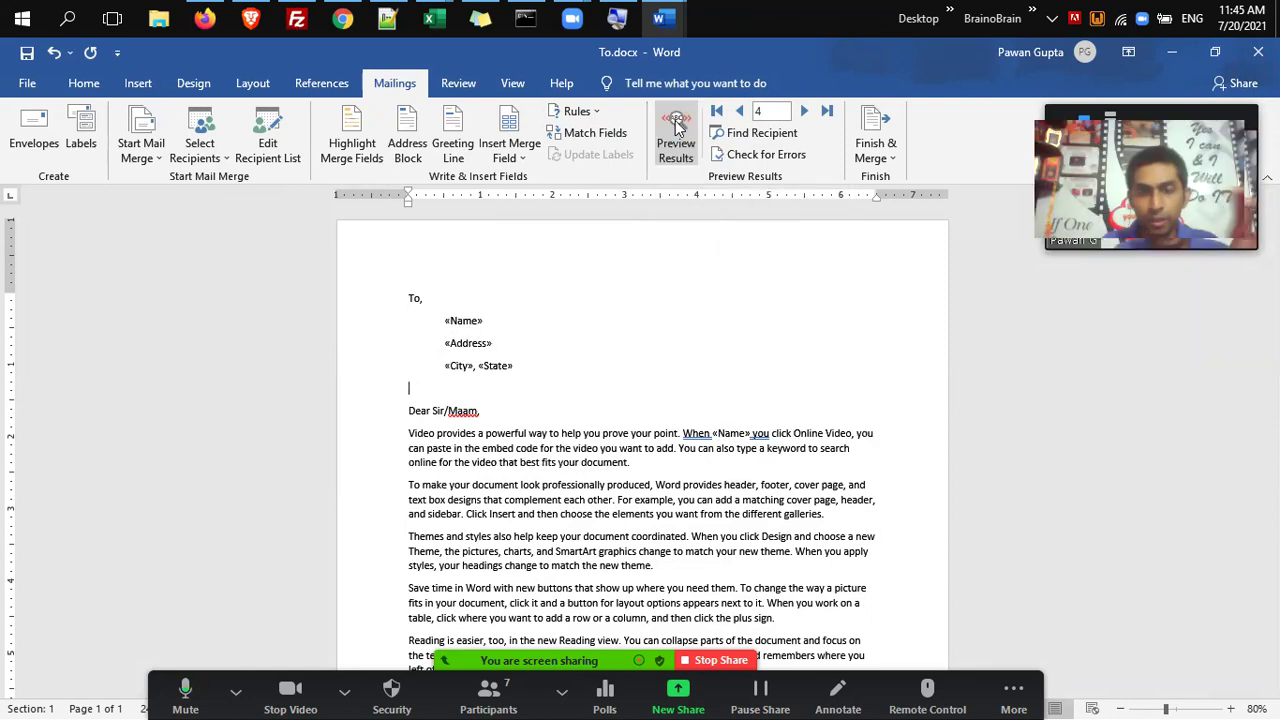
left_click(676, 122)
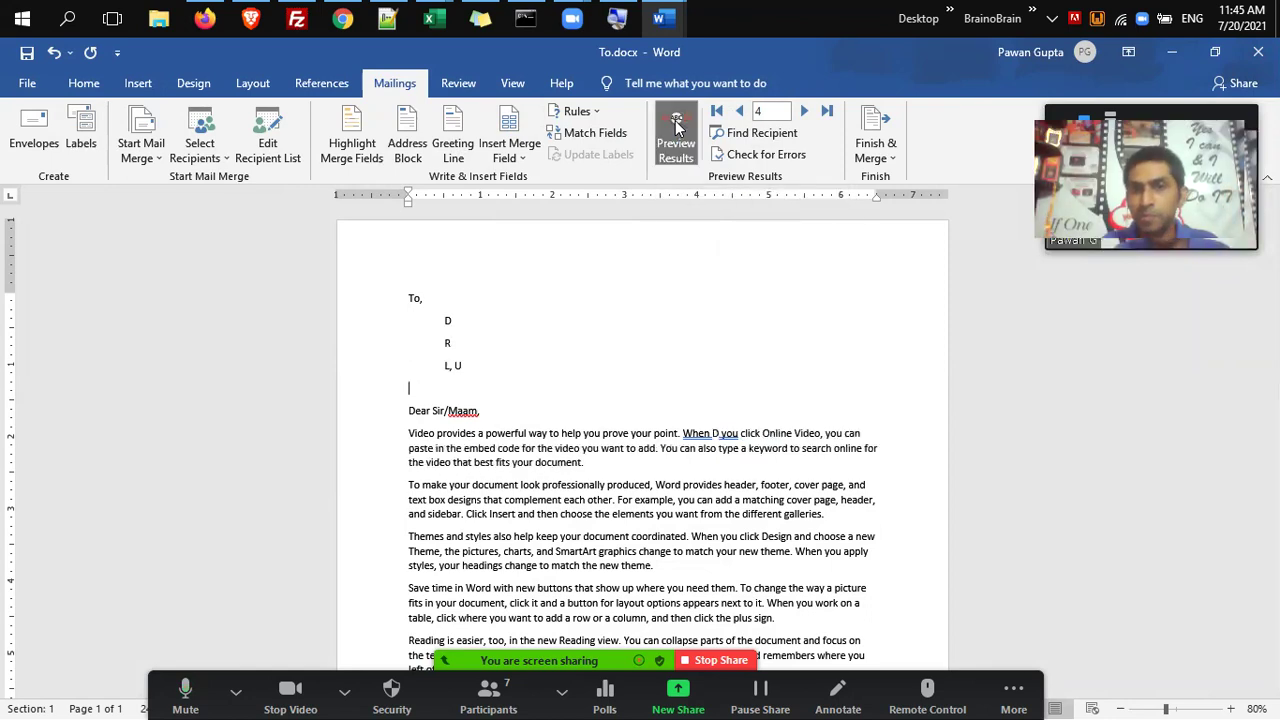
left_click(738, 112)
left_click(738, 112)
left_click(738, 112)
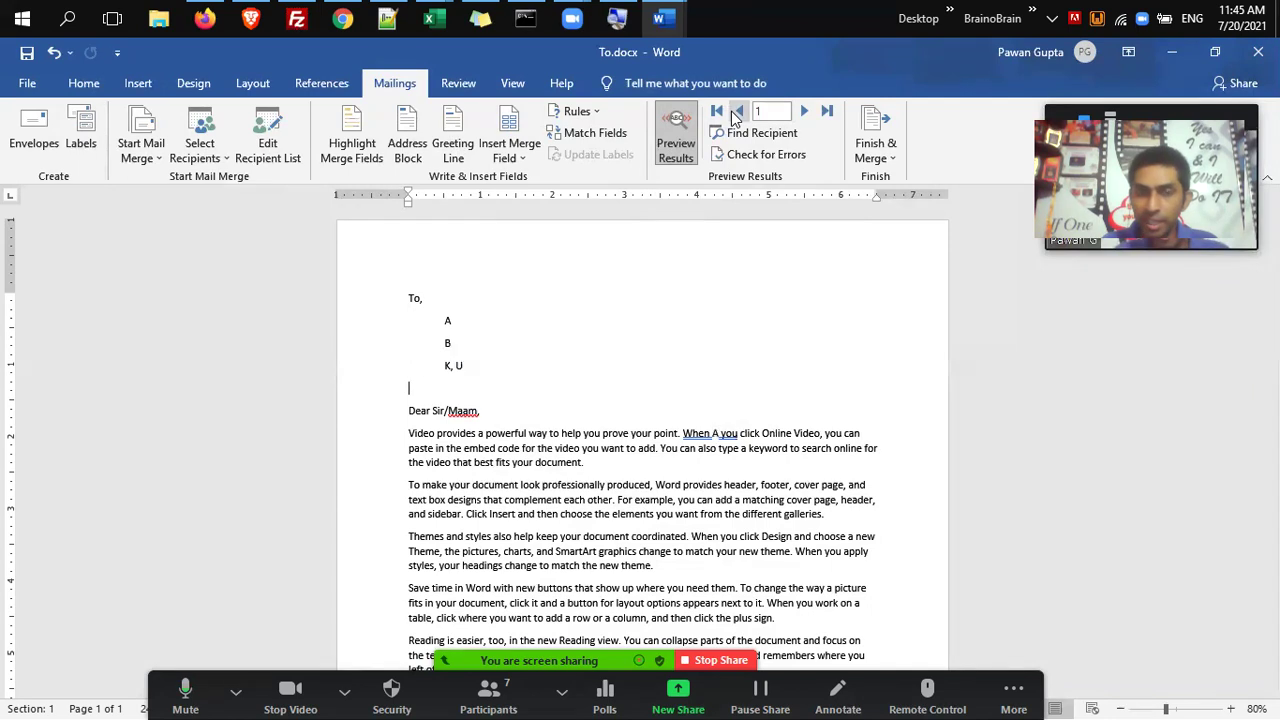
left_click(804, 111)
left_click(804, 111)
left_click(804, 111)
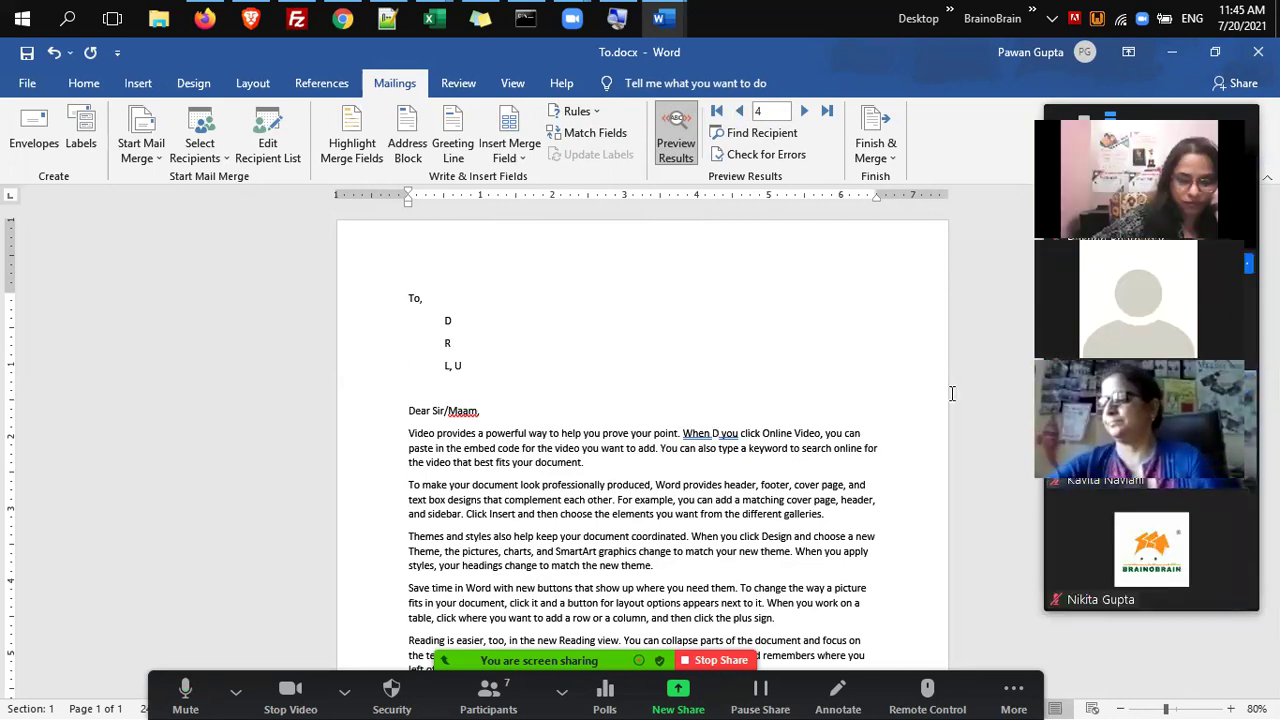
left_click(720, 345)
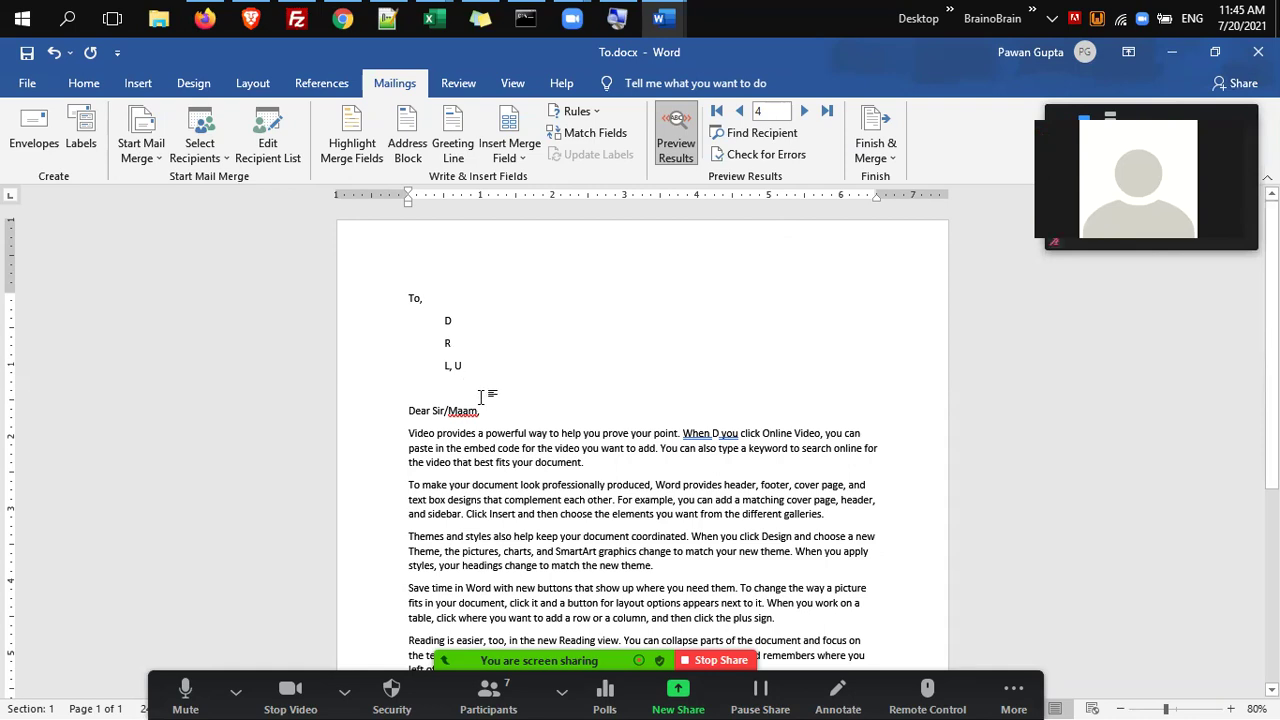
Review the recipient, merge field and finish options of the mail merge, and return the letter preview to the first record.
left_click(218, 150)
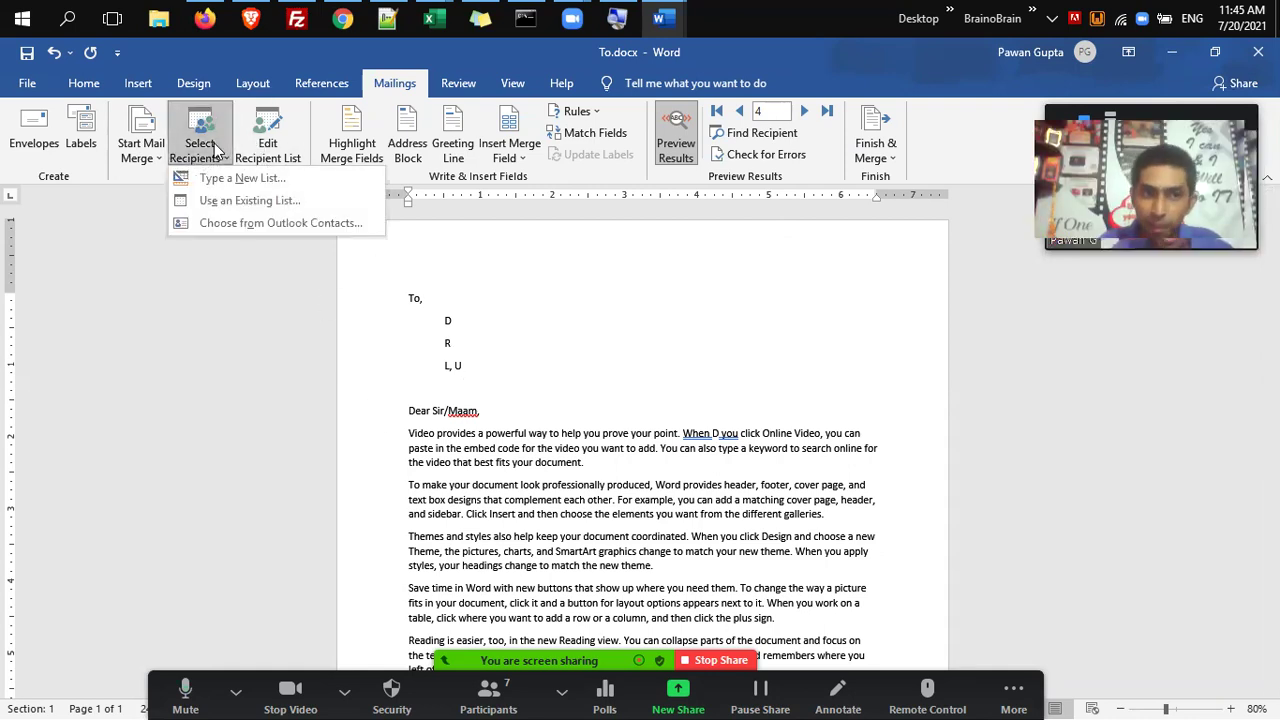
left_click(525, 152)
left_click(525, 152)
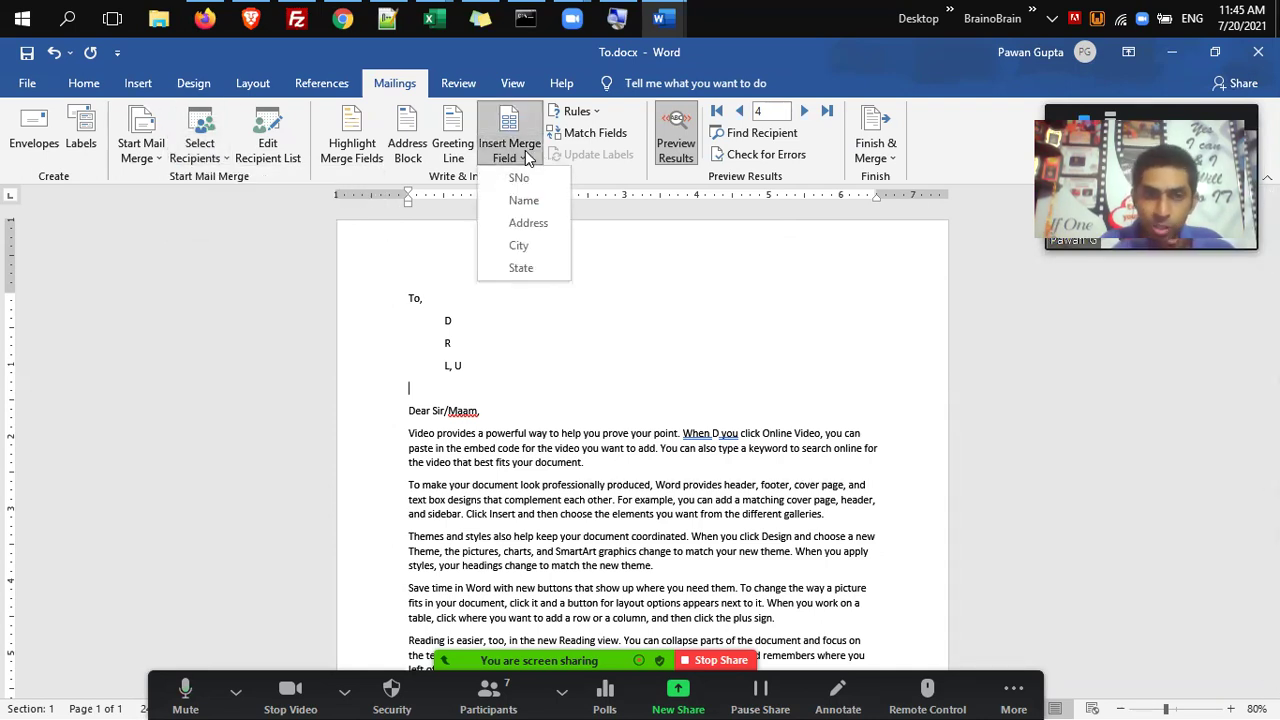
left_click(686, 140)
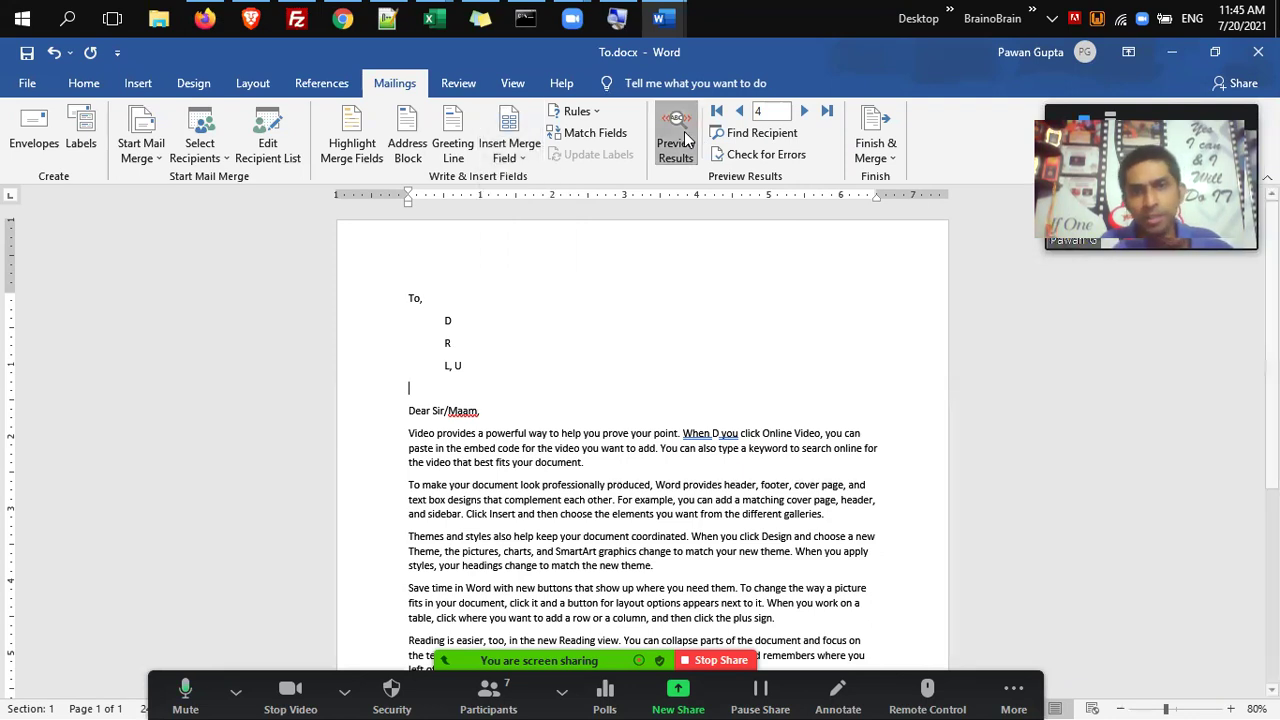
left_click(686, 140)
left_click(686, 140)
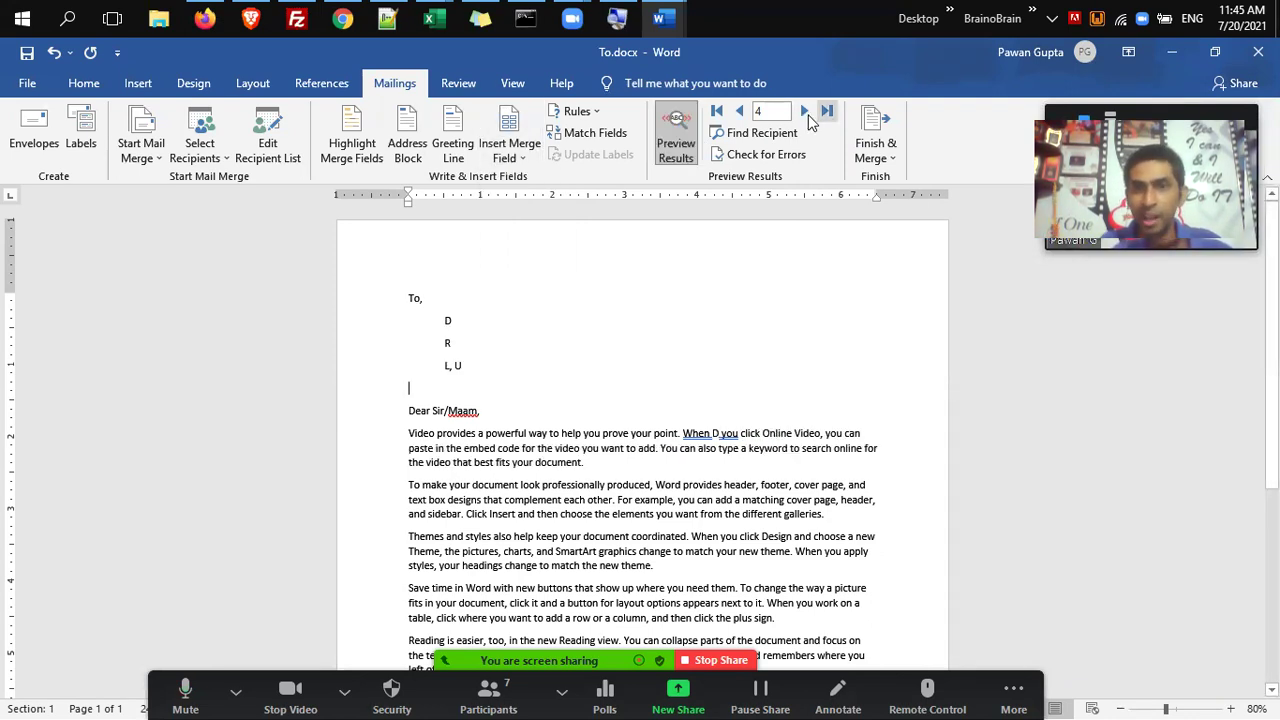
left_click(740, 113)
left_click(740, 113)
left_click(740, 113)
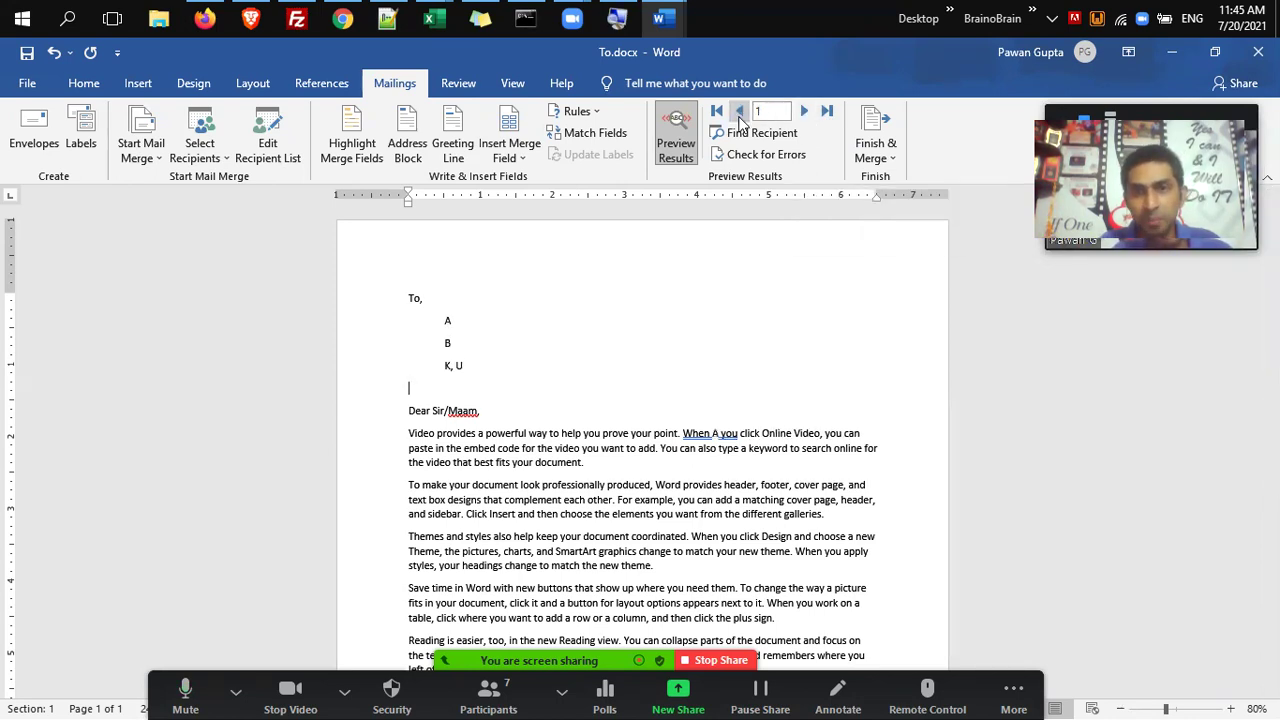
left_click(873, 148)
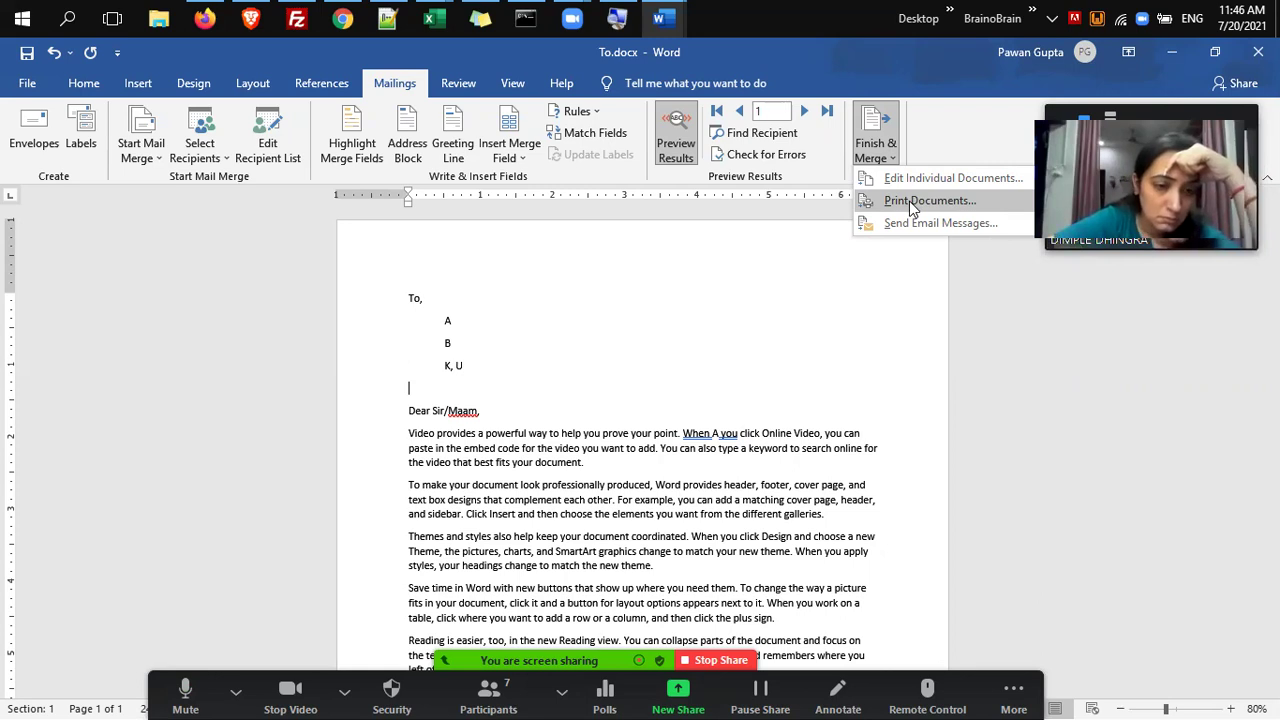
left_click(651, 441)
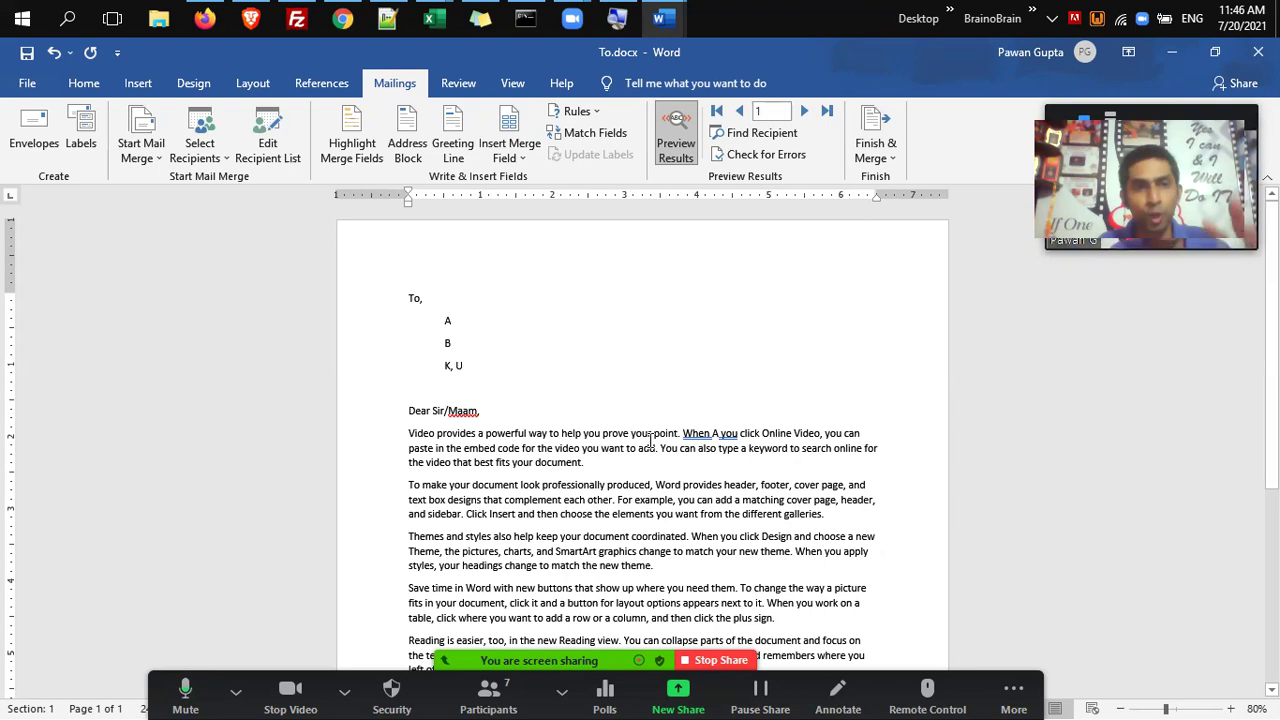
Close To.docx with its changes saved, and close Document1 and Document2 without saving.
key("alt+F4")
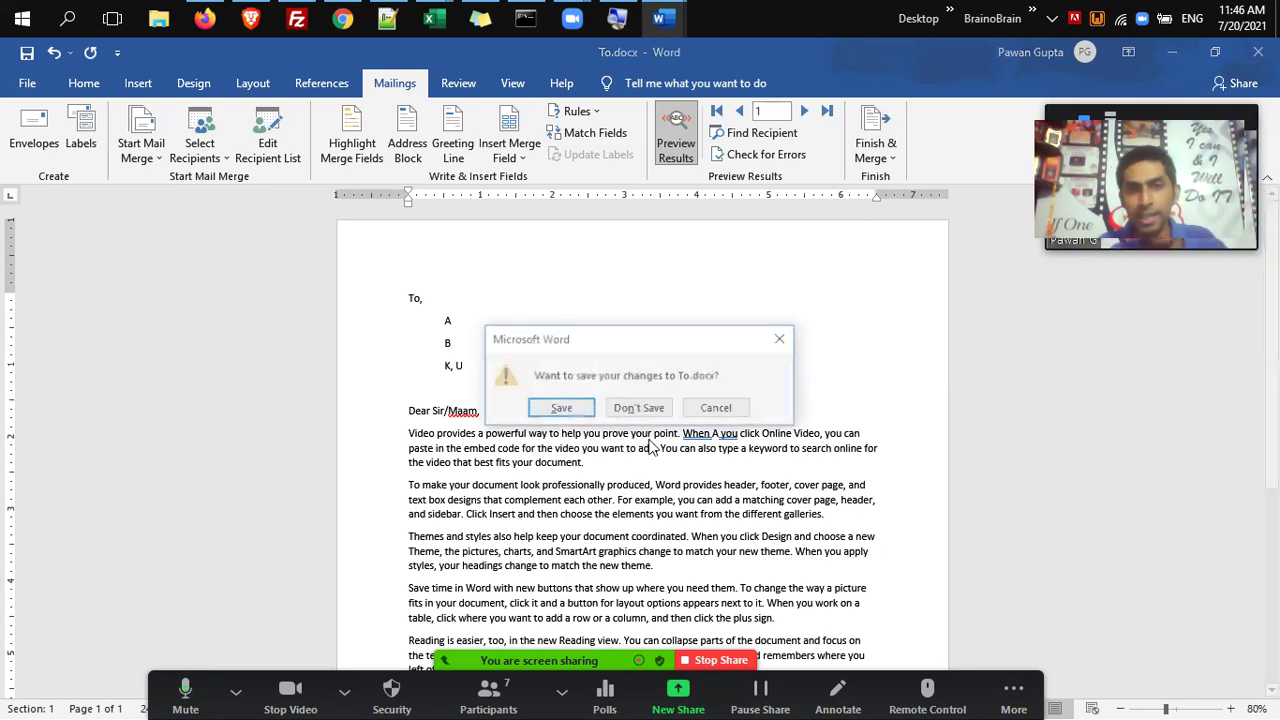
key("Return")
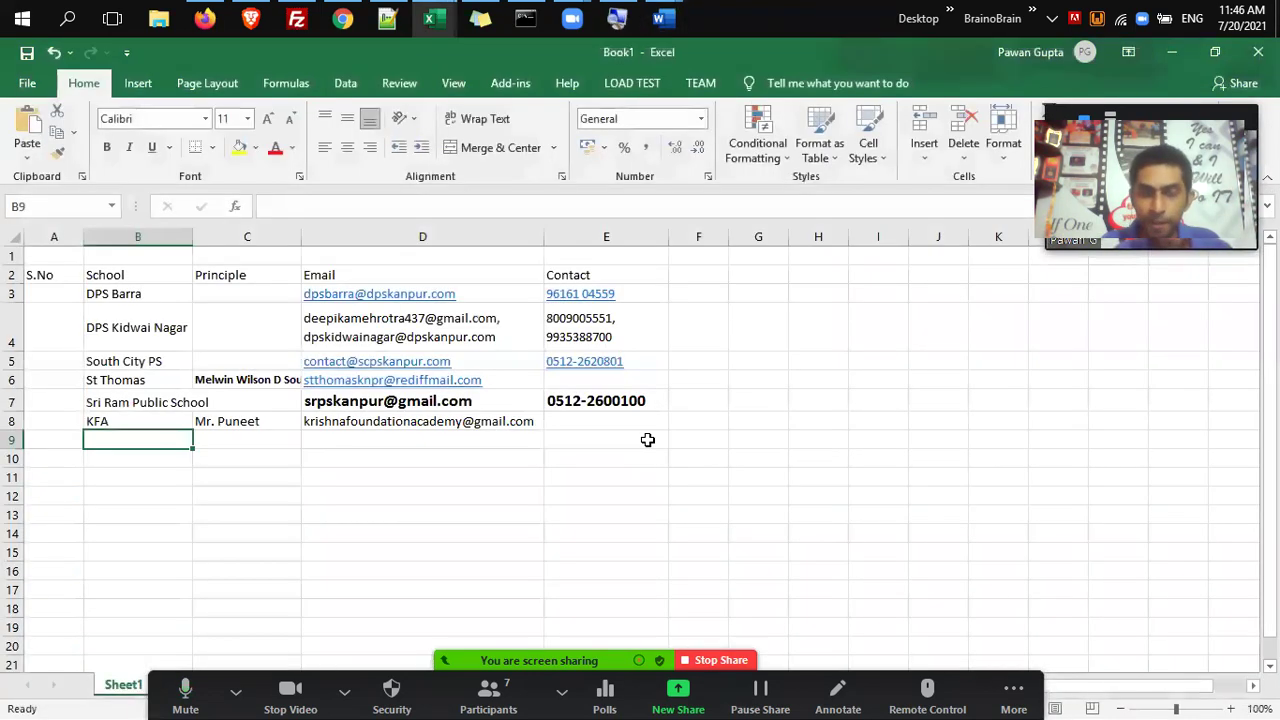
left_click(672, 12)
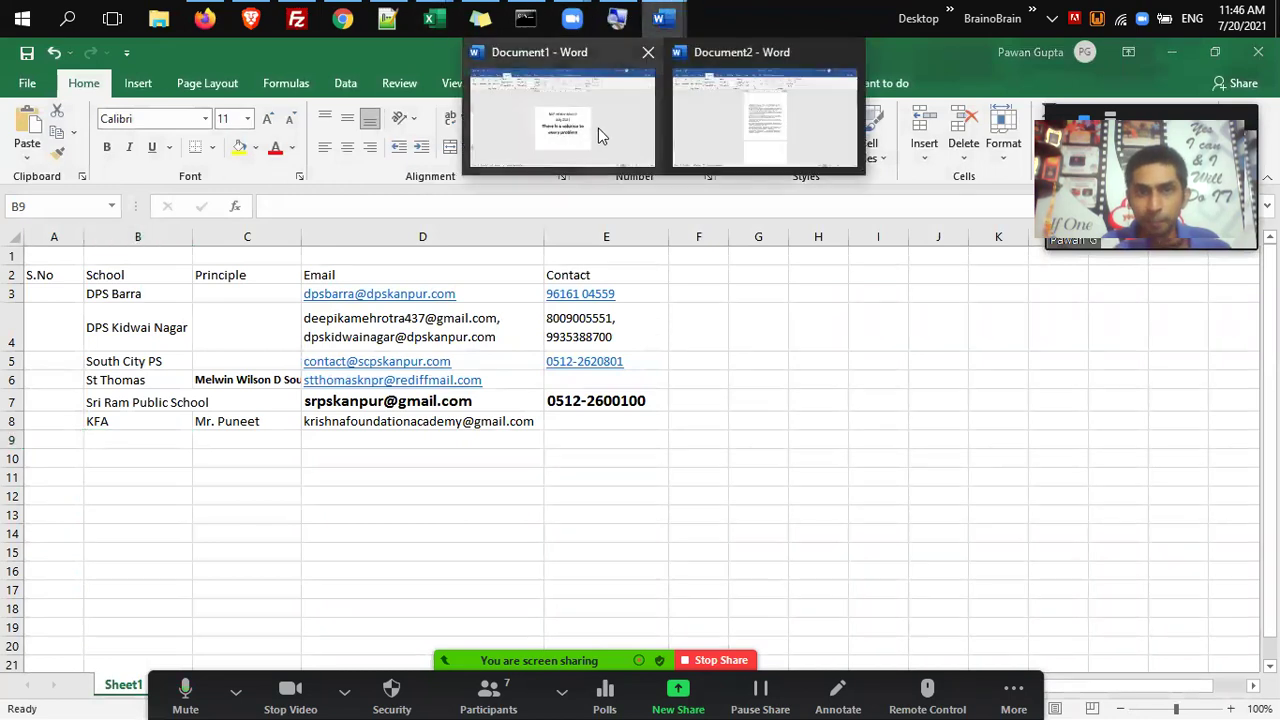
left_click(607, 114)
key("alt+F4")
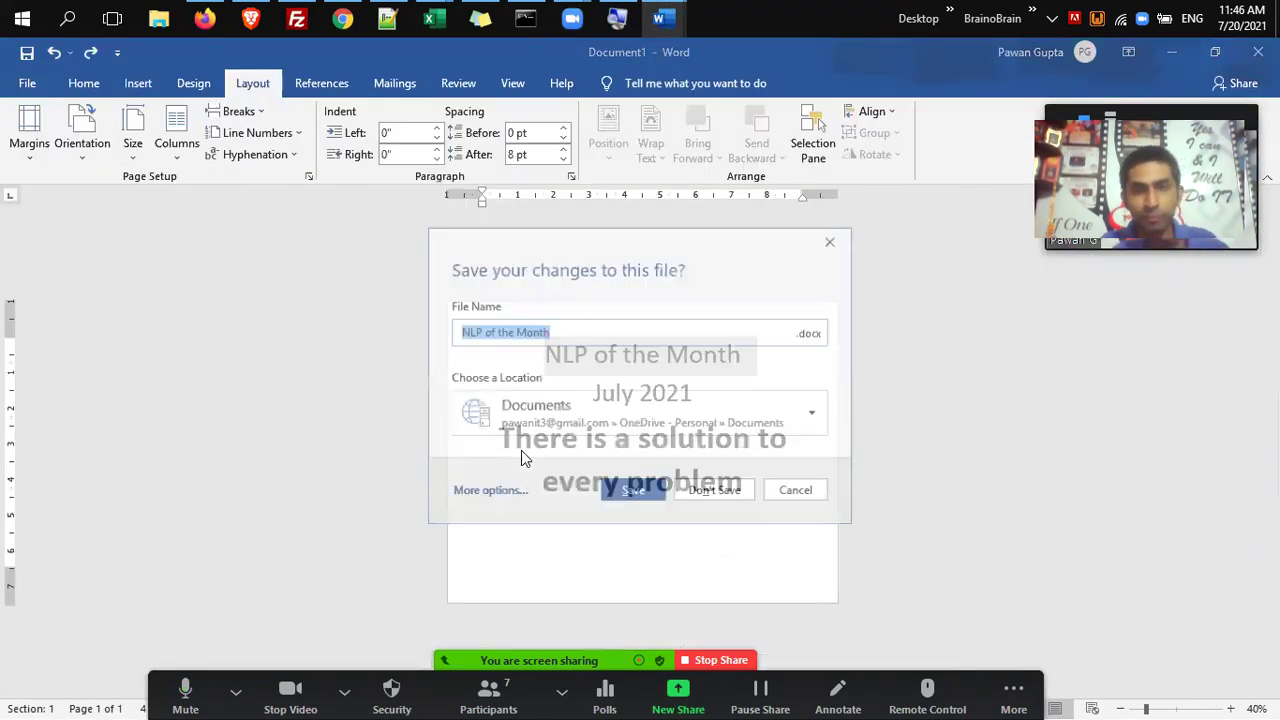
key("n")
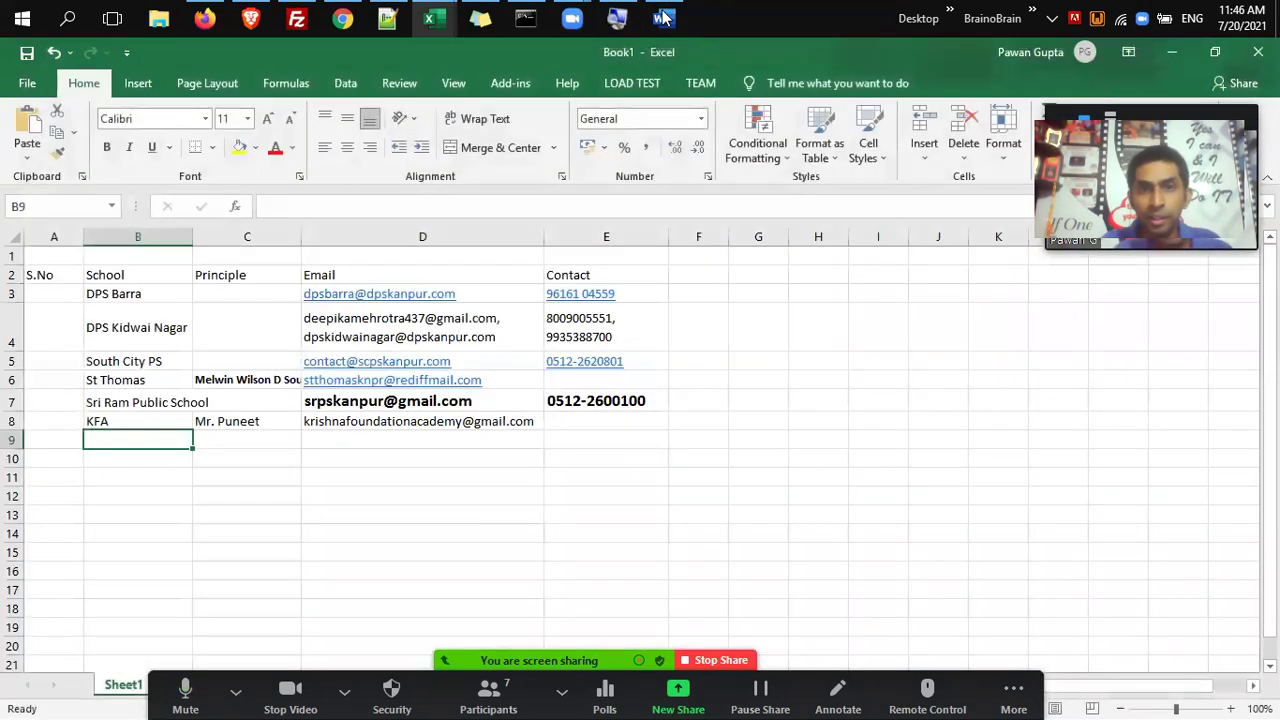
left_click(656, 30)
key("alt+F4")
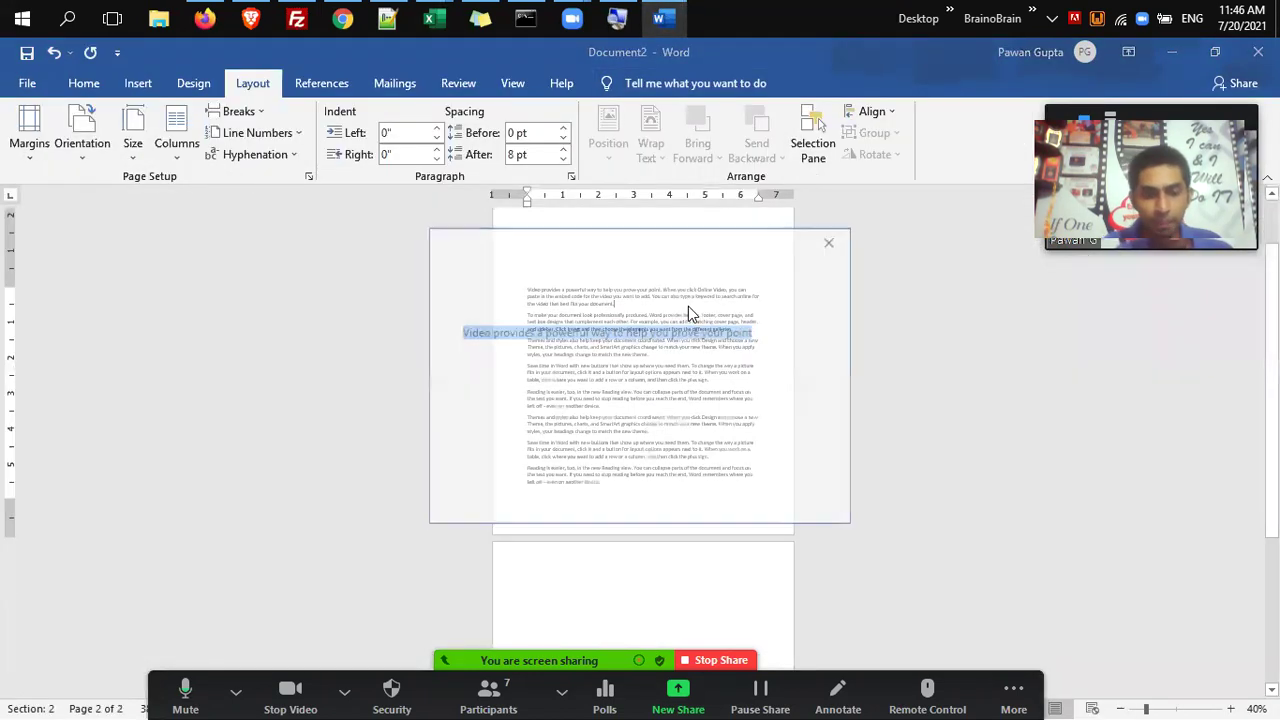
key("n")
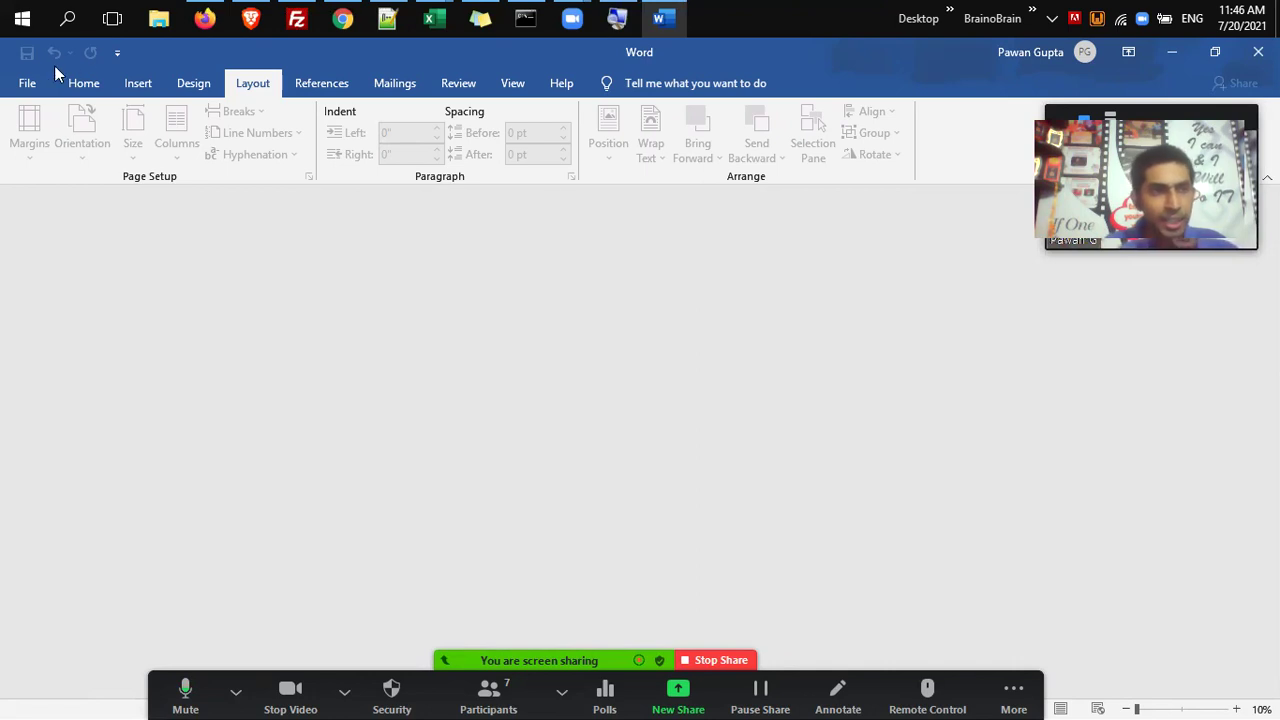
Create a new document from the Formal award certificate template.
left_click(27, 83)
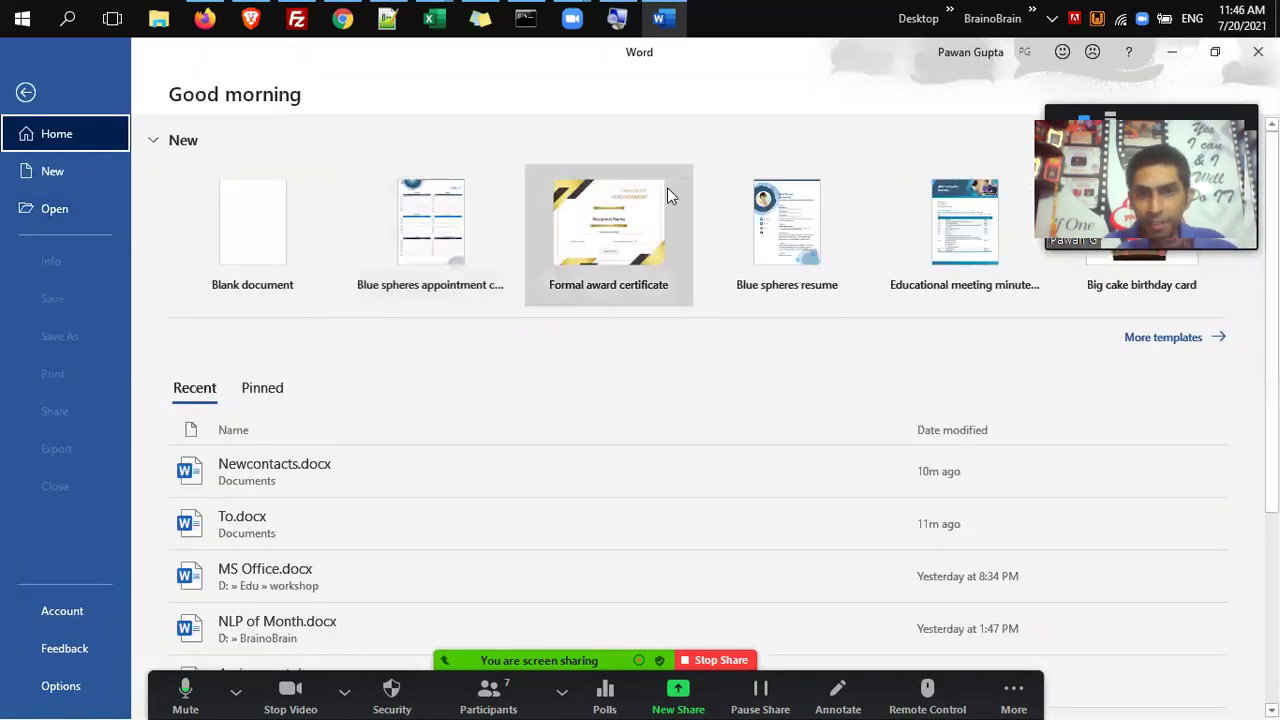
left_click(667, 190)
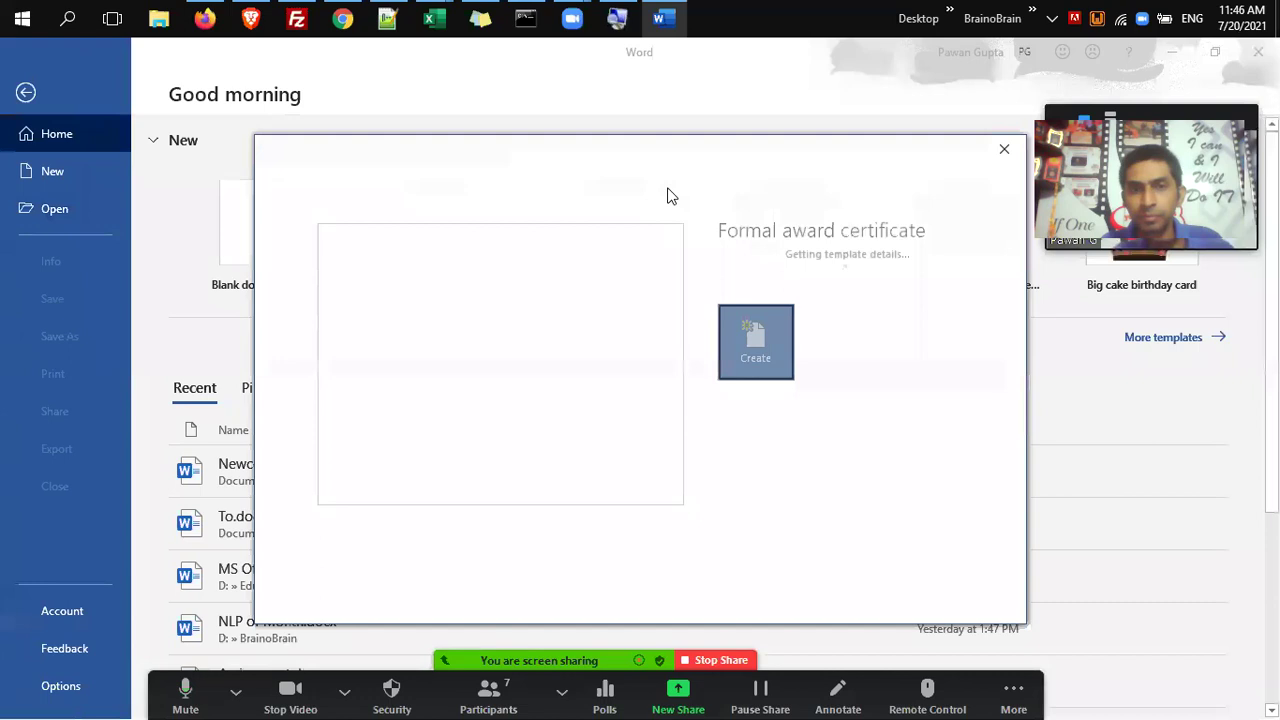
left_click(768, 443)
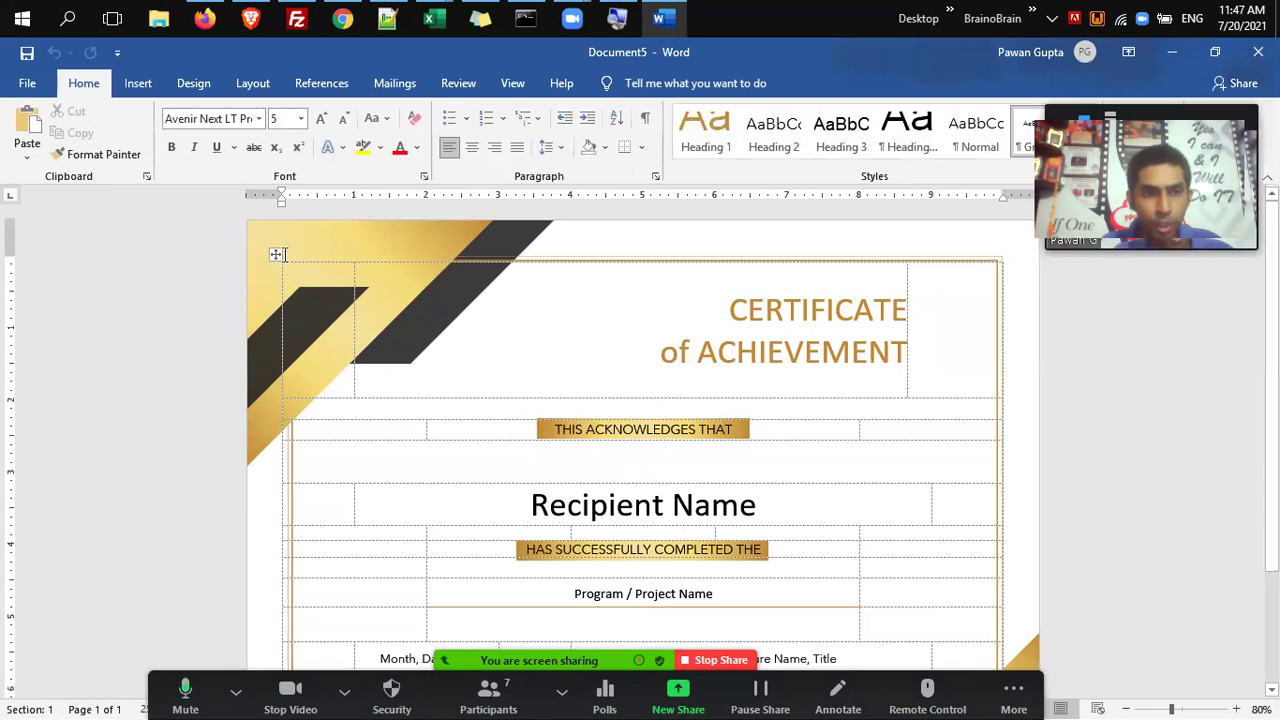
Delete the whole layout table with the certificate text, keeping only the decorative border and background.
left_click(275, 253)
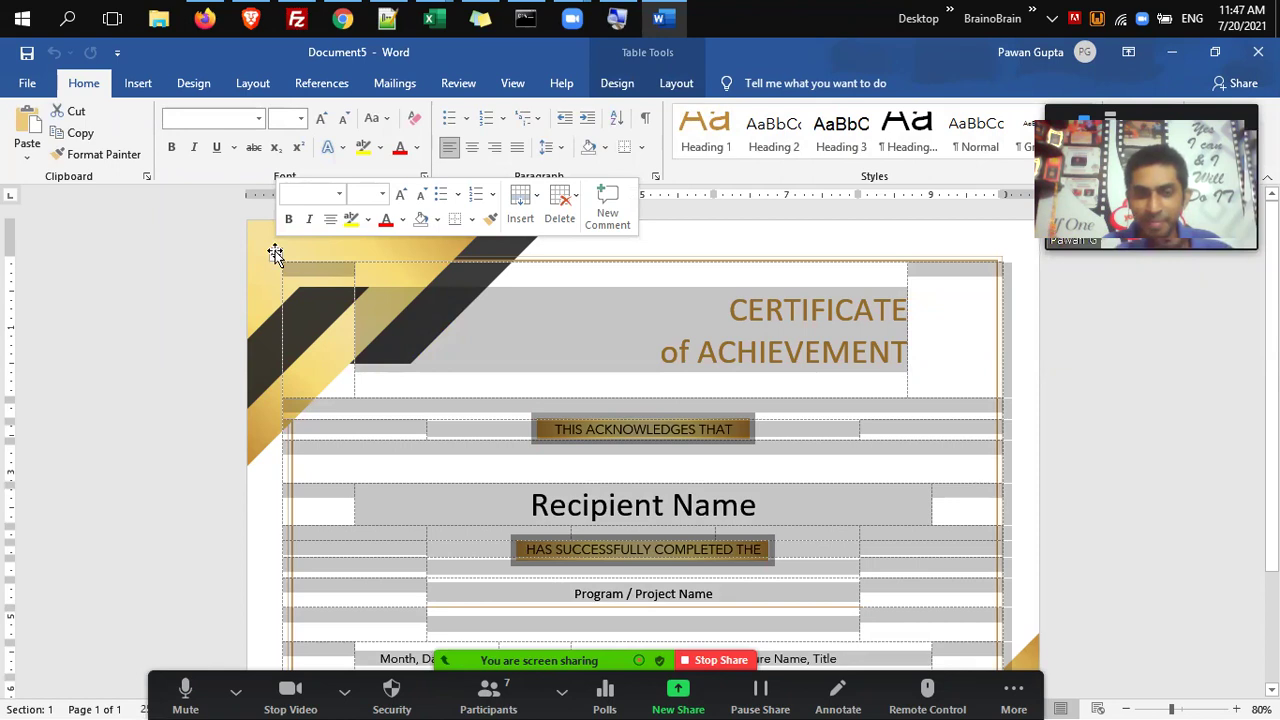
left_click(585, 467)
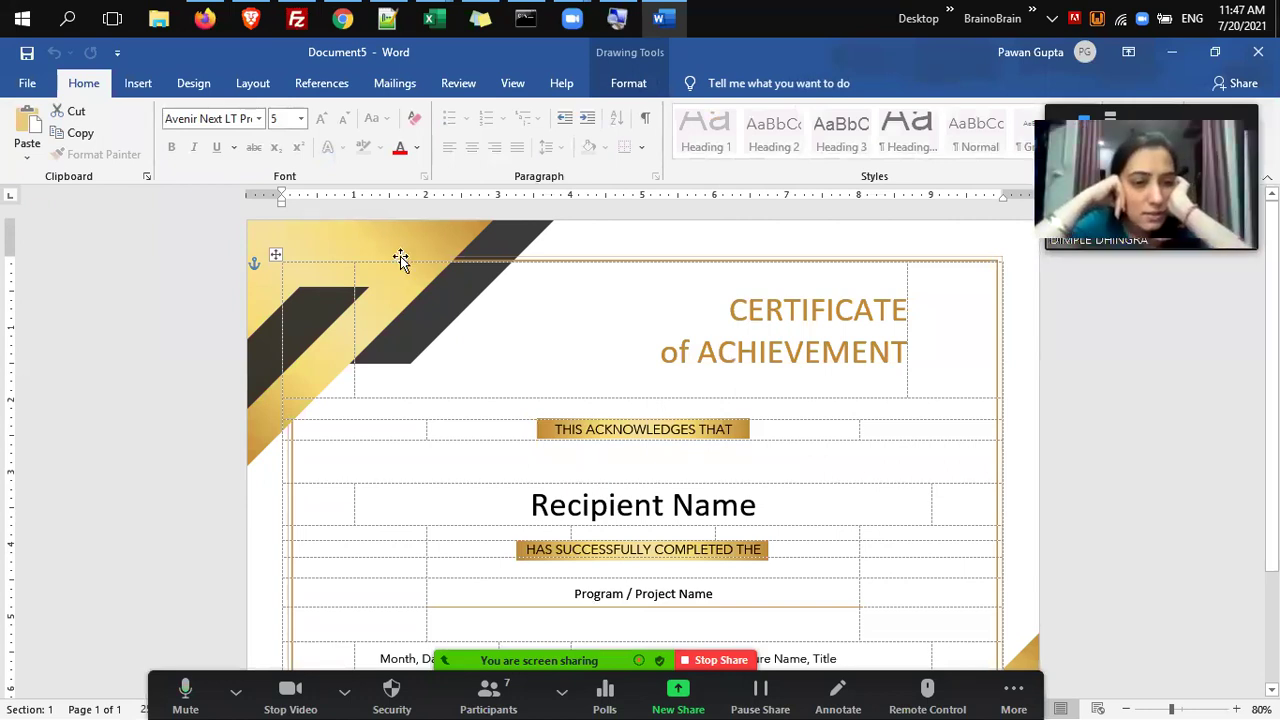
left_click(275, 254)
key("BackSpace")
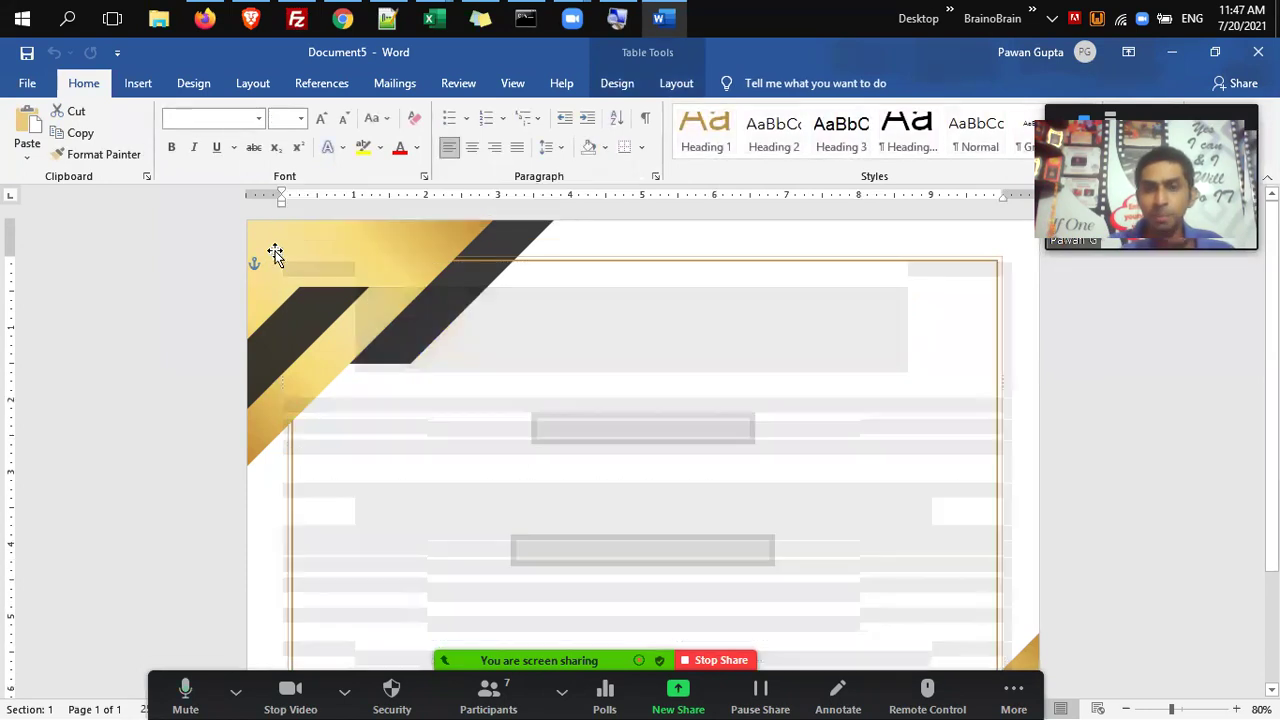
Insert the BRAINOBRAIN logo picture from the bob folder in Pictures into the certificate.
key("alt+n")
key("p")
key("d")
left_click(422, 304)
key("Down")
key("Right")
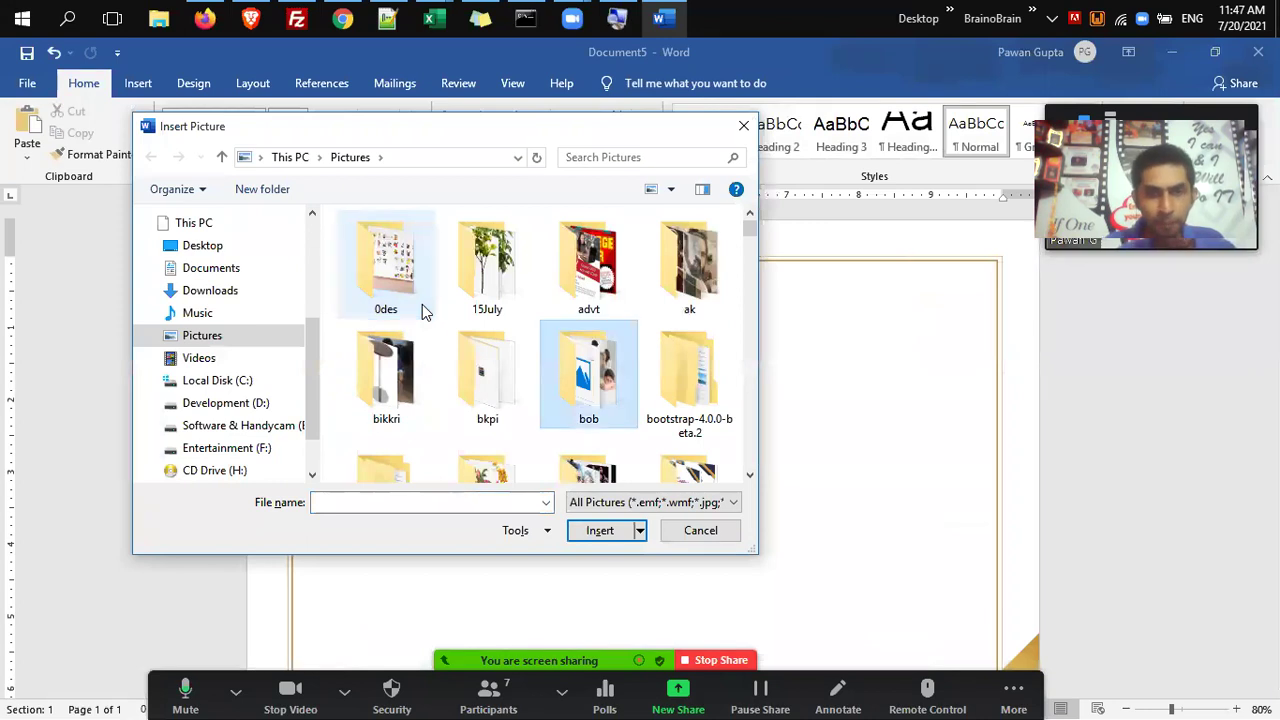
key("Return")
key("Right")
key("Return")
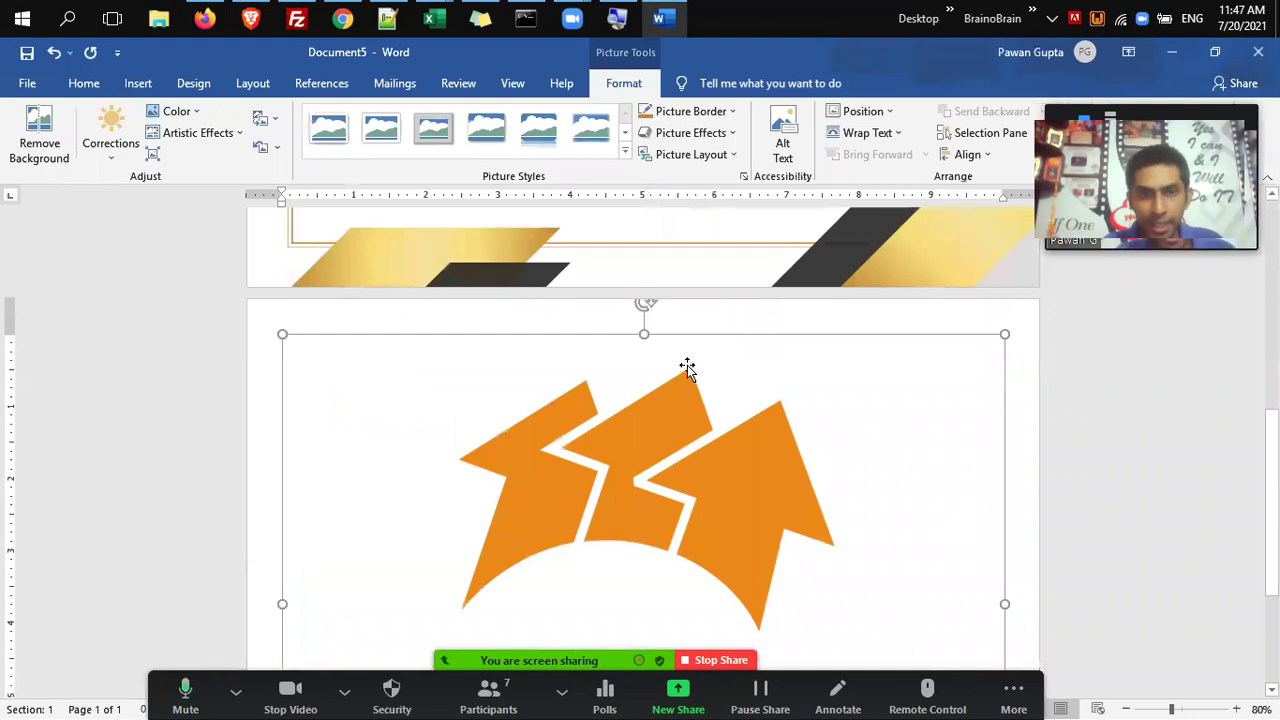
Shrink the BRAINOBRAIN logo to about 1.8 inches wide so that it fits on the certificate page.
left_click_drag(280, 331, 590, 514)
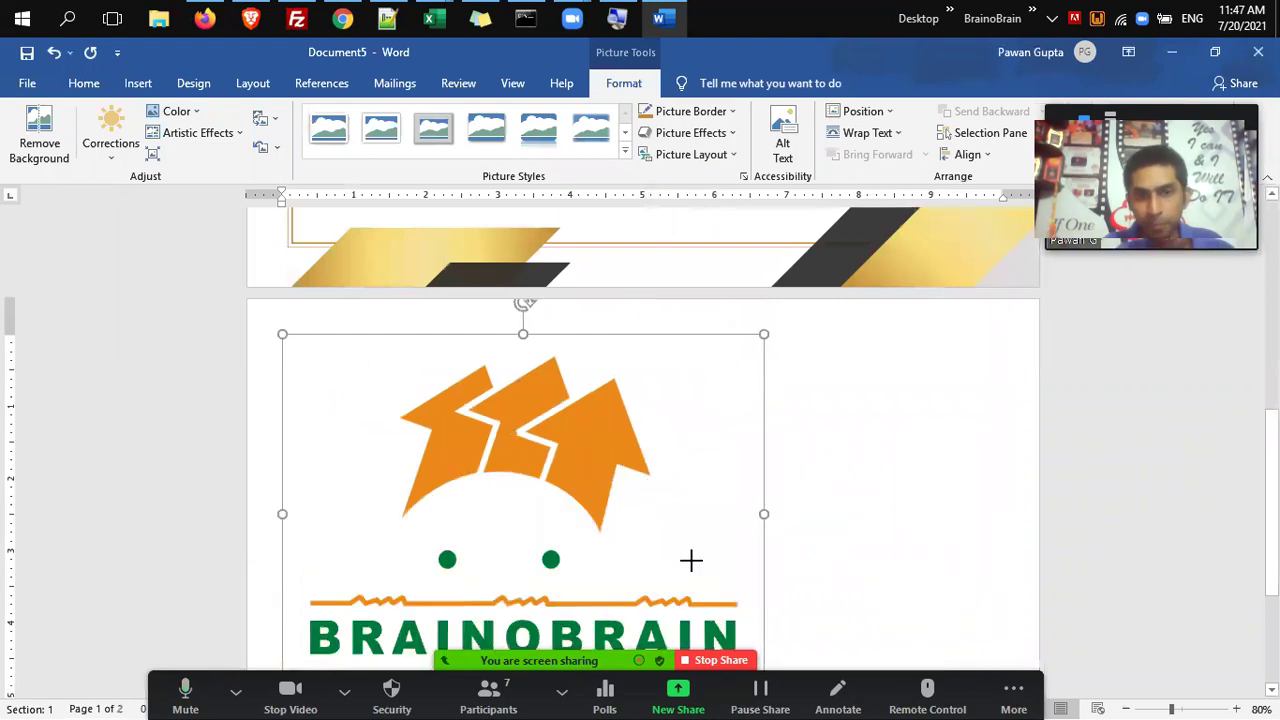
left_click_drag(691, 560, 695, 565)
left_click_drag(643, 623, 396, 308)
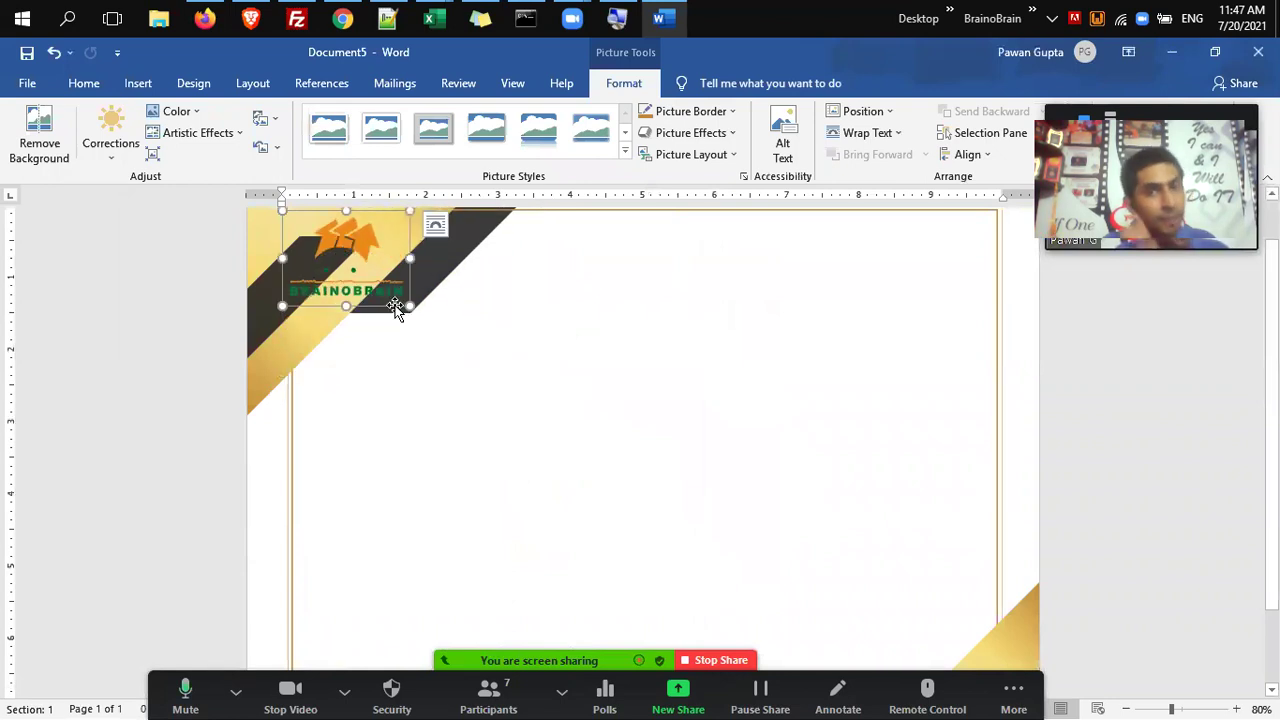
Set the logo's text wrapping to In Front of Text and move it into the certificate's upper-right corner.
left_click(866, 133)
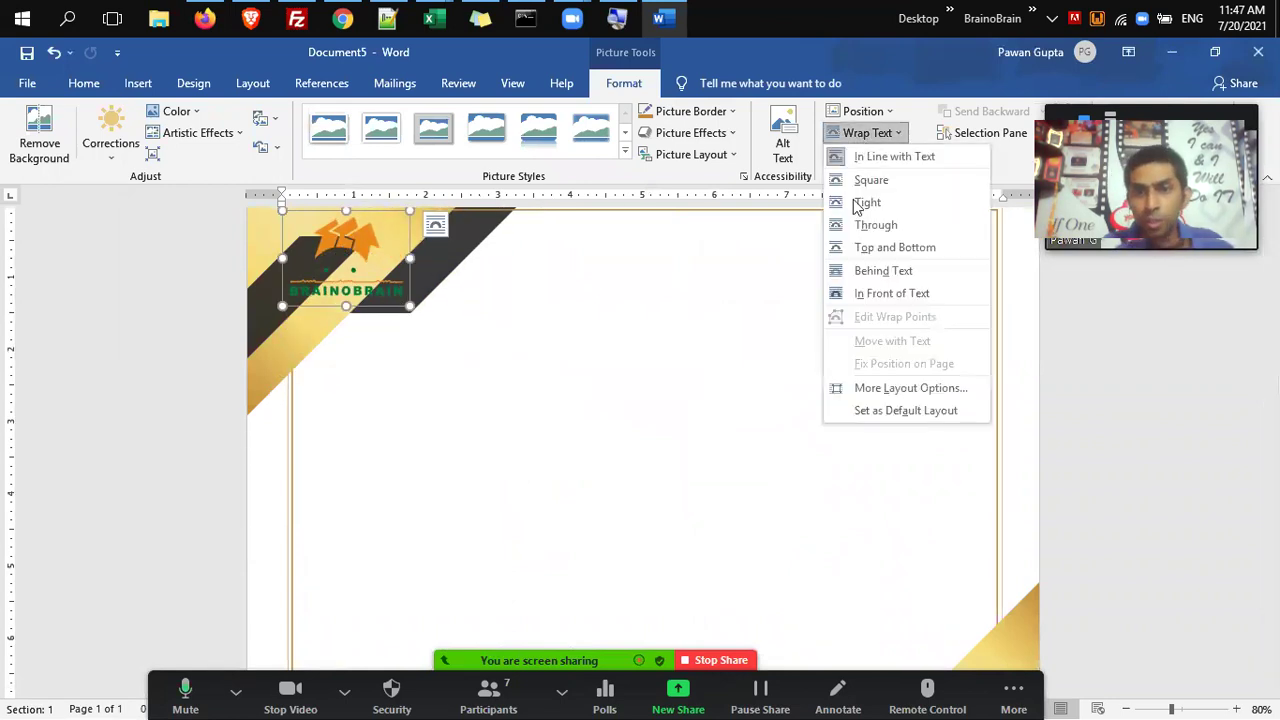
left_click(889, 294)
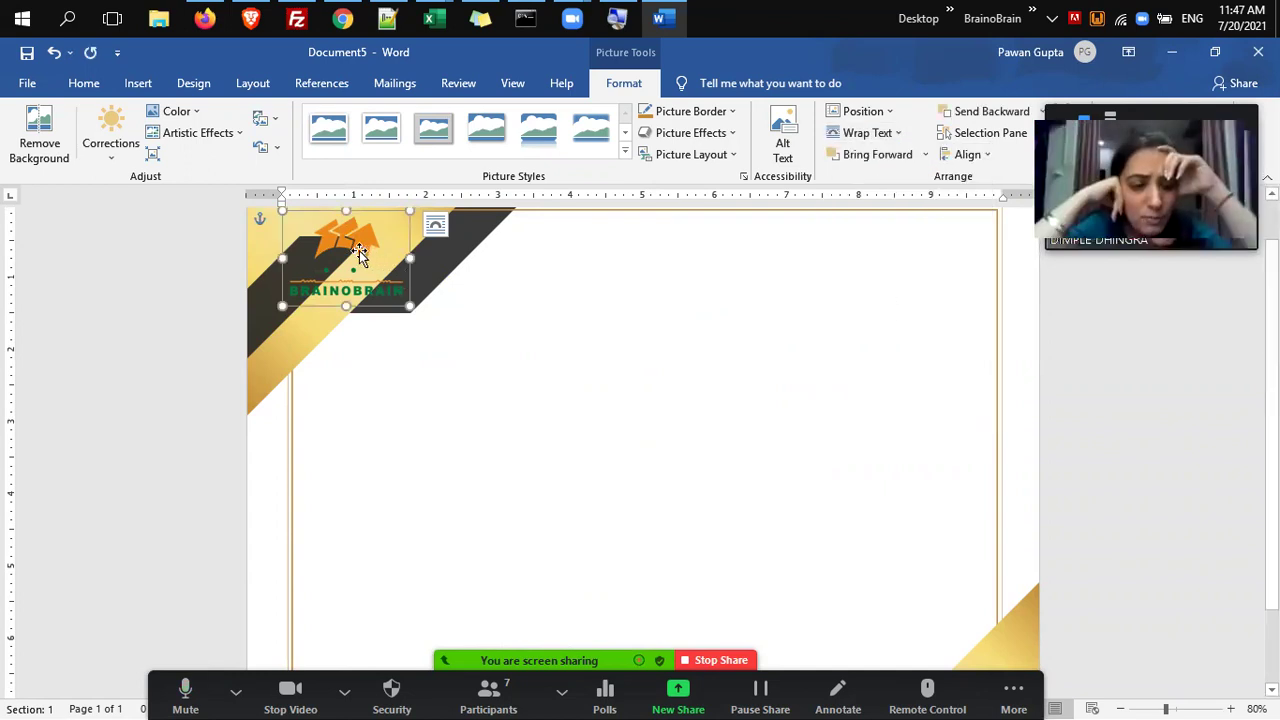
left_click_drag(361, 253, 627, 338)
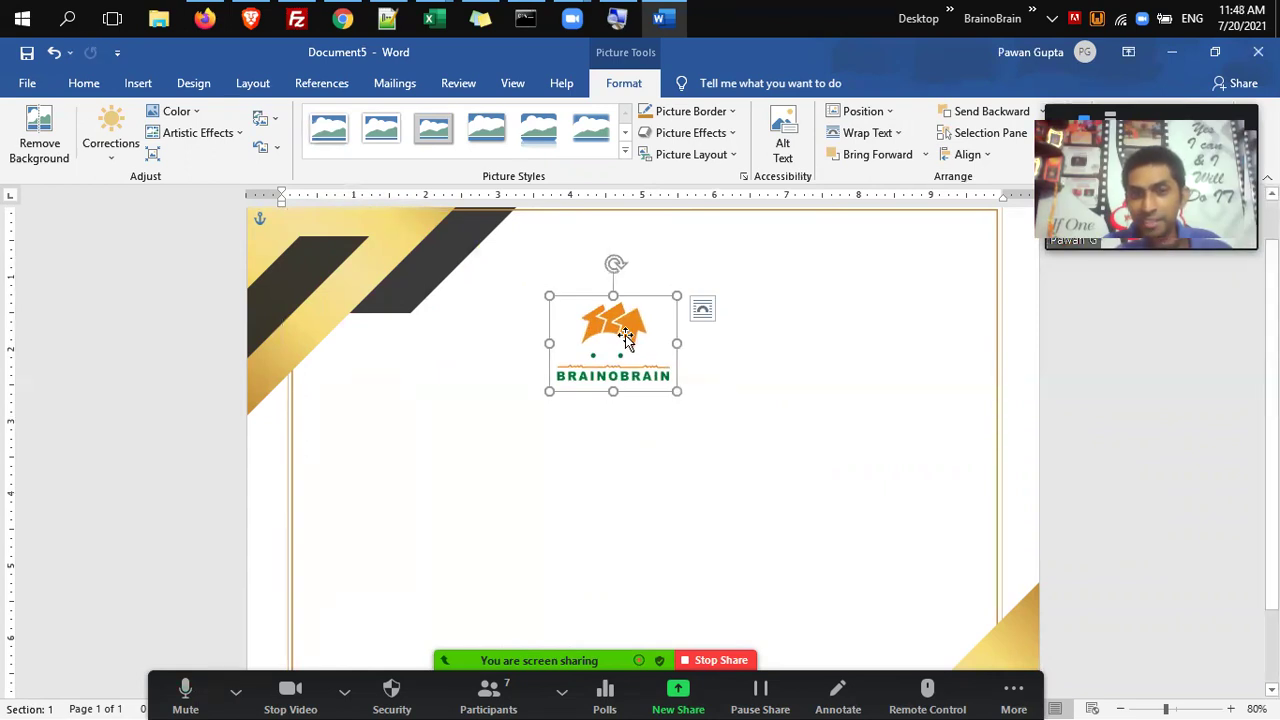
left_click_drag(627, 338, 936, 258)
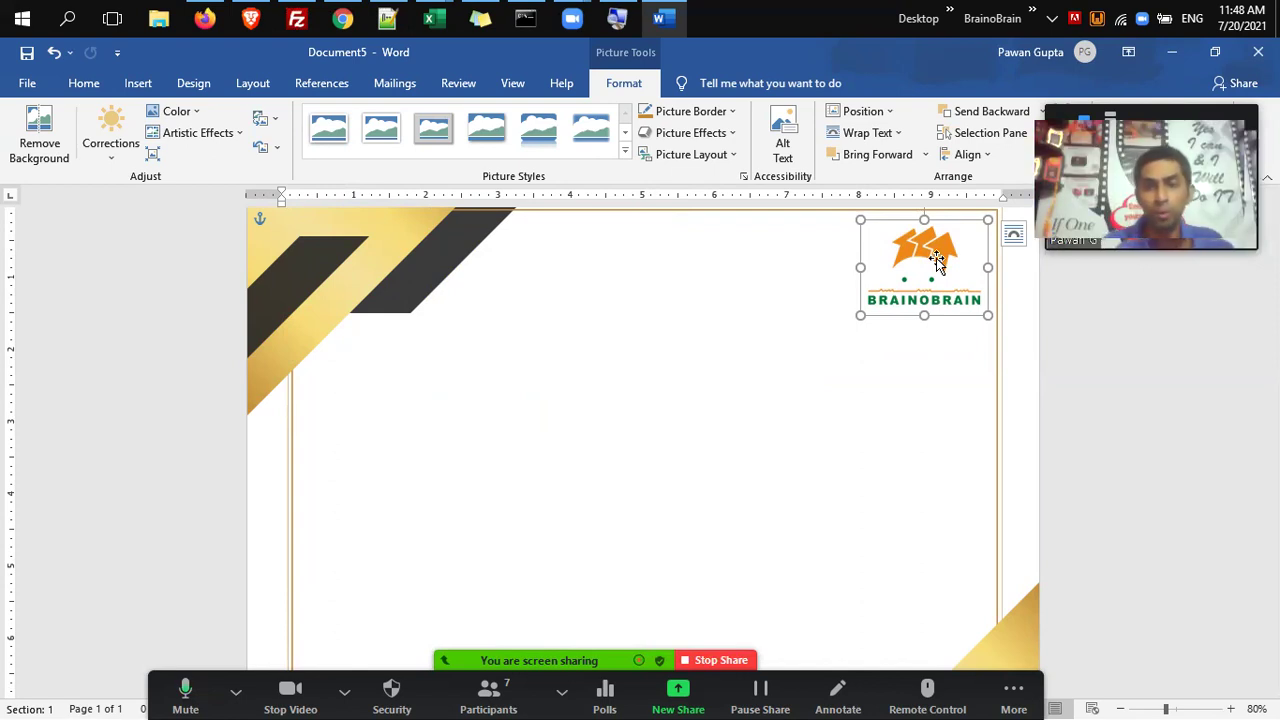
Make the background color of the BRAINOBRAIN logo transparent with Set Transparent Color.
left_click(197, 116)
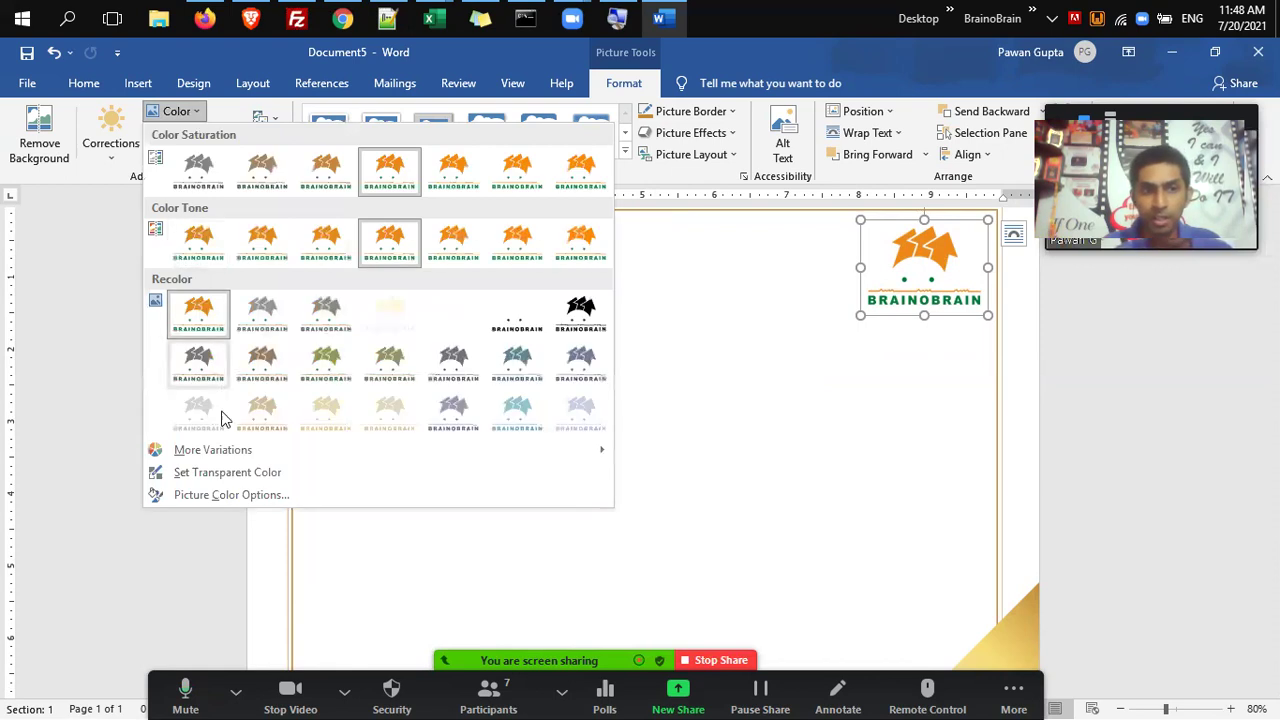
left_click(226, 474)
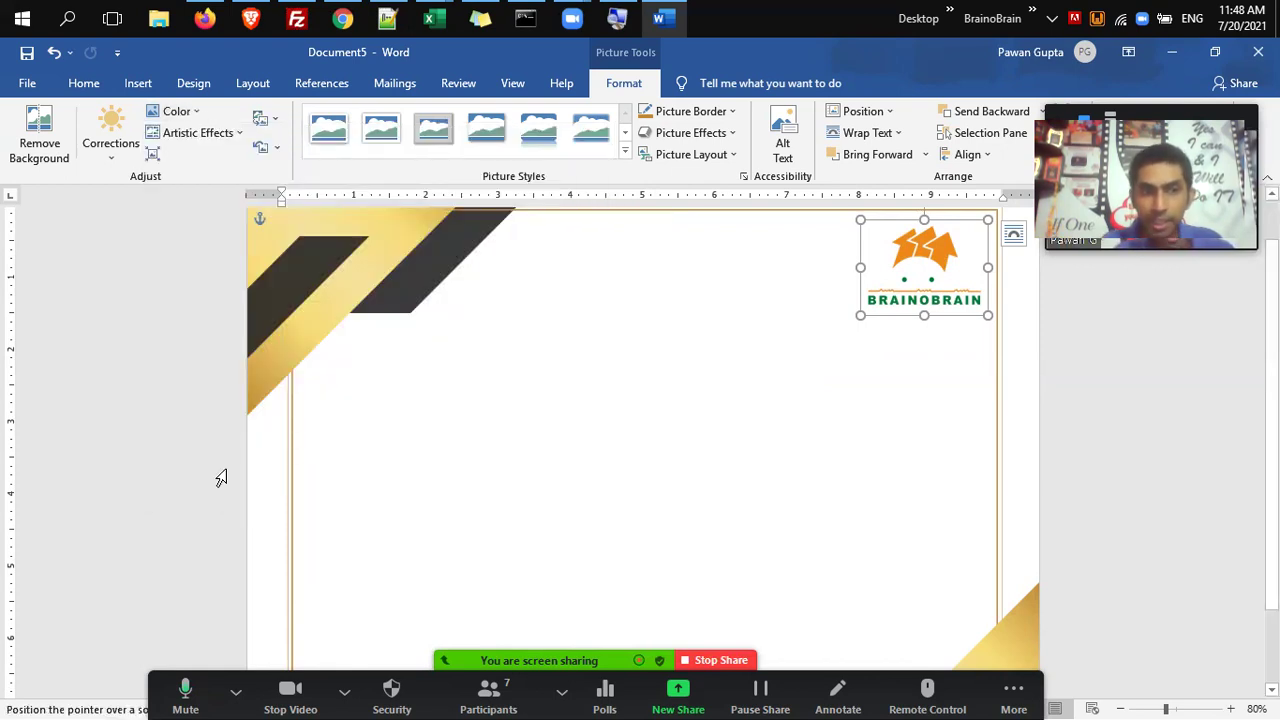
left_click(879, 240)
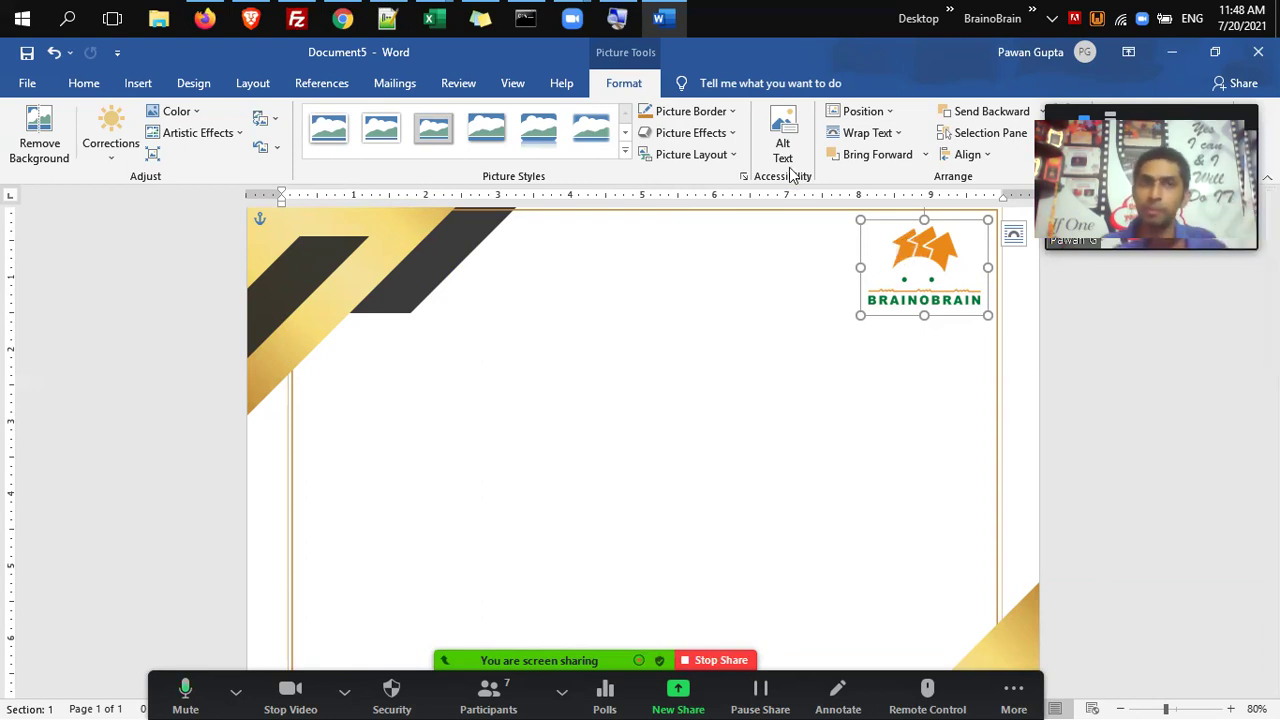
Recolor the BRAINOBRAIN logo with the warmest preset of the Color Tone options.
left_click(193, 118)
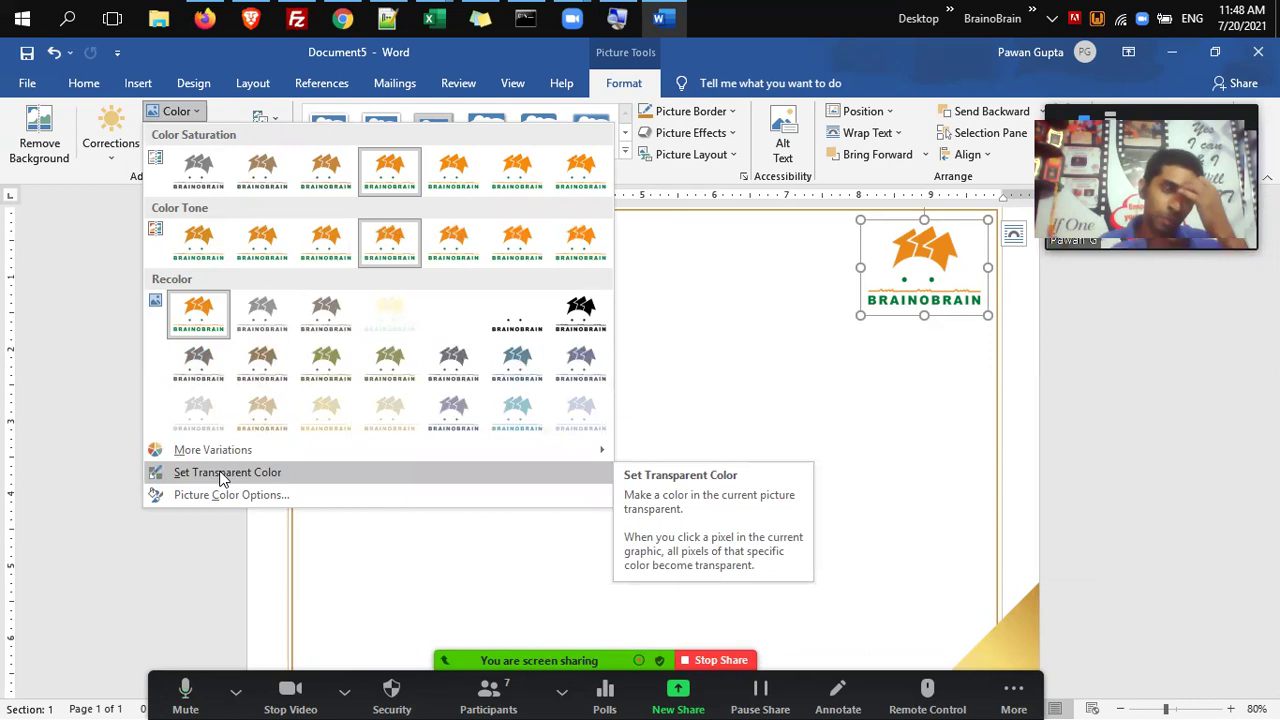
left_click(708, 86)
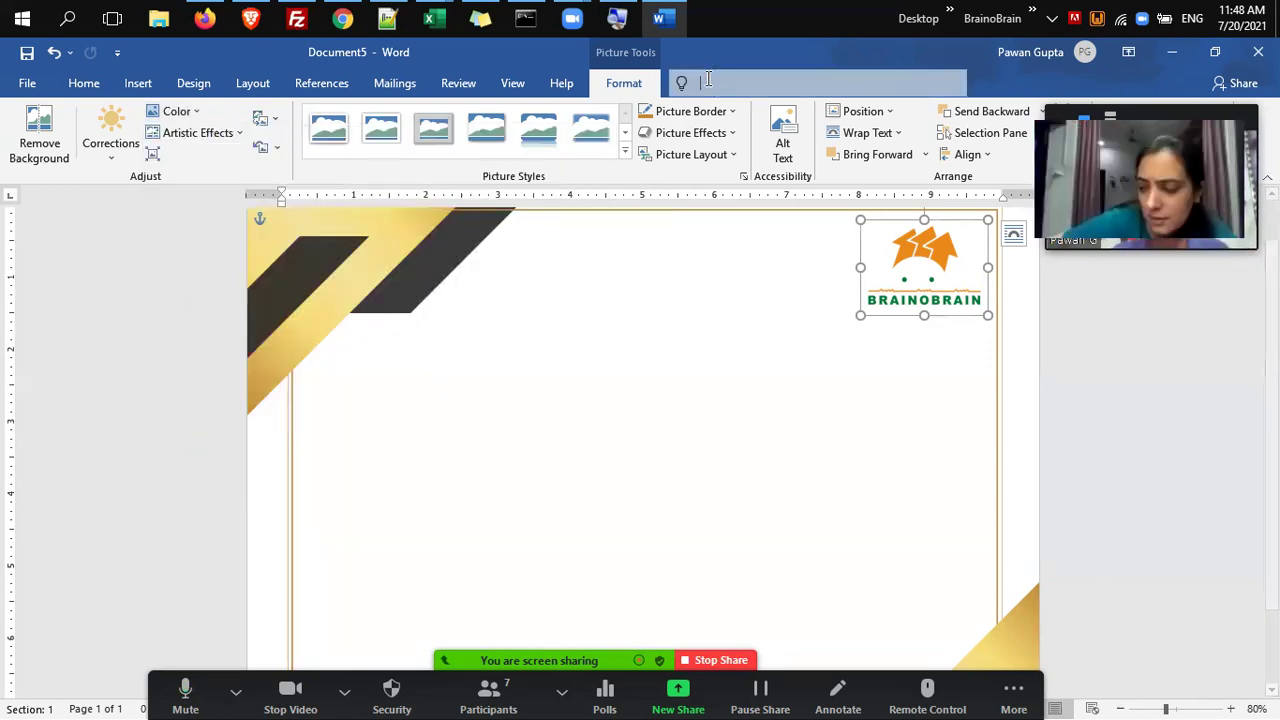
left_click(911, 261)
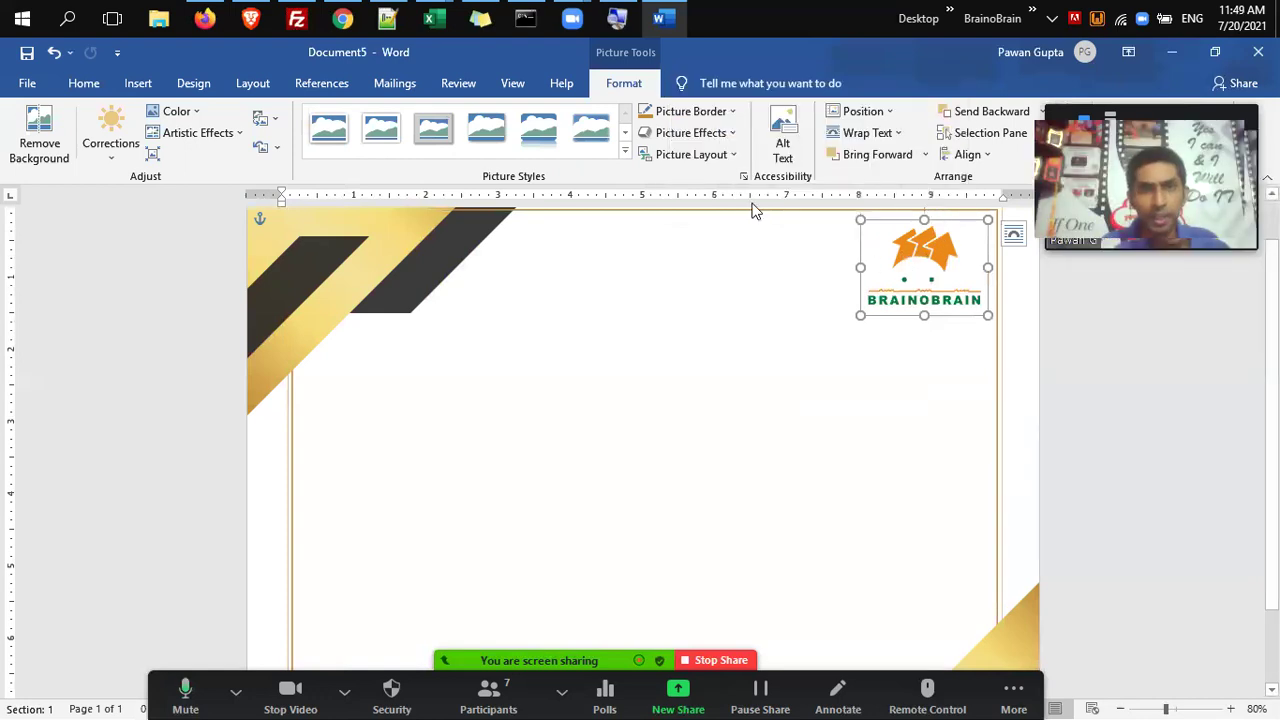
left_click(178, 111)
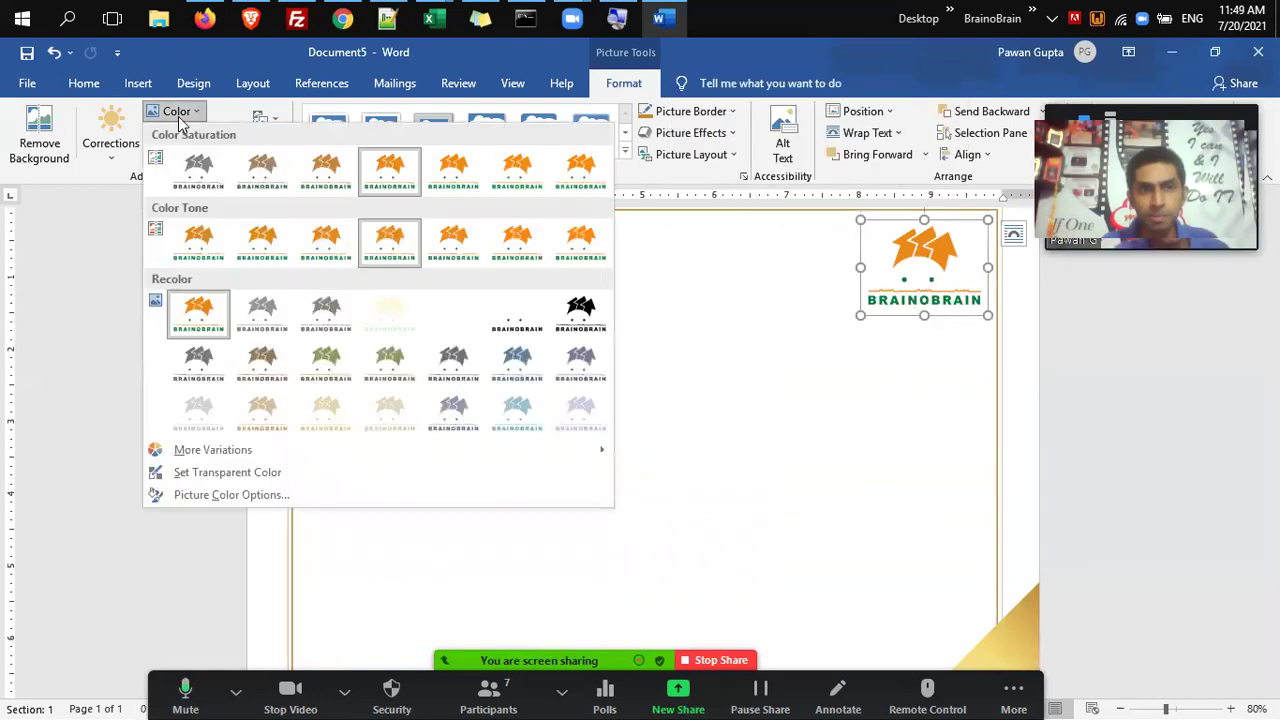
left_click(586, 255)
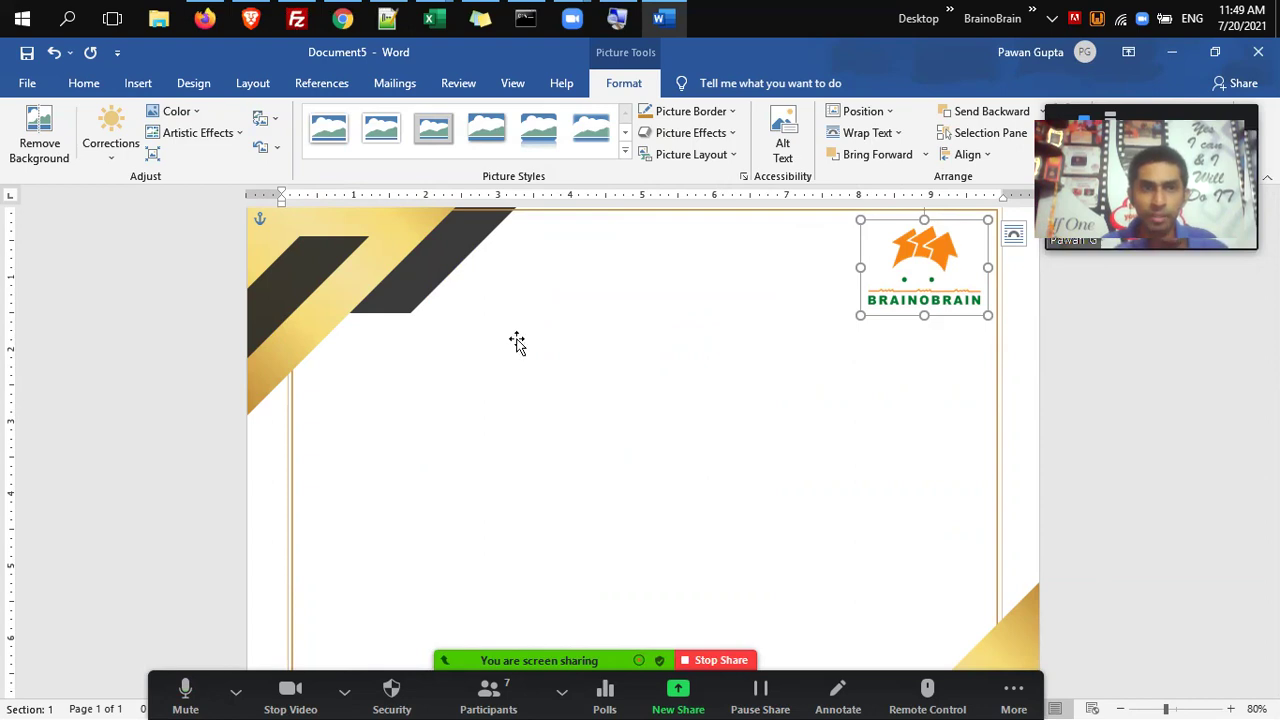
Shrink the BRAINOBRAIN logo to about 1.3 inches wide, keeping it in the certificate's upper-right corner.
left_click(632, 324)
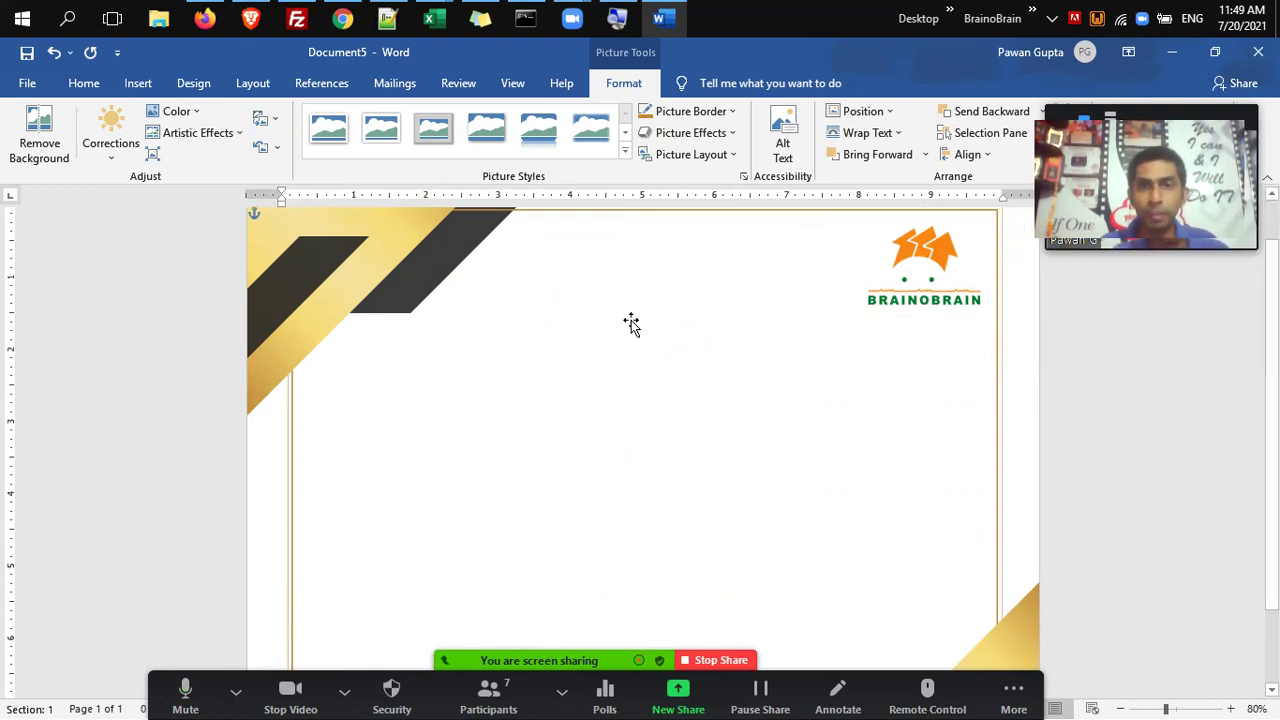
left_click(903, 268)
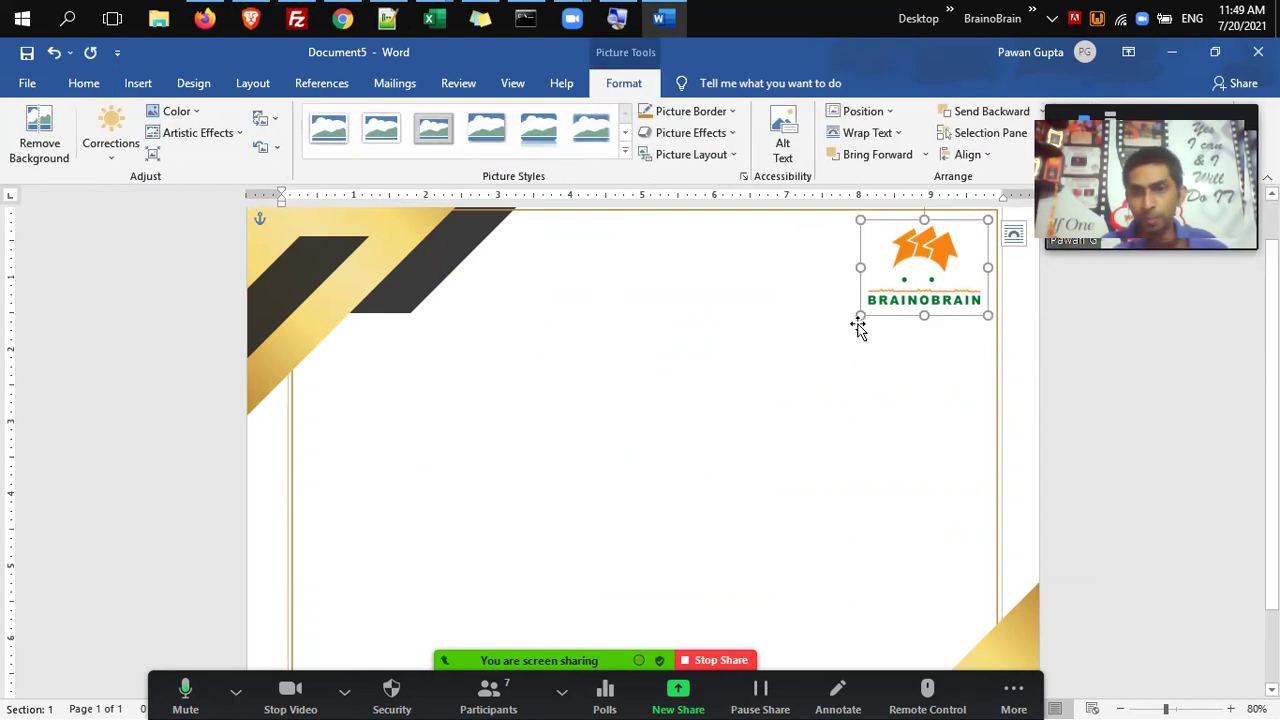
left_click_drag(891, 309, 903, 289)
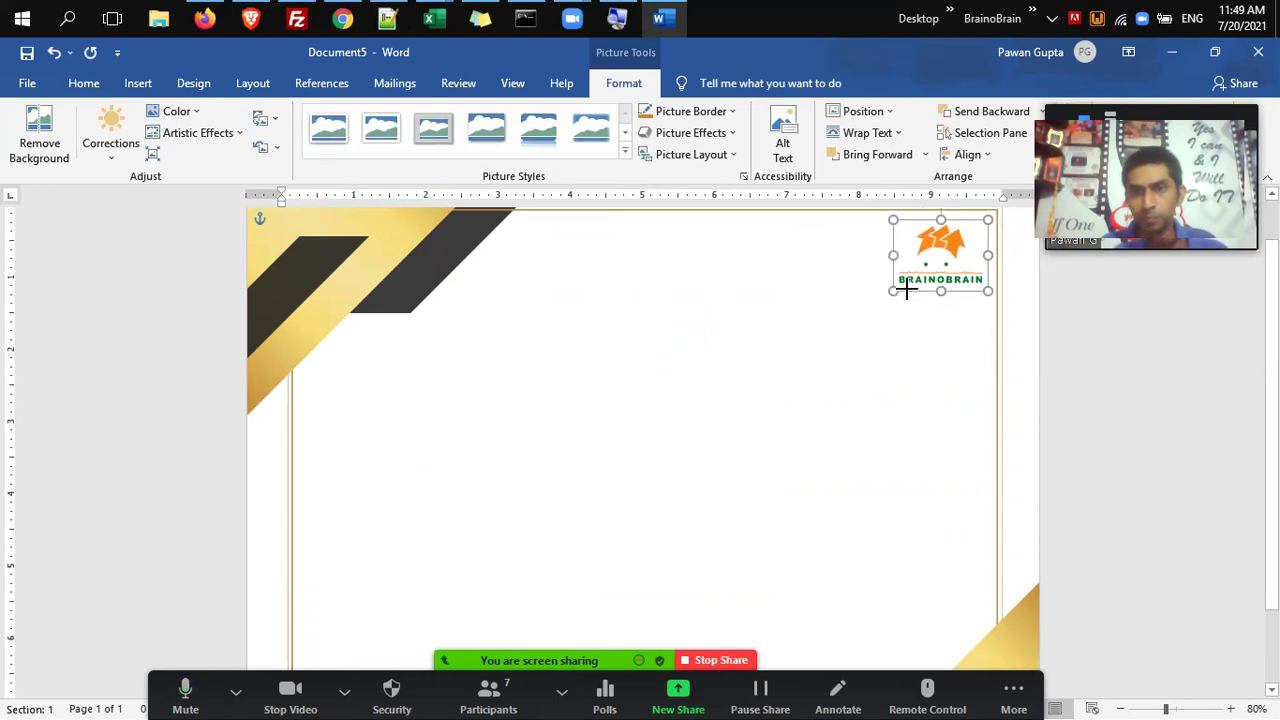
left_click(412, 416)
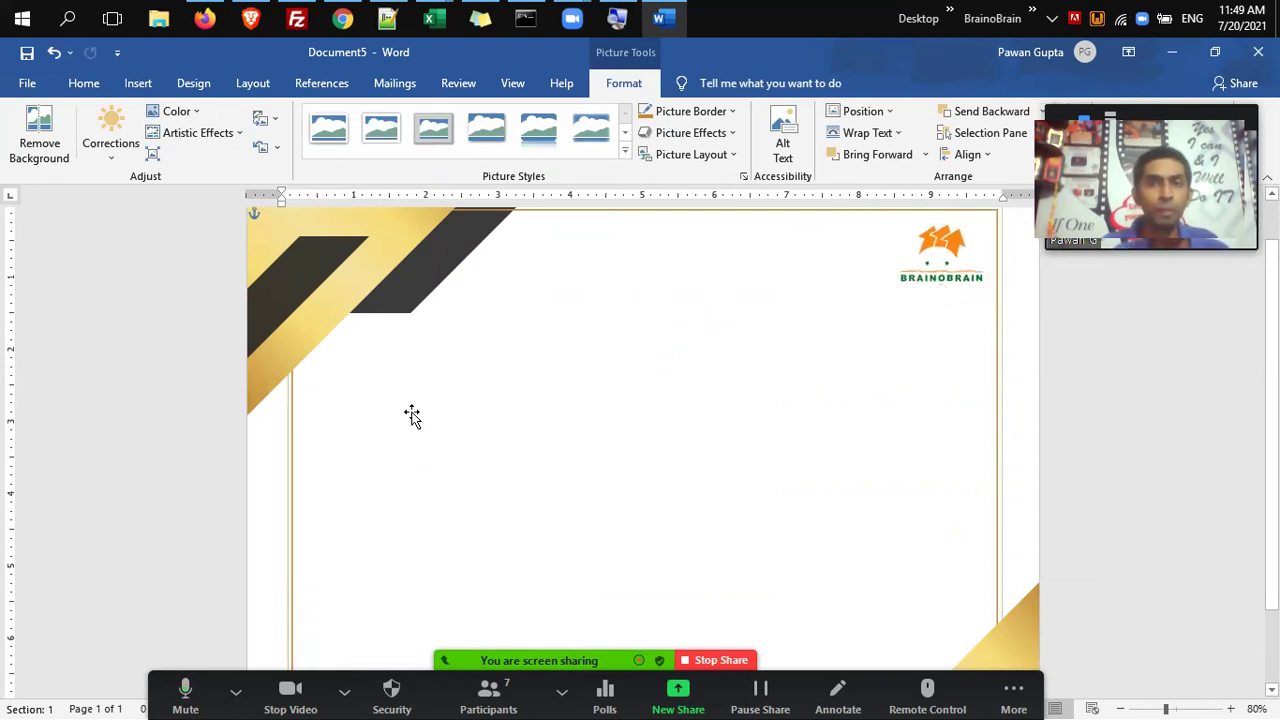
Insert black outlined WordArt with a hard shadow reading "Certificate" and place it centered near the top of the page.
left_click(138, 84)
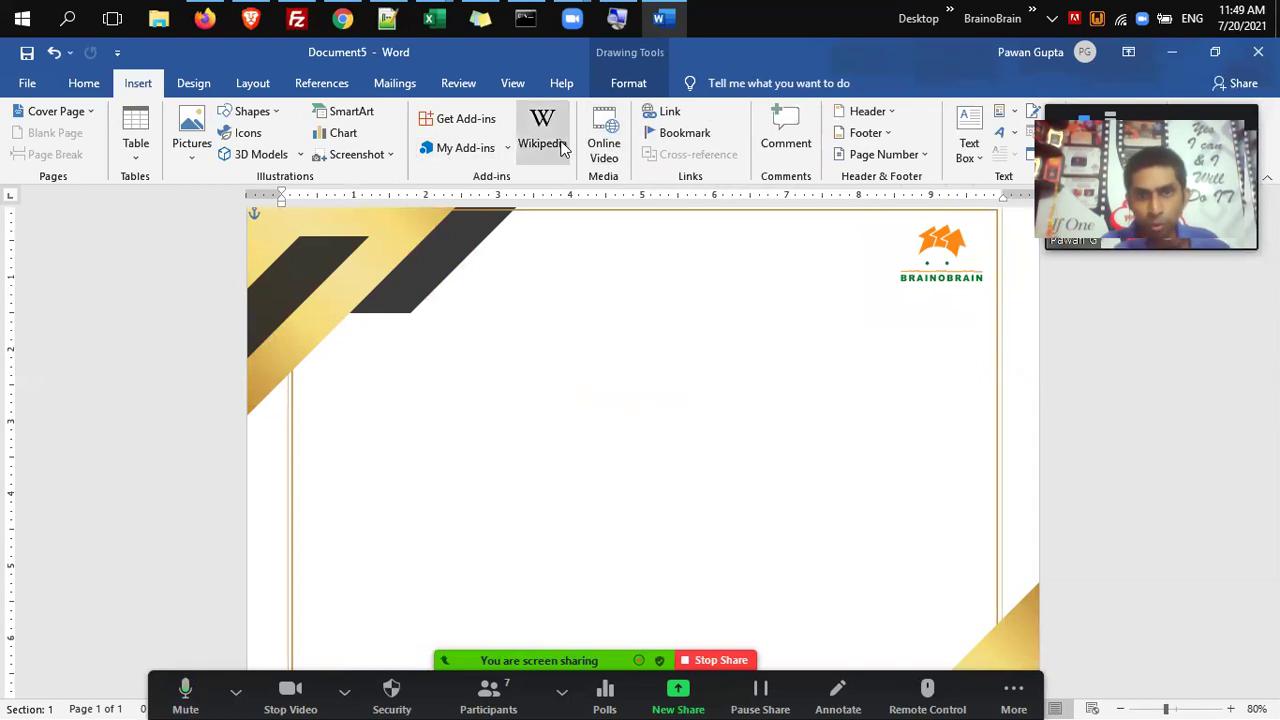
left_click(1018, 134)
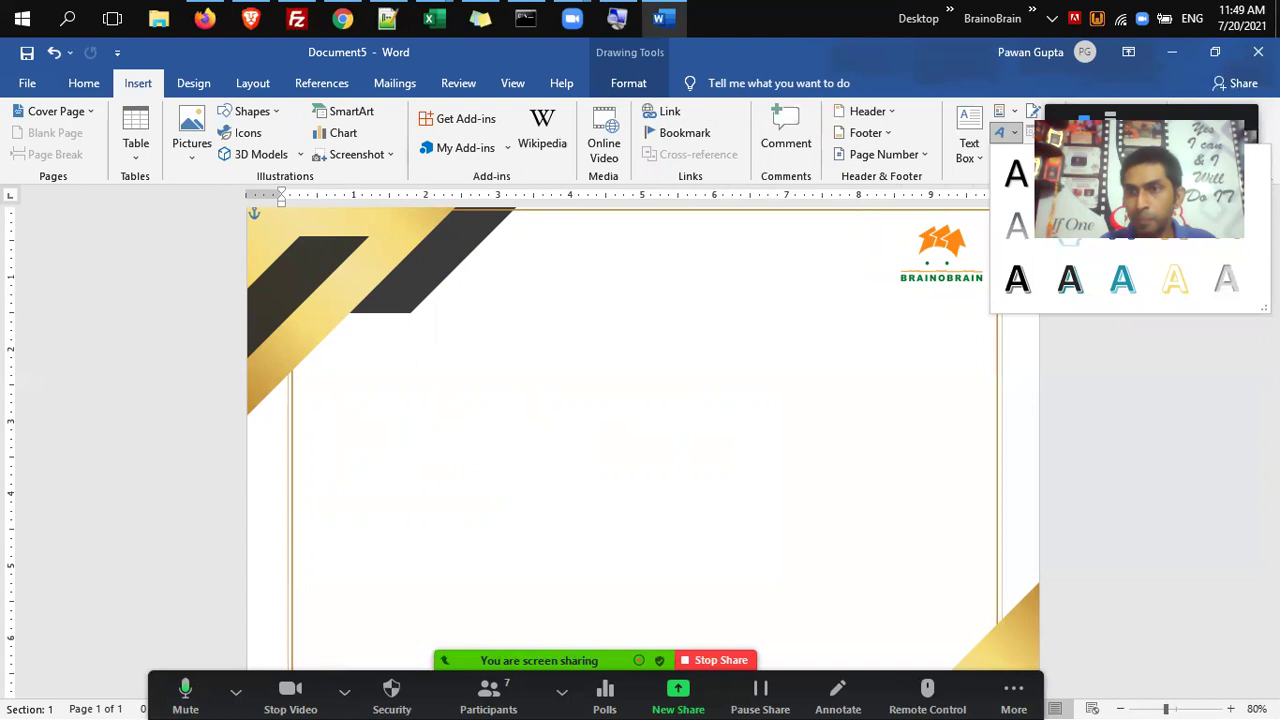
left_click(1017, 280)
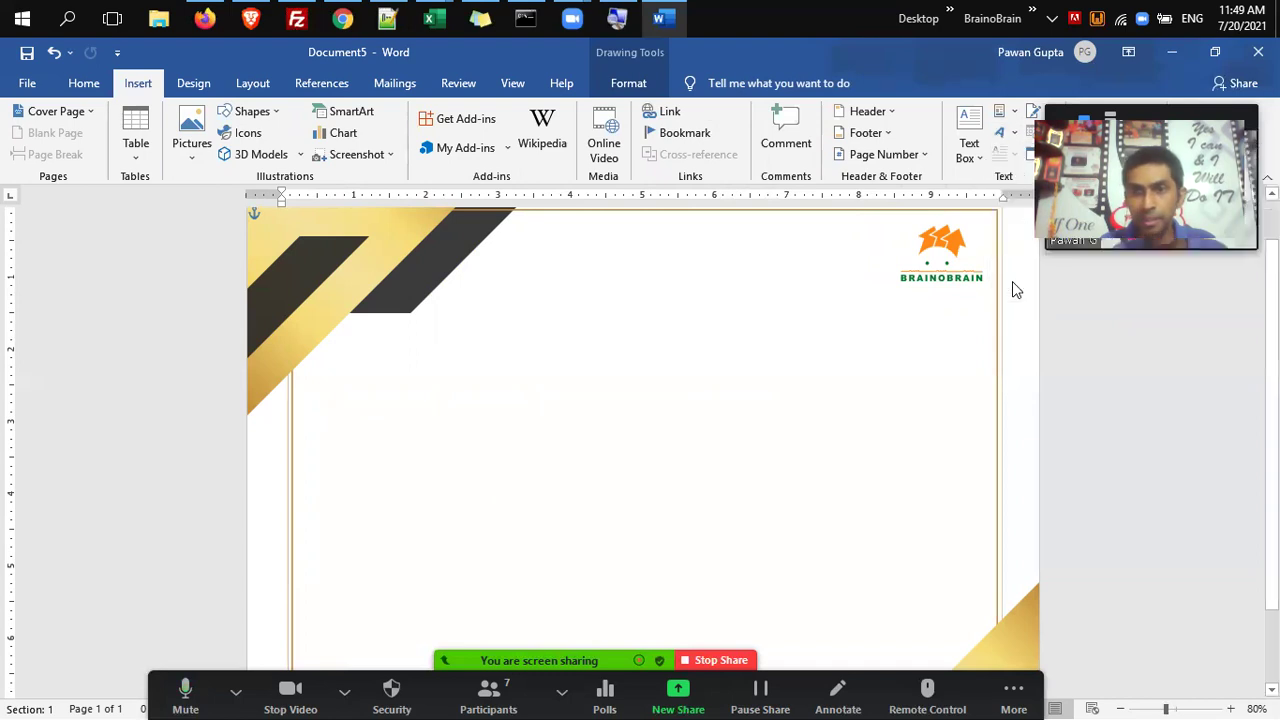
mouse_move(503, 220)
left_mouse_down()
mouse_move(669, 317)
mouse_move(705, 320)
mouse_move(527, 297)
left_mouse_up()
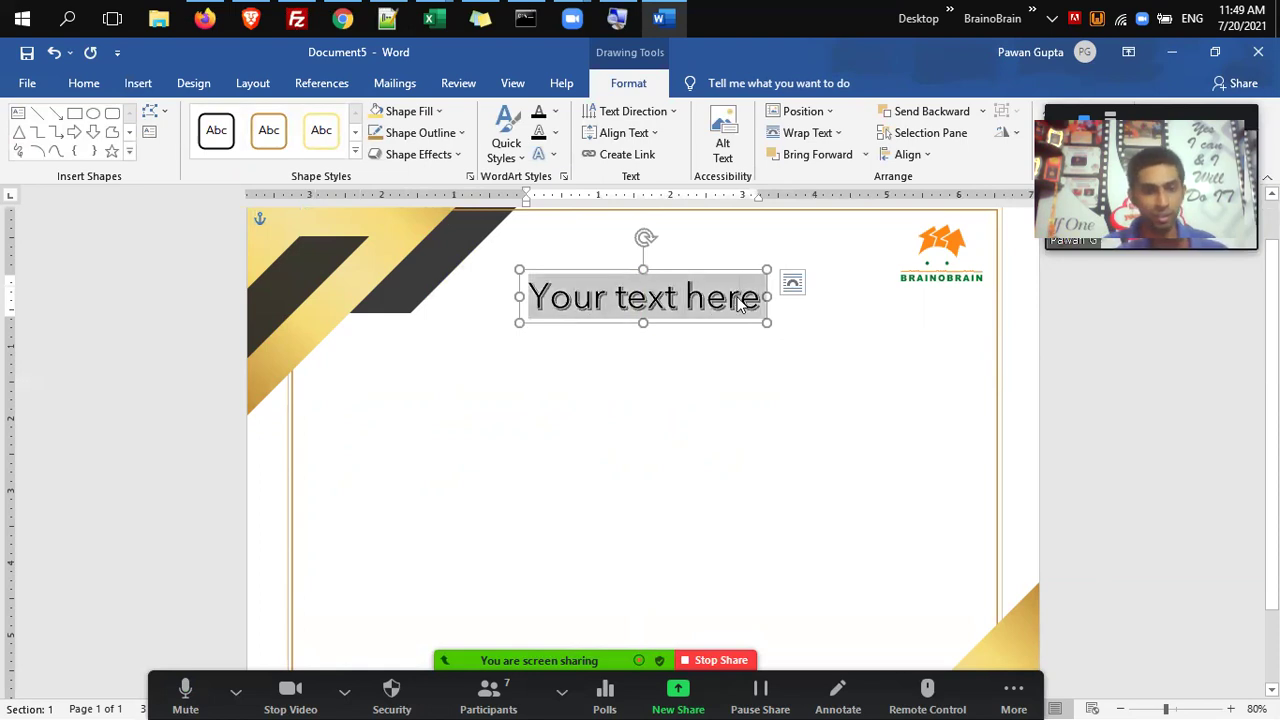
type("Certi")
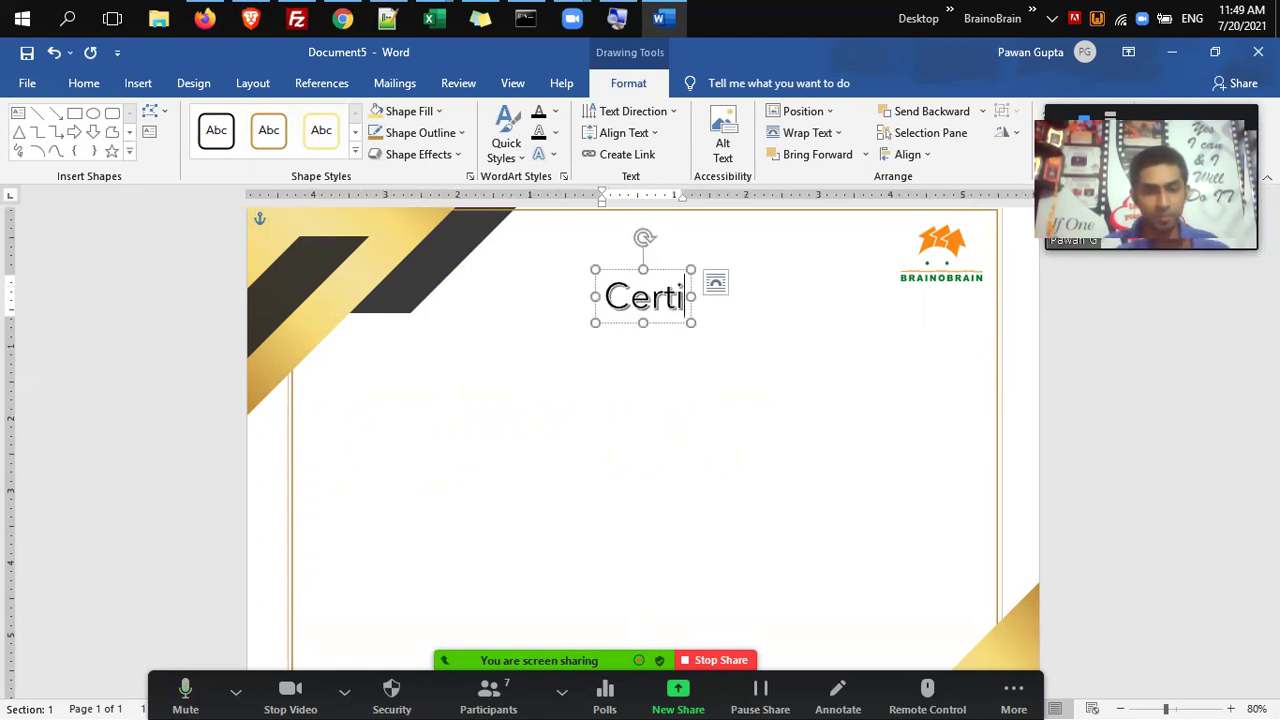
type("ficate")
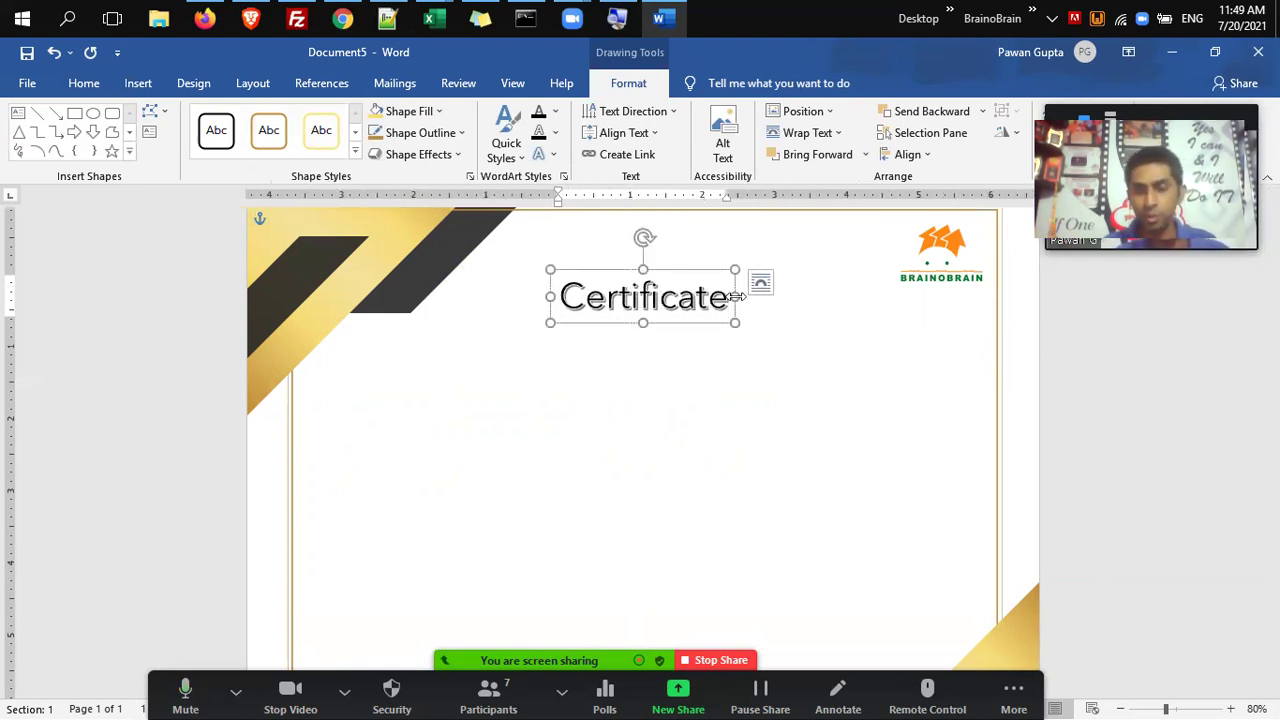
Enlarge the "Certificate" WordArt title to font size 47.
key("ctrl+bracketright")
key("ctrl+bracketright")
key("ctrl+bracketright")
key("ctrl+bracketright")
key("ctrl+bracketright")
key("ctrl+bracketright")
key("ctrl+bracketright")
key("ctrl+bracketright")
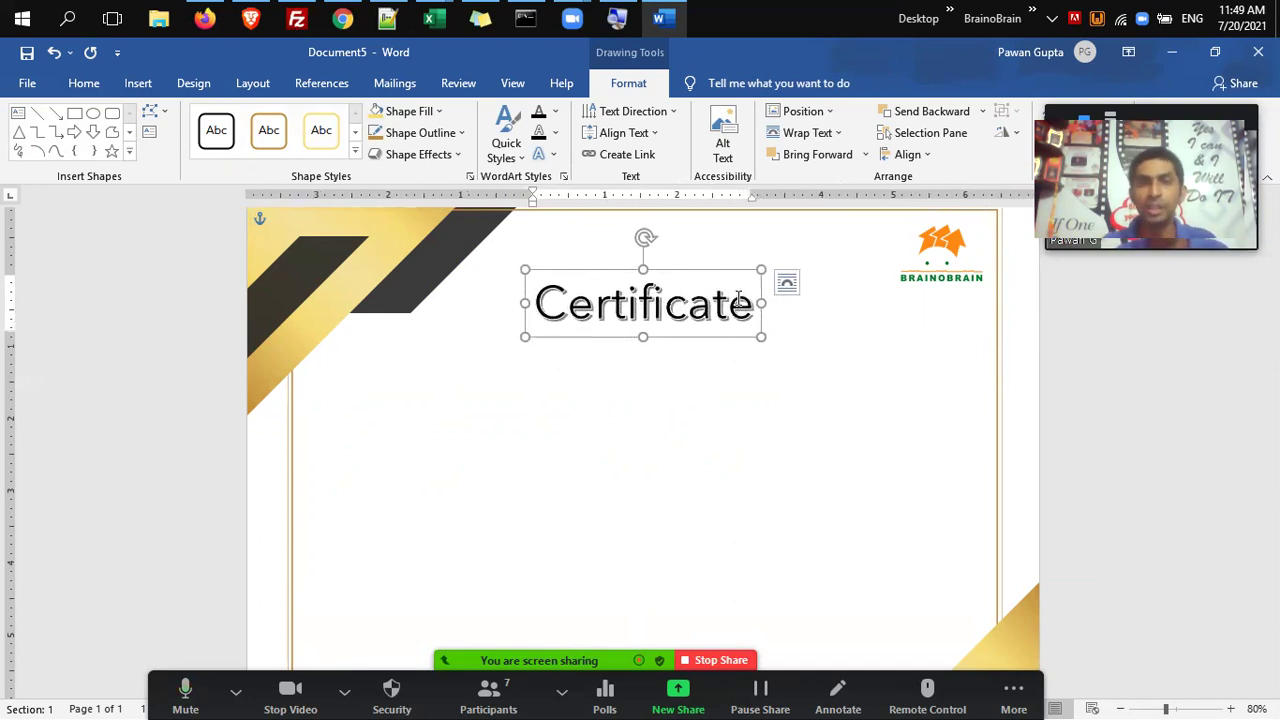
Change the "Certificate" title's font to BlackChancery and enlarge it to size 55.
left_click(80, 84)
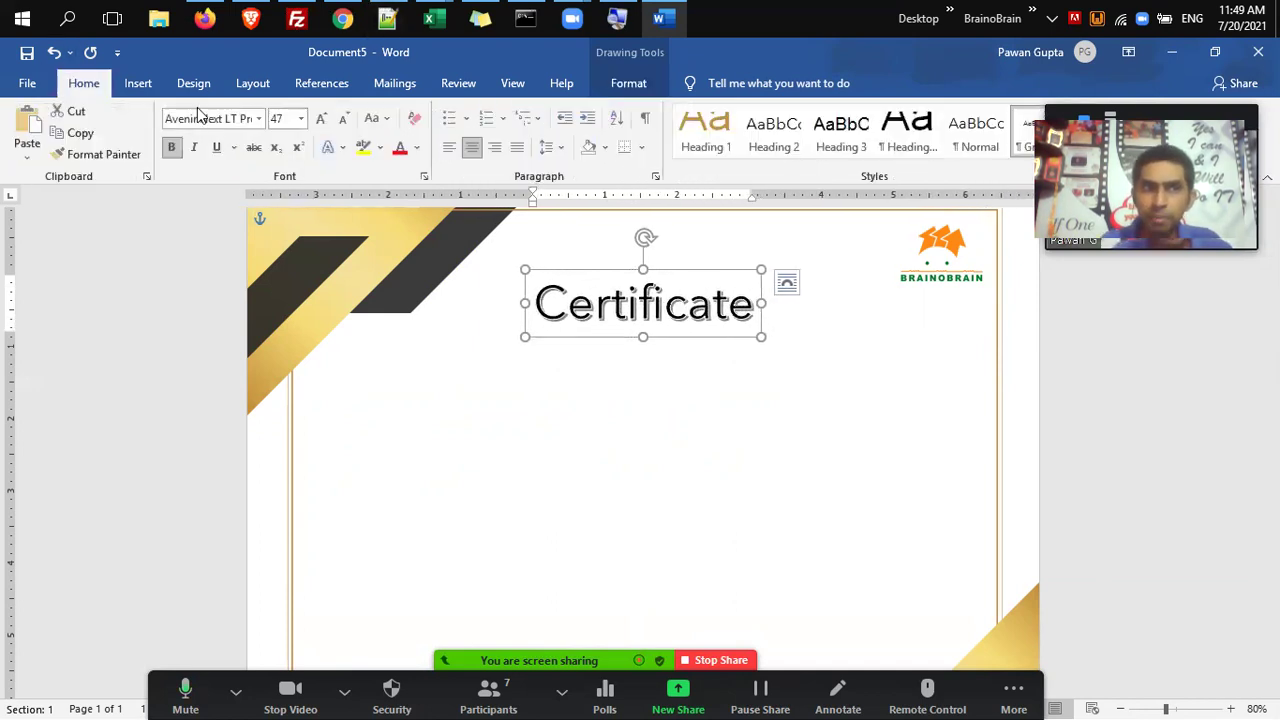
left_click(258, 119)
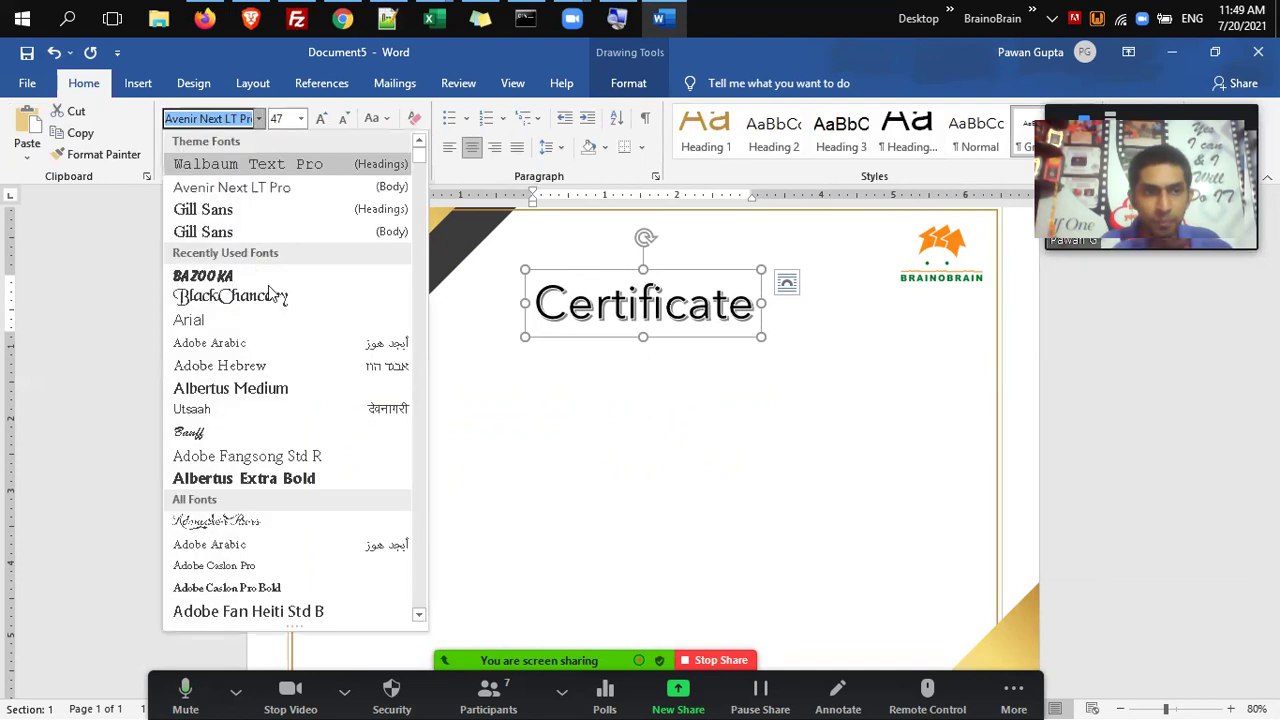
left_click(313, 298)
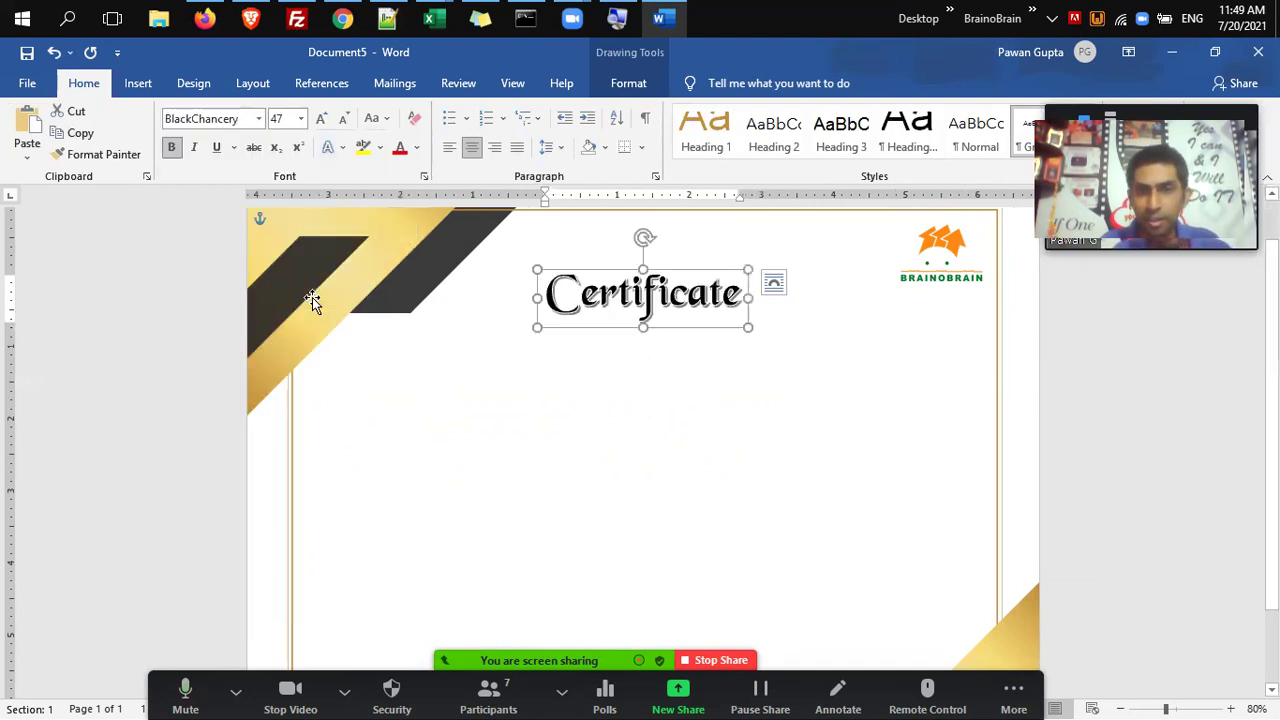
key("ctrl+bracketright")
key("ctrl+bracketright")
key("ctrl+bracketright")
key("ctrl+bracketright")
key("ctrl+bracketright")
key("ctrl+bracketright")
key("ctrl+bracketright")
key("ctrl+bracketright")
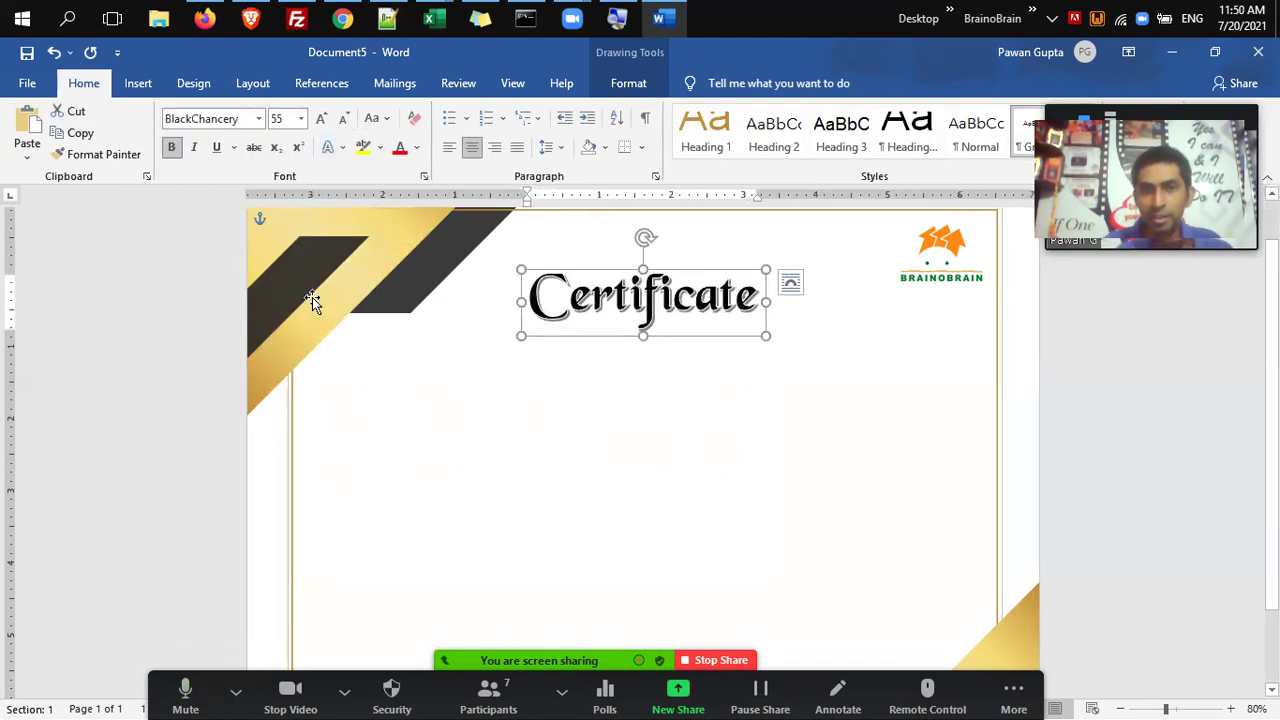
Create two copies of the "Certificate" title and stack them below the original.
mouse_move(683, 268)
left_mouse_down()
mouse_move(698, 266)
mouse_move(685, 268)
left_mouse_up()
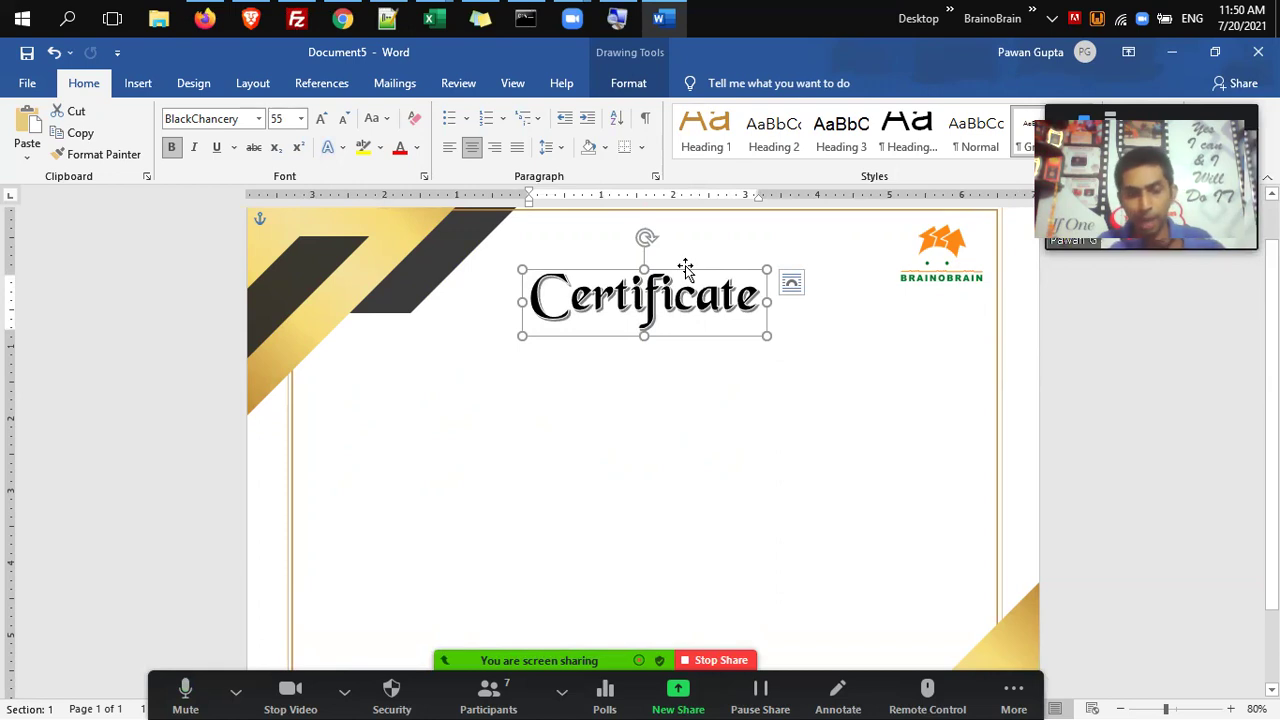
left_click_drag(684, 268, 683, 381)
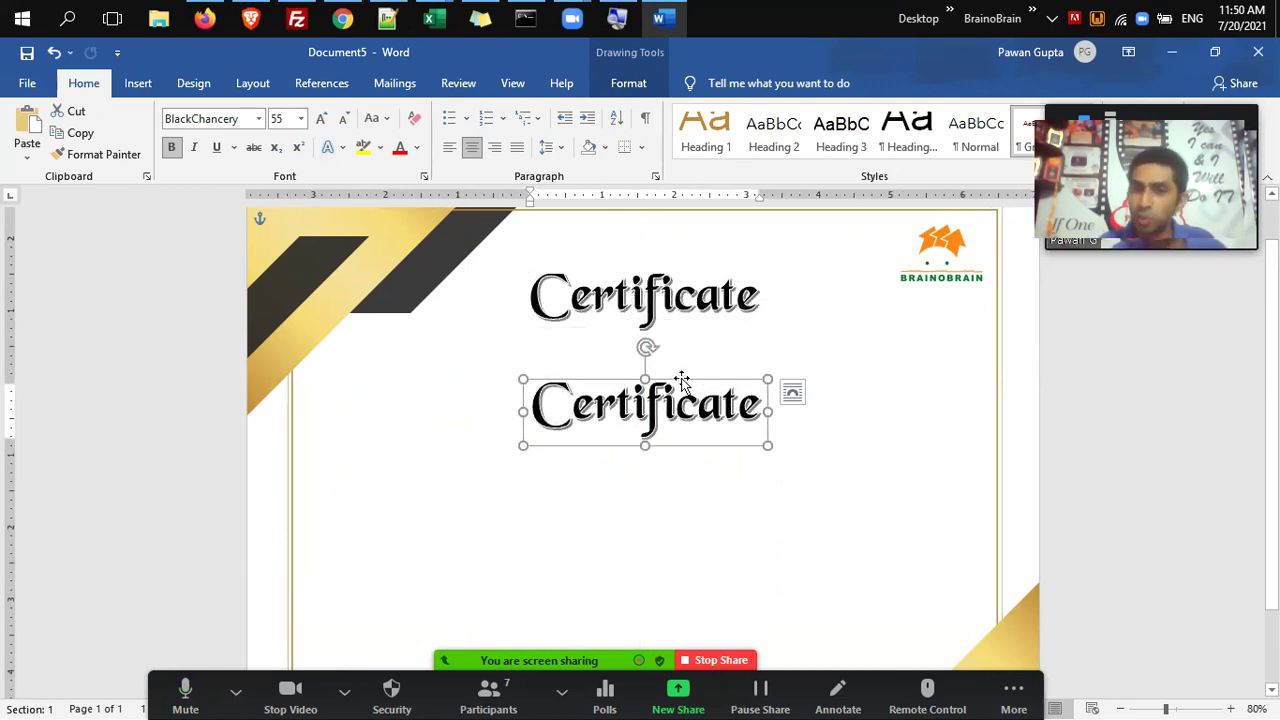
key("ctrl+d")
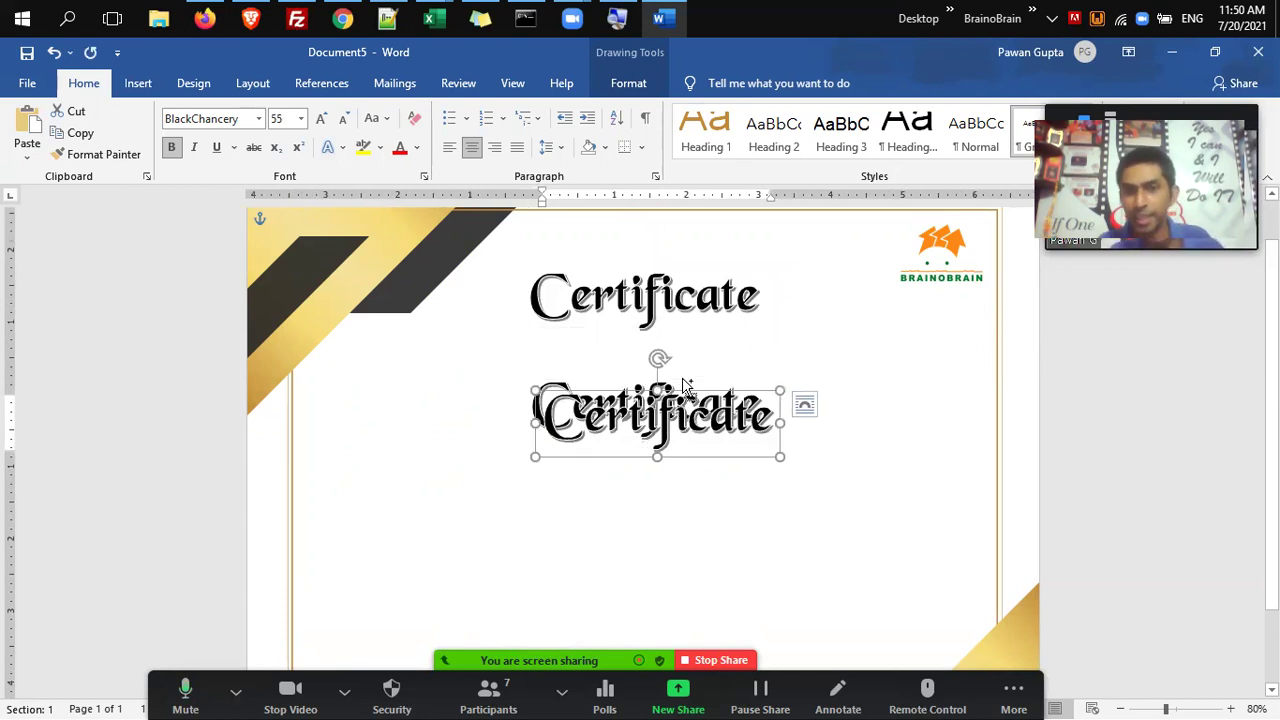
left_click_drag(690, 393, 665, 466)
Apply the plain black WordArt quick style with a soft shadow to the lowest "Certificate" copy.
left_click(629, 83)
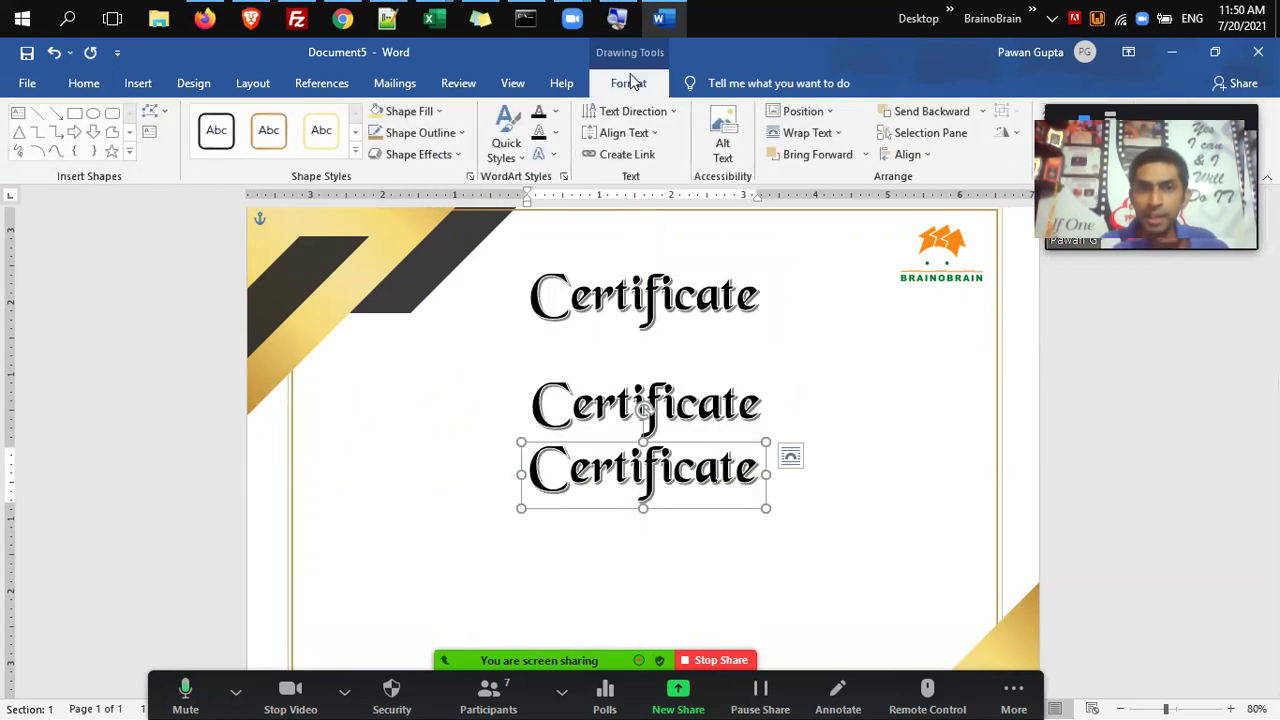
left_click(506, 148)
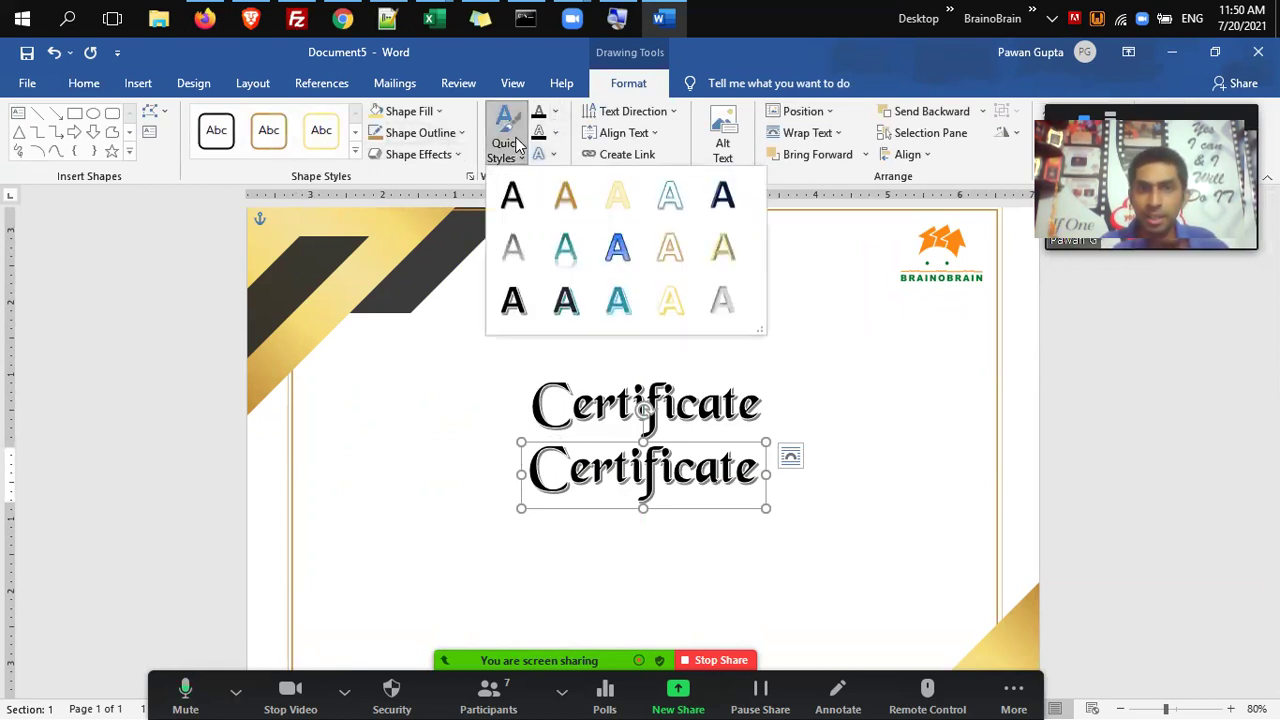
left_click(509, 195)
Apply the gold beveled WordArt quick style to the middle "Certificate" copy.
left_click(607, 392)
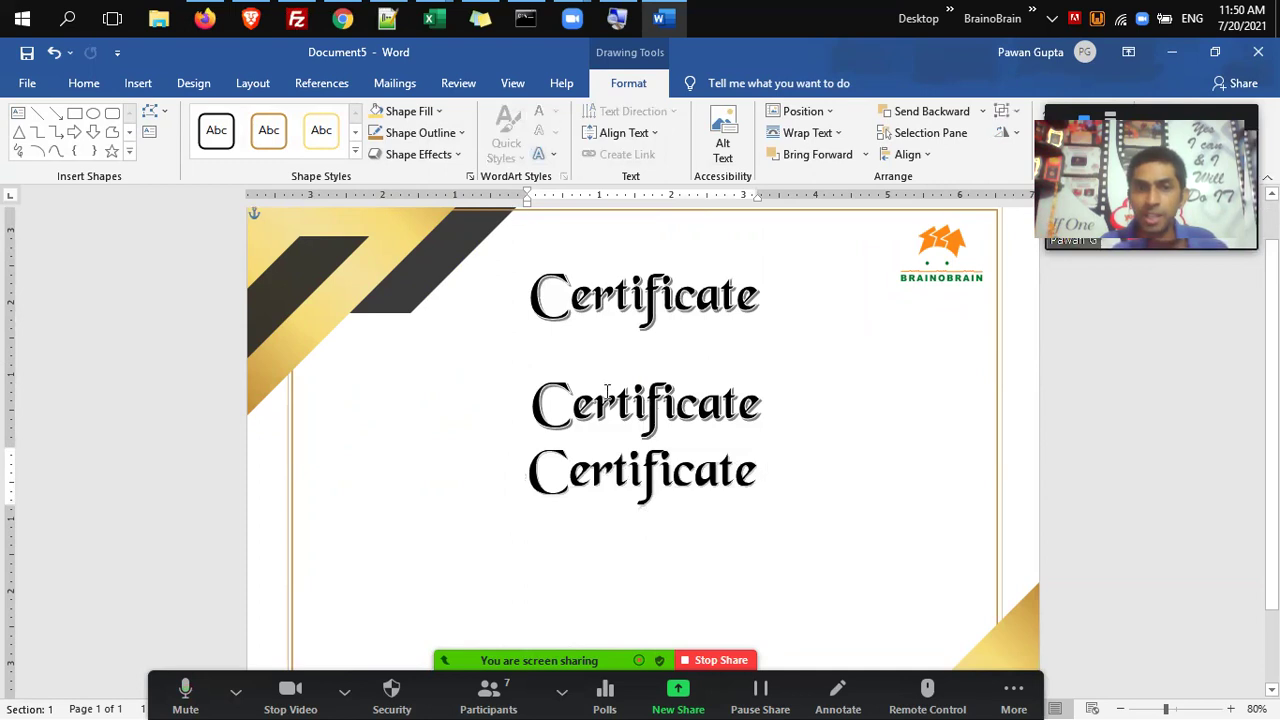
left_click(607, 392)
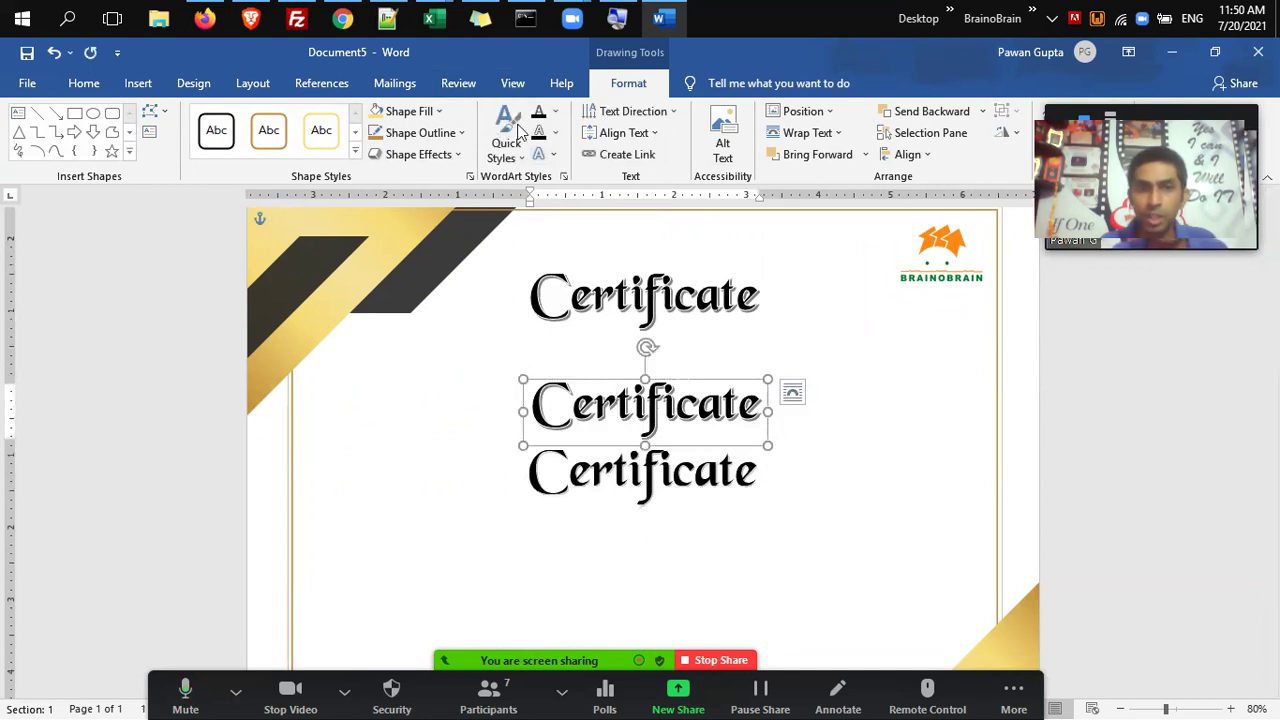
left_click(514, 140)
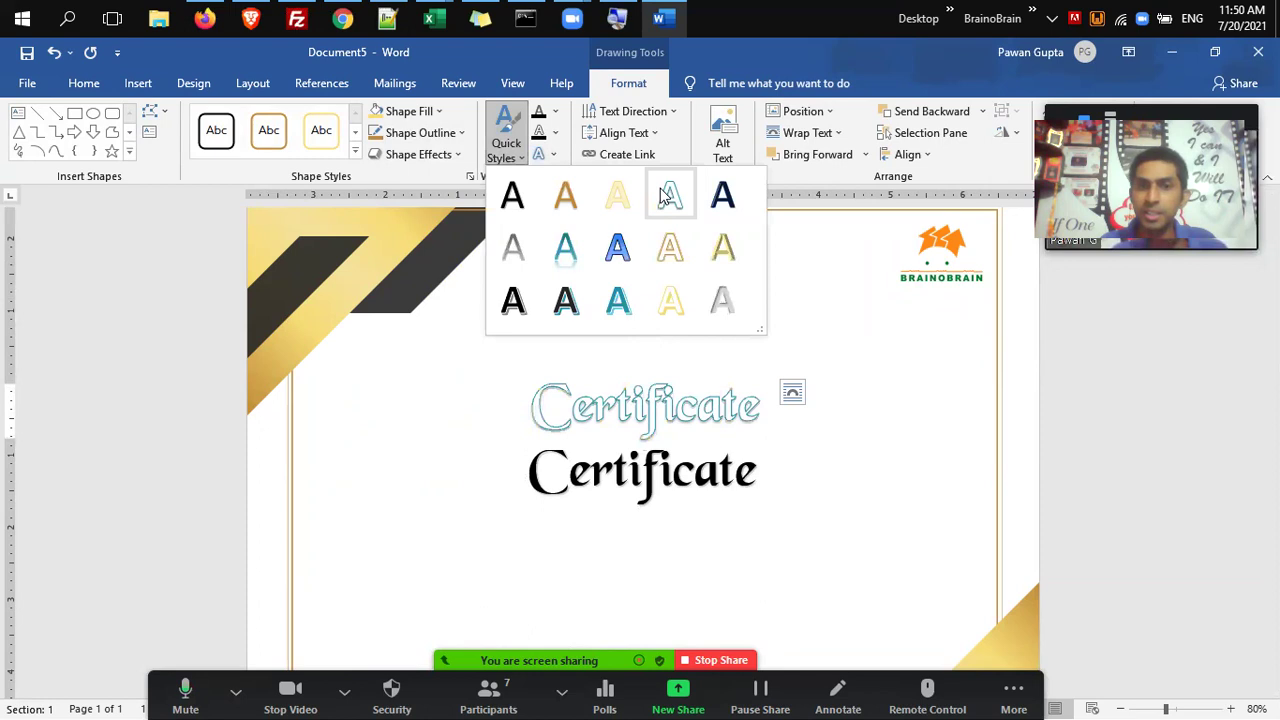
left_click(723, 248)
Replace the text of the gold middle WordArt with "Of Participation".
double_click(716, 408)
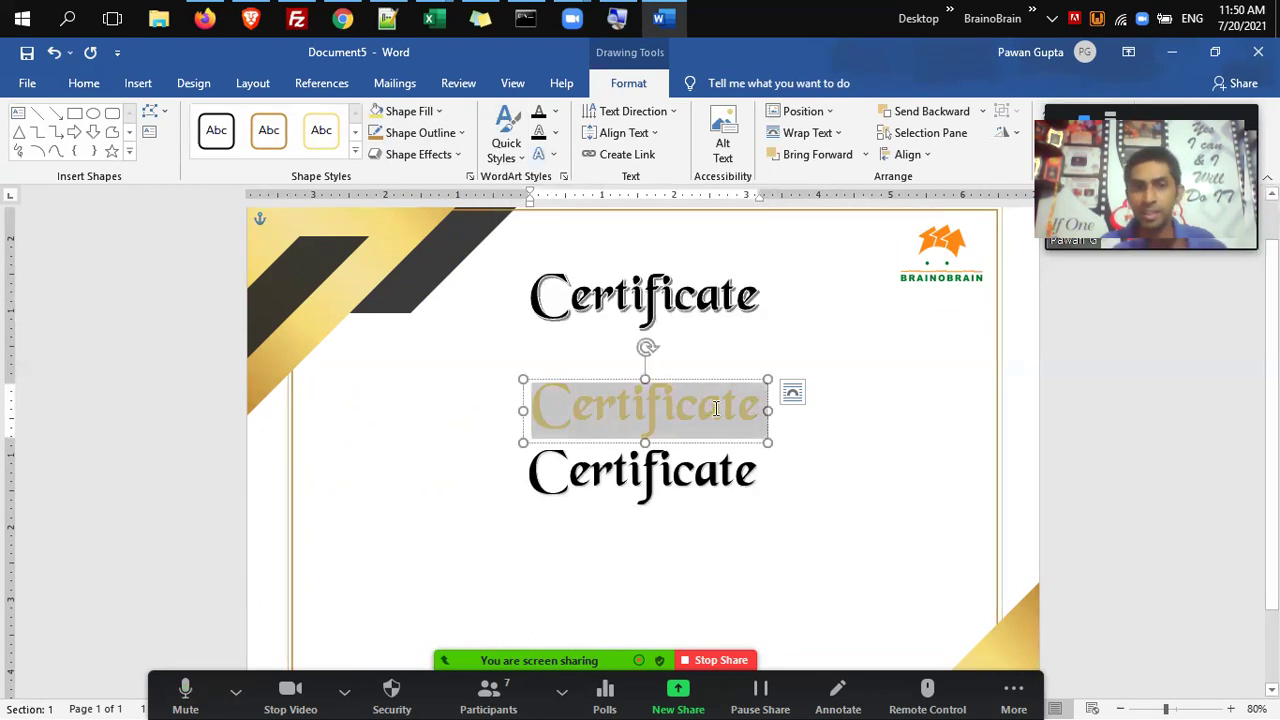
type("Of Pa")
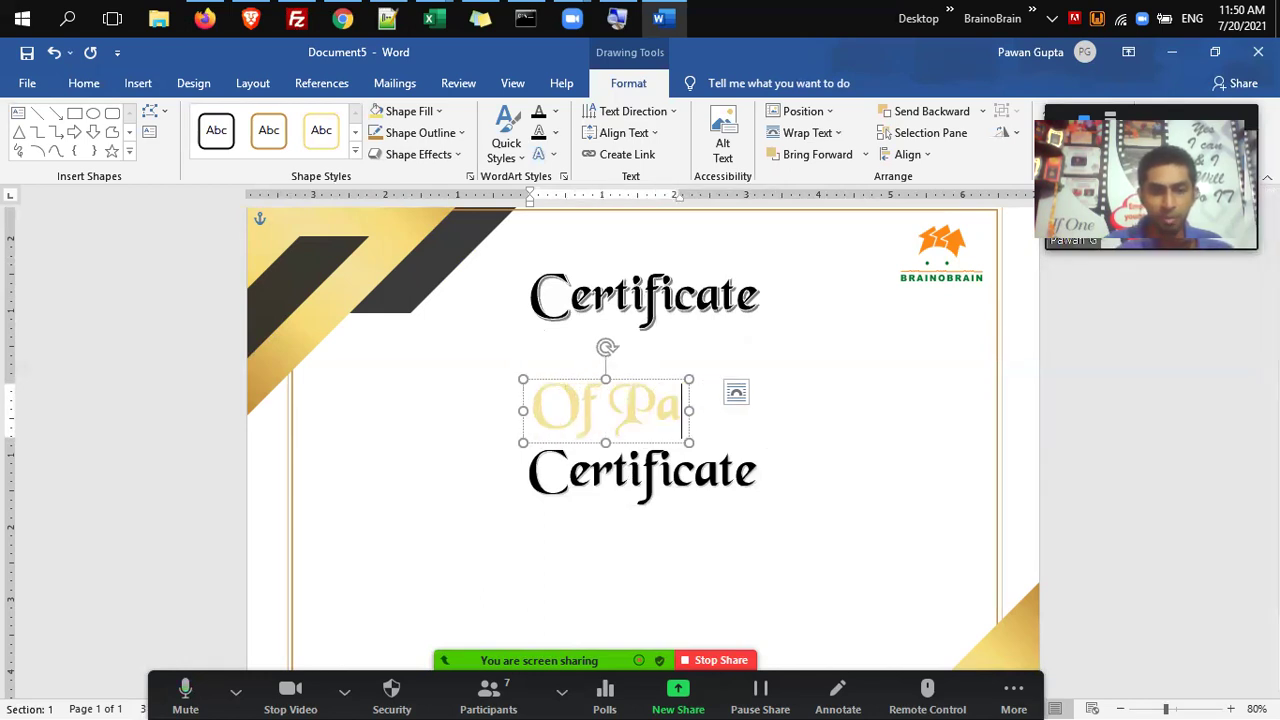
type("rticipation")
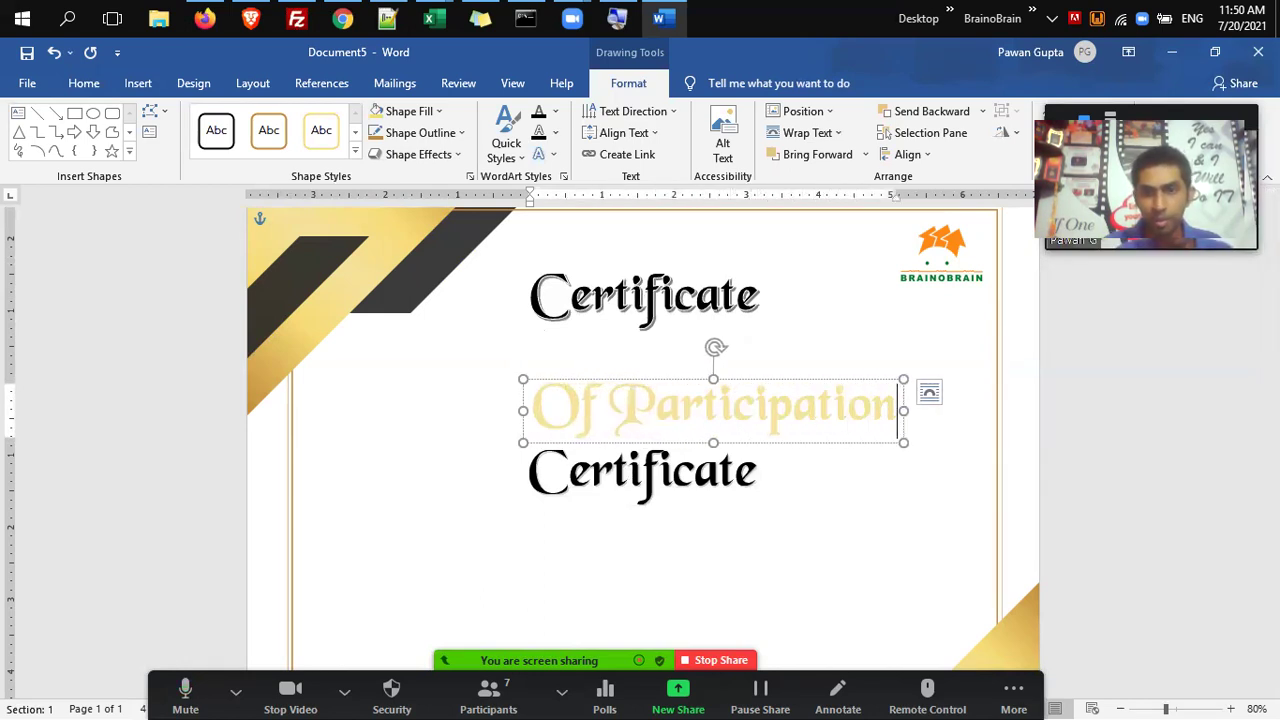
key("Escape")
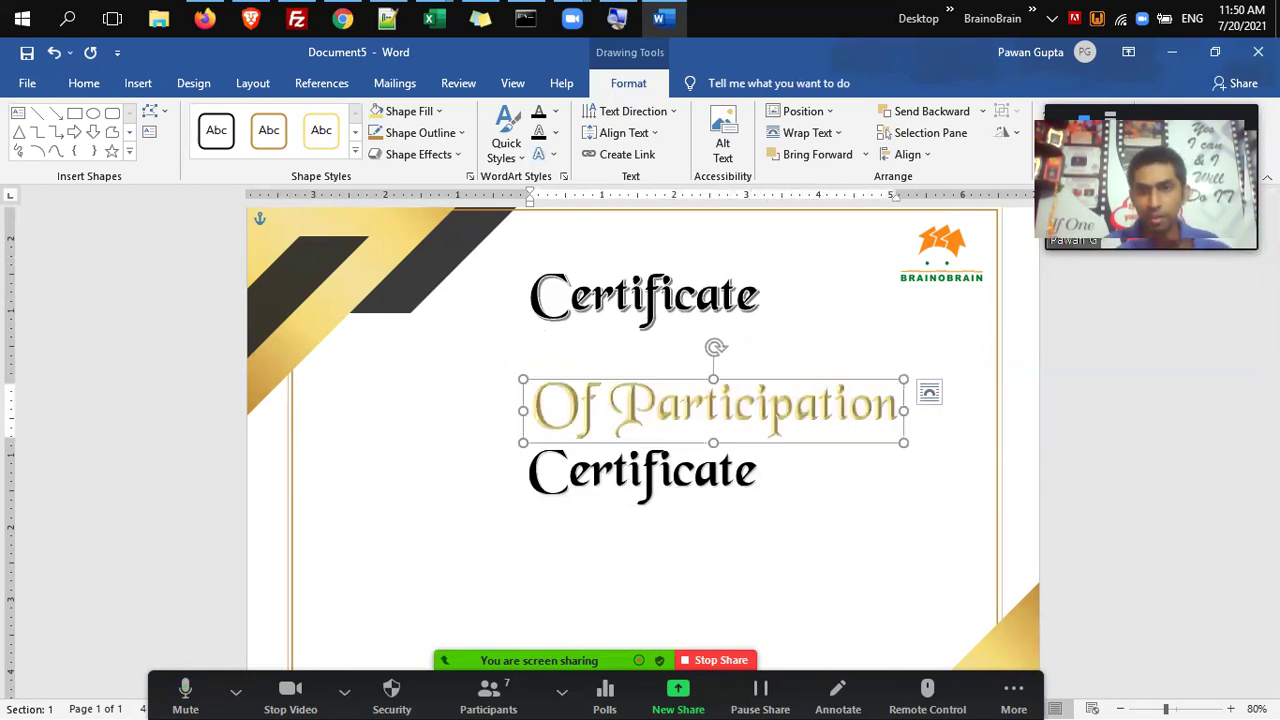
Move the gold "Of Participation" WordArt directly beneath the "Certificate" title and reduce its font size.
left_click_drag(779, 380, 717, 342)
key("ctrl+bracketleft")
key("ctrl+bracketleft")
key("ctrl+bracketleft")
key("ctrl+bracketleft")
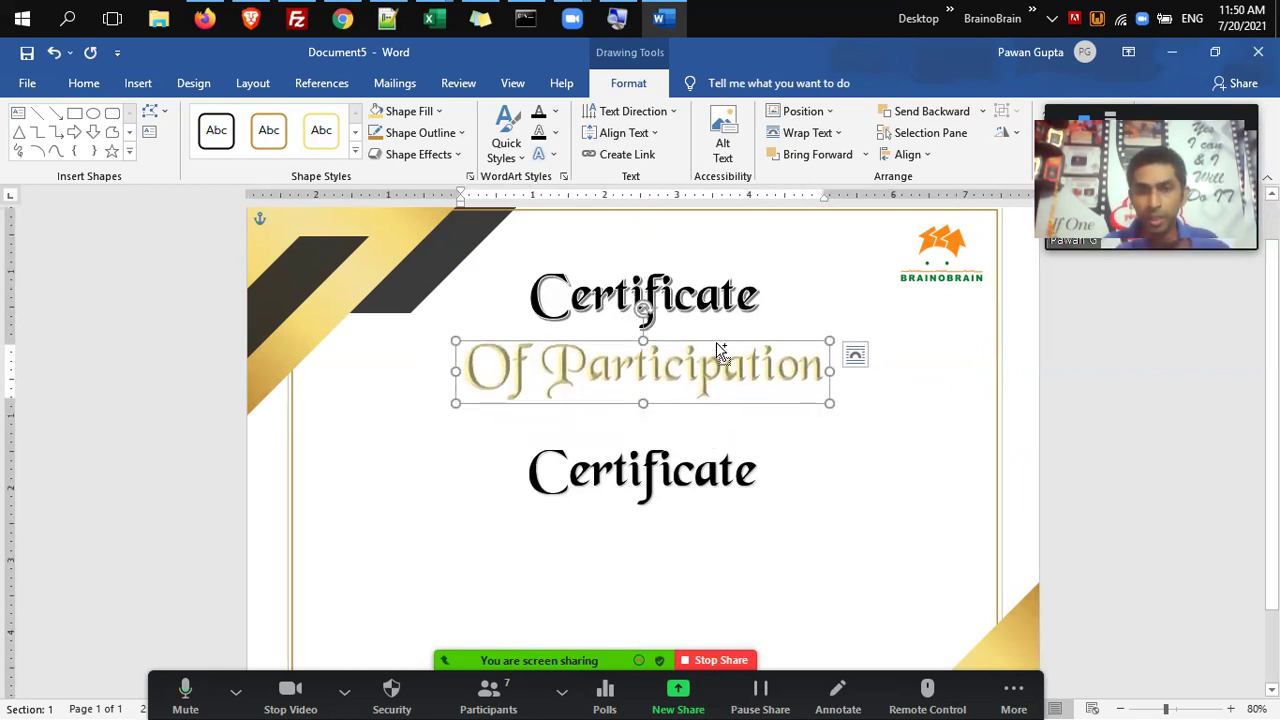
key("ctrl+bracketleft")
key("ctrl+bracketleft")
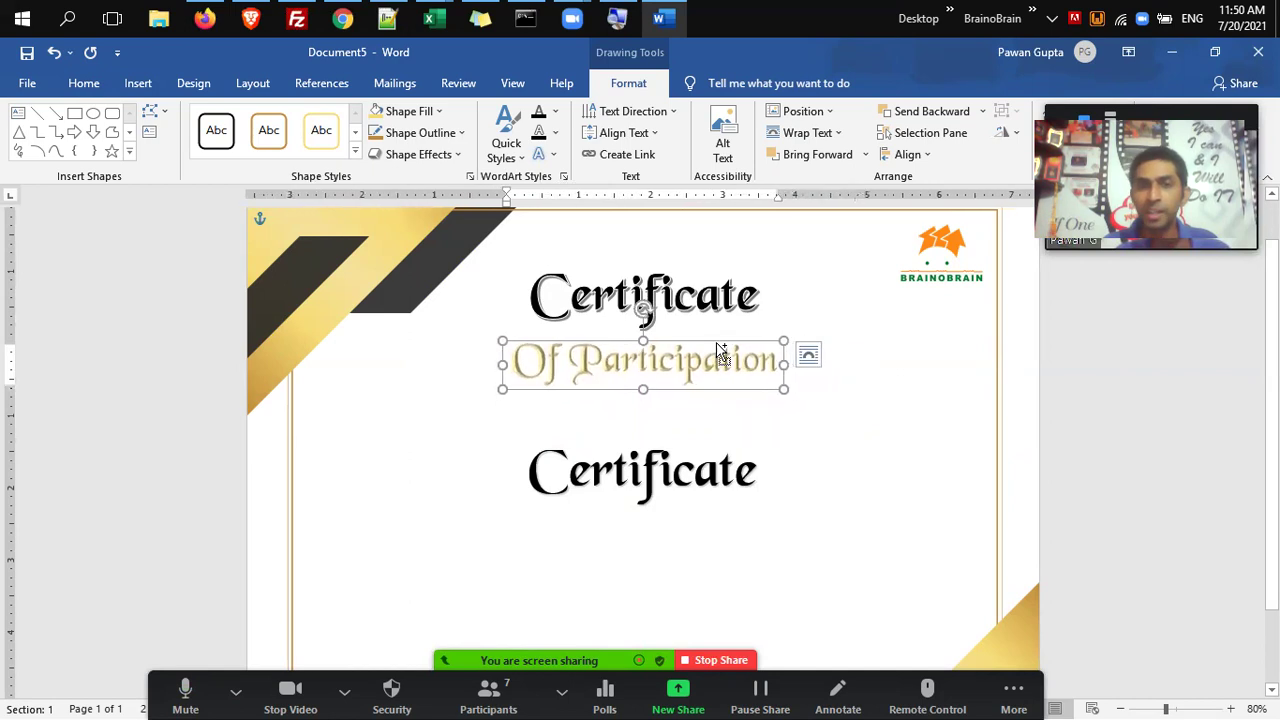
Replace the text of the lowest "Certificate" WordArt with "Name of Participants" and move it slightly up.
left_click(684, 447)
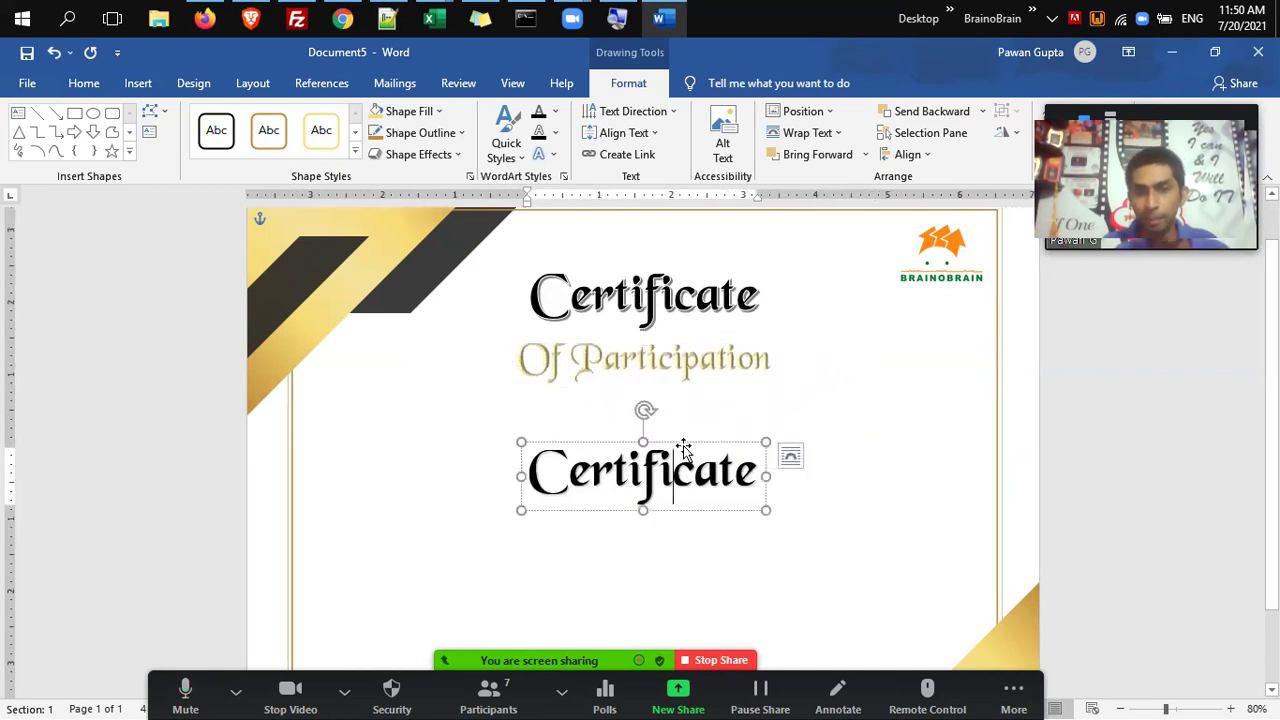
mouse_move(684, 438)
left_mouse_down()
mouse_move(683, 423)
mouse_move(686, 447)
left_mouse_up()
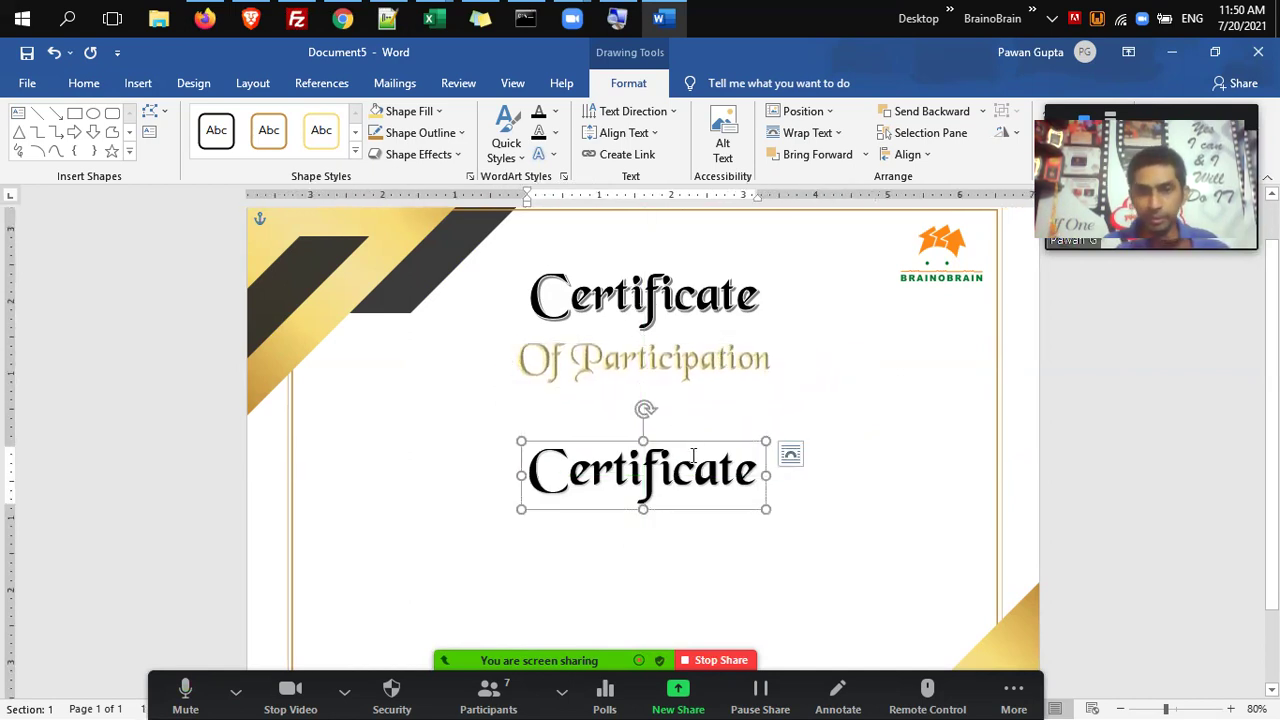
double_click(685, 455)
type("Name of Parti")
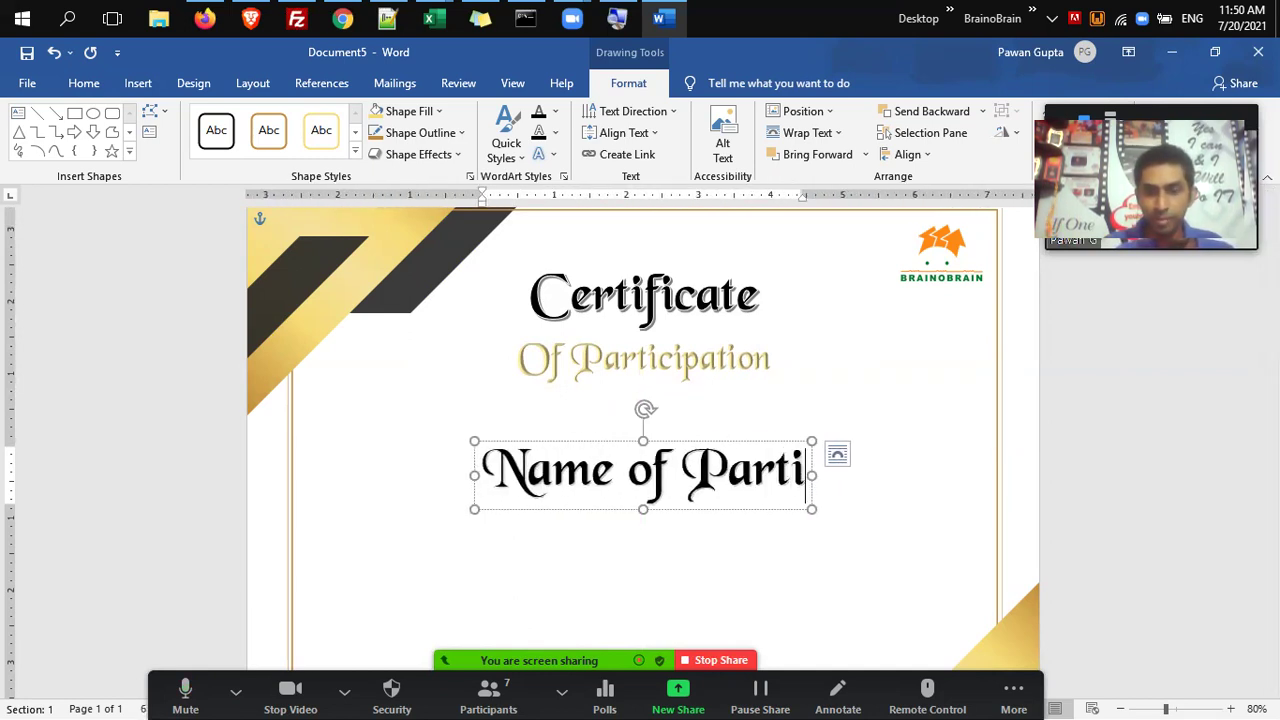
type("cipants")
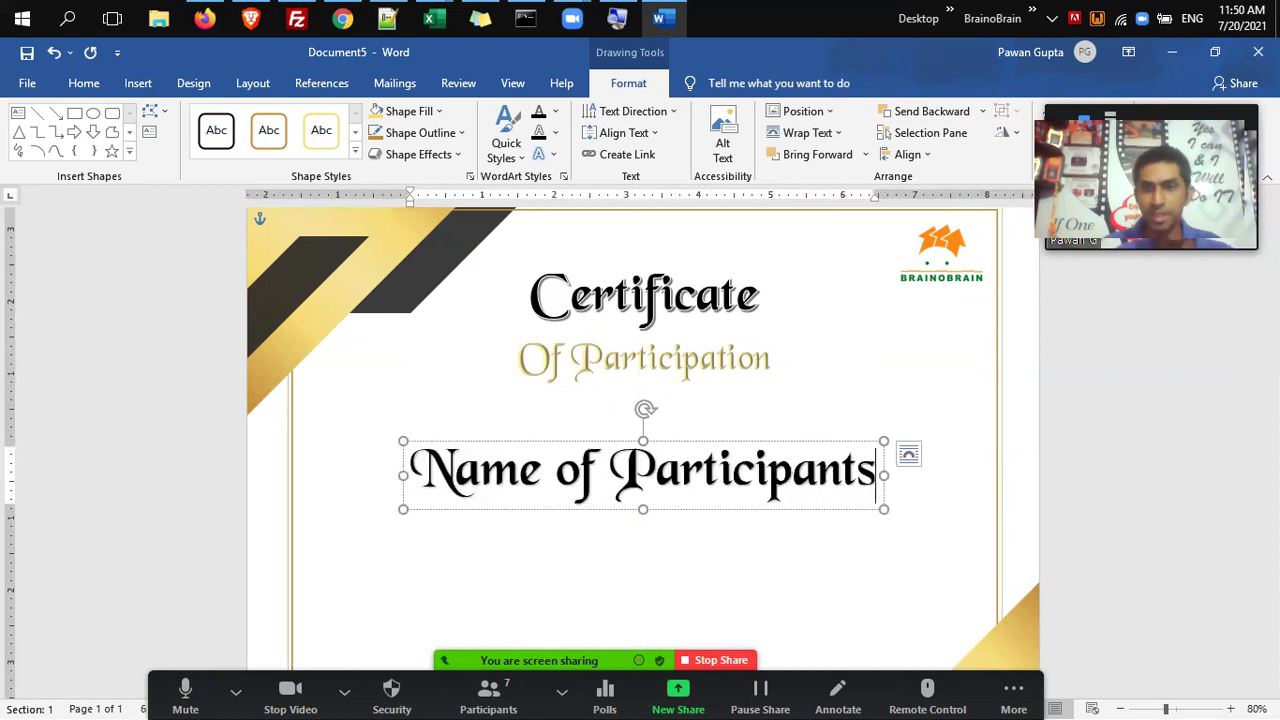
left_click_drag(706, 442, 711, 424)
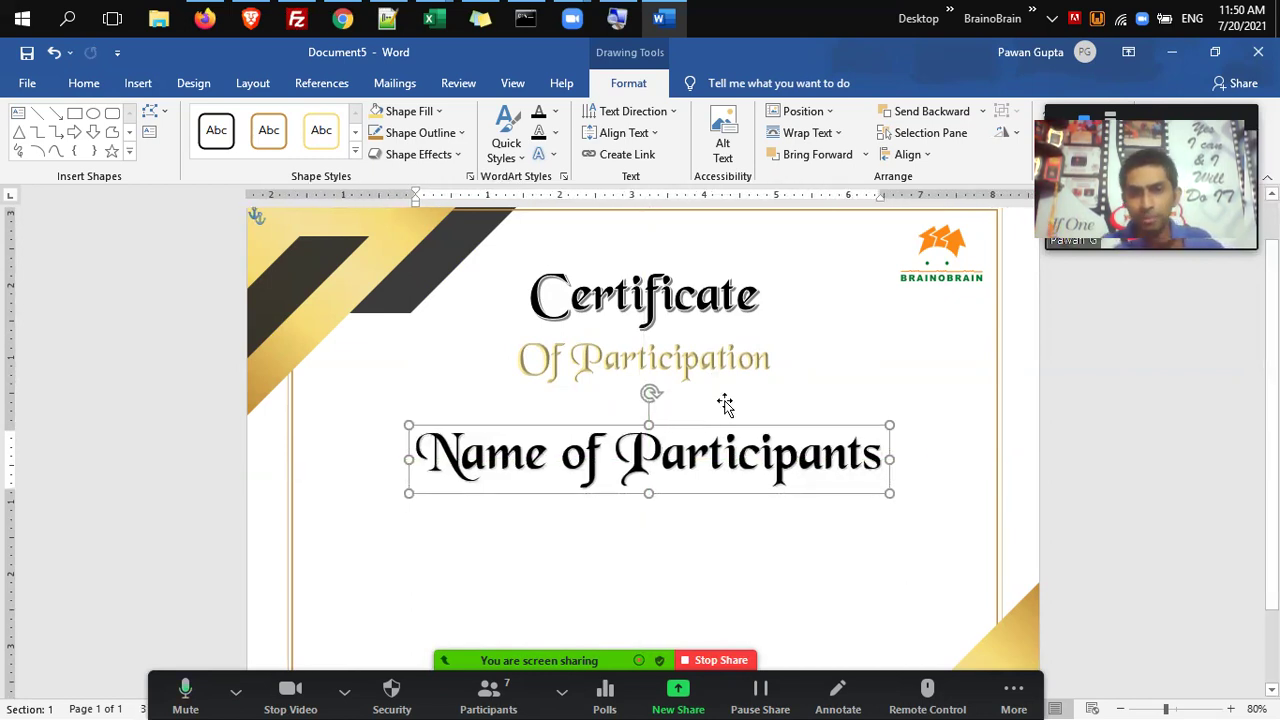
left_click(725, 404)
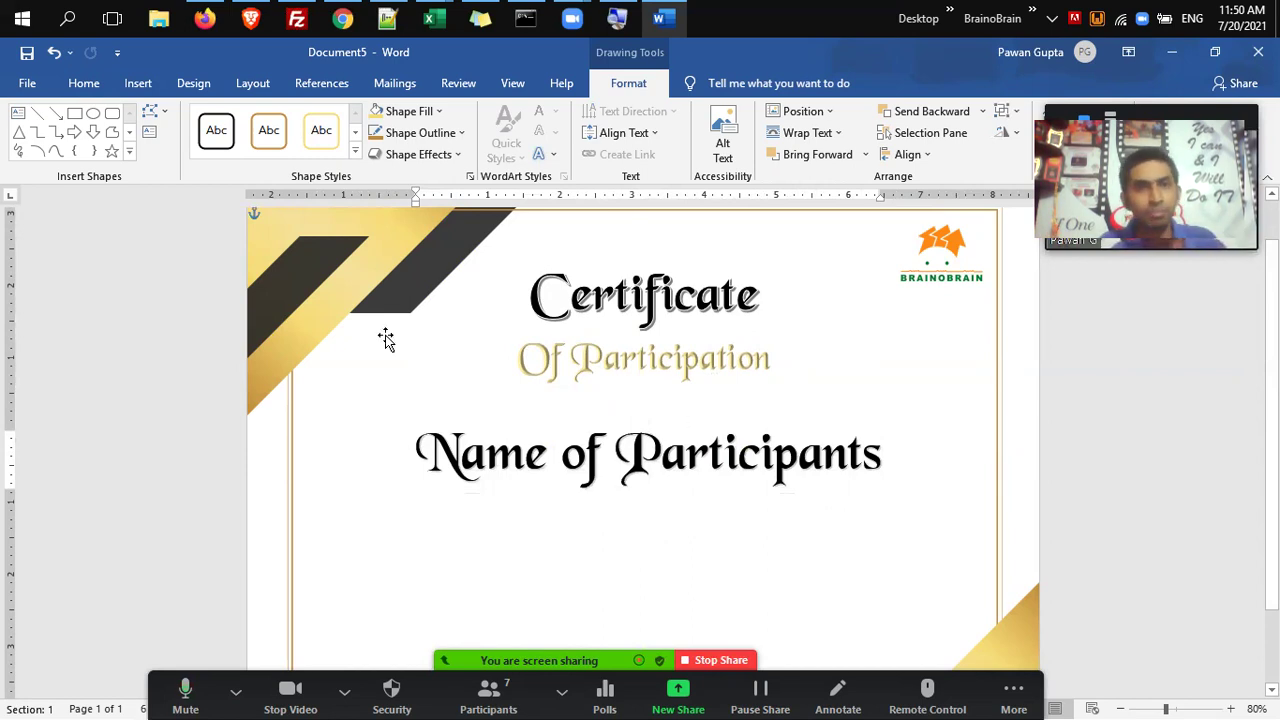
Draw a text box between "Of Participation" and the name line, containing the centered text "This is to certify that".
left_click(24, 119)
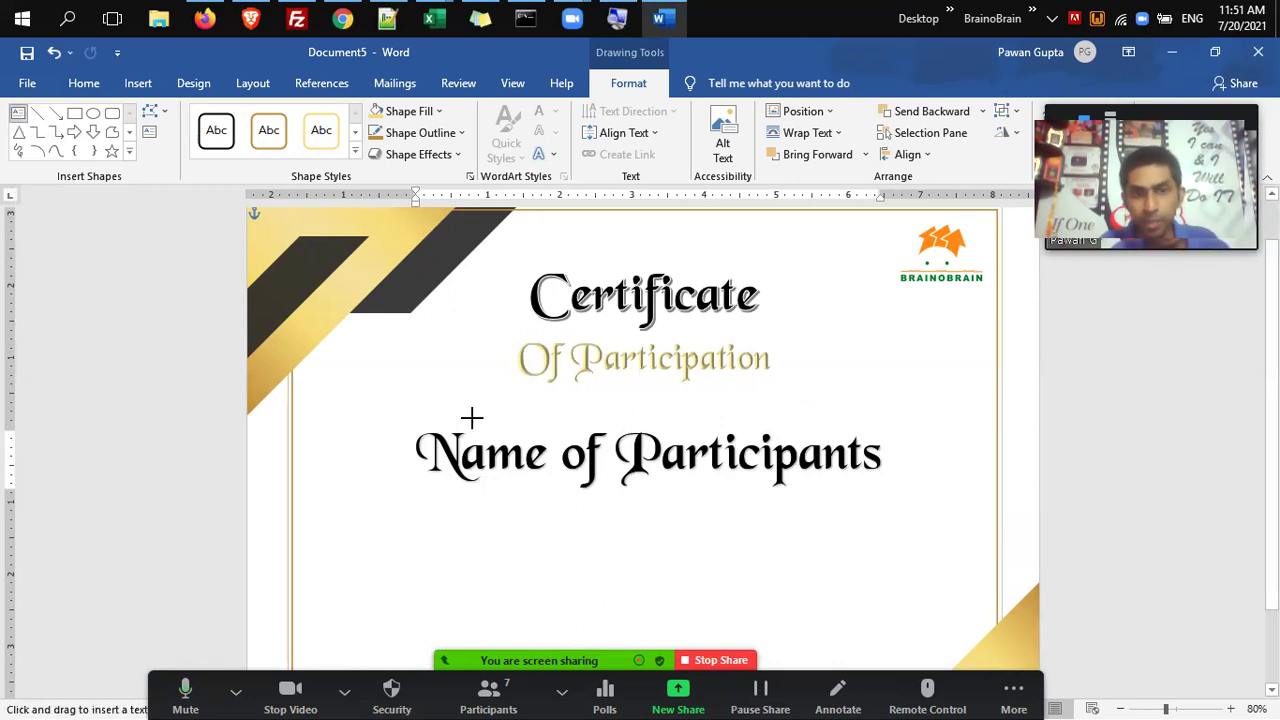
left_click_drag(459, 385, 839, 424)
type("This is")
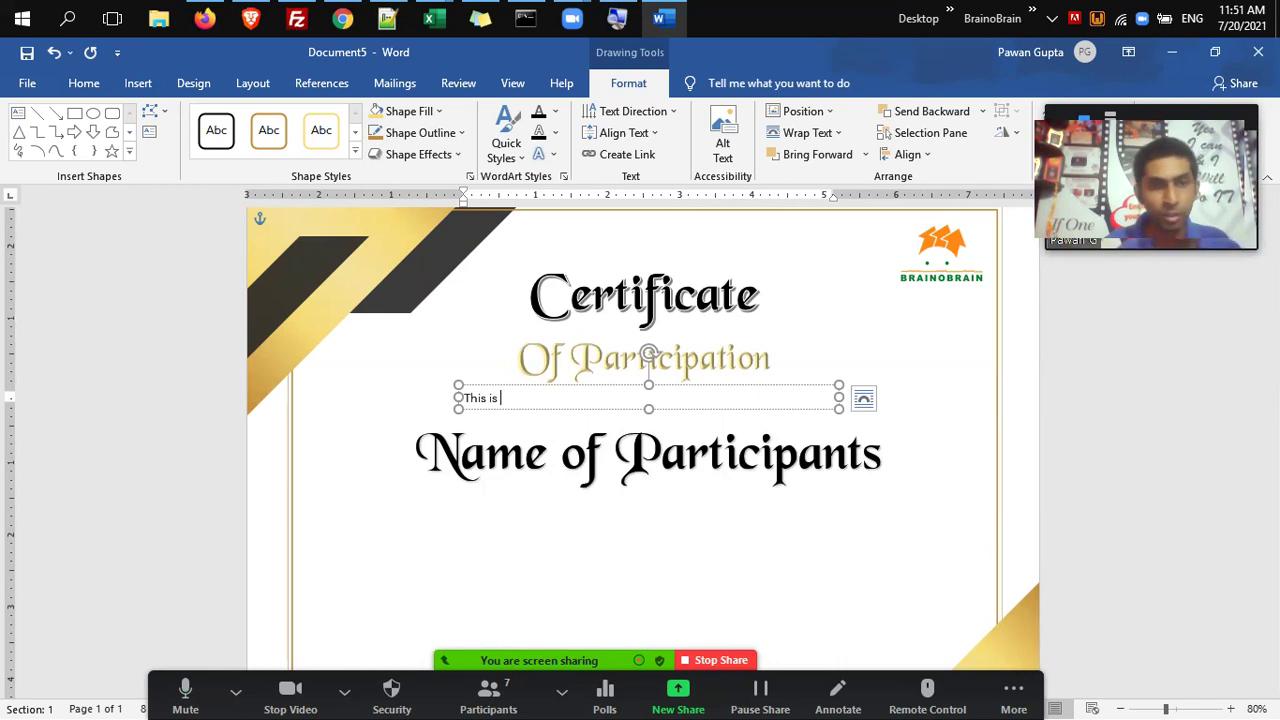
type("to cert")
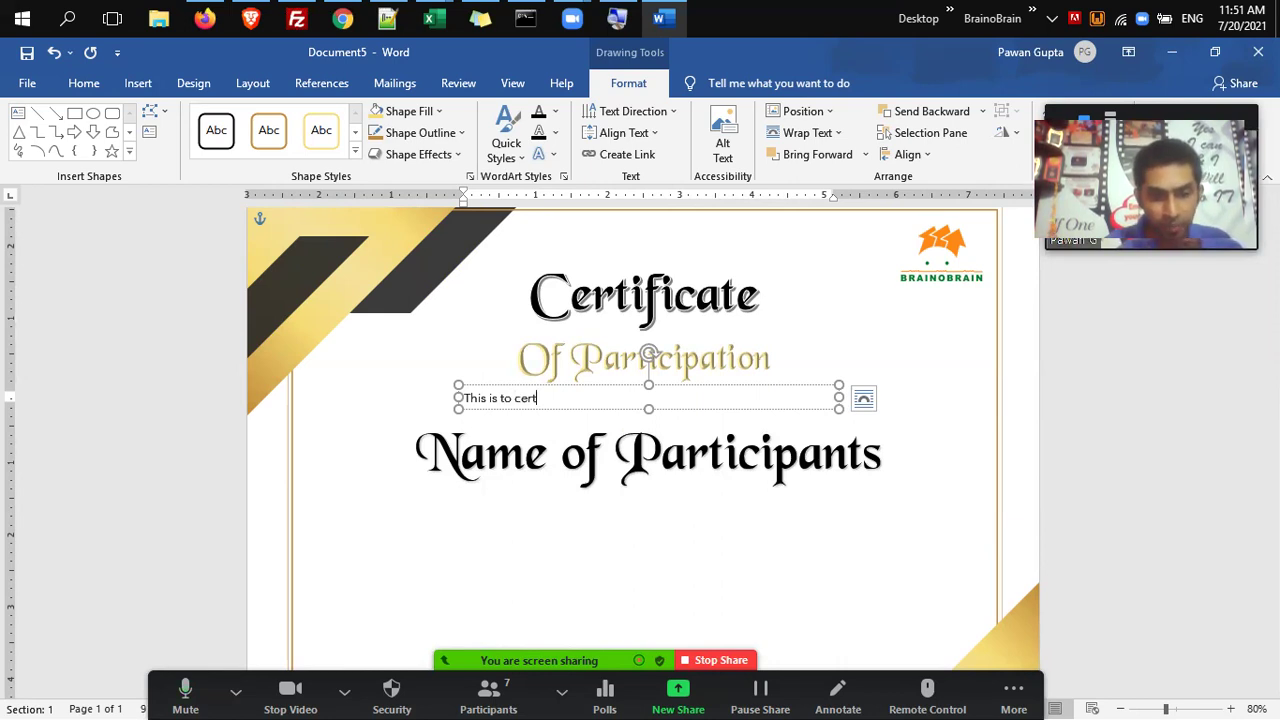
type("ify that")
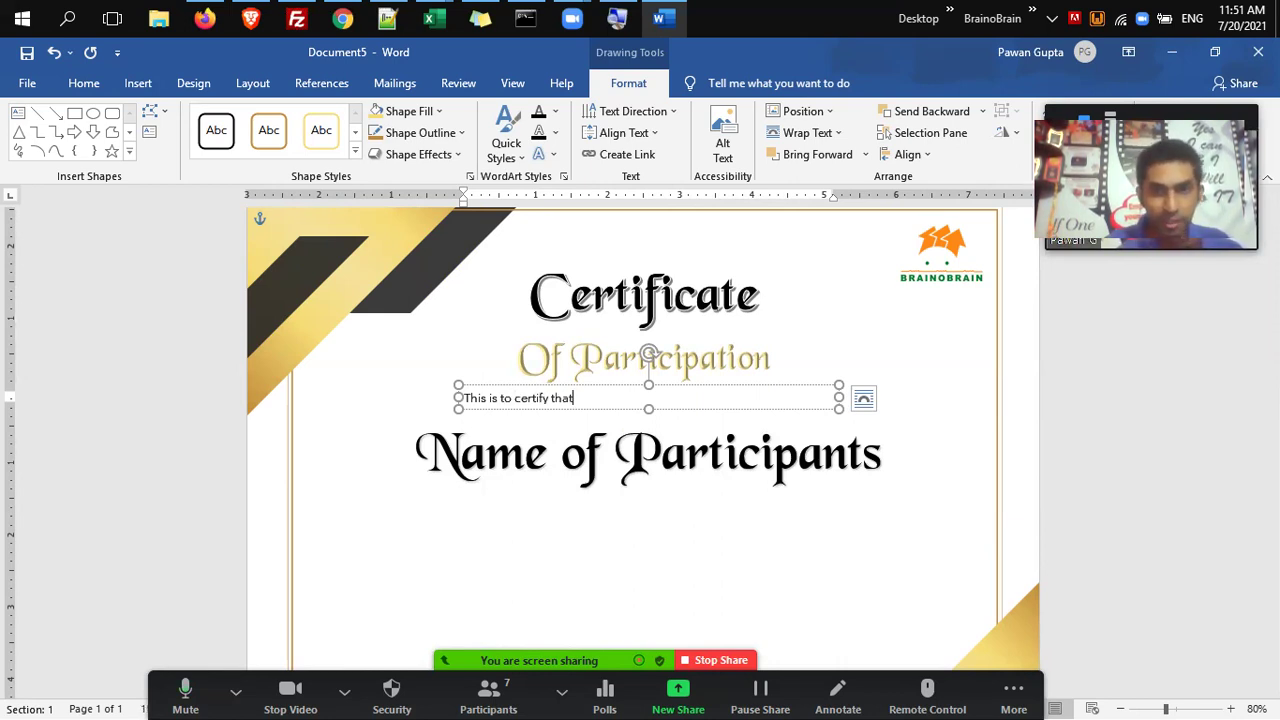
key("ctrl+e")
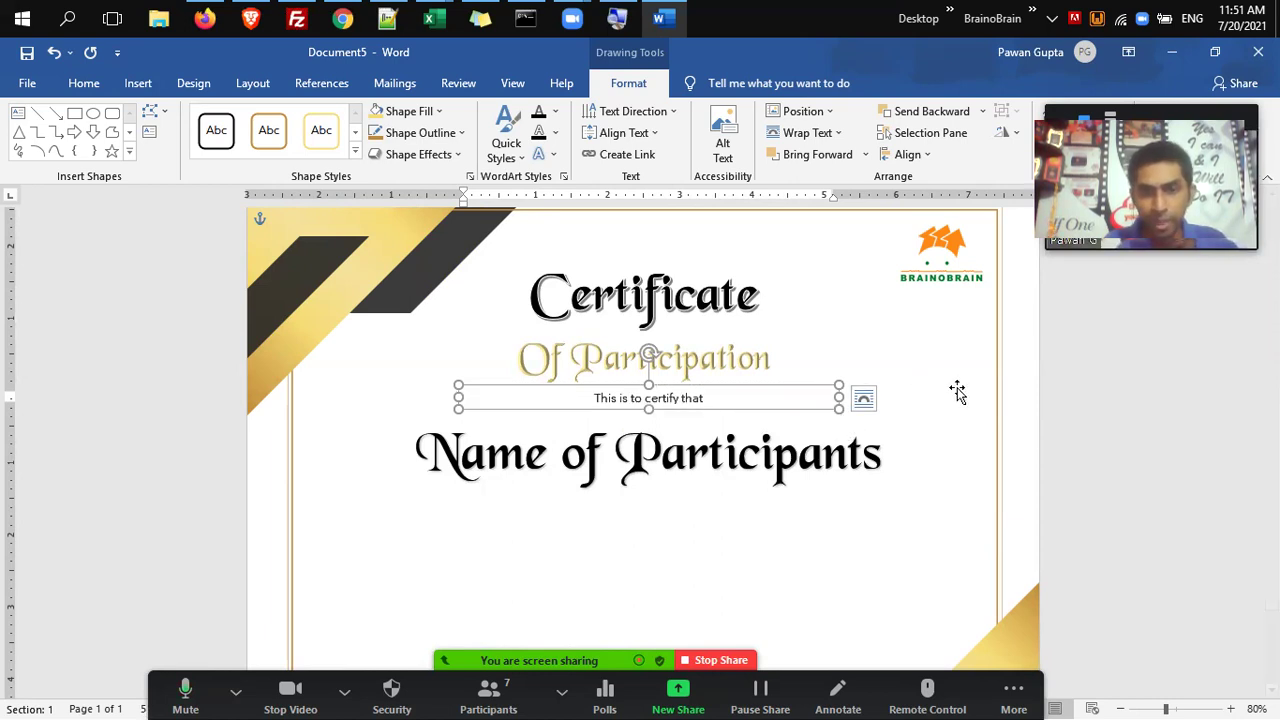
Enlarge the "This is to certify that" text and nudge its box down and to the left.
key("ctrl+bracketright")
key("ctrl+bracketright")
key("ctrl+bracketright")
key("Down")
key("Left")
key("Left")
key("Left")
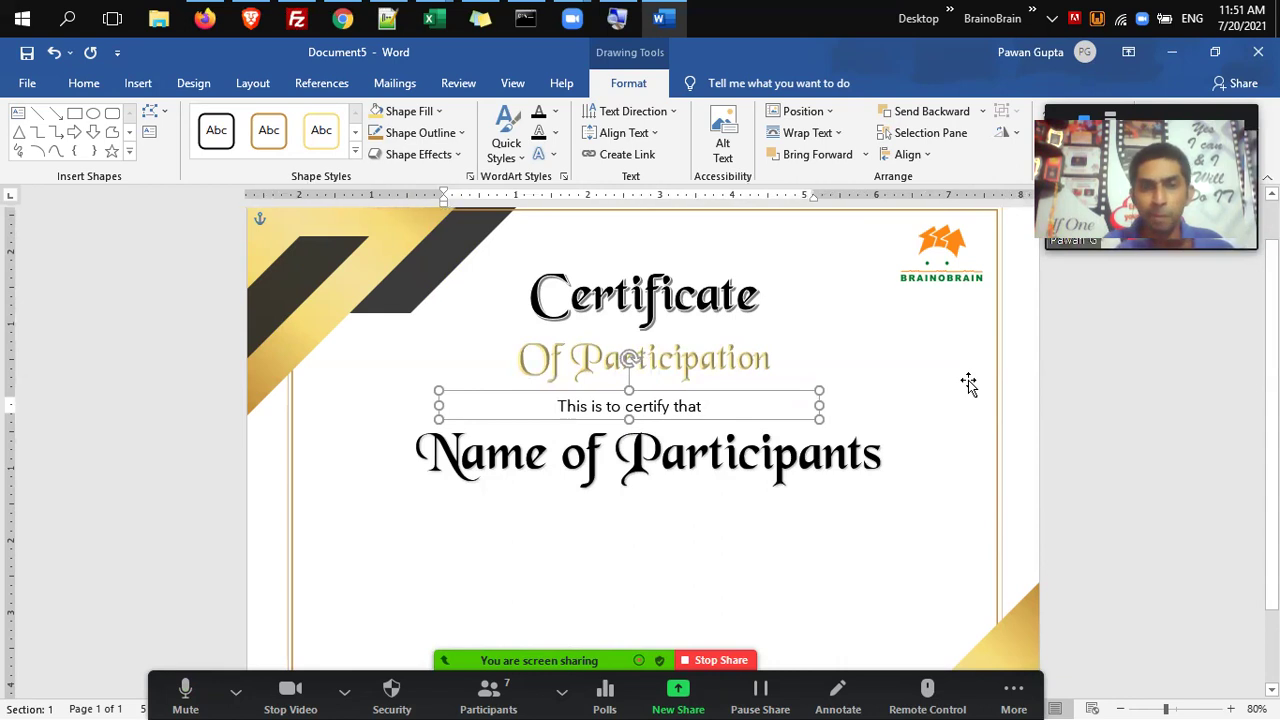
key("Down")
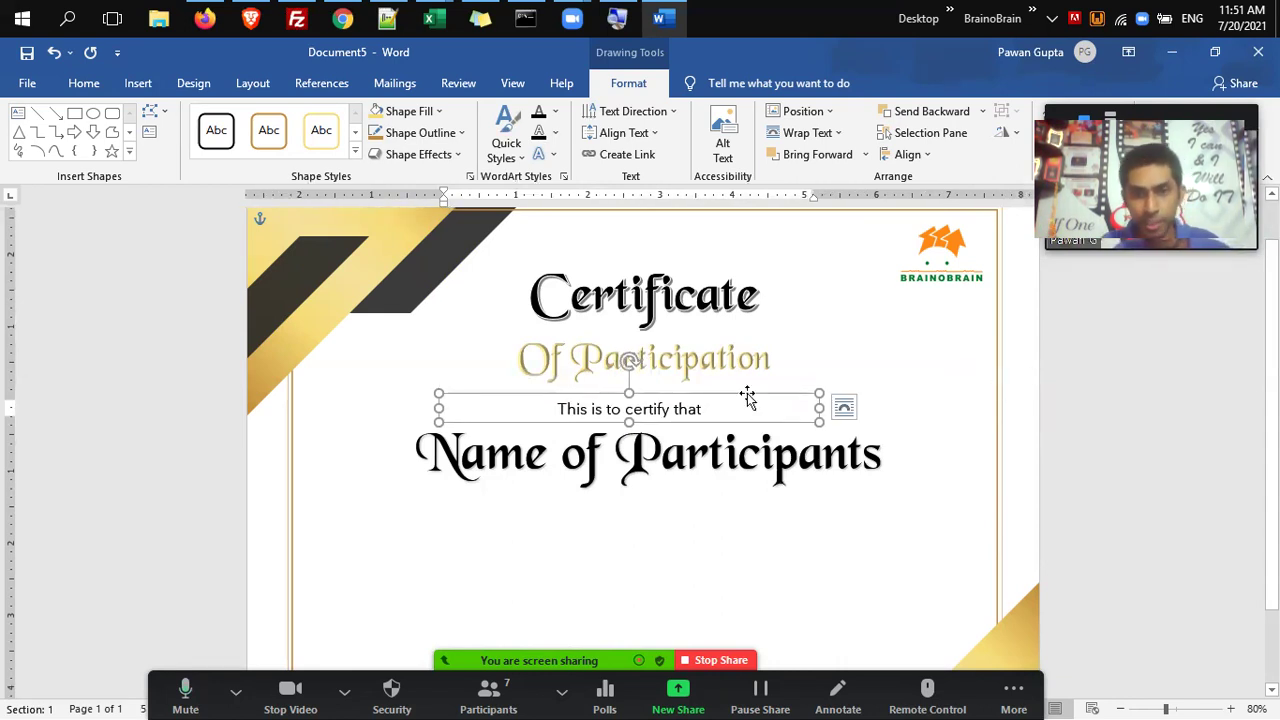
Duplicate the "This is to certify that" text box and place the copy below "Name of Participants".
key("ctrl+d")
left_click_drag(749, 415, 736, 497)
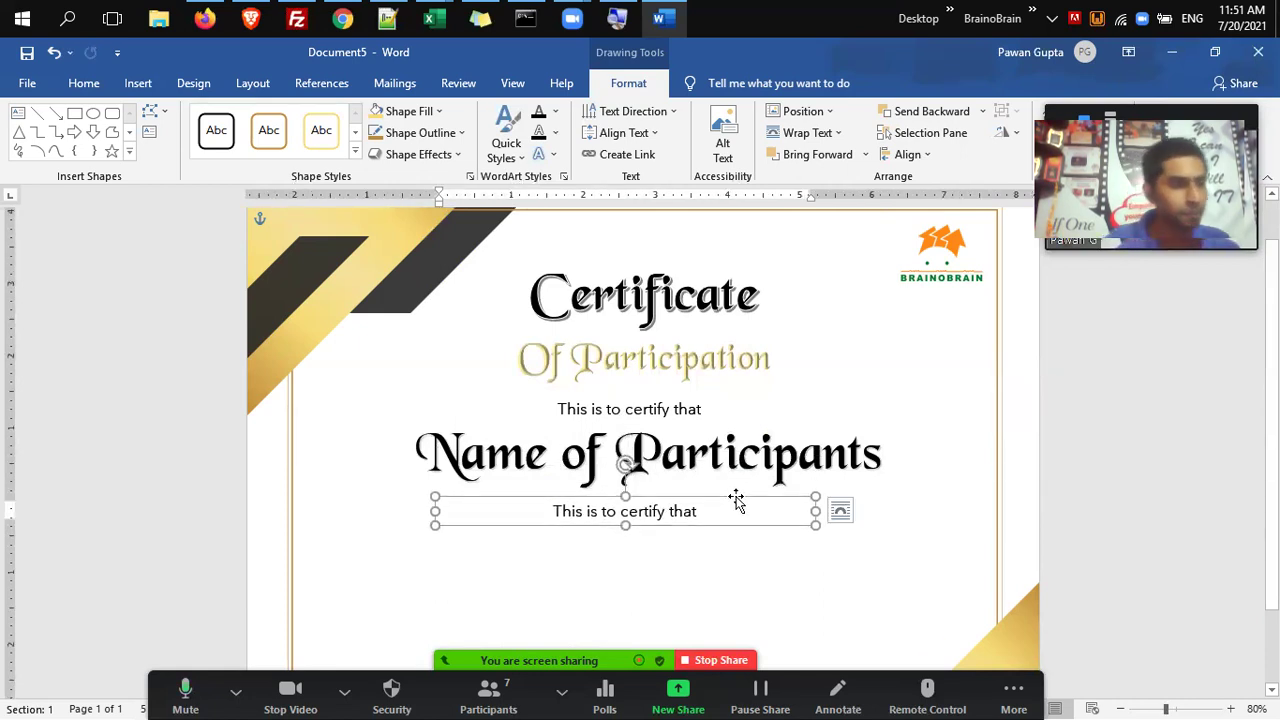
Replace the copied text box's wording with "Has successfully completed".
left_click(736, 500)
key("ctrl+a")
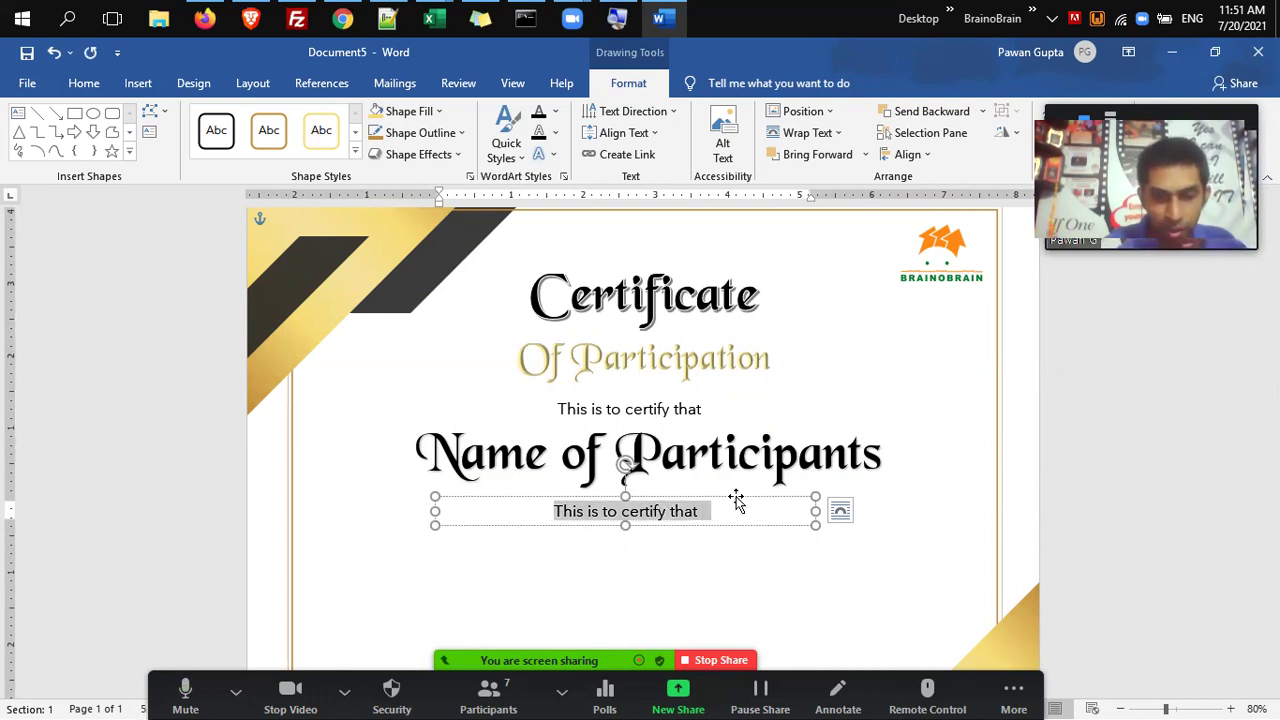
type("Has succes")
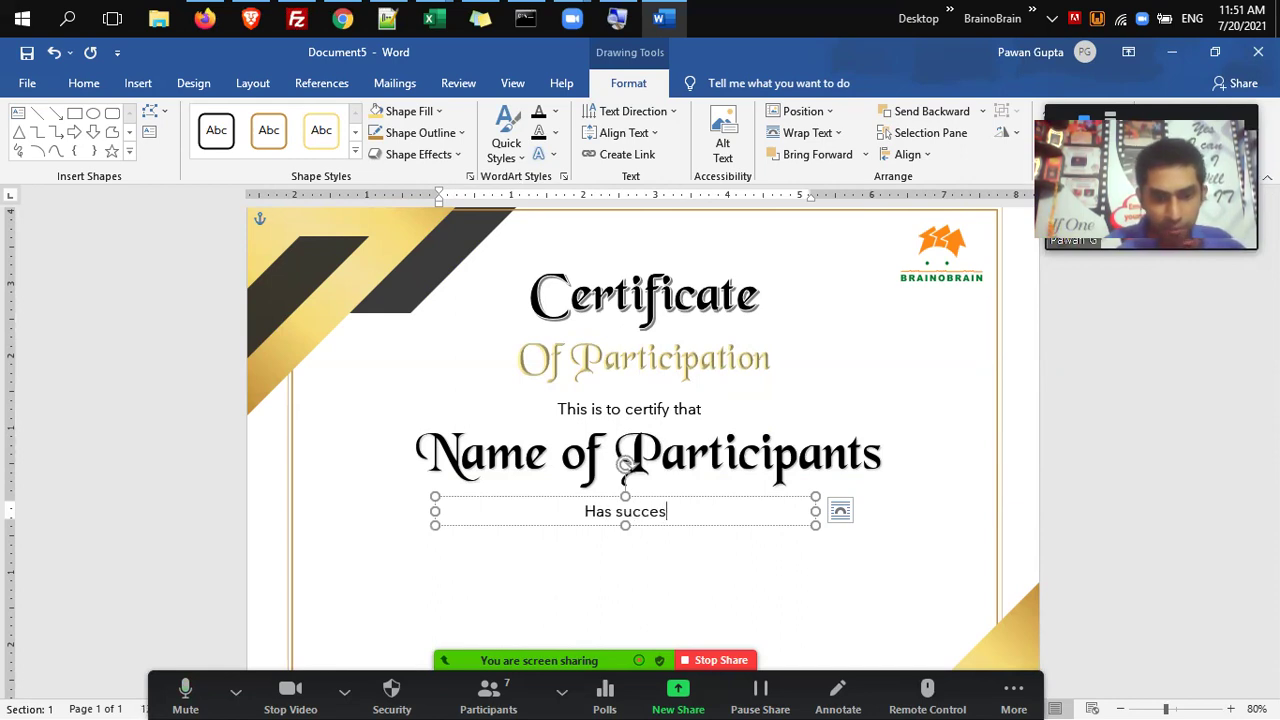
type("sful")
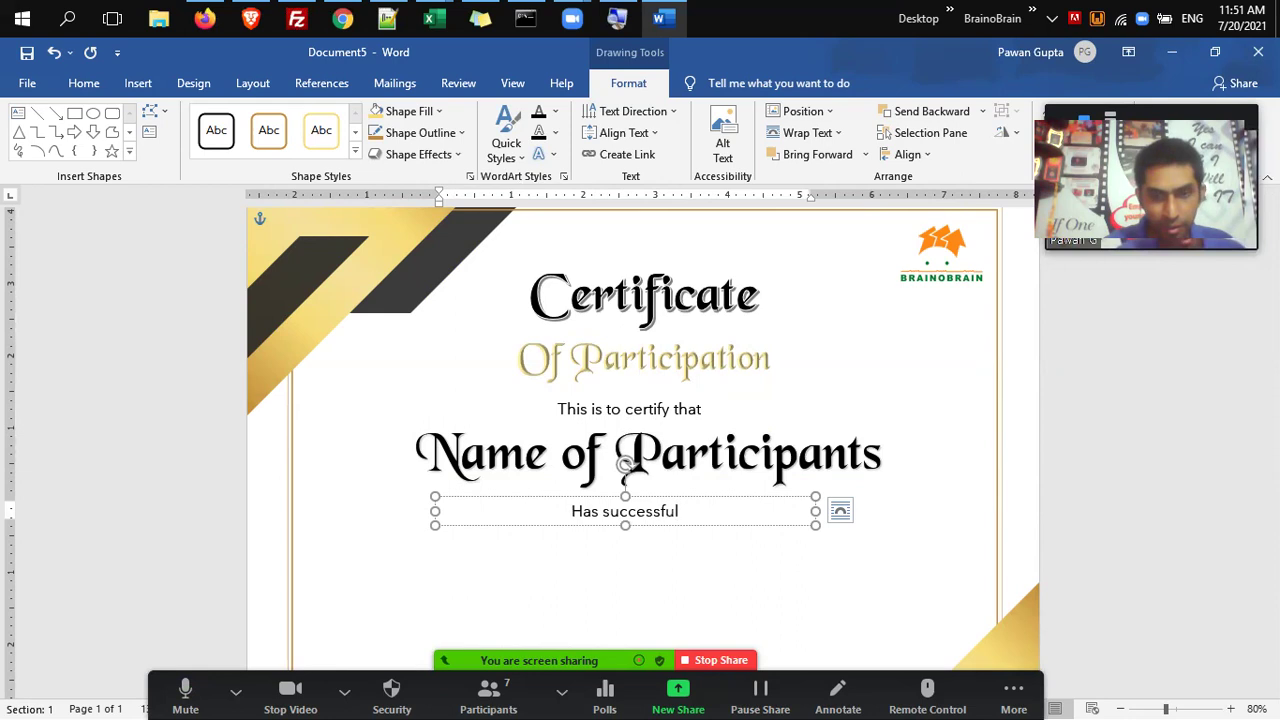
type("ly comp")
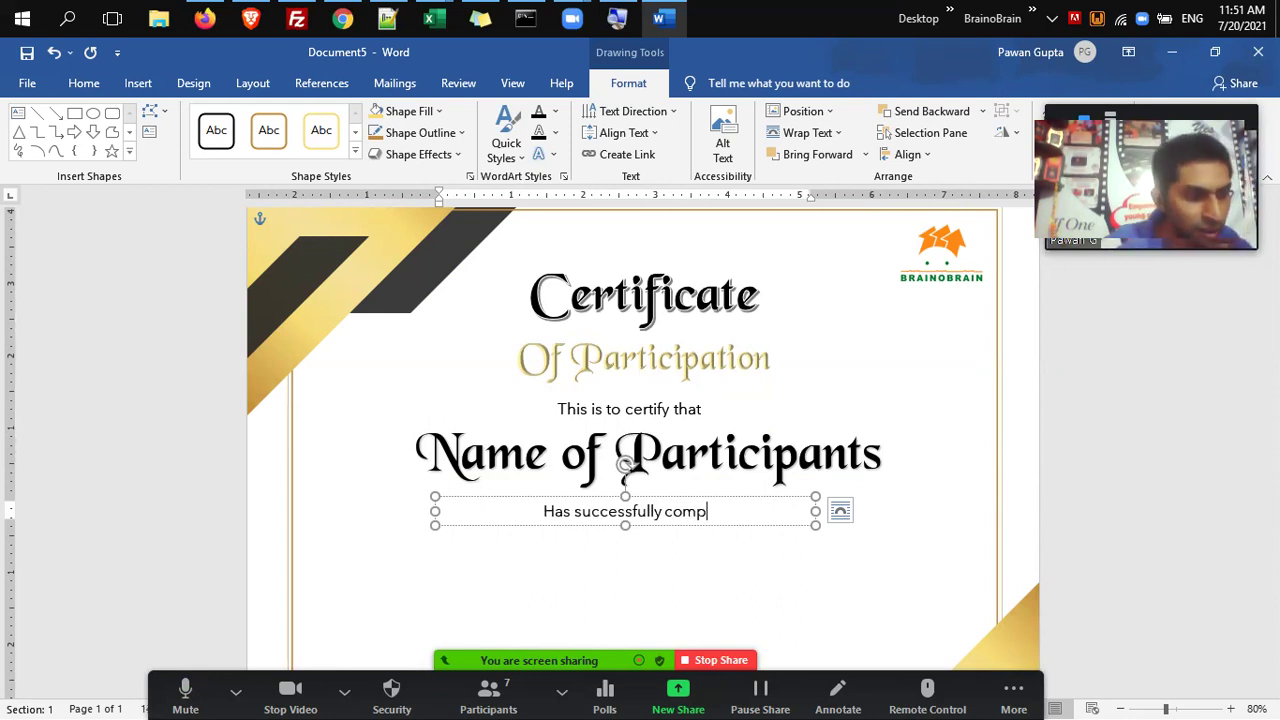
type("e")
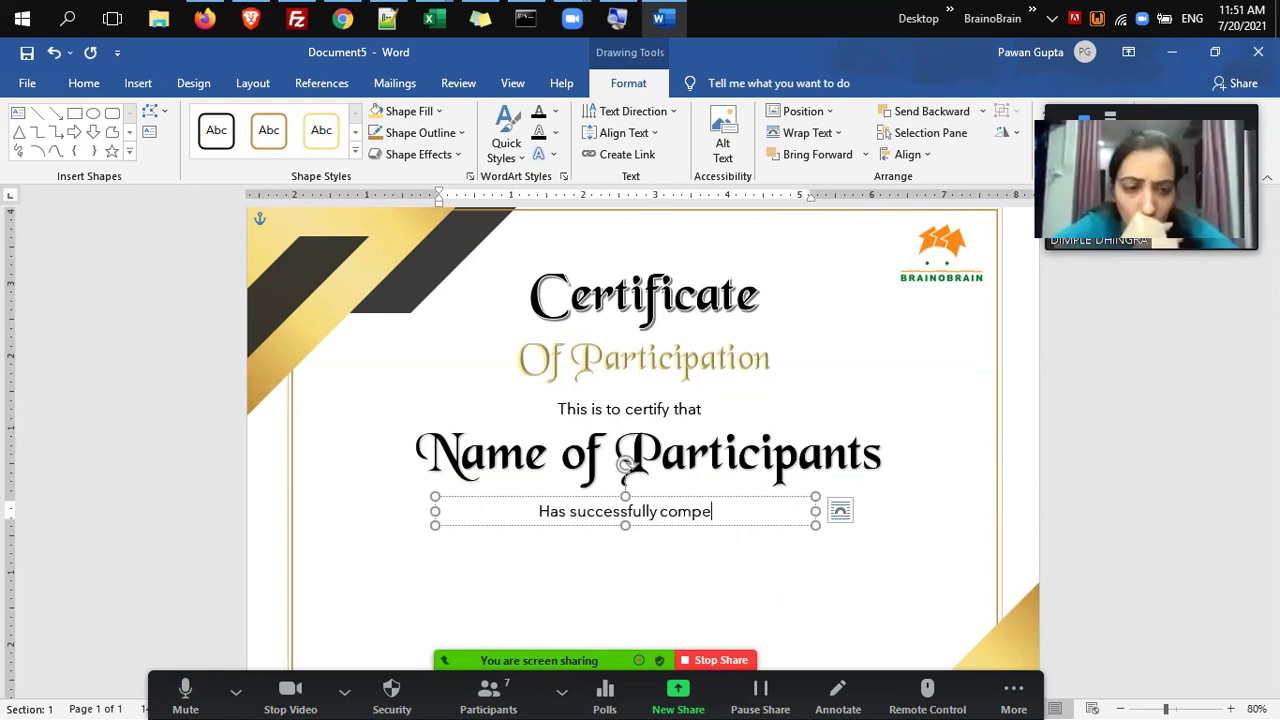
type("p")
key("BackSpace")
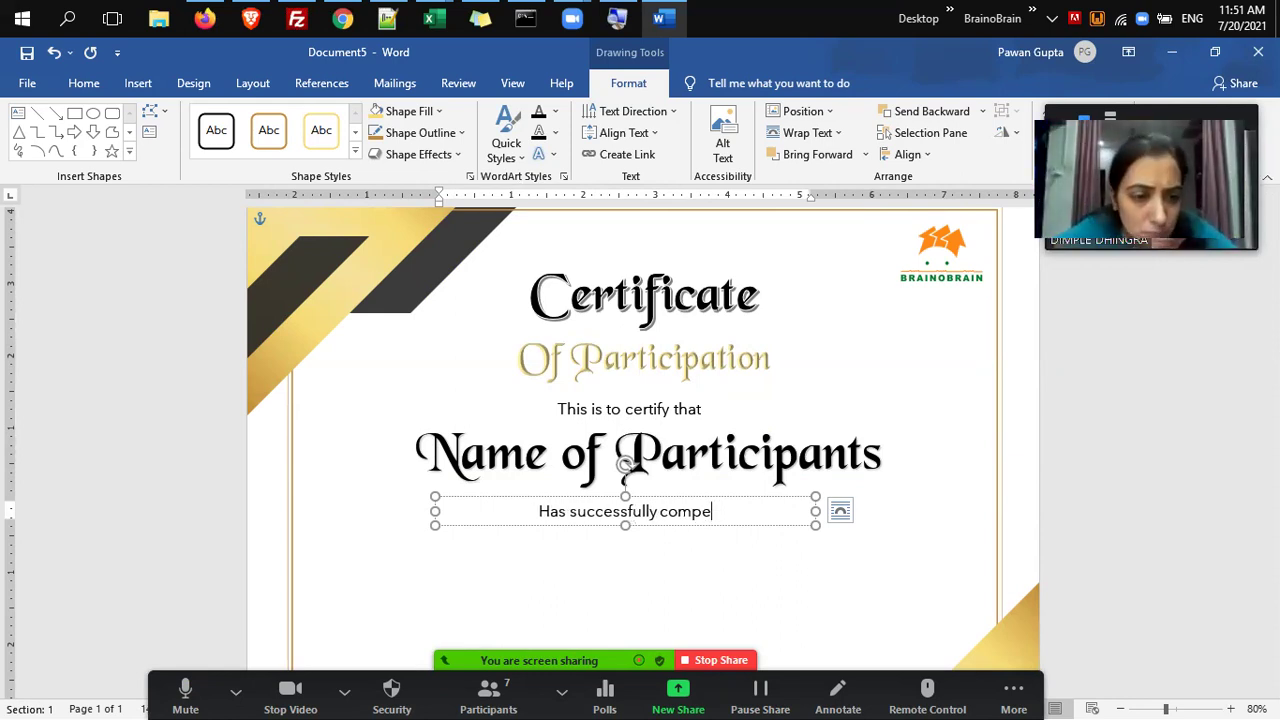
type("leted")
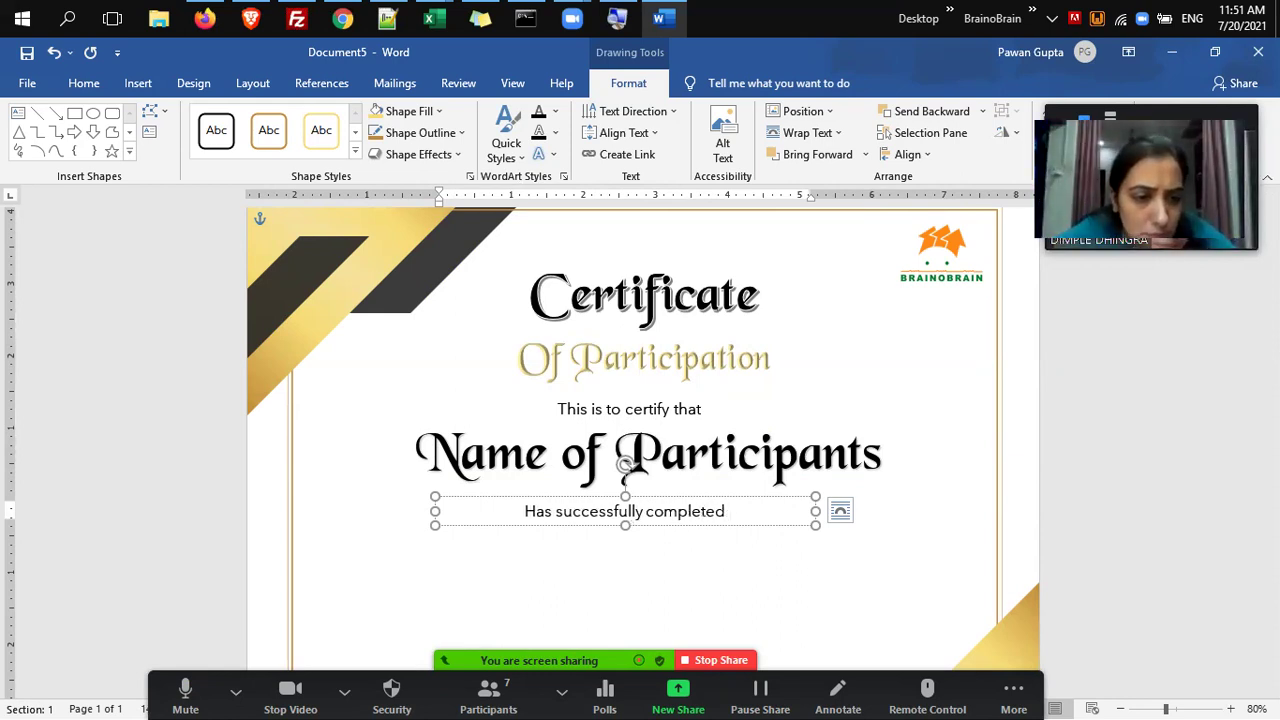
Reword the line below the participant name as "has achieved excellence as", center it and shift its box slightly up.
key("ctrl+shift+Left")
key("ctrl+shift+Left")
key("ctrl+shift+Left")
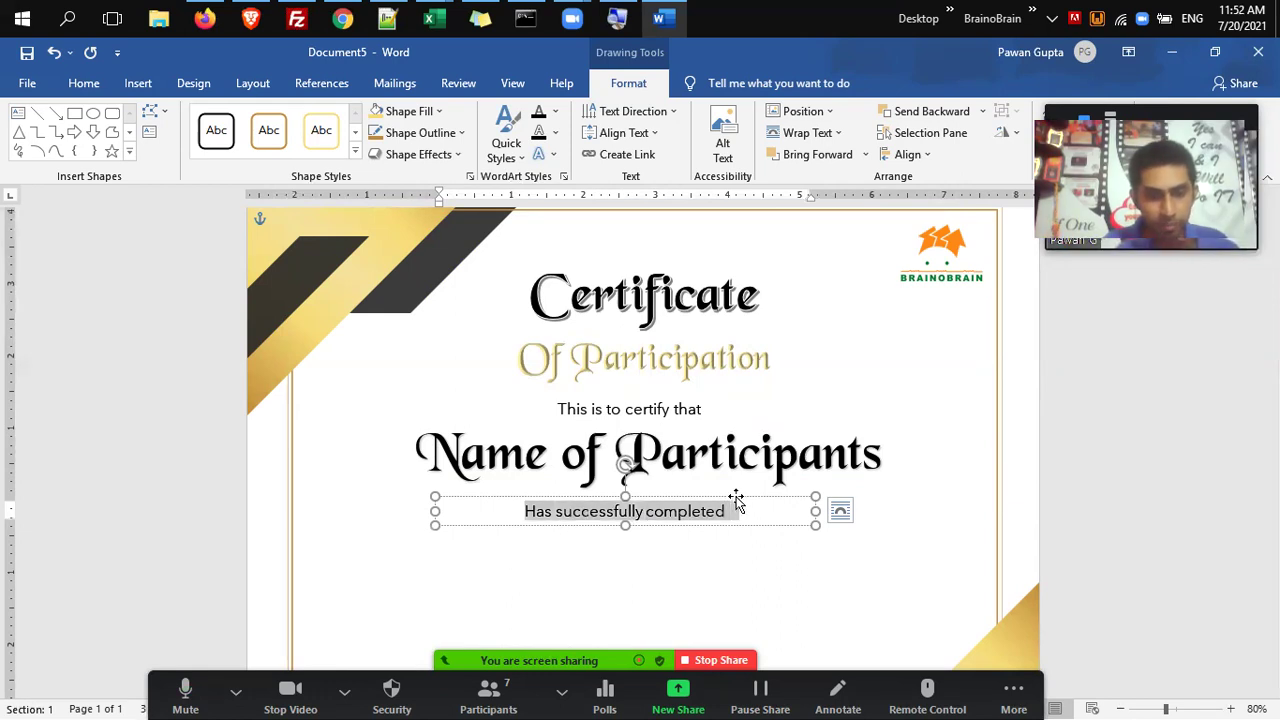
key("BackSpace")
type("ghd")
key("BackSpace")
key("BackSpace")
key("BackSpace")
key("BackSpace")
type("has achieved ")
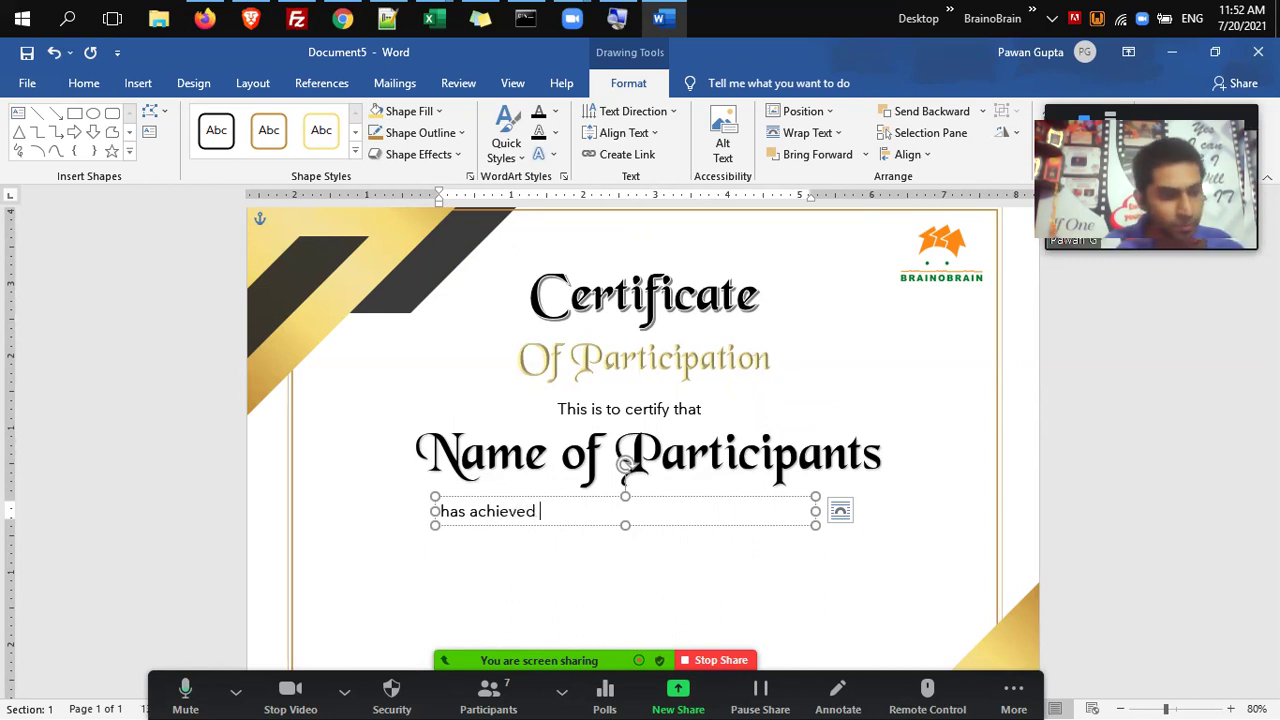
type("excellence")
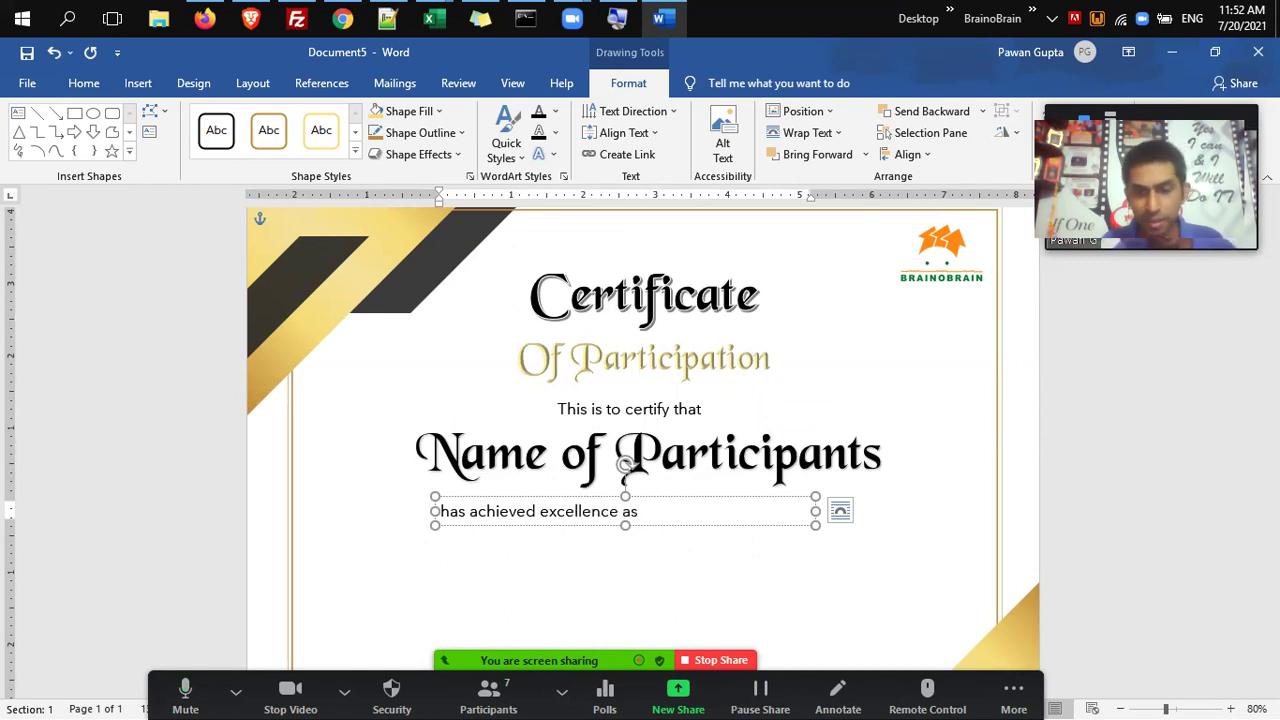
type(" as")
key("BackSpace")
key("ctrl+e")
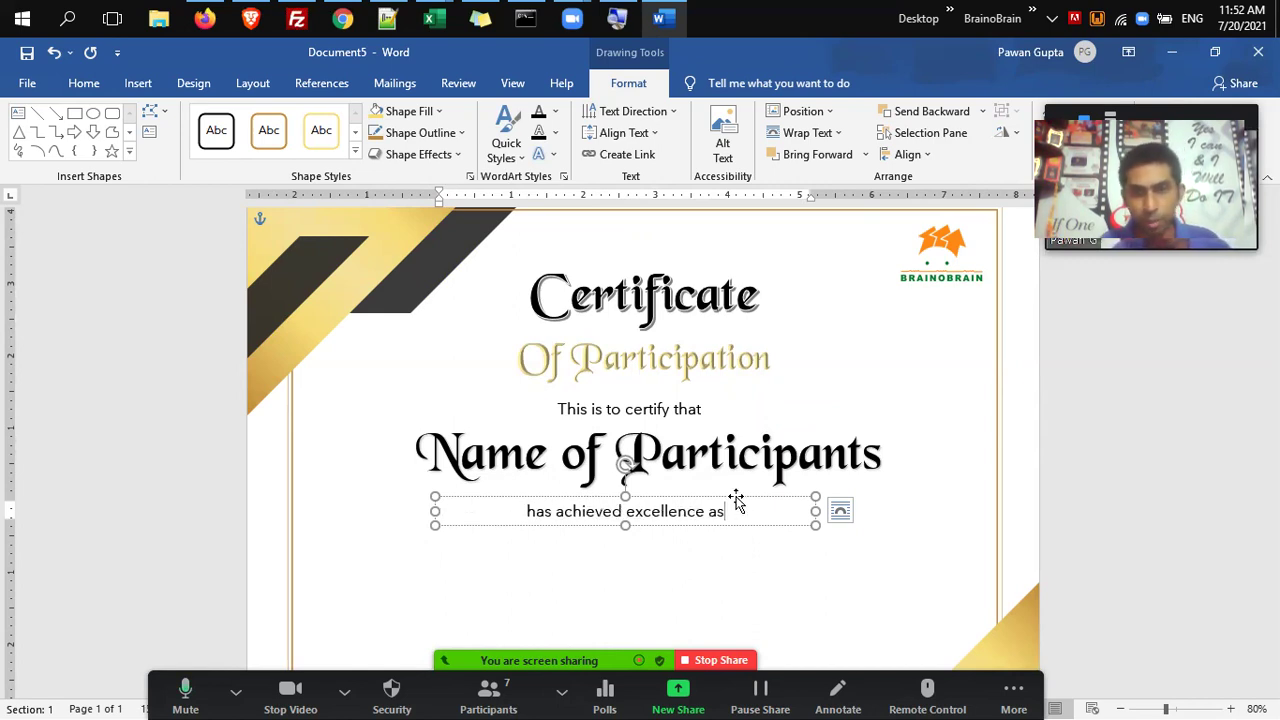
left_click_drag(736, 500, 737, 496)
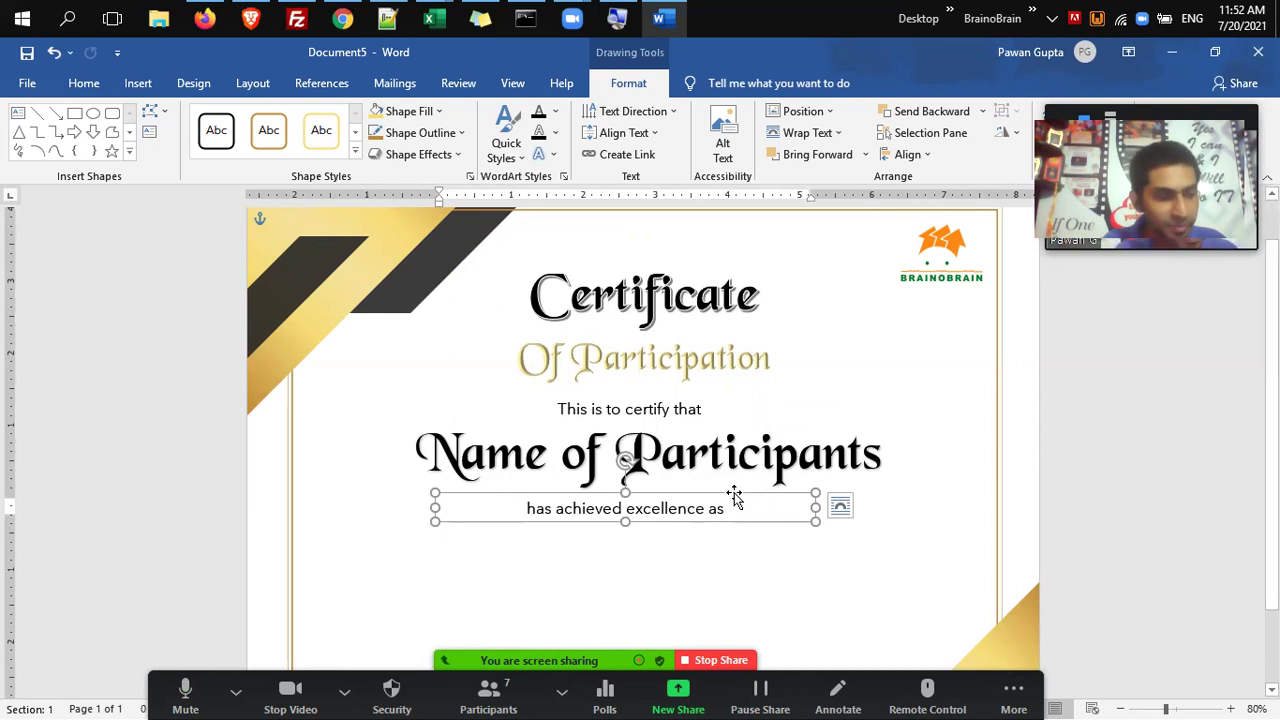
Place a copy of the "has achieved excellence as" text box below the original, with bold and larger text.
key("ctrl+v")
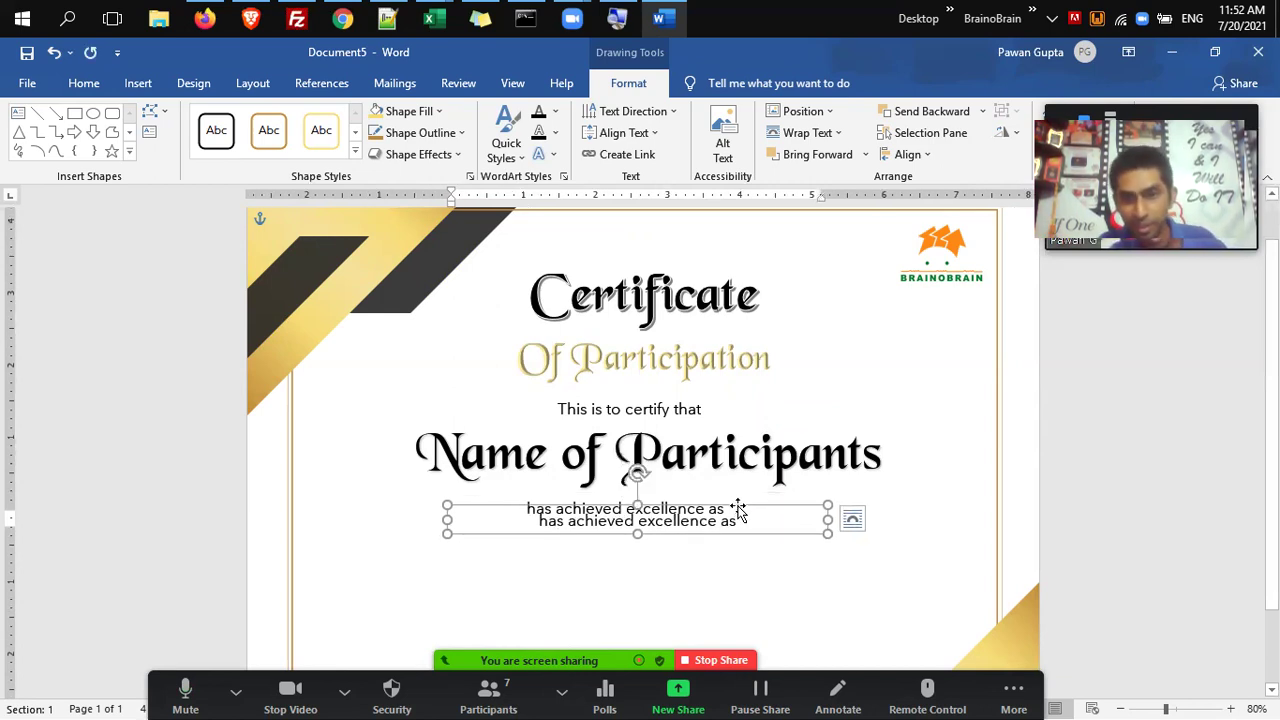
left_click_drag(738, 511, 734, 534)
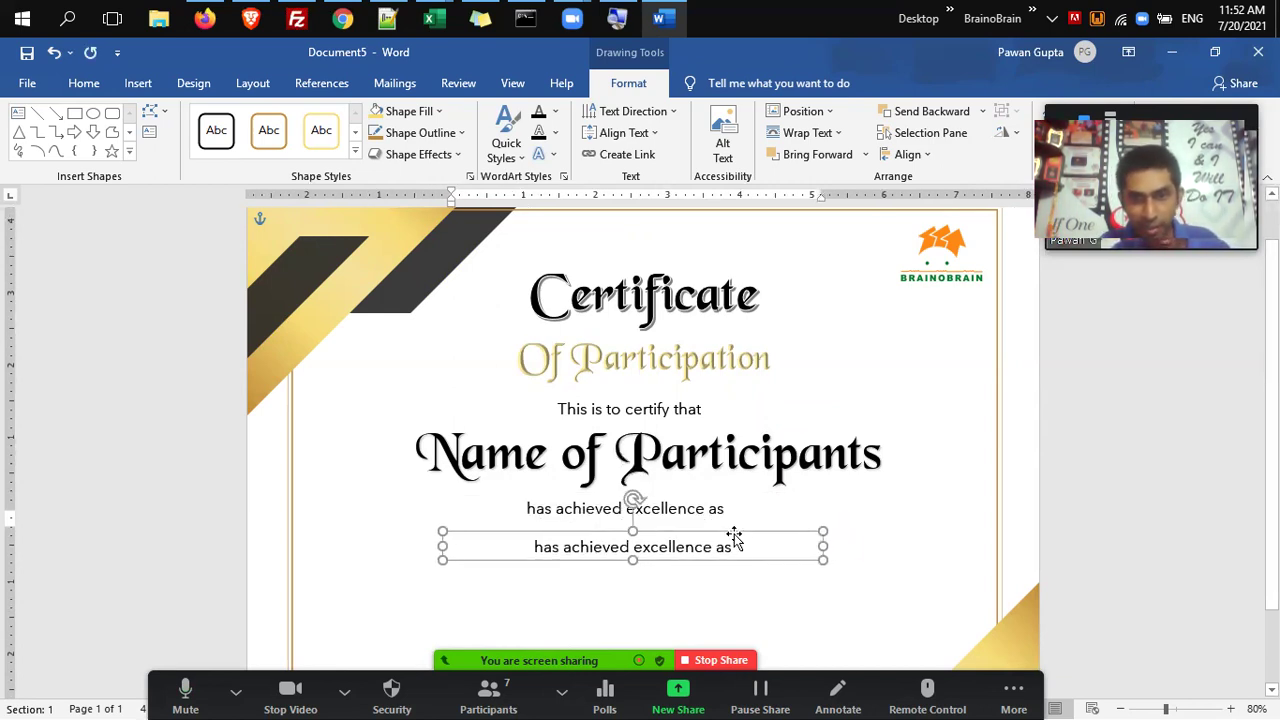
key("ctrl+b")
key("ctrl+shift+period")
key("ctrl+shift+period")
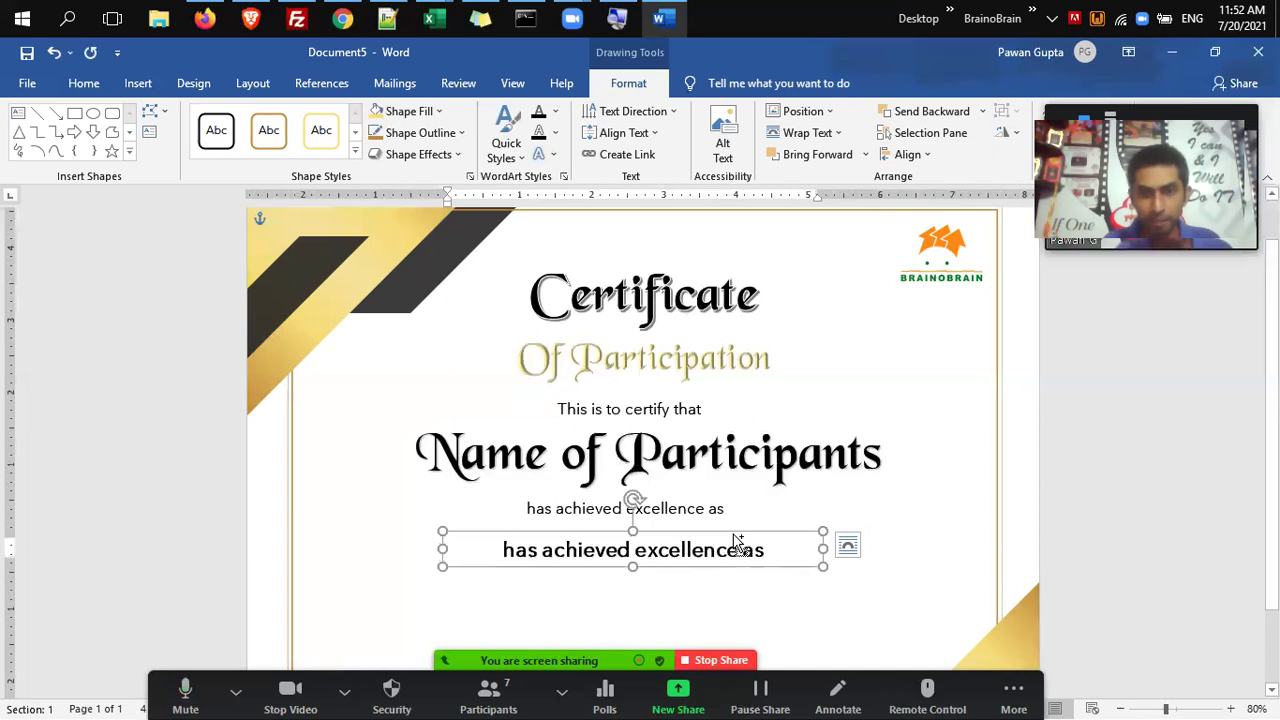
left_click_drag(734, 534, 732, 530)
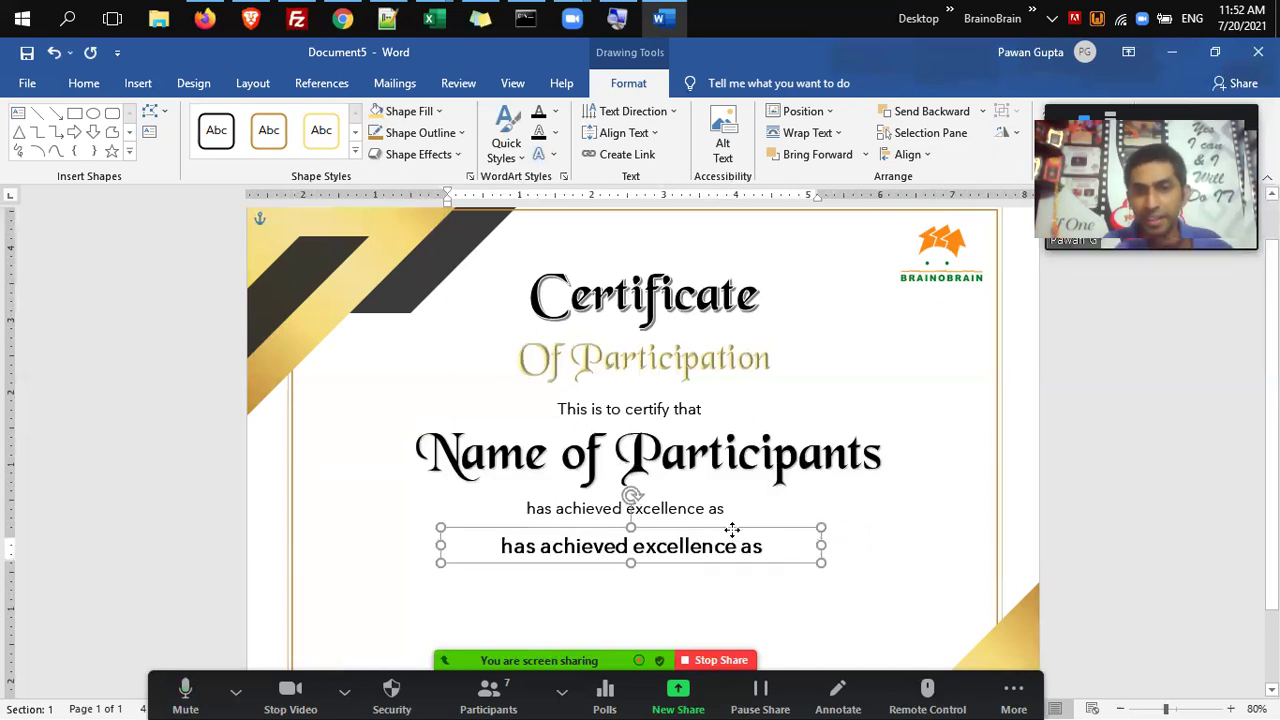
left_click(833, 503)
Duplicate the bold "has achieved excellence as" text box, place the narrowed copy near the certificate's lower-left corner and reword it as "Date".
scroll(1157, 403, "down", 2)
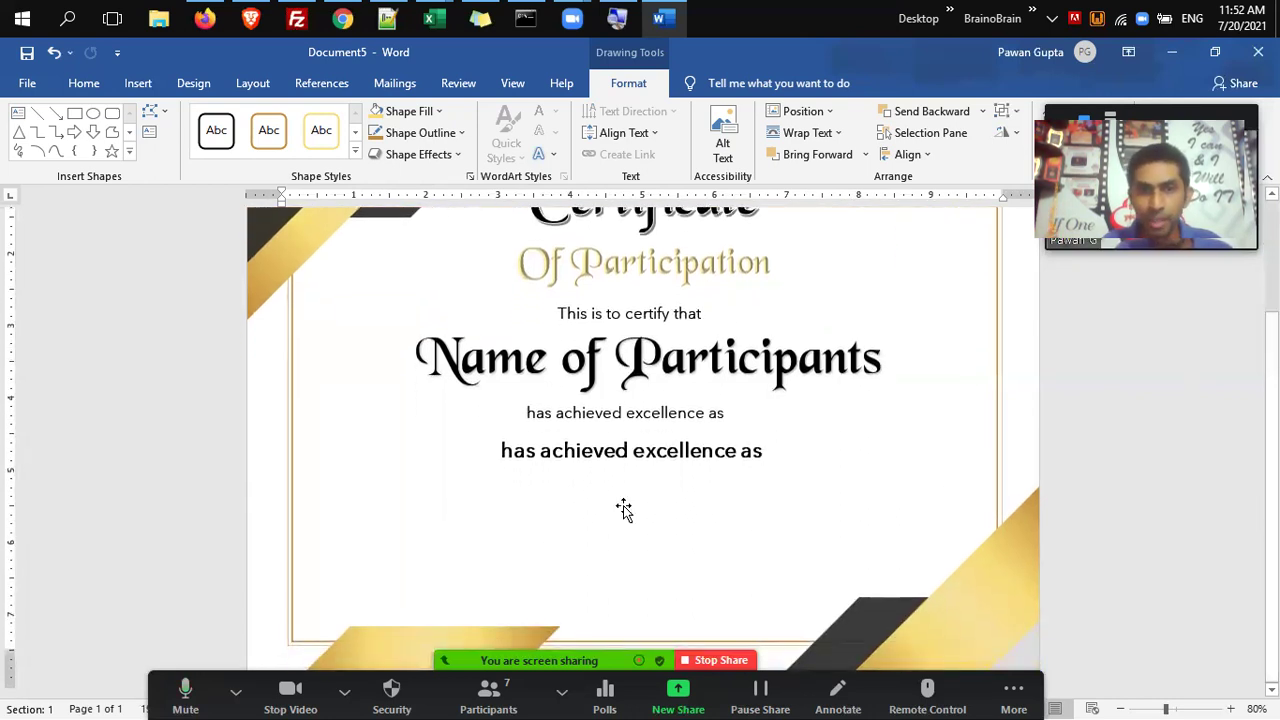
left_click(626, 470)
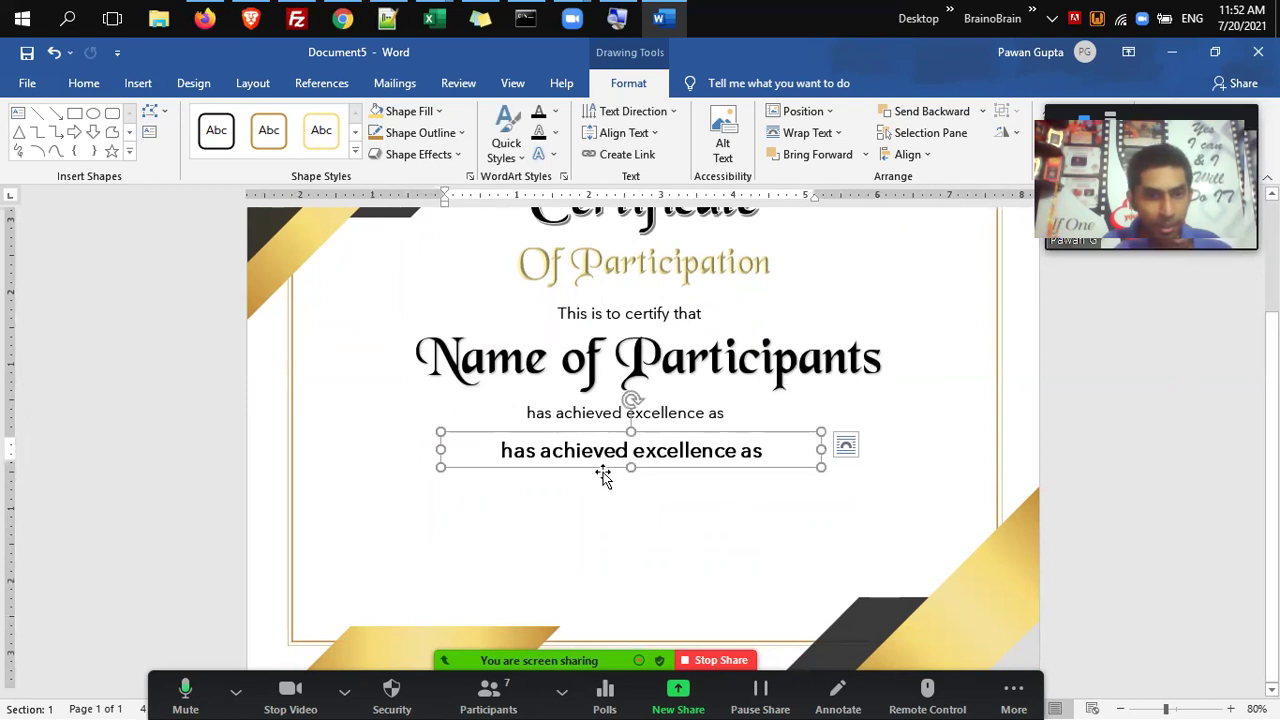
key("ctrl+d")
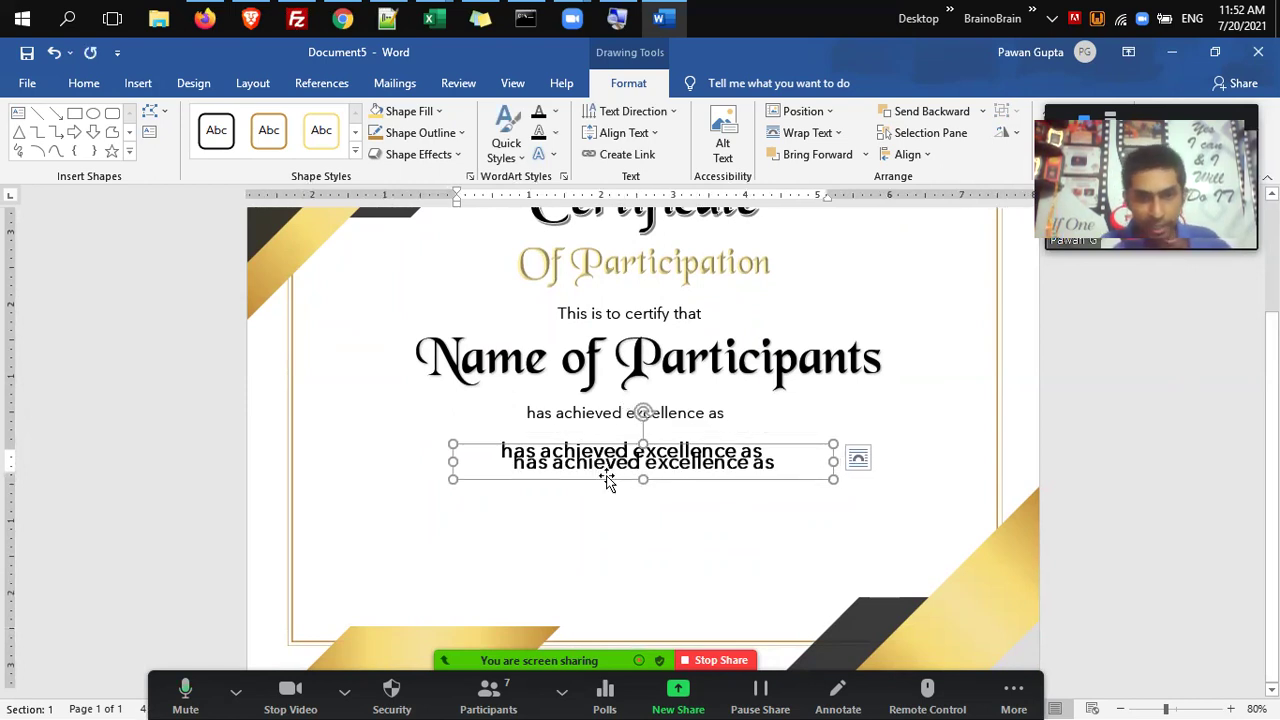
left_click_drag(607, 482, 466, 551)
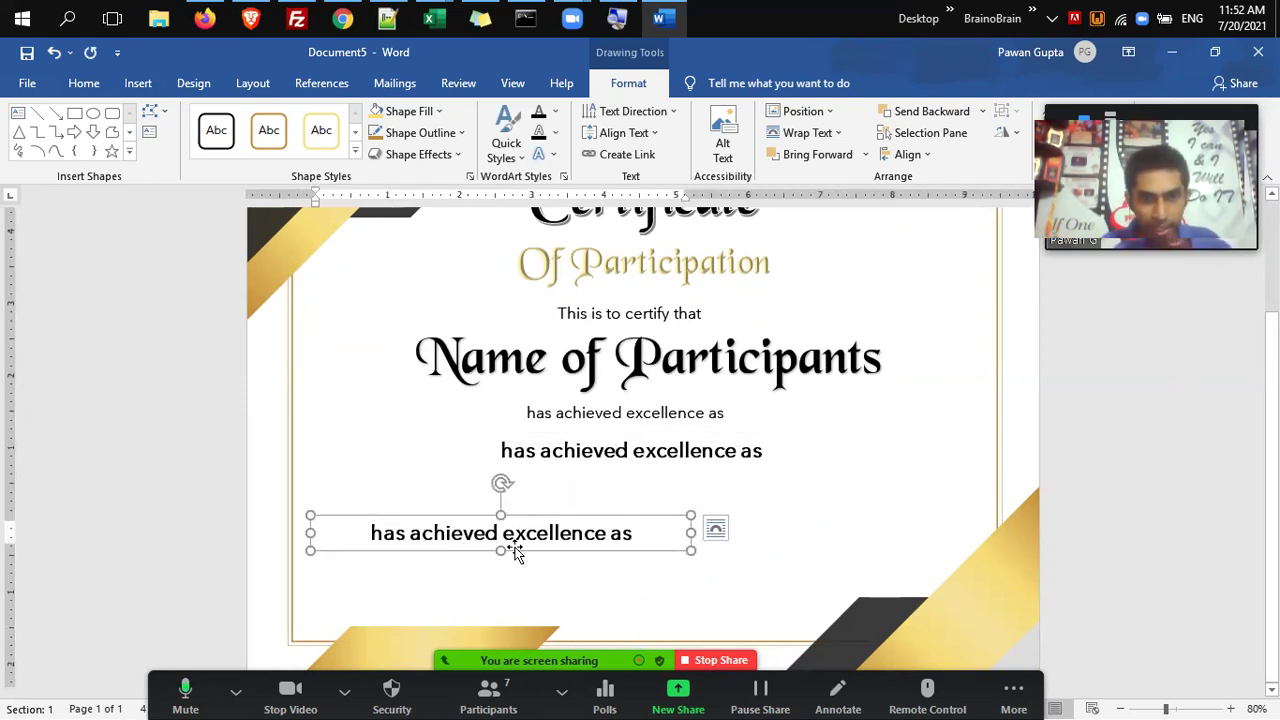
left_click_drag(690, 533, 555, 547)
key("ctrl+a")
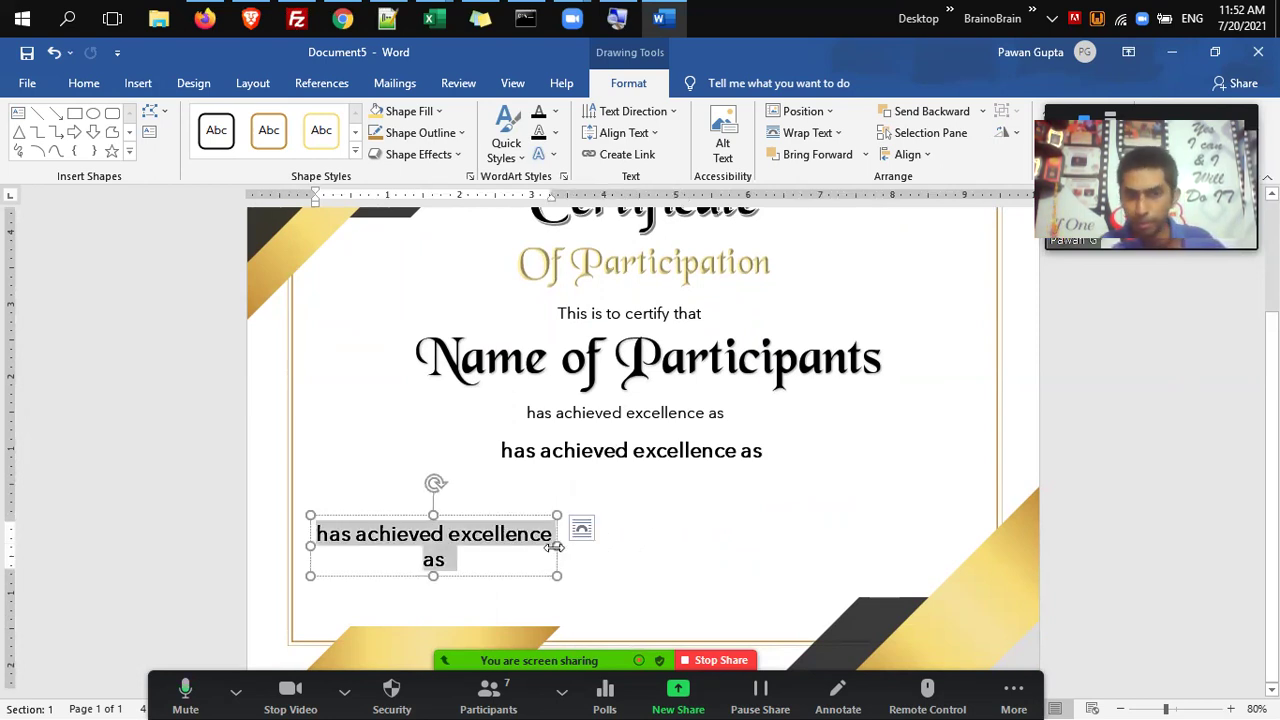
type("Date")
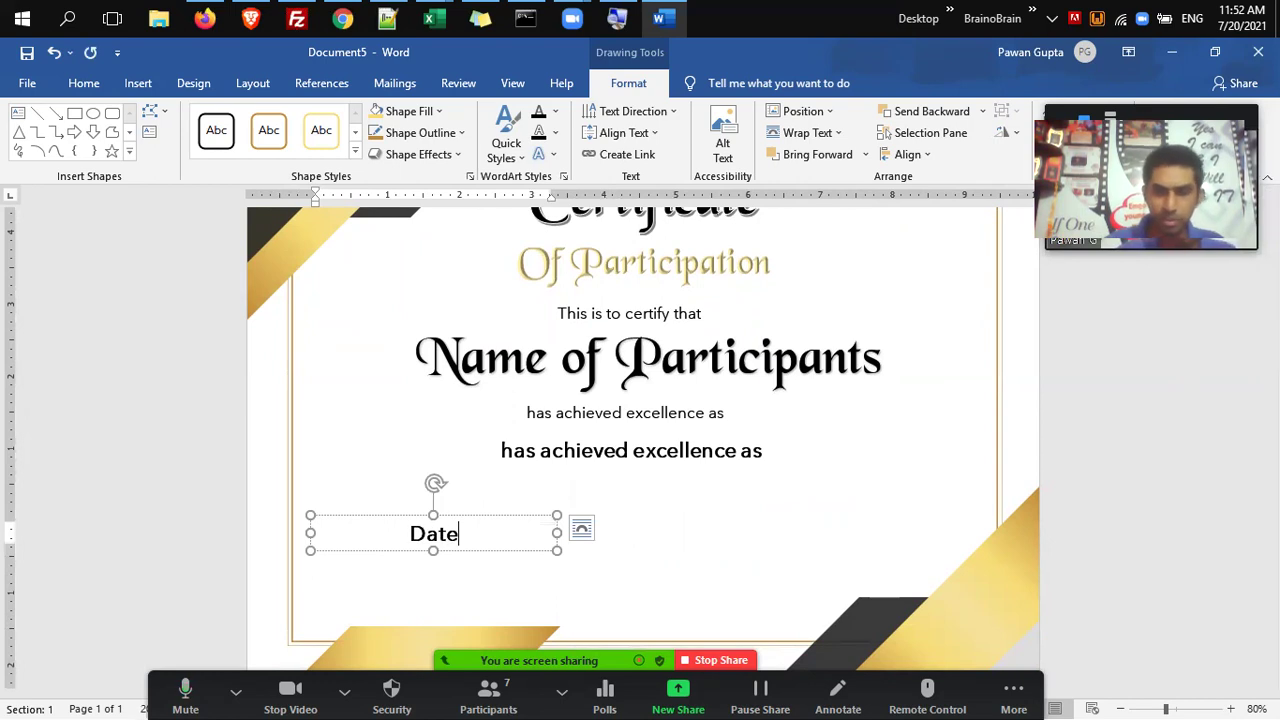
Reduce the text size of the "Date" label by several steps.
left_click(555, 548)
key("ctrl+[")
key("ctrl+[")
key("ctrl+[")
key("ctrl+[")
Place a copy of the "Date" text box near the certificate's lower-right corner and reword it as "Signature".
left_click_drag(555, 548, 726, 542)
left_click_drag(829, 537, 890, 515)
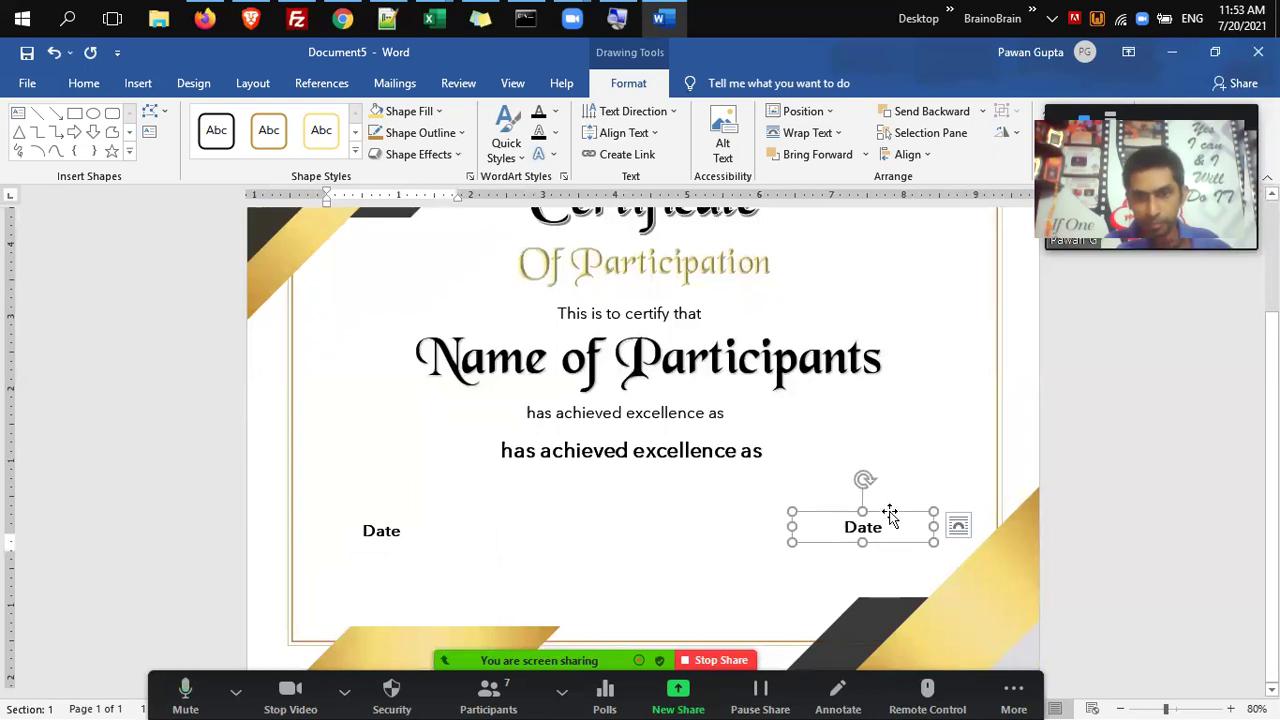
left_click(890, 515)
double_click(890, 516)
type("Si")
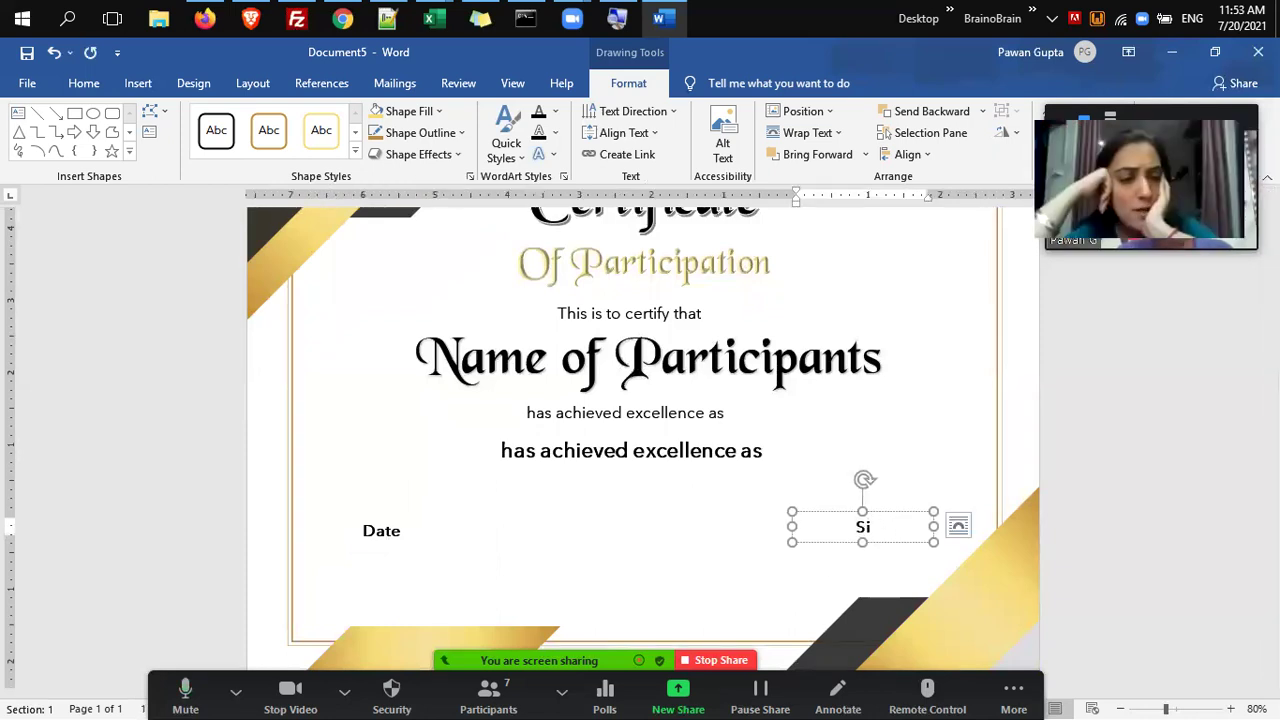
type("gnature")
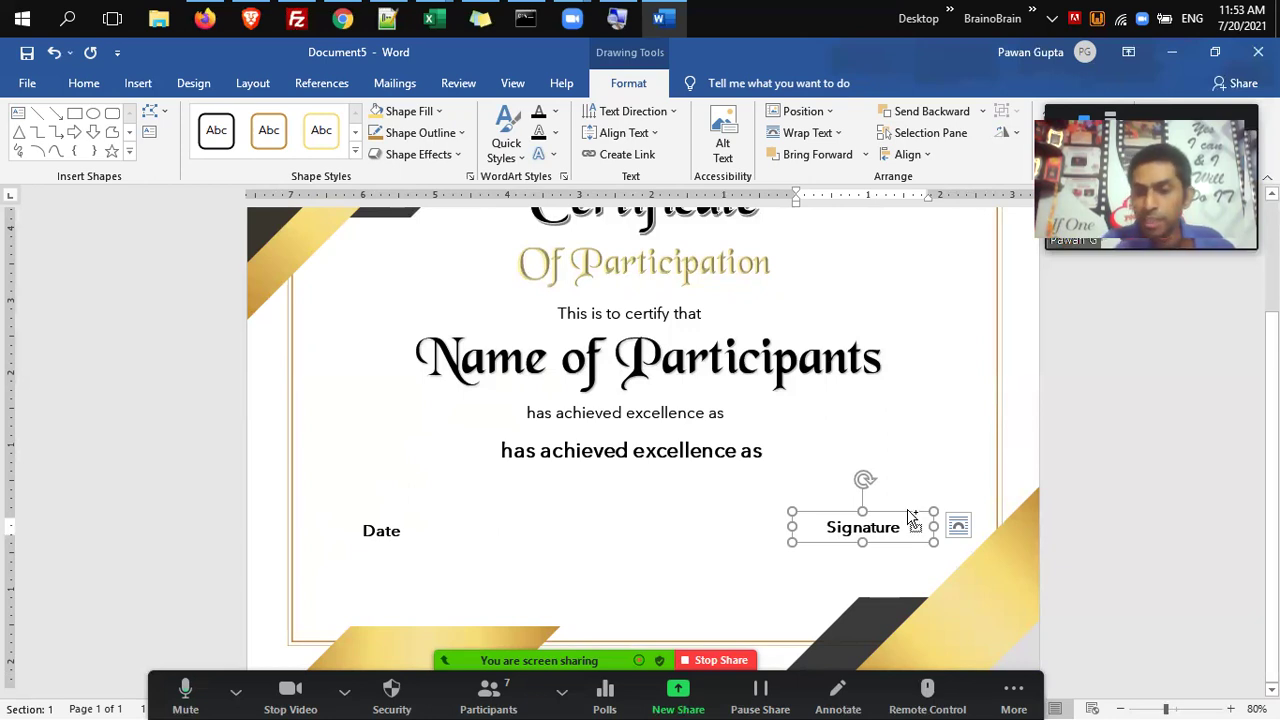
Try smaller and larger text sizes on the "Signature" label.
key("ctrl+bracketleft")
key("ctrl+bracketright")
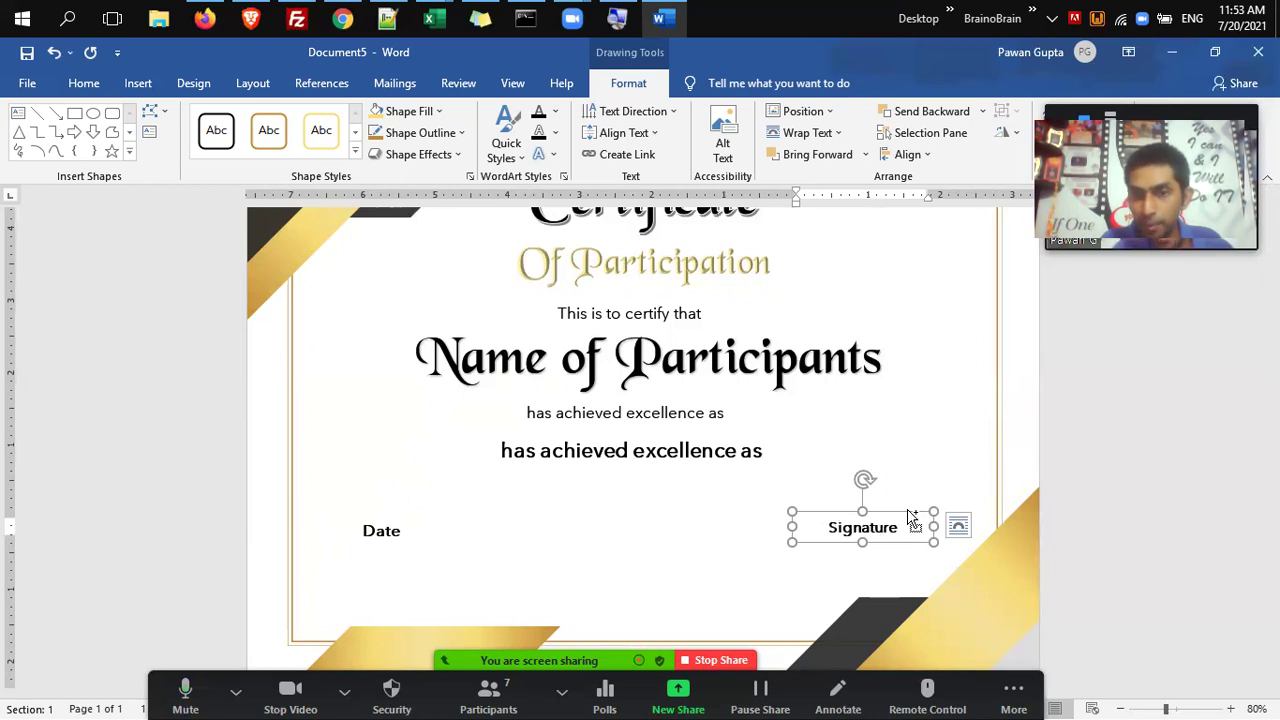
key("ctrl+bracketleft")
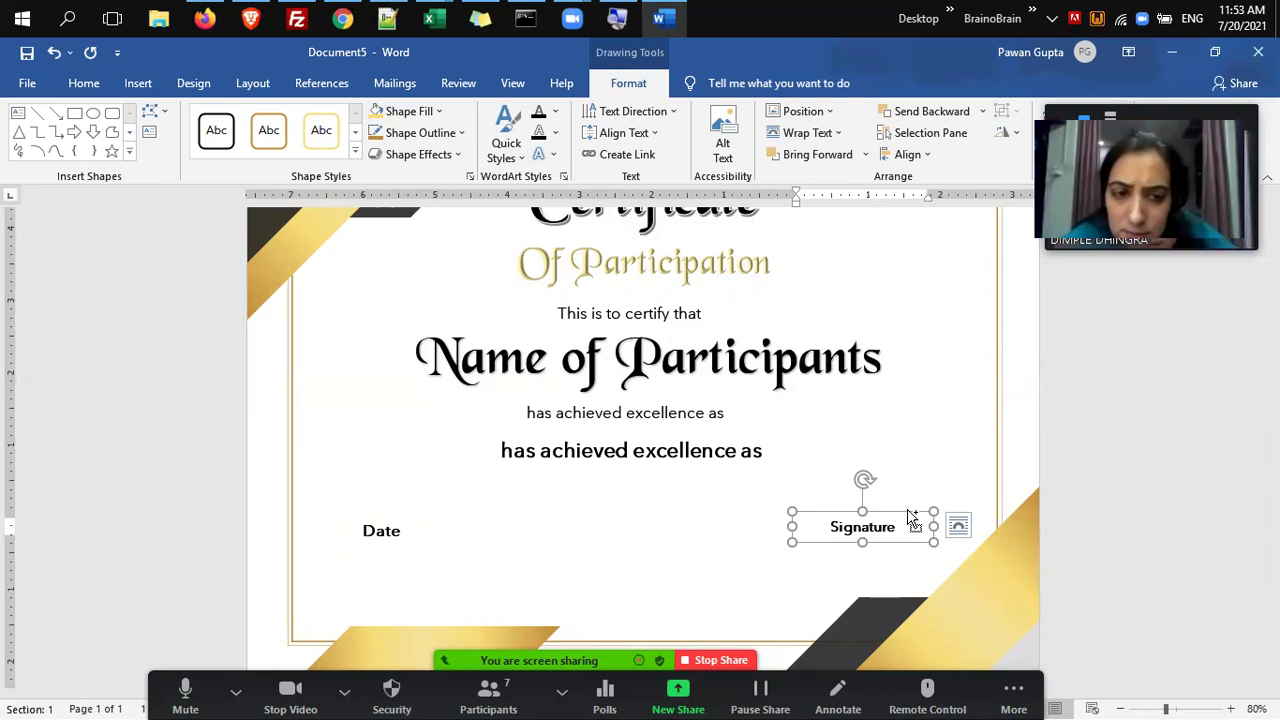
key("ctrl+bracketleft")
key("ctrl+bracketleft")
key("ctrl+bracketleft")
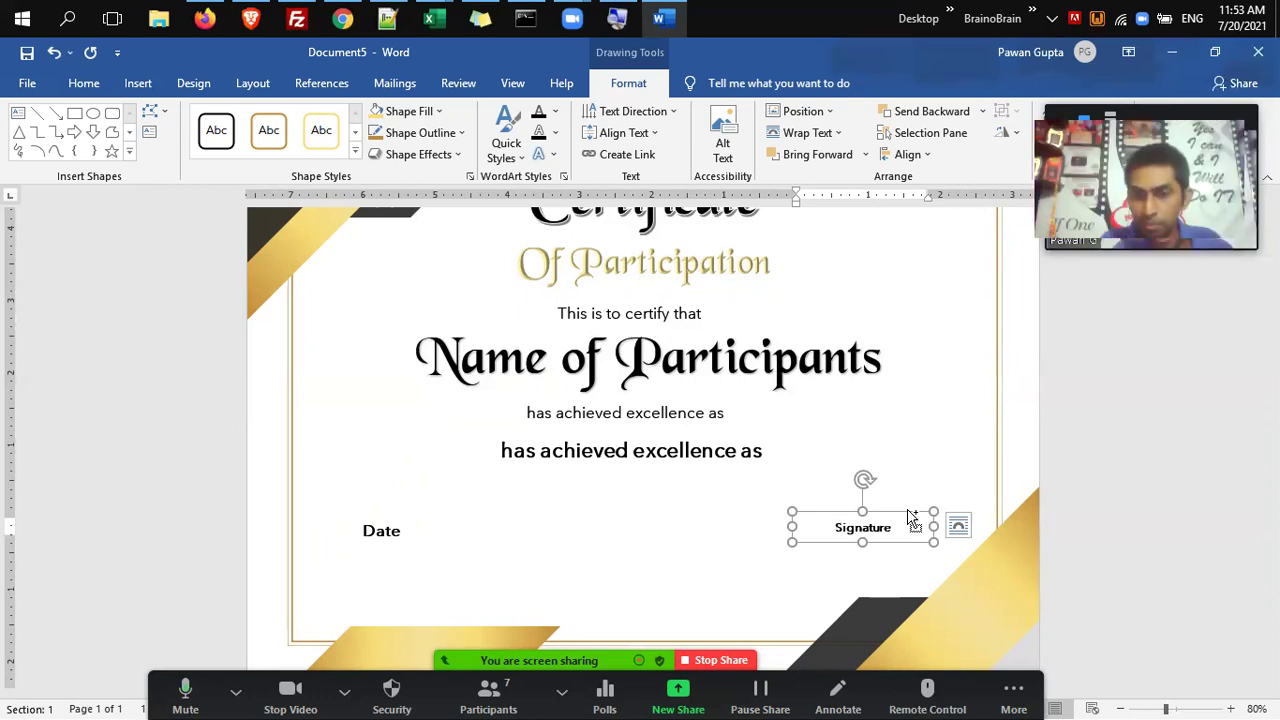
key("ctrl+bracketright")
key("ctrl+bracketright")
key("ctrl+bracketright")
key("ctrl+bracketright")
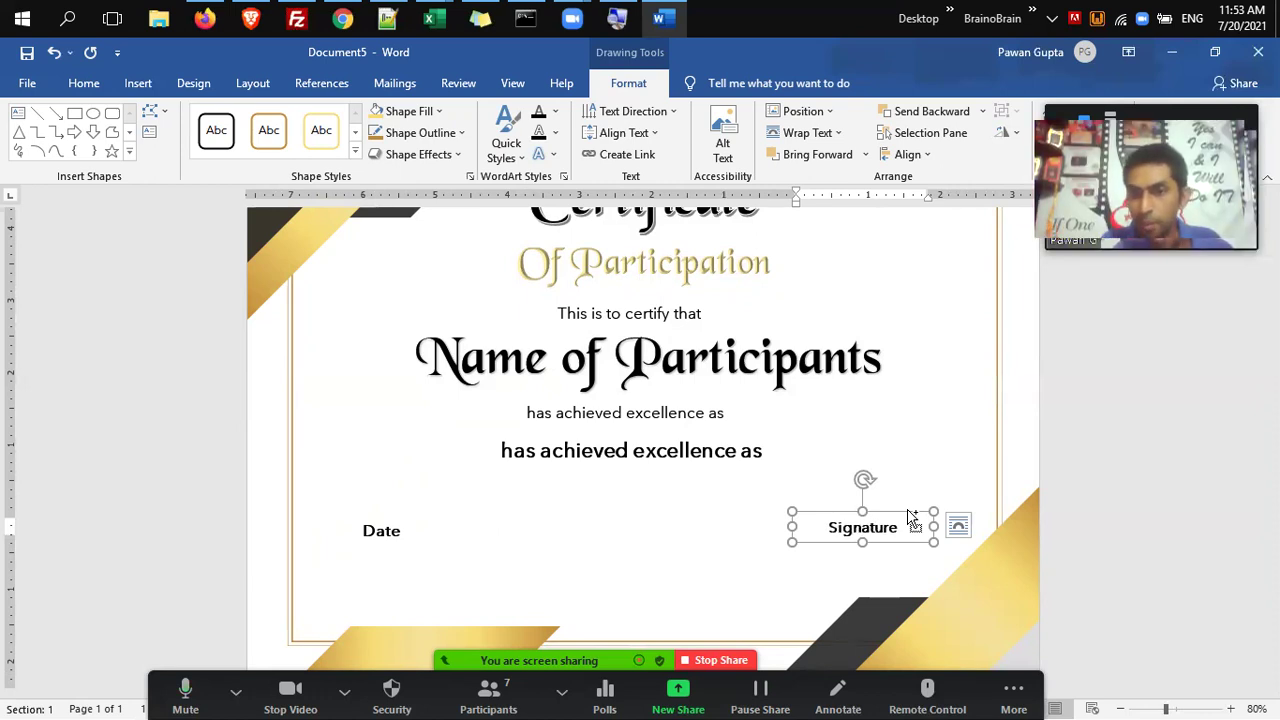
key("ctrl+bracketleft")
key("ctrl+bracketleft")
key("ctrl+bracketleft")
key("ctrl+bracketright")
key("ctrl+bracketright")
key("ctrl+bracketright")
key("ctrl+bracketright")
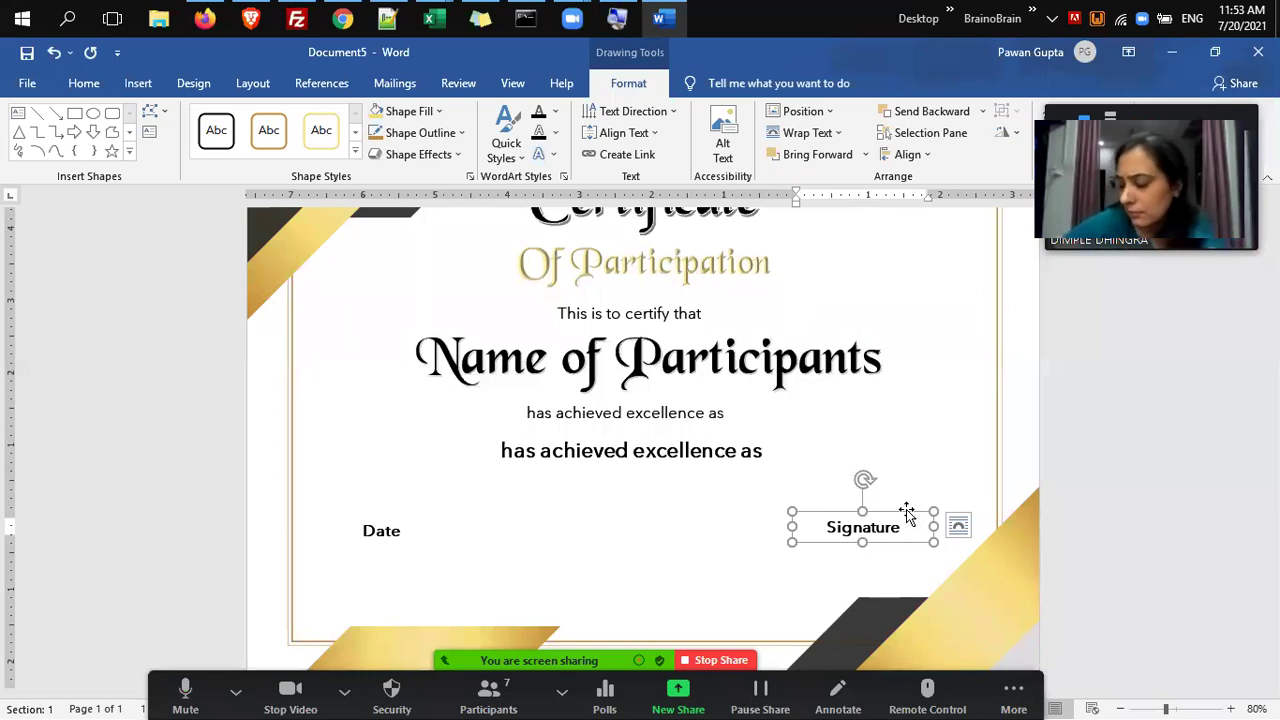
Nudge the "Signature" text box slightly down to line it up with "Date".
key("Down")
key("Down")
key("Up")
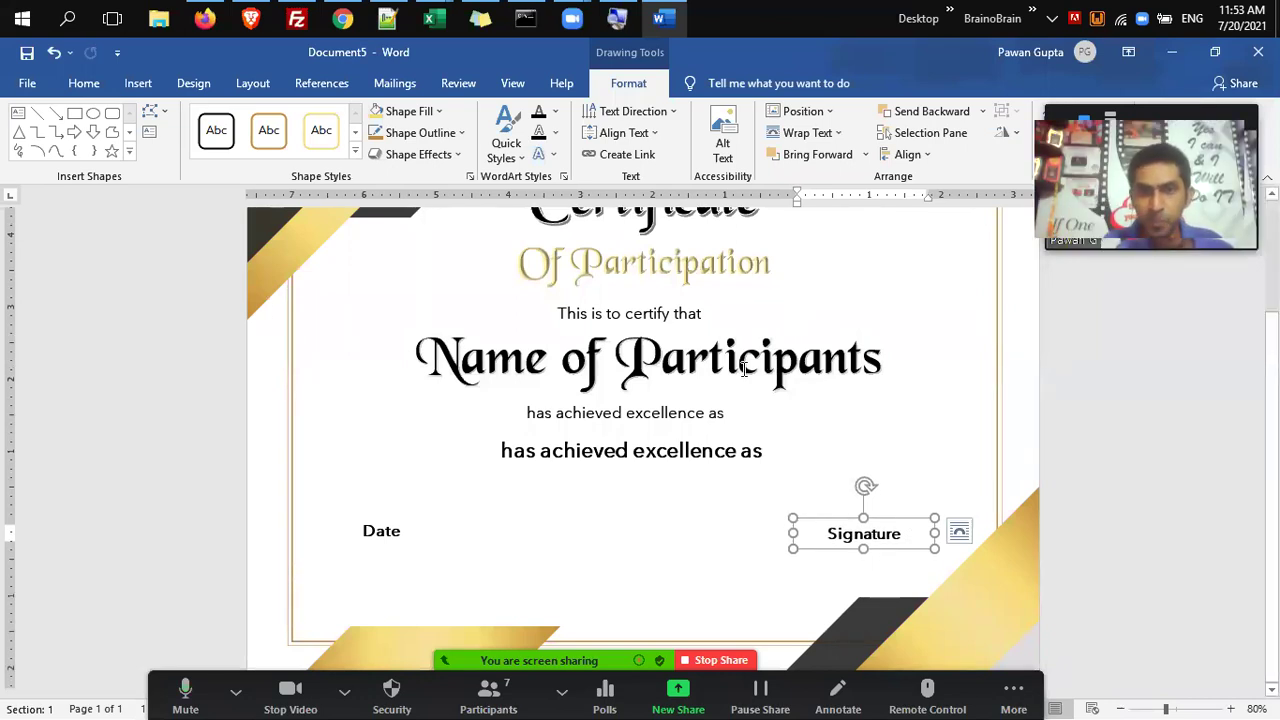
Shift the smaller "has achieved excellence as" text box slightly down and to the right, and try a larger text size on it.
left_click(681, 410)
left_click(678, 398)
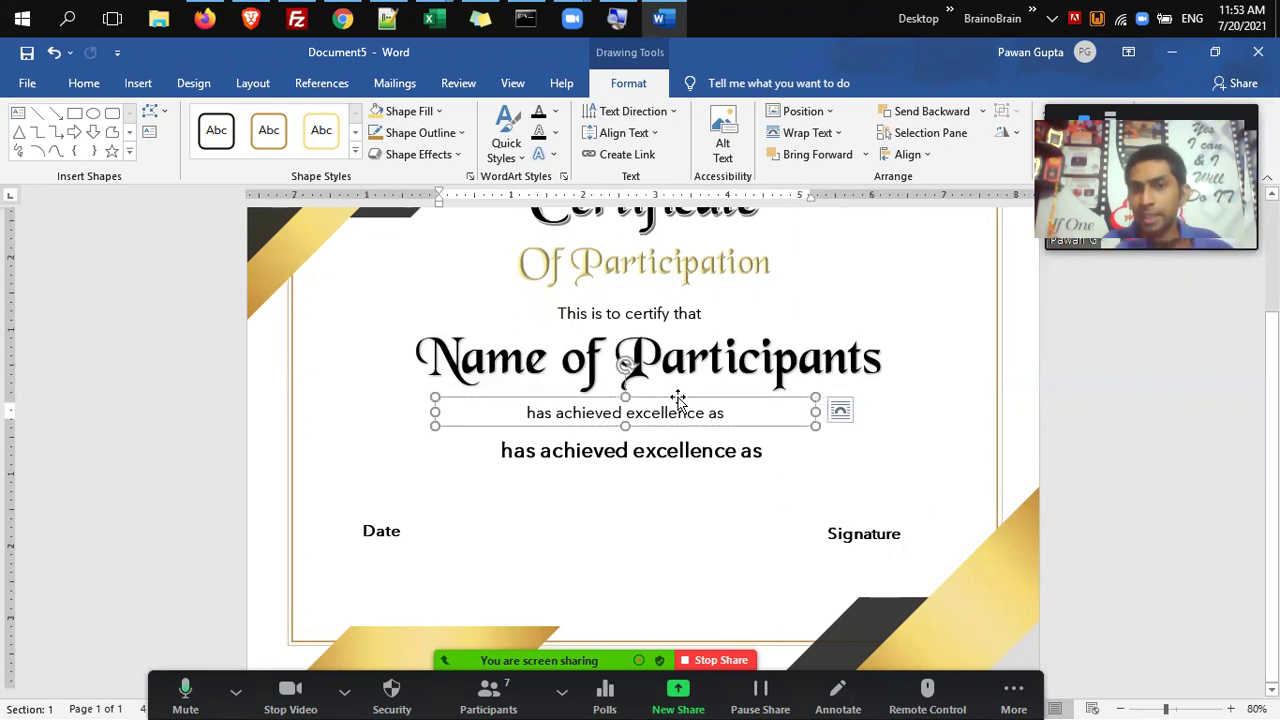
mouse_move(678, 398)
left_mouse_down()
mouse_move(620, 366)
mouse_move(681, 402)
left_mouse_up()
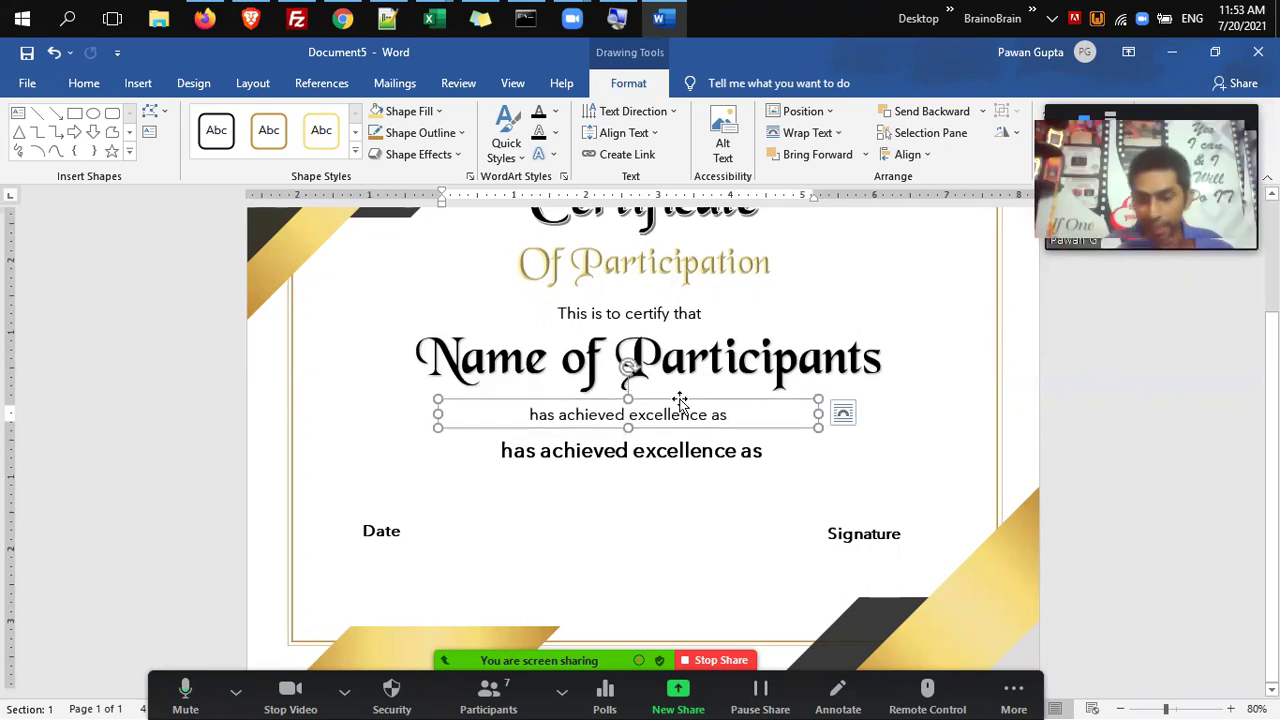
key("ctrl+z")
key("ctrl+z")
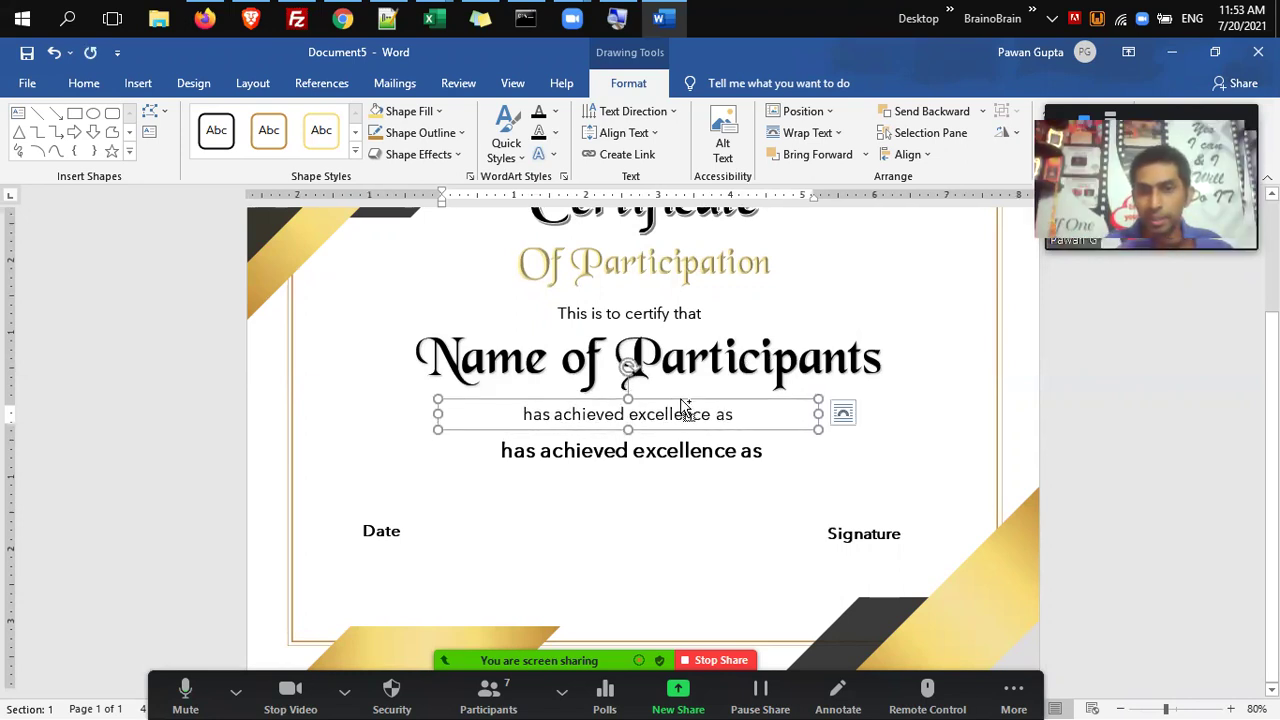
key("ctrl+]")
key("ctrl+[")
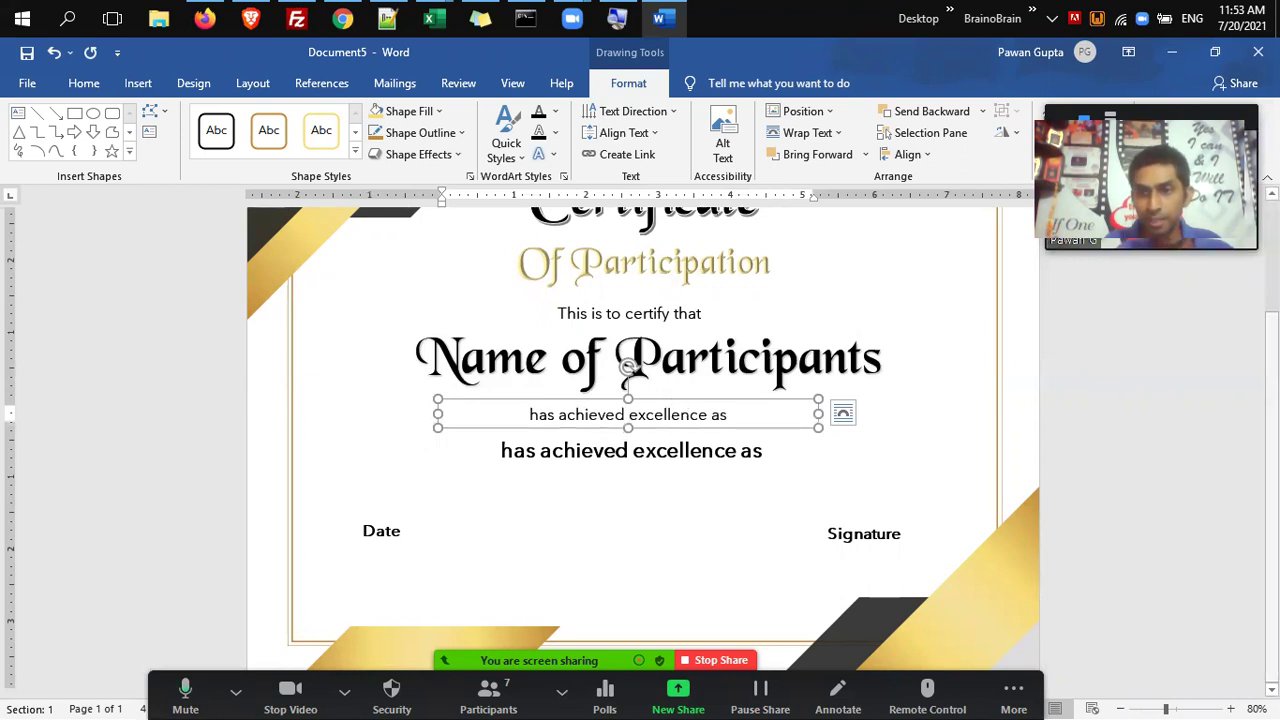
scroll(1260, 500, "up", 3)
scroll(1260, 500, "down", 3)
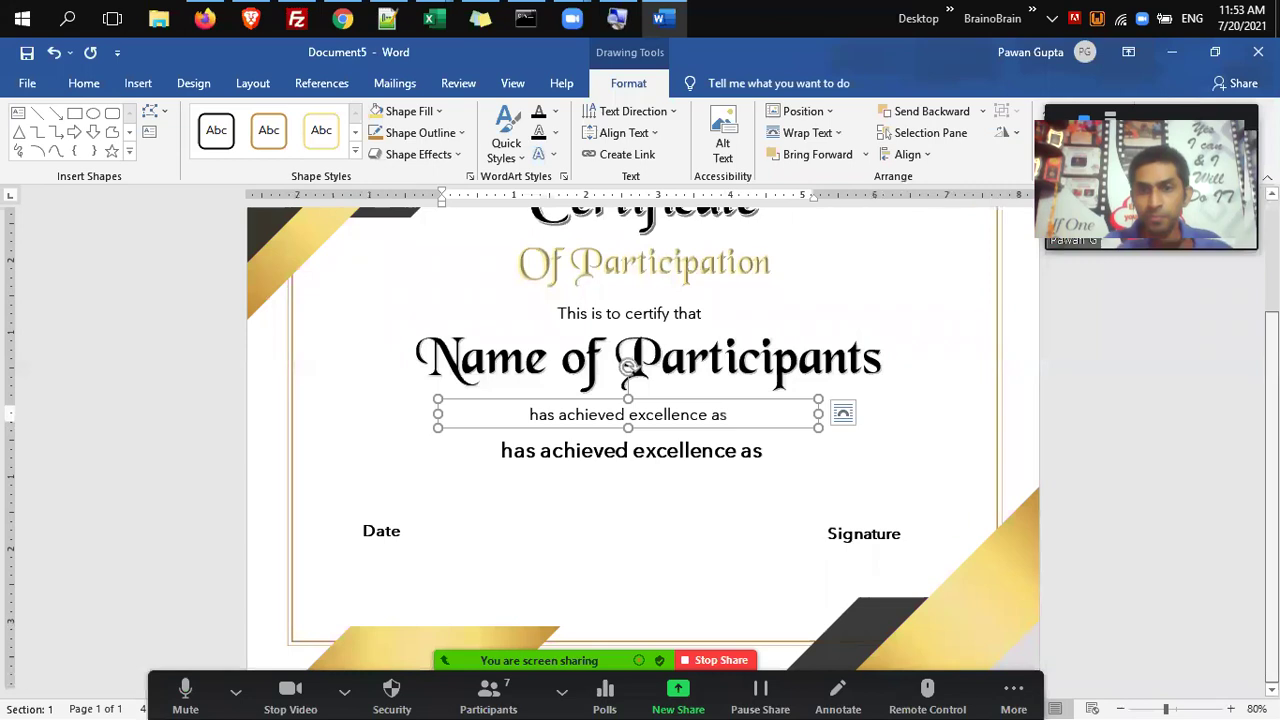
scroll(1078, 592, "up", 2)
scroll(1078, 592, "down", 2)
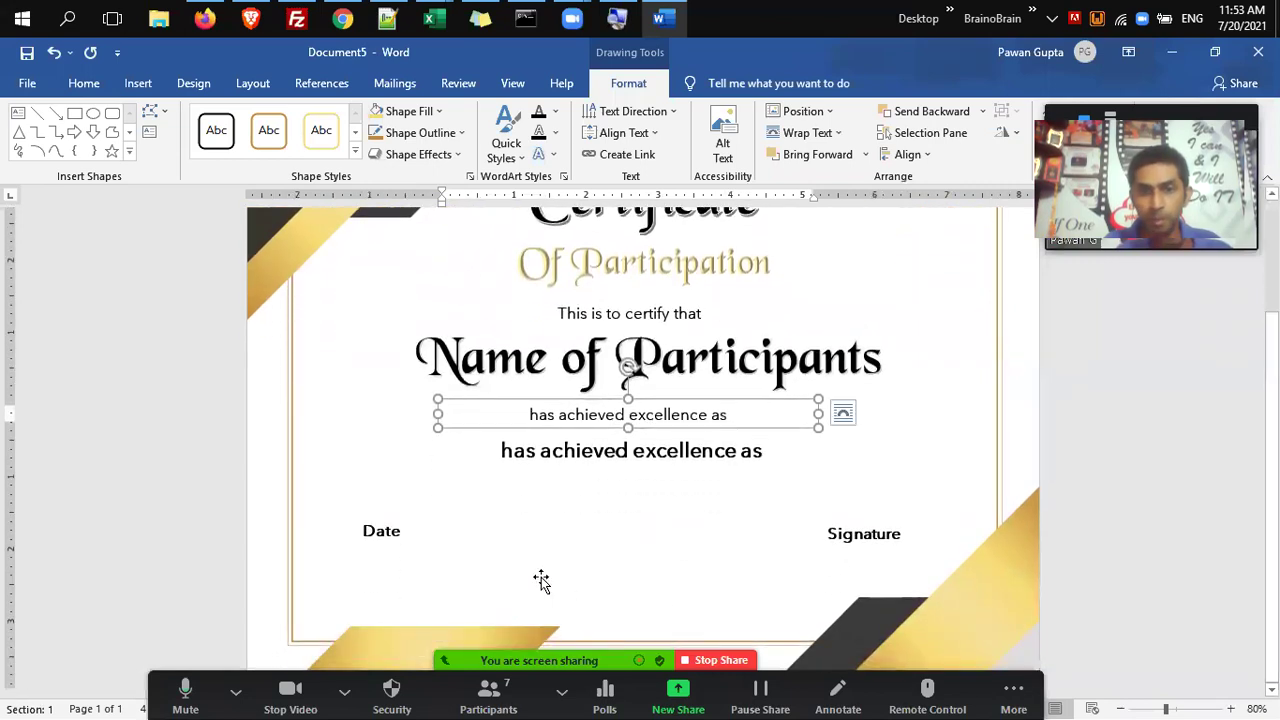
Start inserting a picture from file and browse to the BrainoBrain folder on Development (D:).
left_click(590, 566)
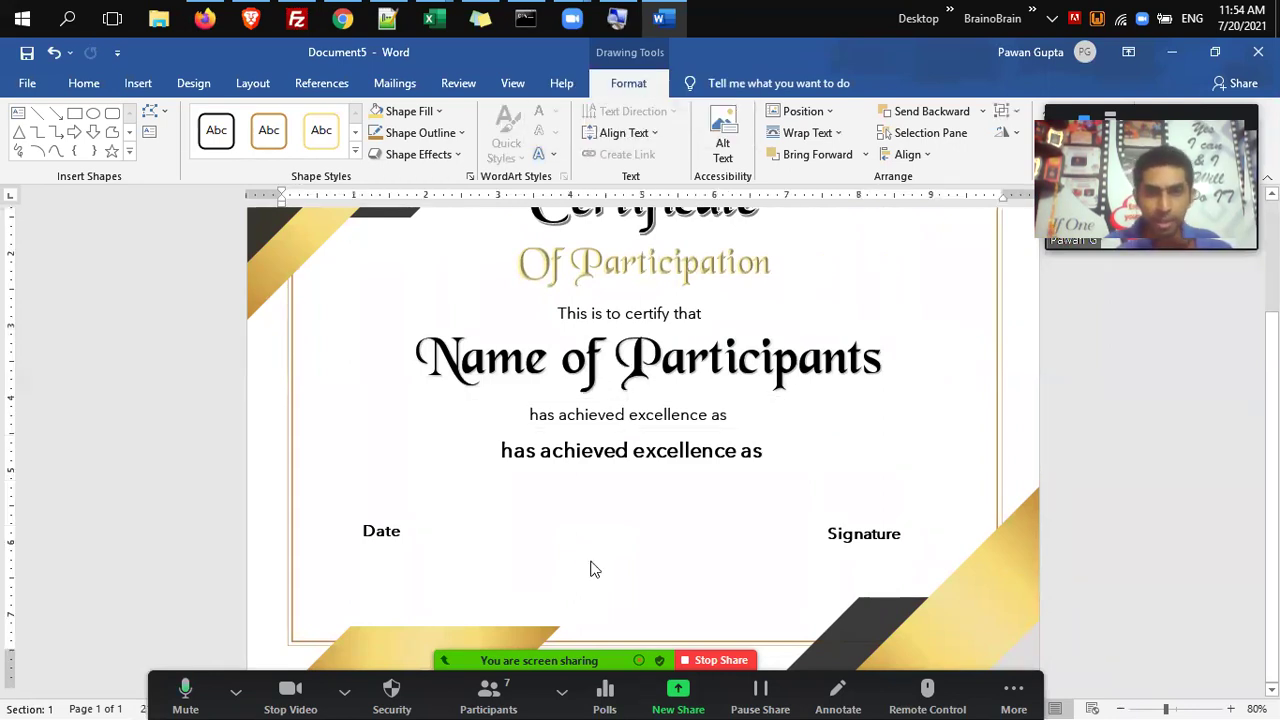
key("alt+i")
key("p")
key("f")
left_click(240, 402)
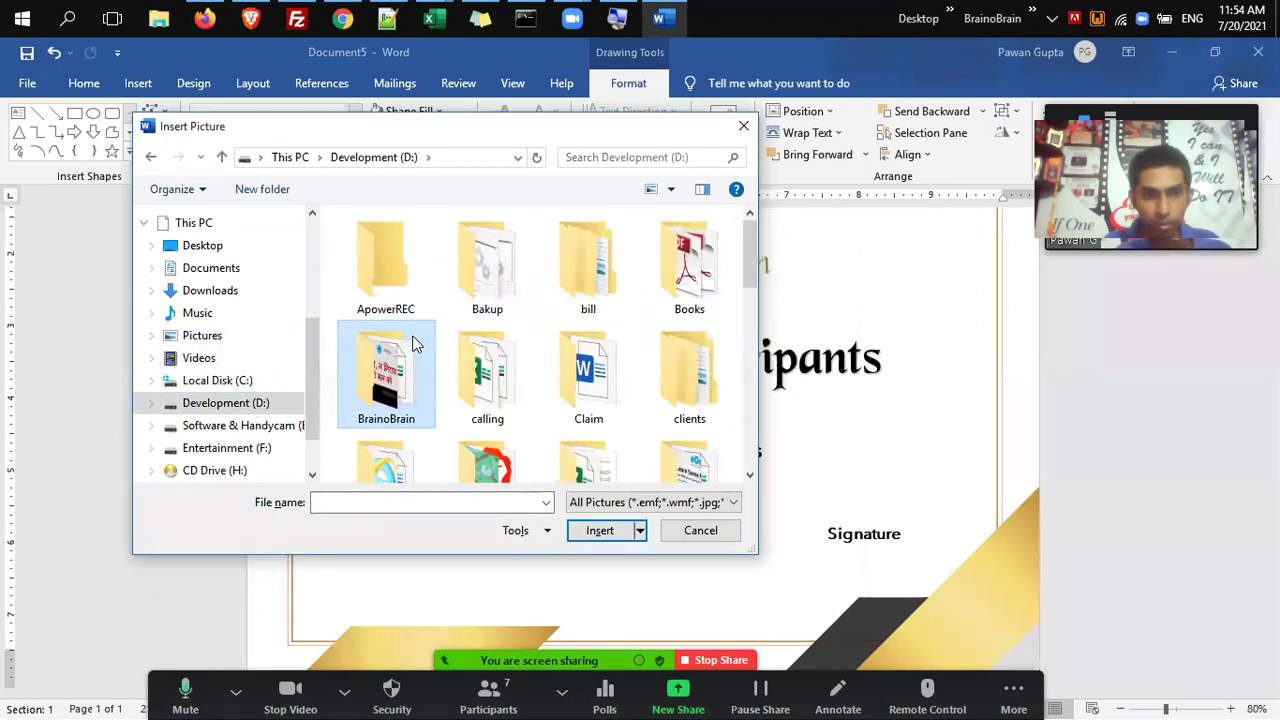
double_click(415, 344)
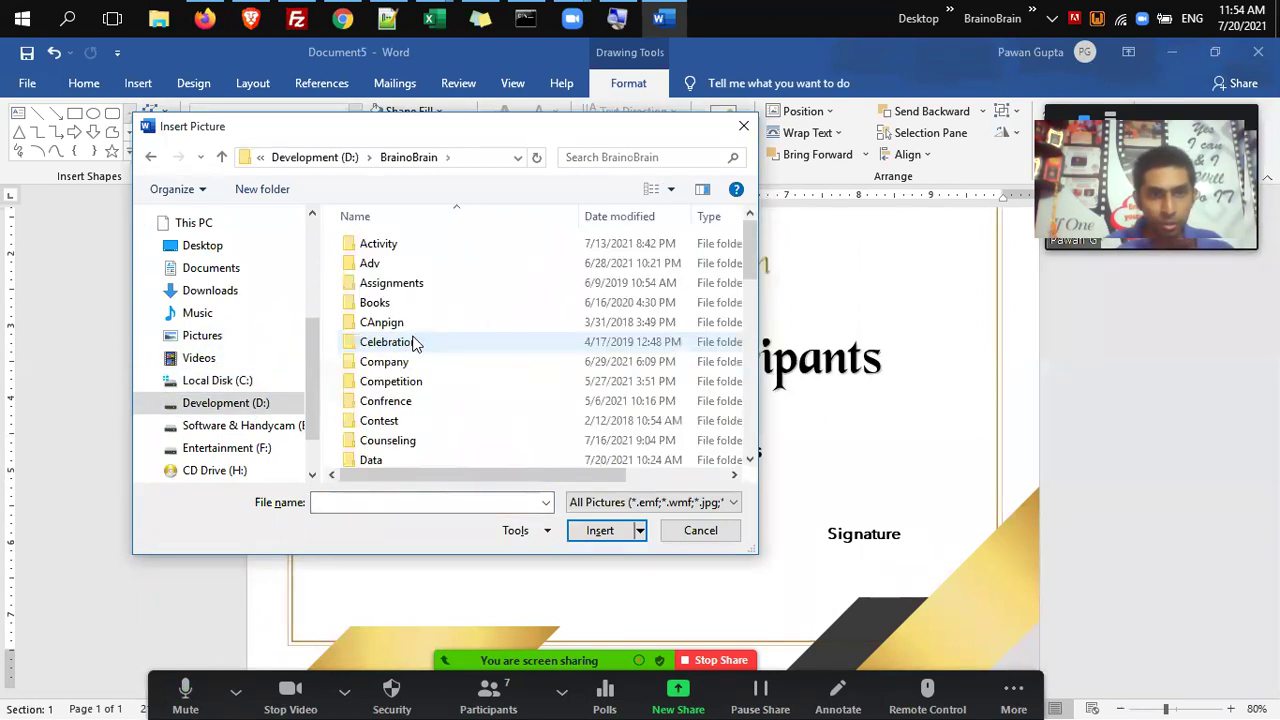
Insert the stamp picture LOGO BRAINOBRAIN.png from the Competition folder.
scroll(415, 344, "down", 10)
key("Down")
key("Down")
key("Down")
key("Down")
key("Down")
key("Down")
key("Down")
key("Down")
key("Down")
key("Down")
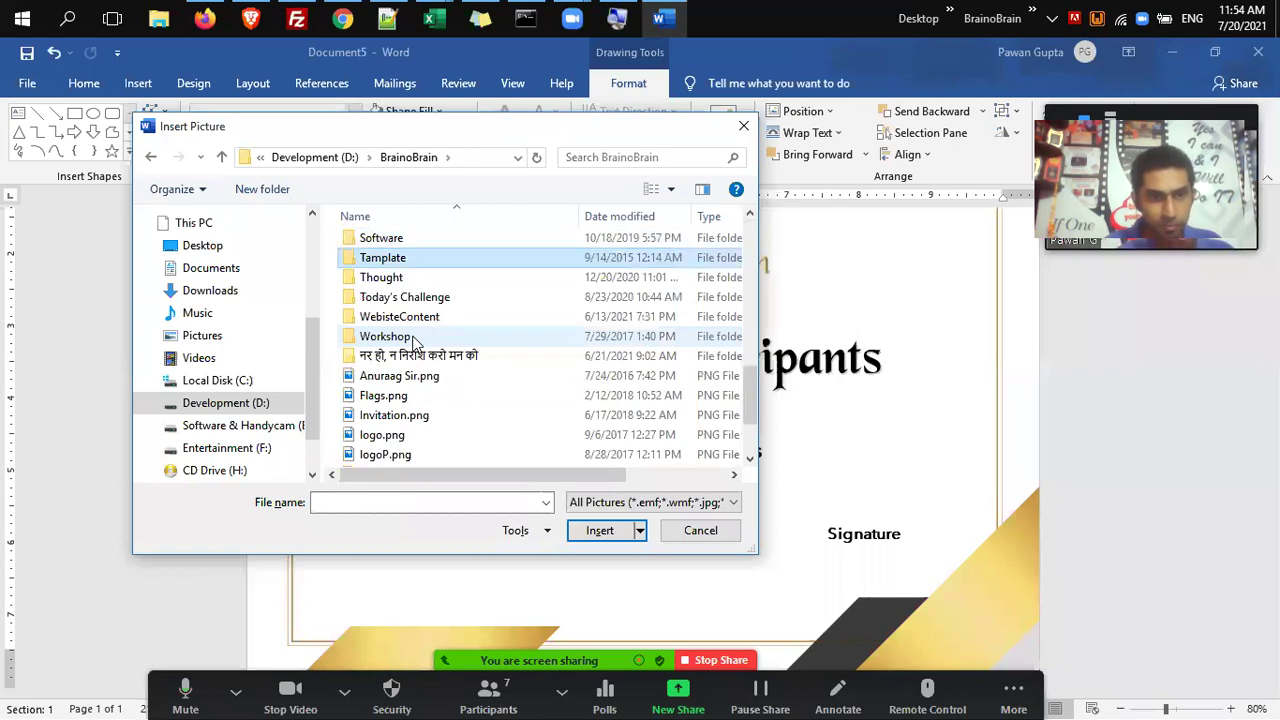
key("Up")
key("Up")
key("c")
key("o")
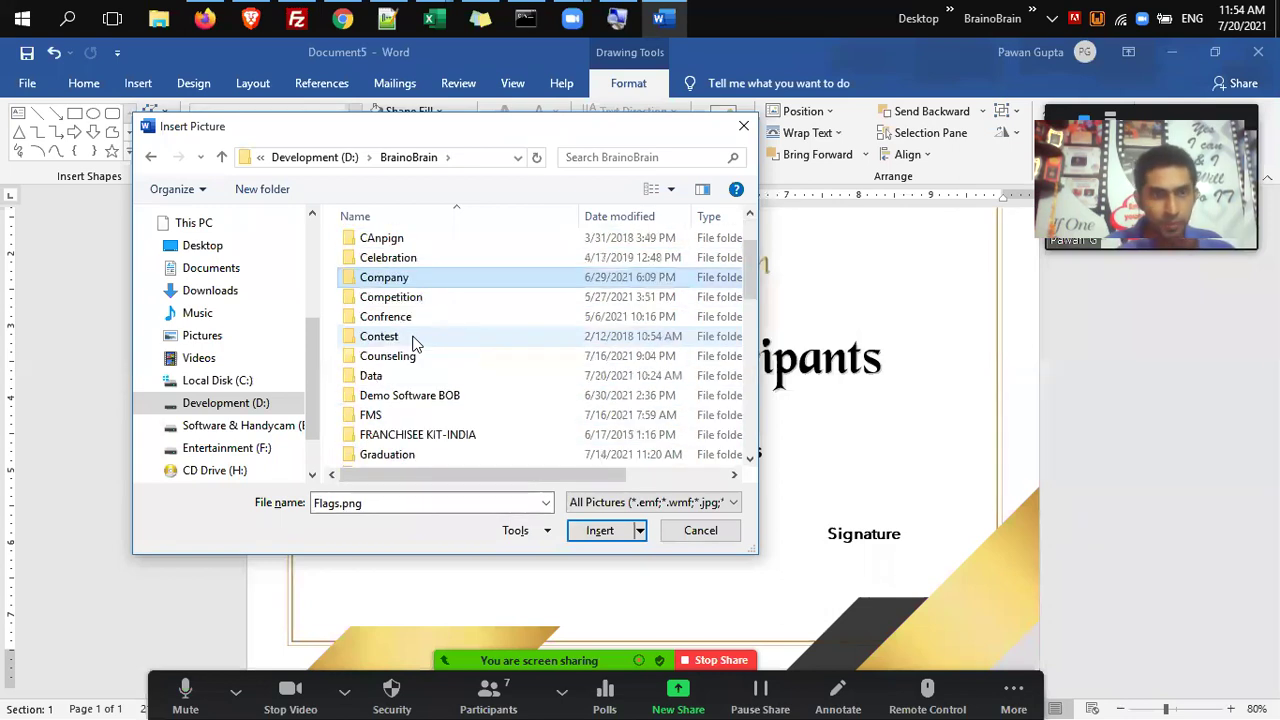
key("Down")
key("Return")
key("End")
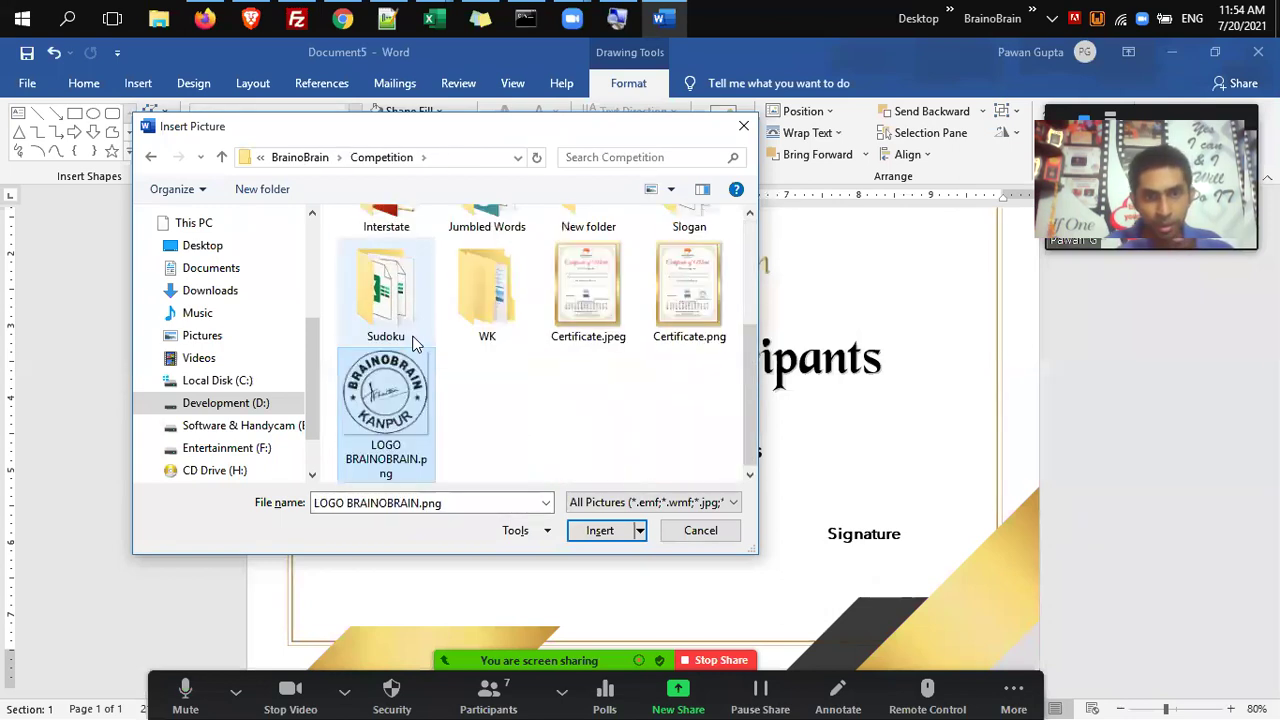
key("Return")
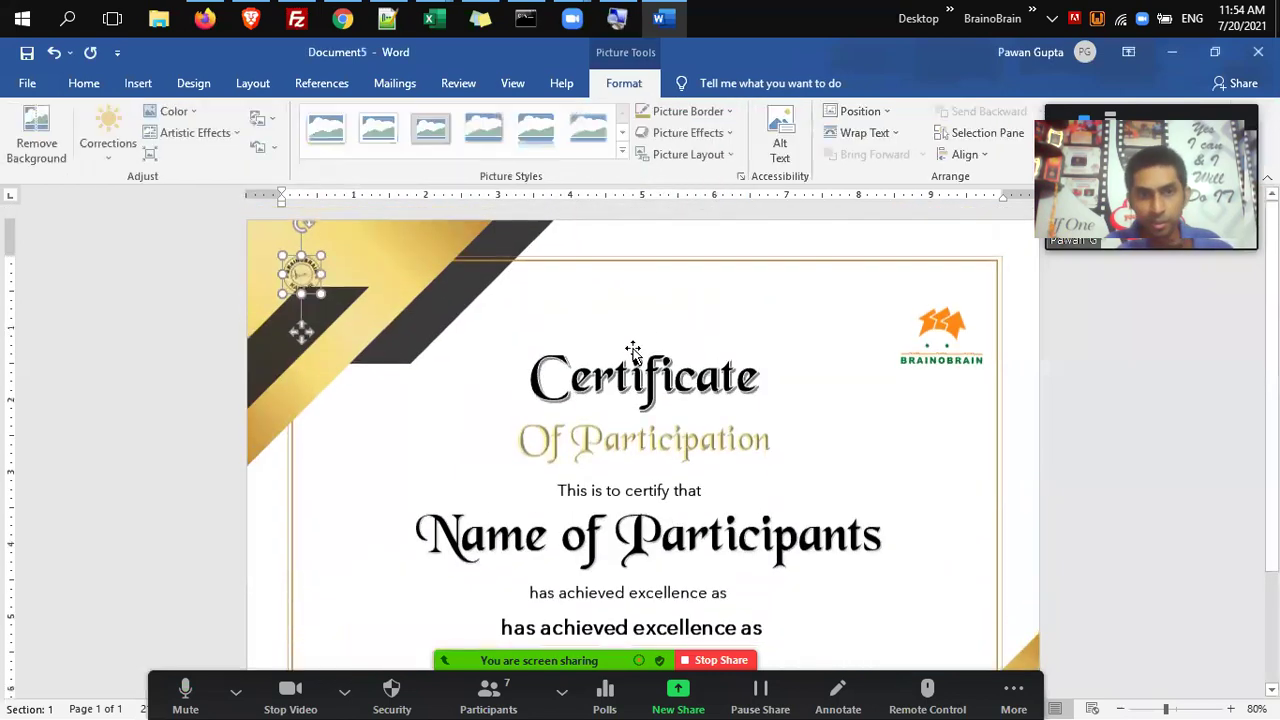
Set the stamp picture's text wrapping to In Front of Text, then enlarge and center it between "Date" and "Signature".
left_click(866, 132)
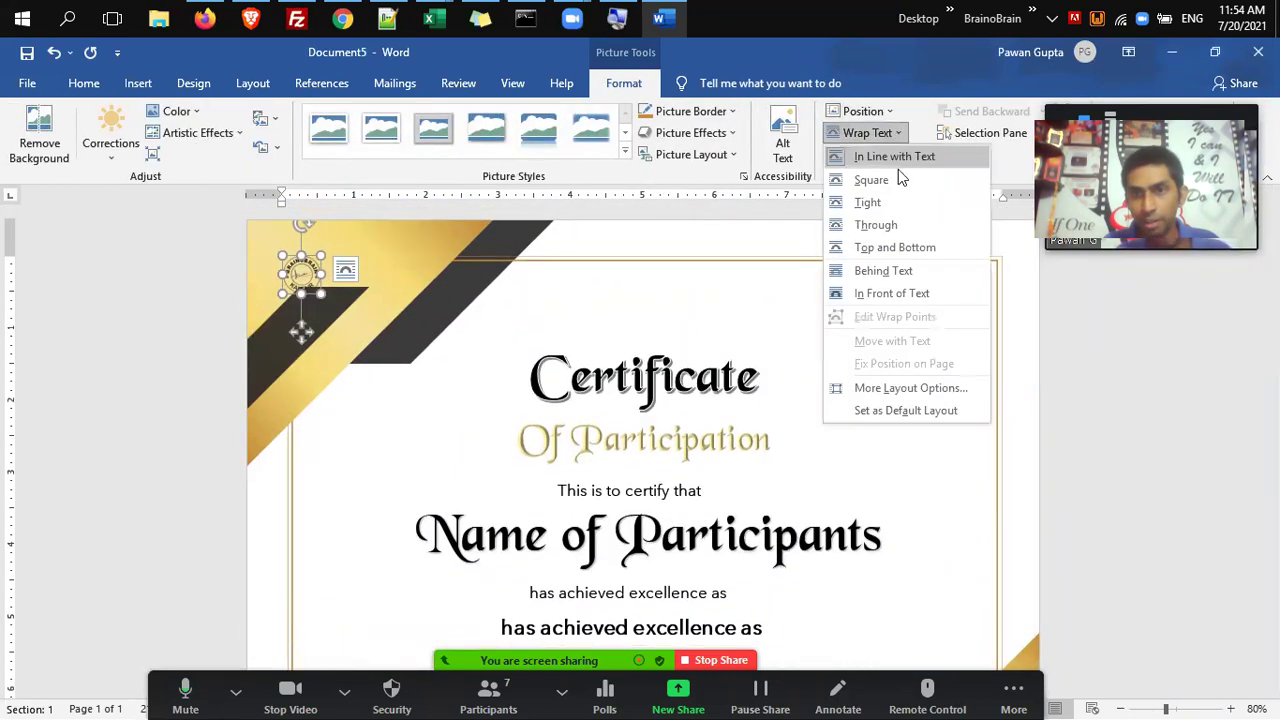
left_click(891, 293)
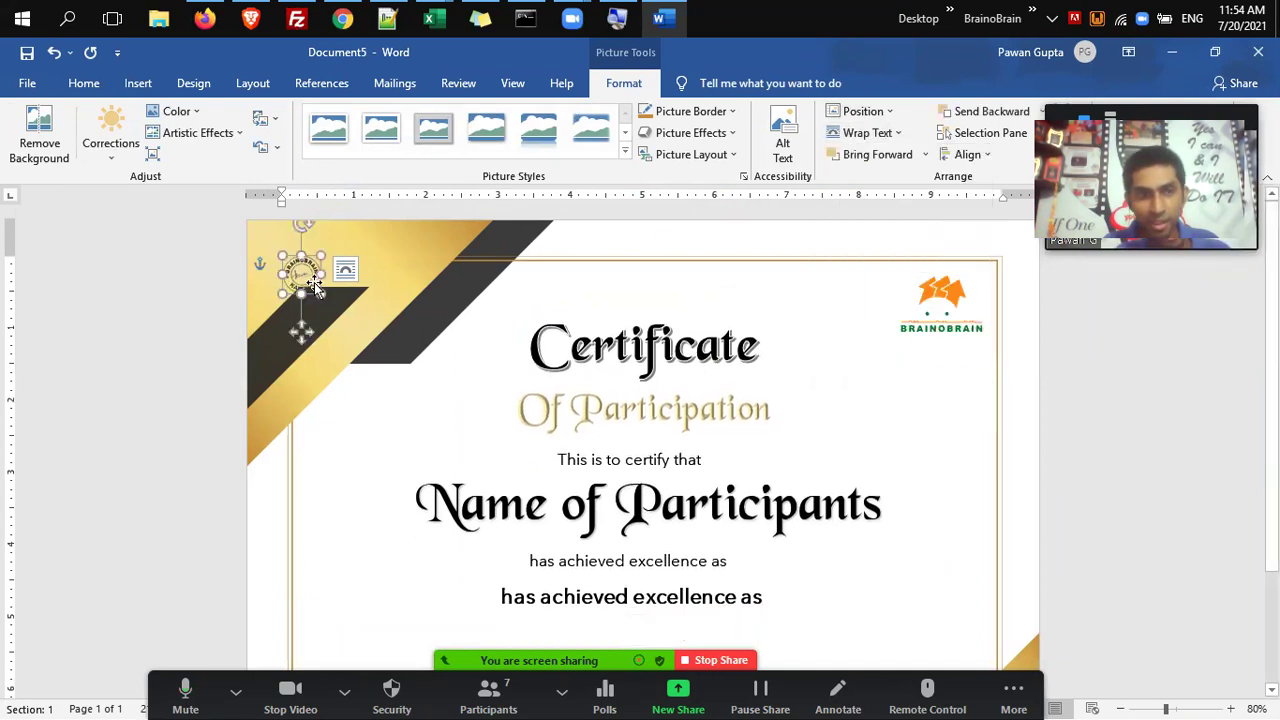
mouse_move(314, 282)
left_mouse_down()
mouse_move(500, 528)
mouse_move(680, 625)
mouse_move(672, 635)
mouse_move(738, 537)
left_mouse_up()
left_click_drag(686, 599, 664, 618)
scroll(664, 618, "down", 2)
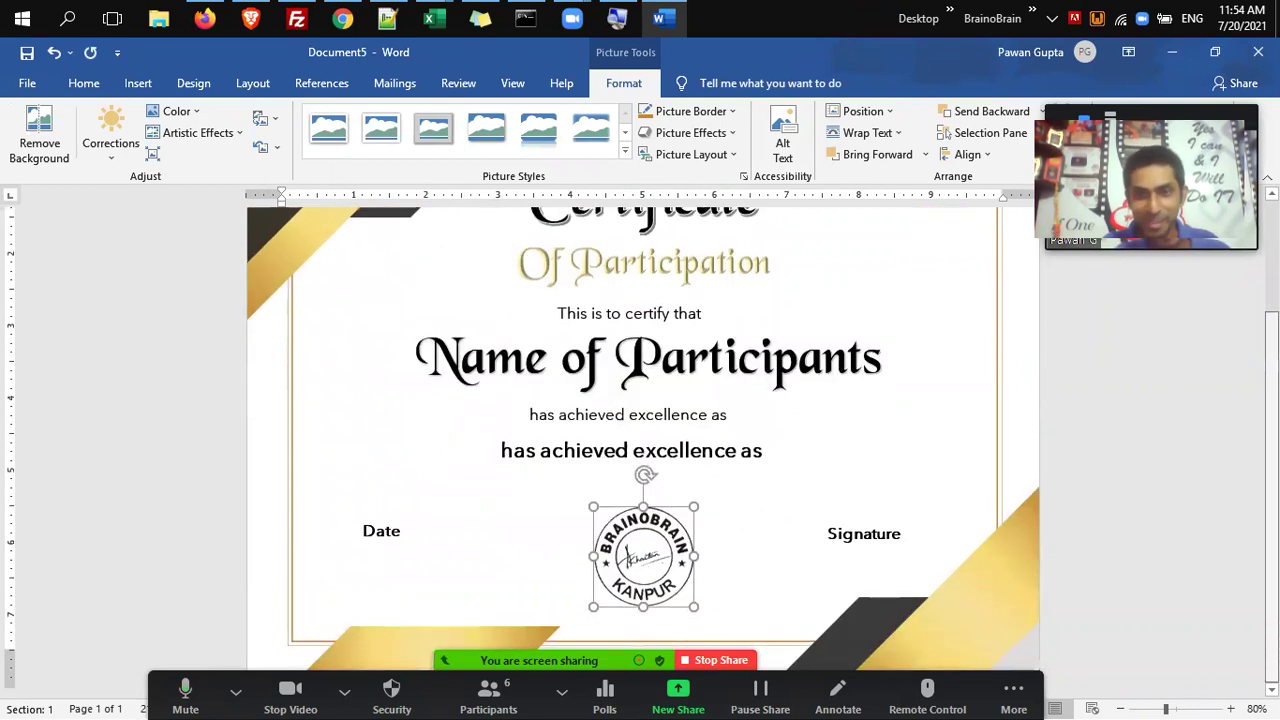
left_click_drag(593, 611, 643, 567)
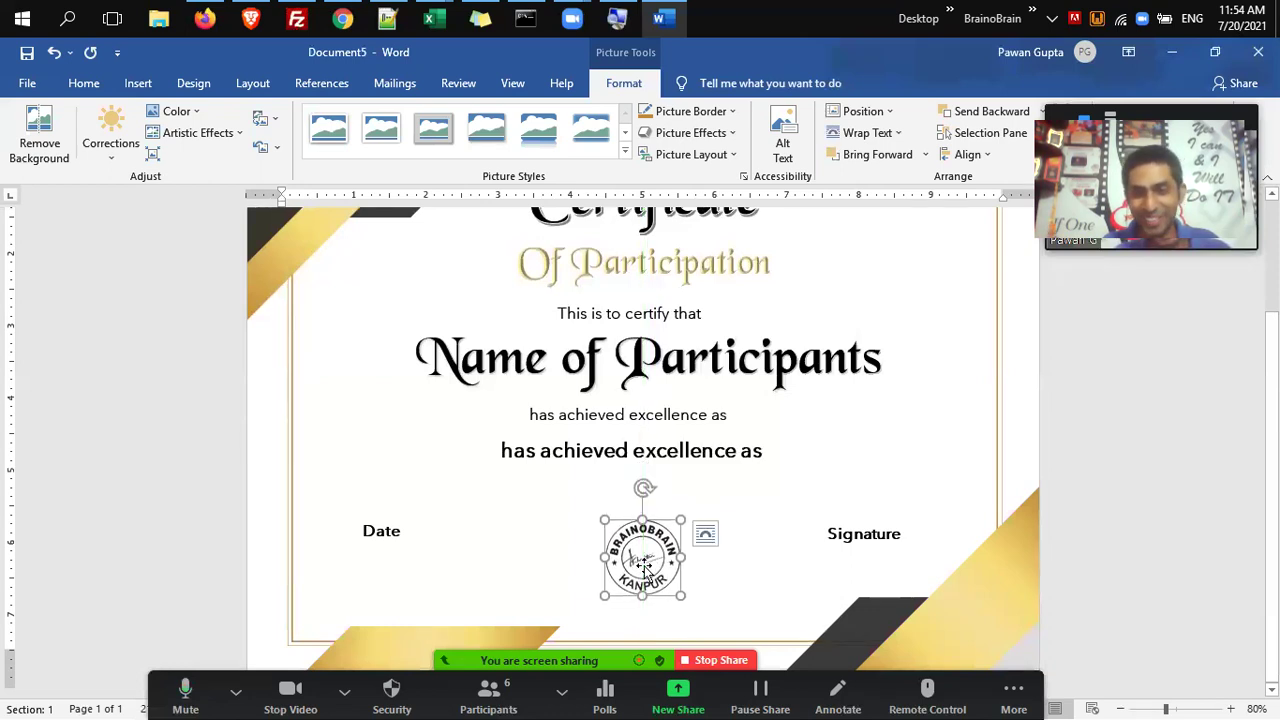
scroll(640, 440, "up", 3)
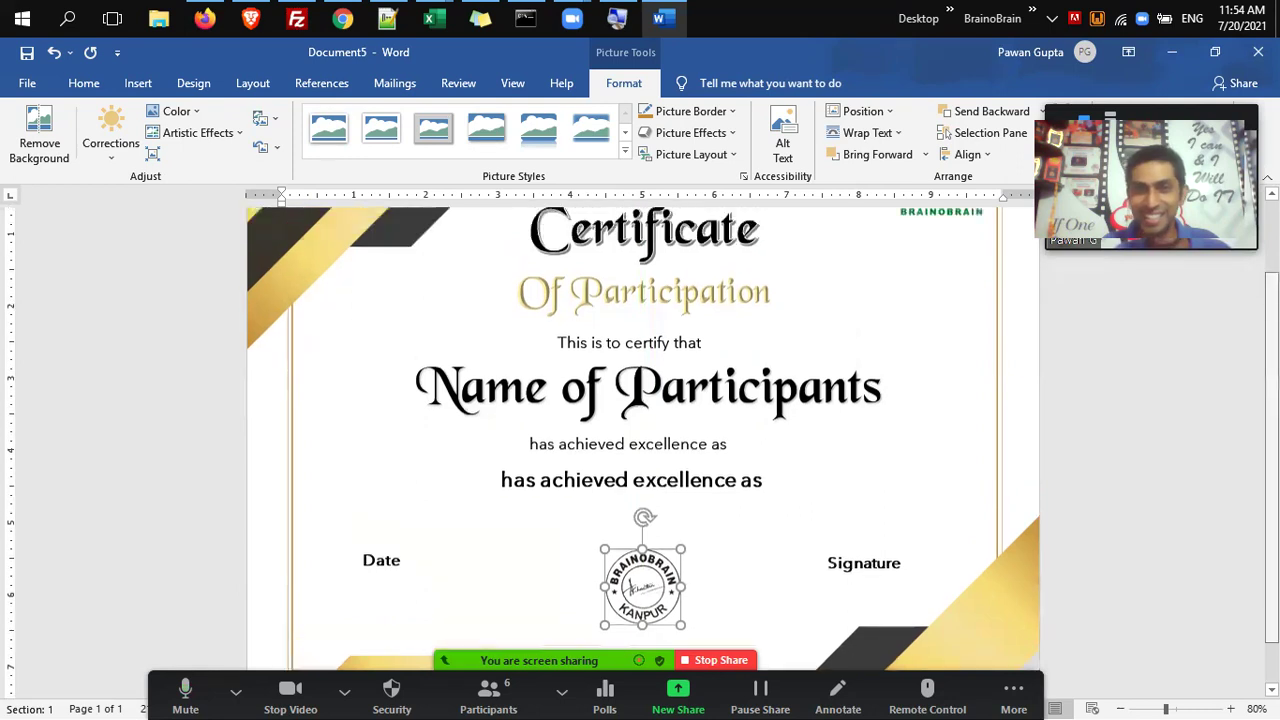
scroll(640, 440, "down", 1)
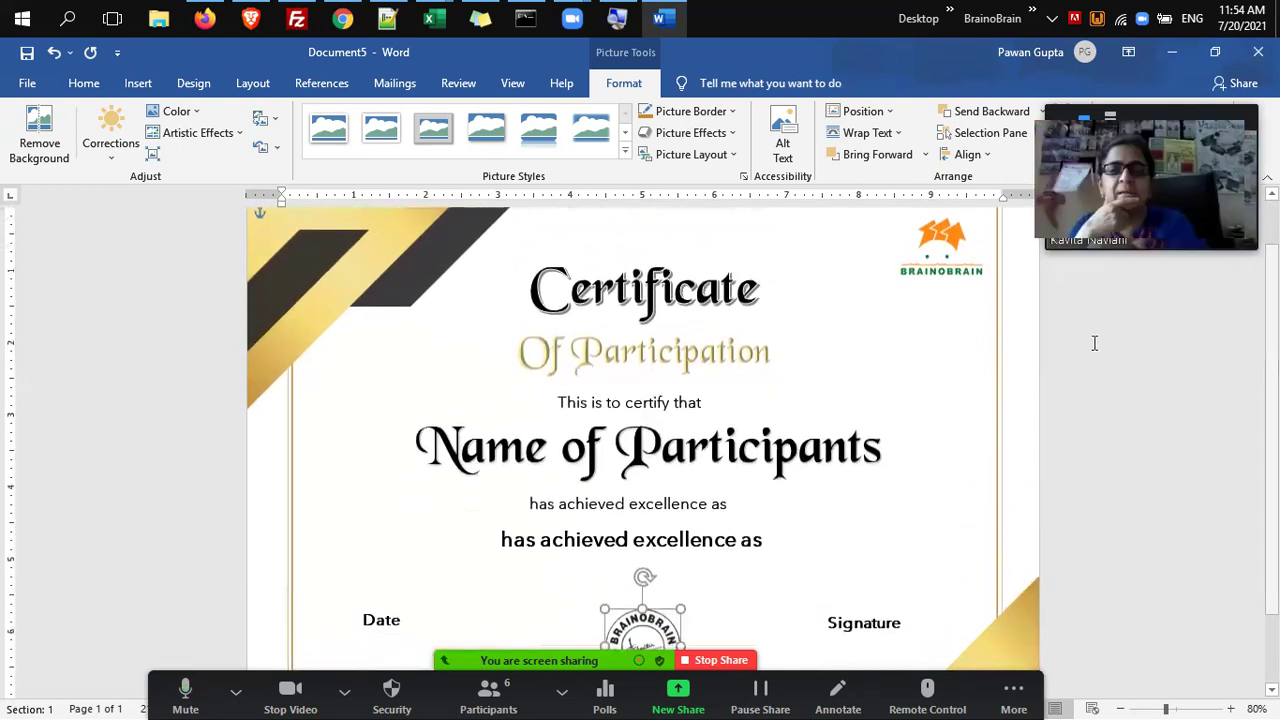
left_click(732, 343)
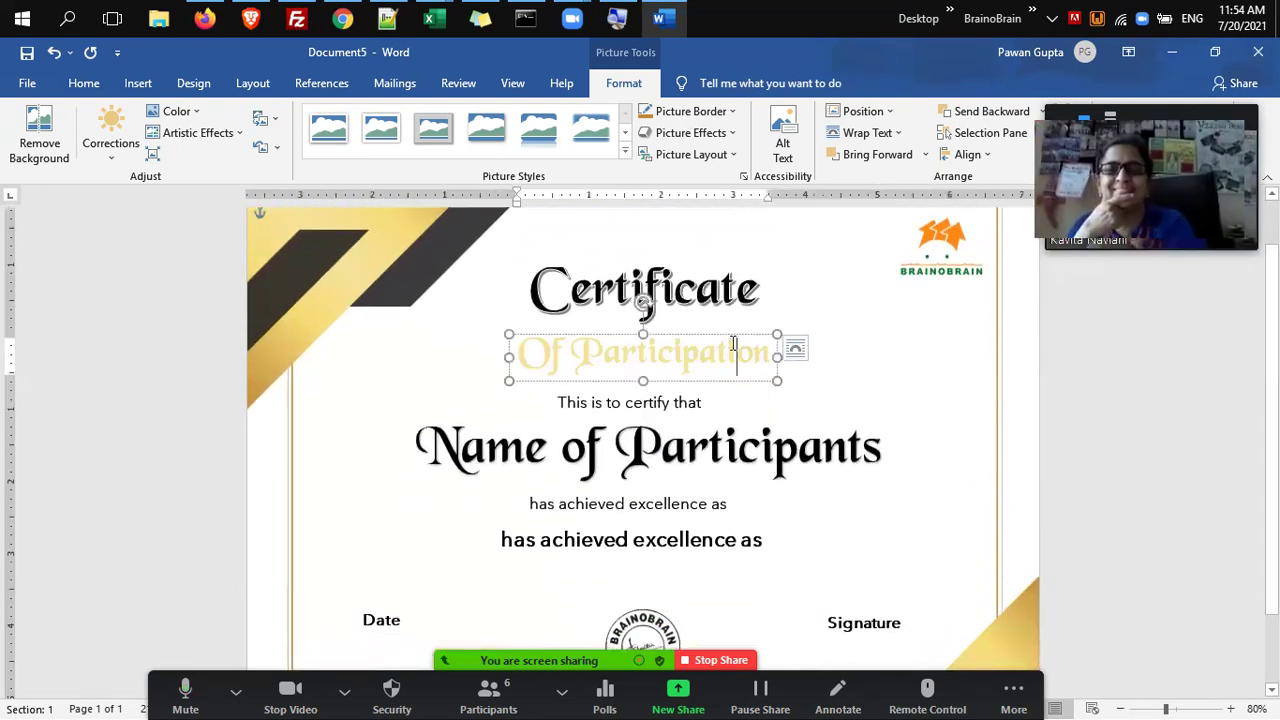
left_click(650, 618)
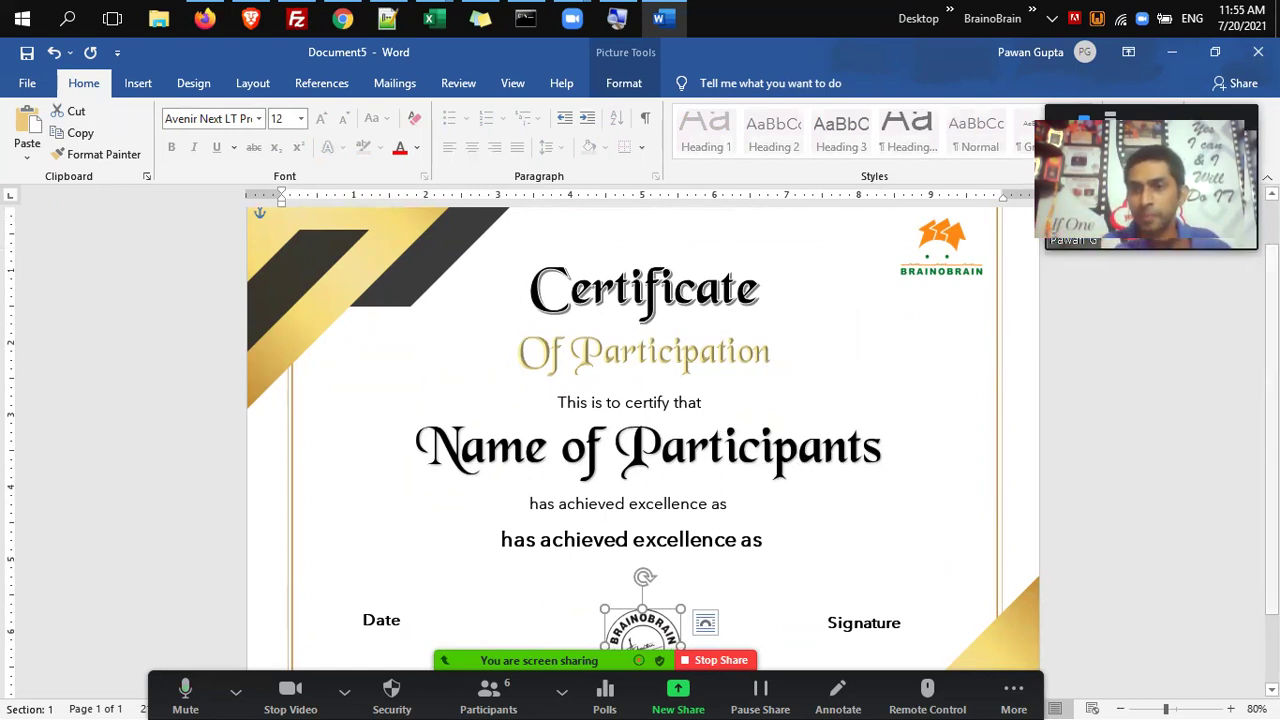
scroll(1244, 285, "up", 2)
scroll(1244, 285, "down", 3)
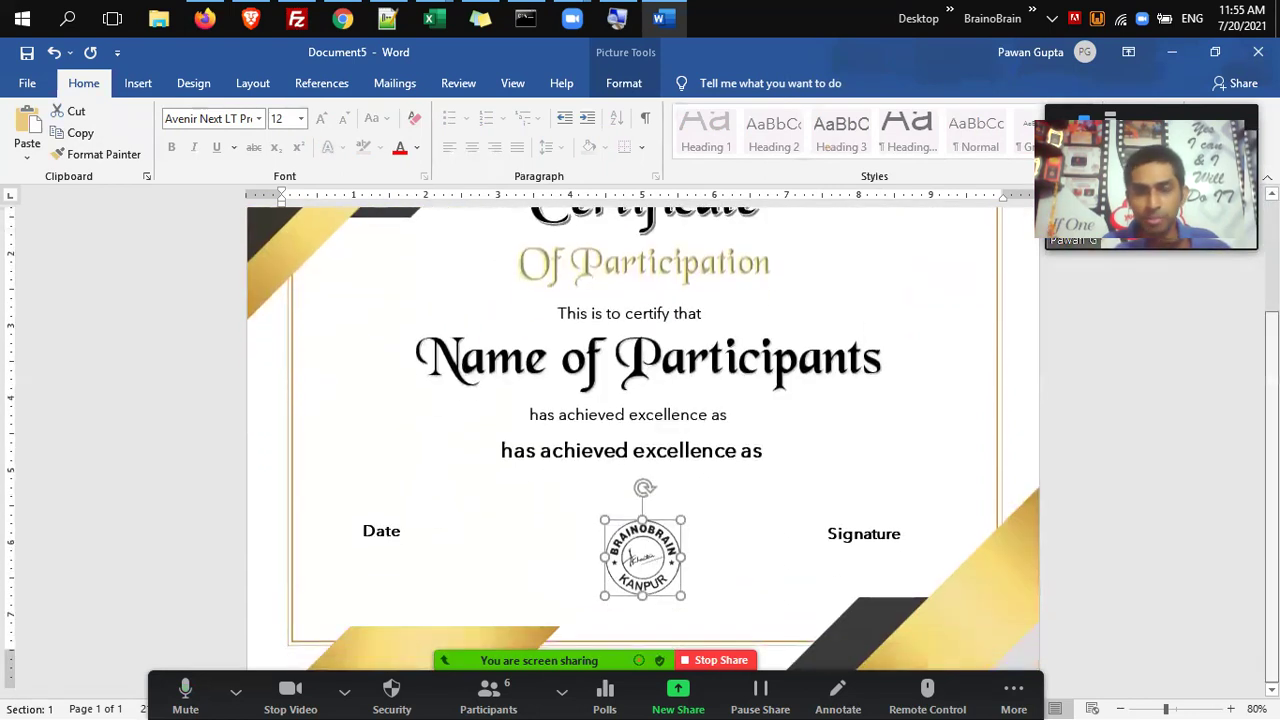
Replace the text of the larger bold "has achieved excellence as" line with "Result".
scroll(755, 560, "up", 1)
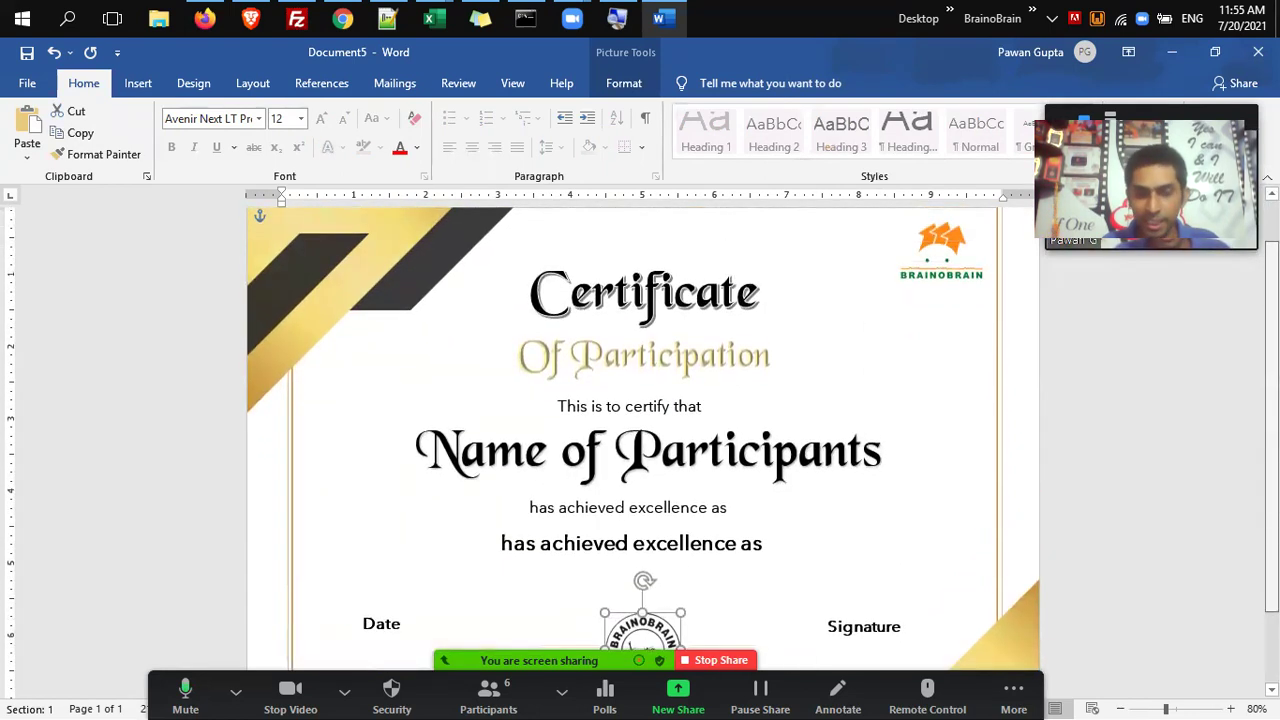
left_click(733, 541)
double_click(733, 541)
triple_click(733, 541)
type("Result")
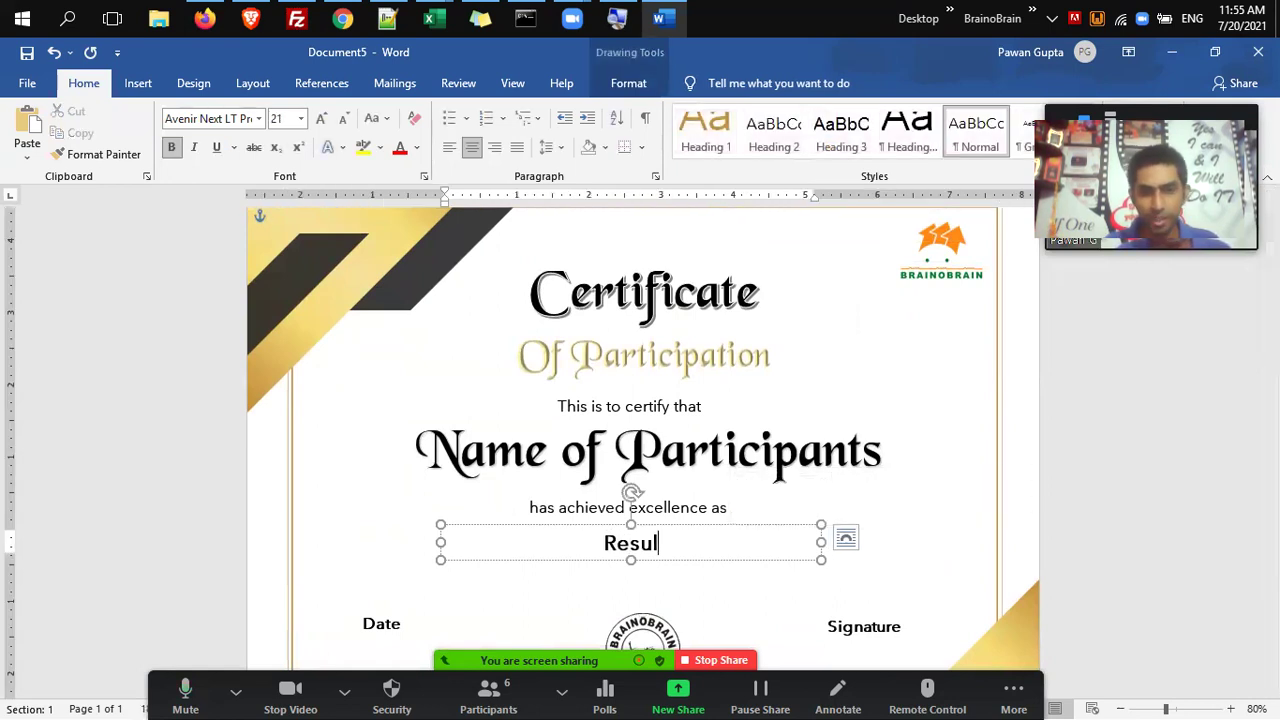
left_click(713, 479)
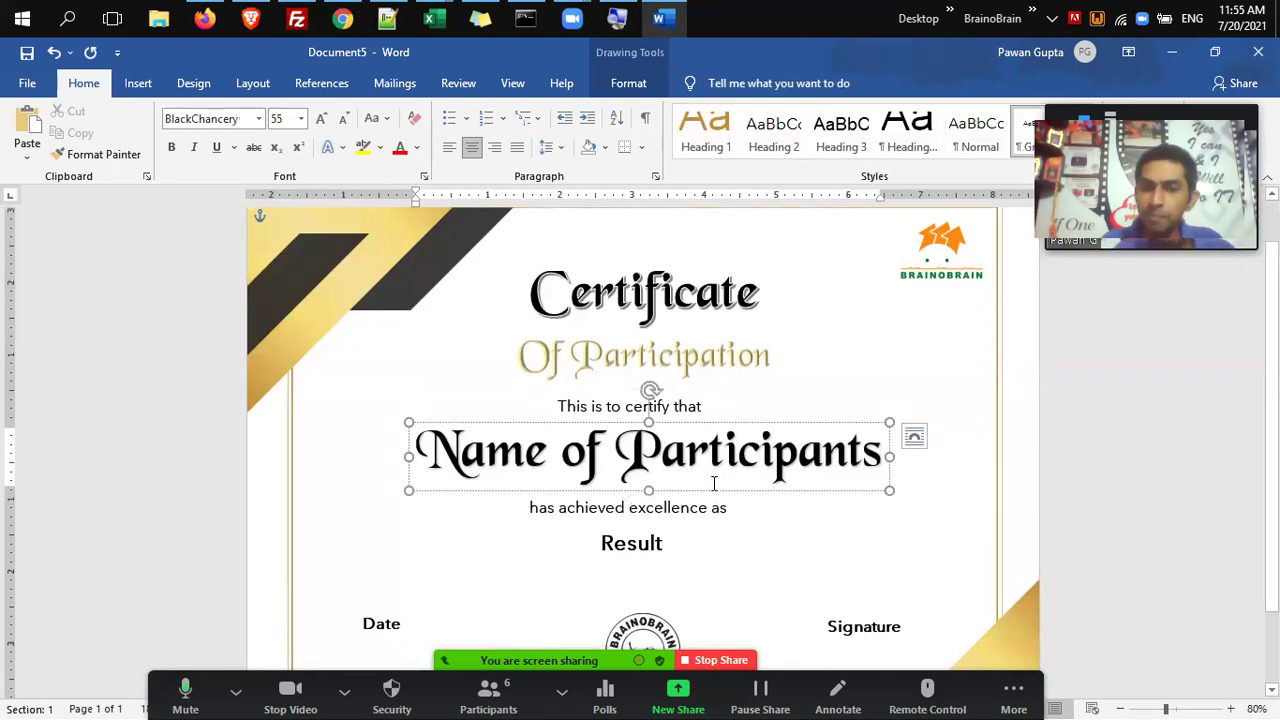
left_click(666, 541)
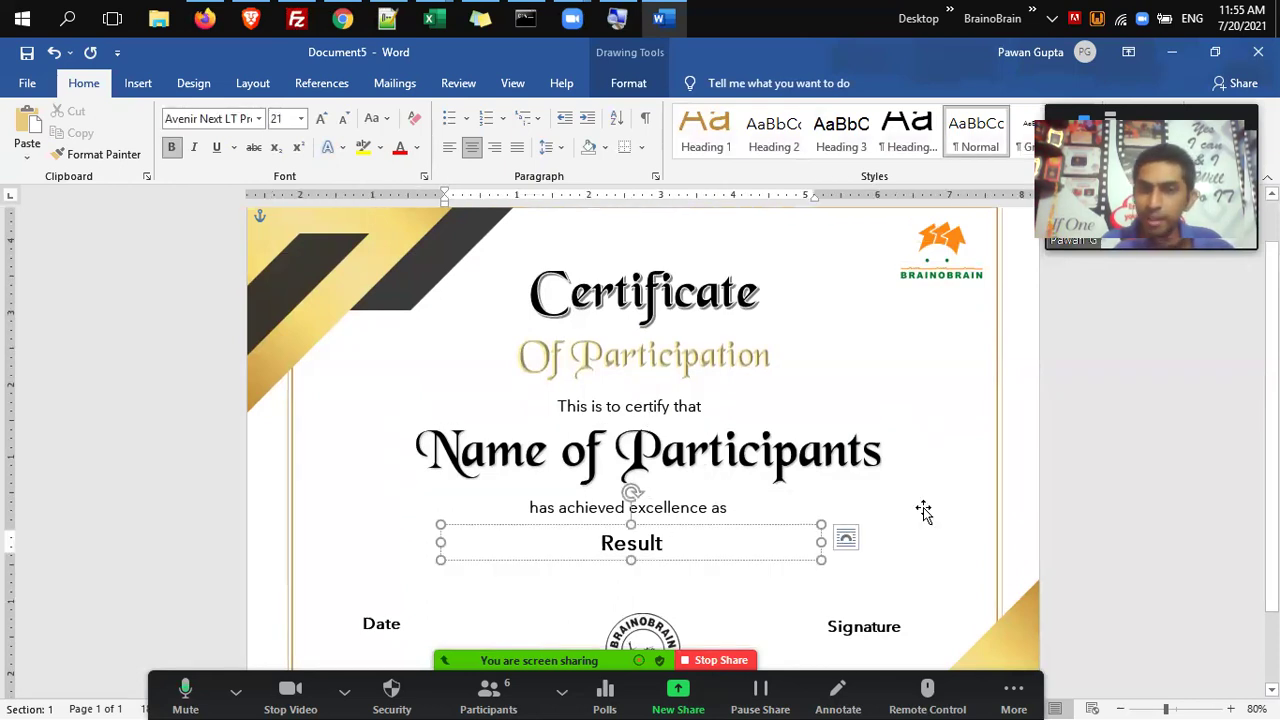
Move the "Result" text box and the "has achieved excellence as" box above it slightly upward.
scroll(640, 440, "down", 2)
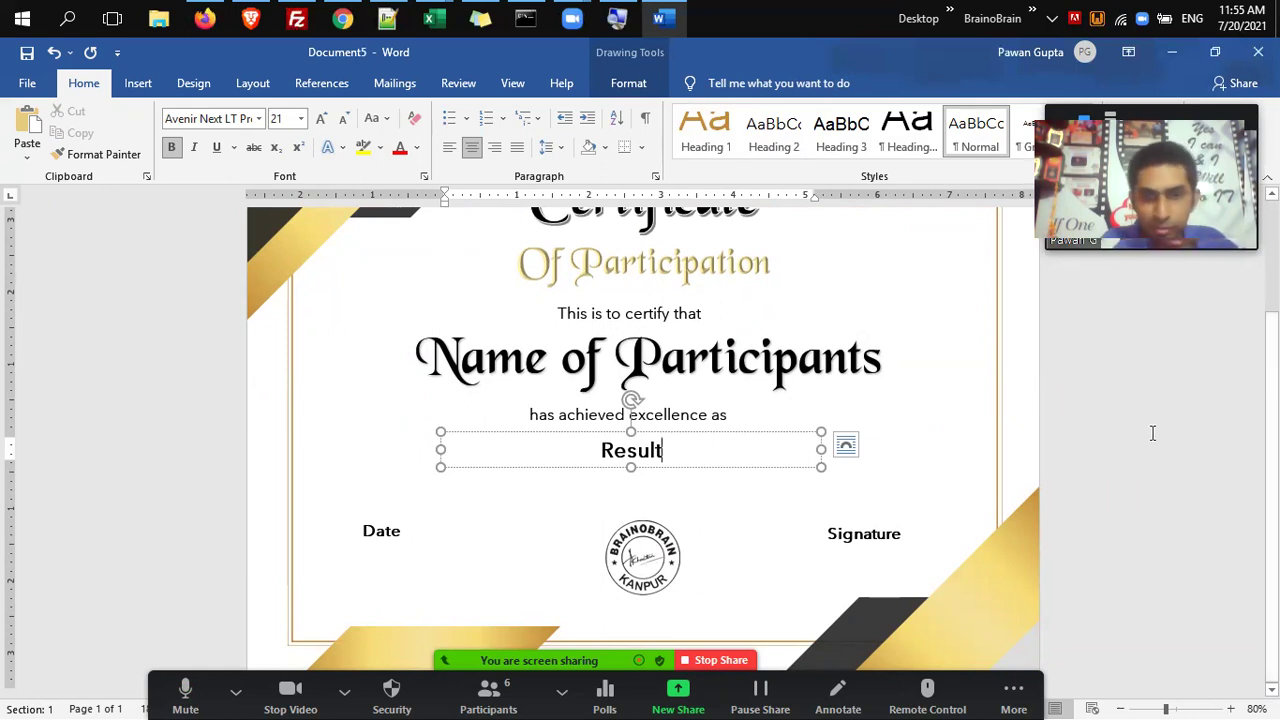
left_click(724, 435)
left_click_drag(724, 435, 718, 414)
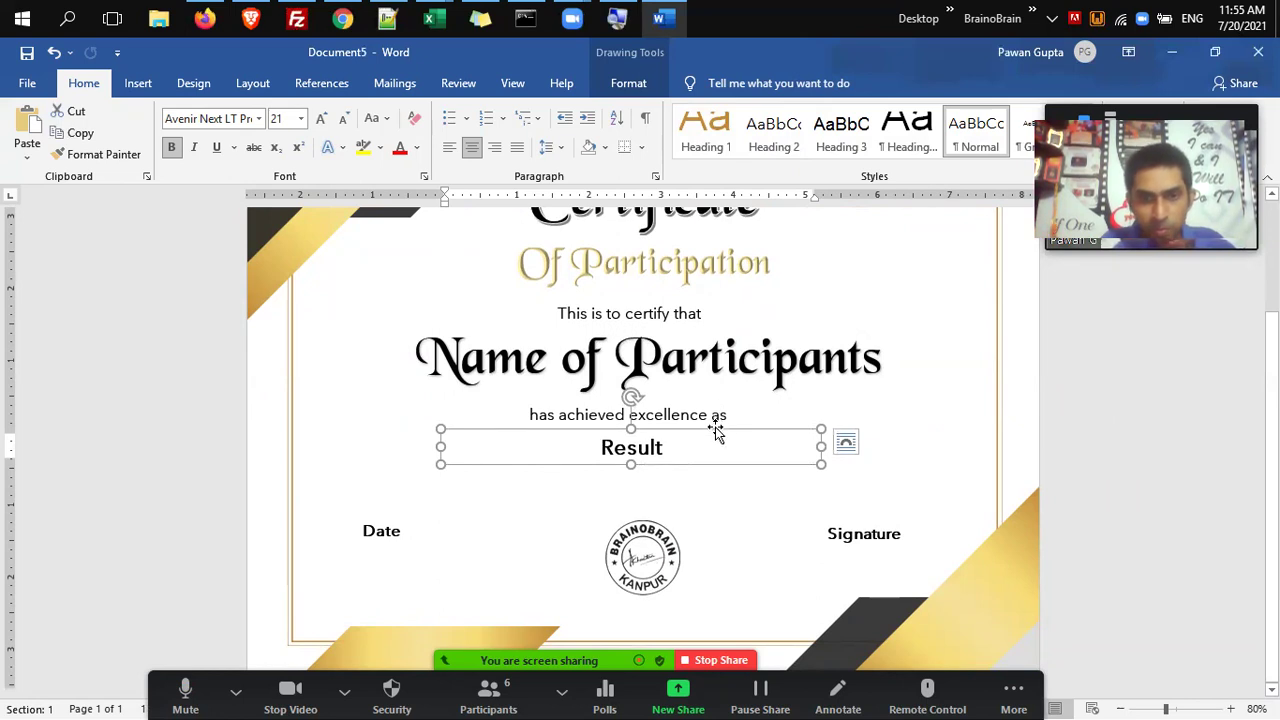
left_click(710, 415)
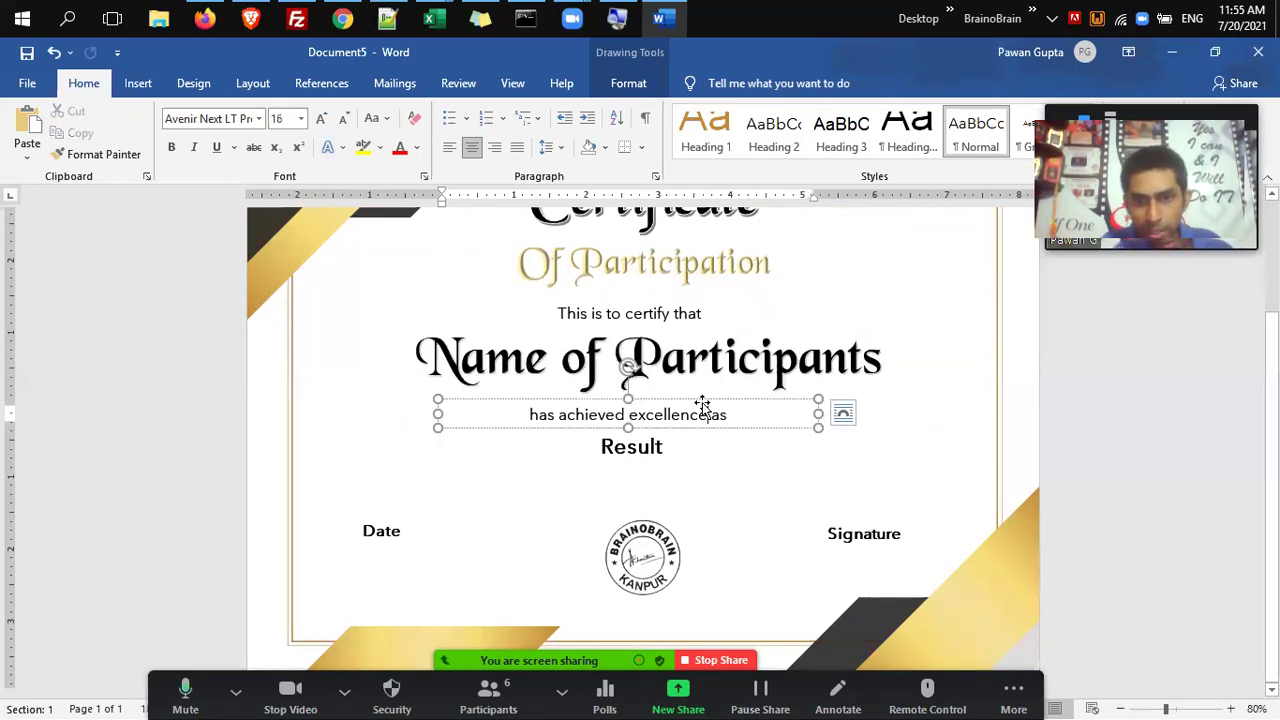
left_click_drag(702, 399, 659, 421)
Duplicate the "has achieved excellence as" text box and place the copy directly below "Result", tightening the spacing between the lines.
key("ctrl+c")
key("ctrl+v")
left_click(658, 442)
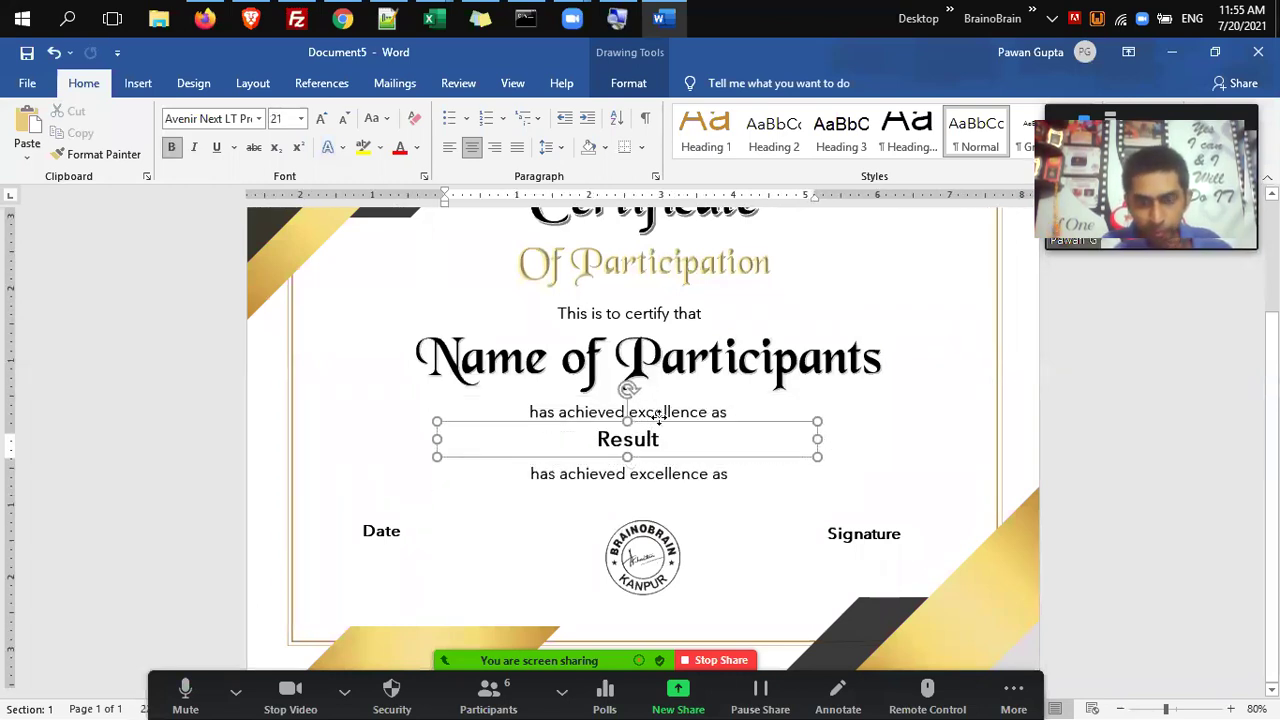
right_click(727, 412)
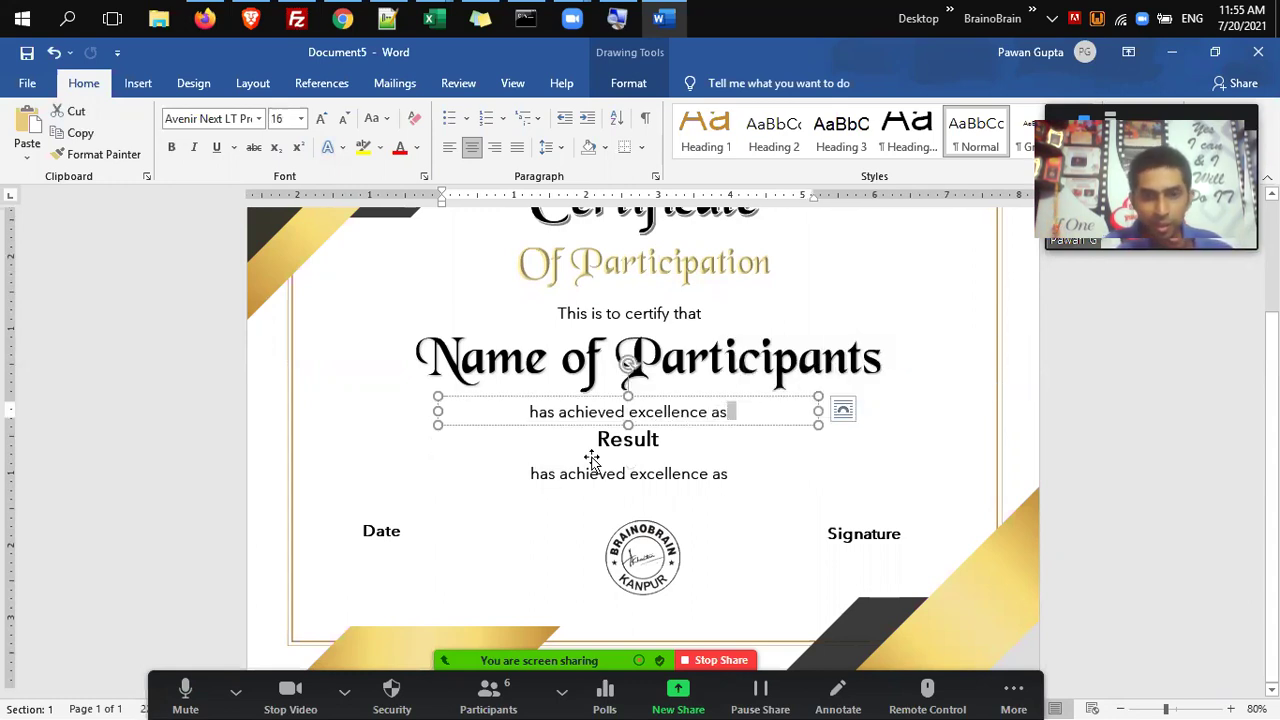
left_click(596, 470)
left_click_drag(600, 465, 600, 457)
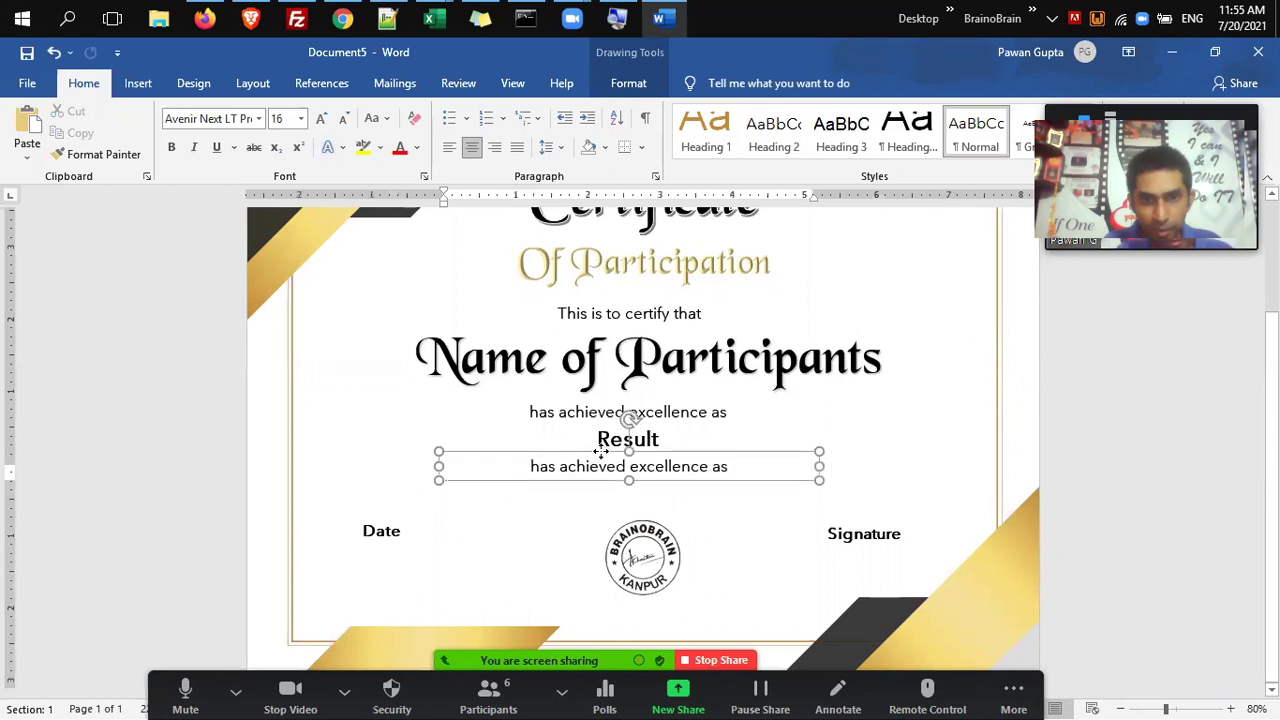
Replace the copied line's text with "in" and narrow its text box from the right so it just fits the word.
left_click(532, 466)
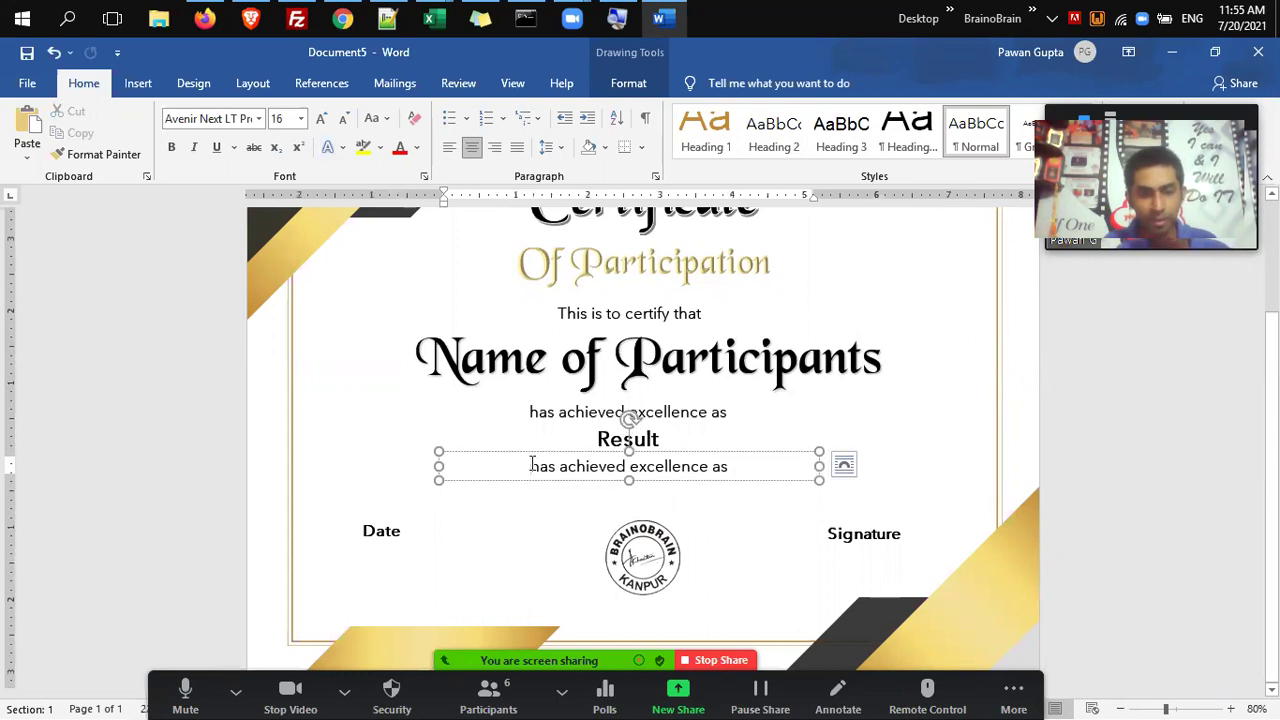
triple_click(532, 466)
type("in")
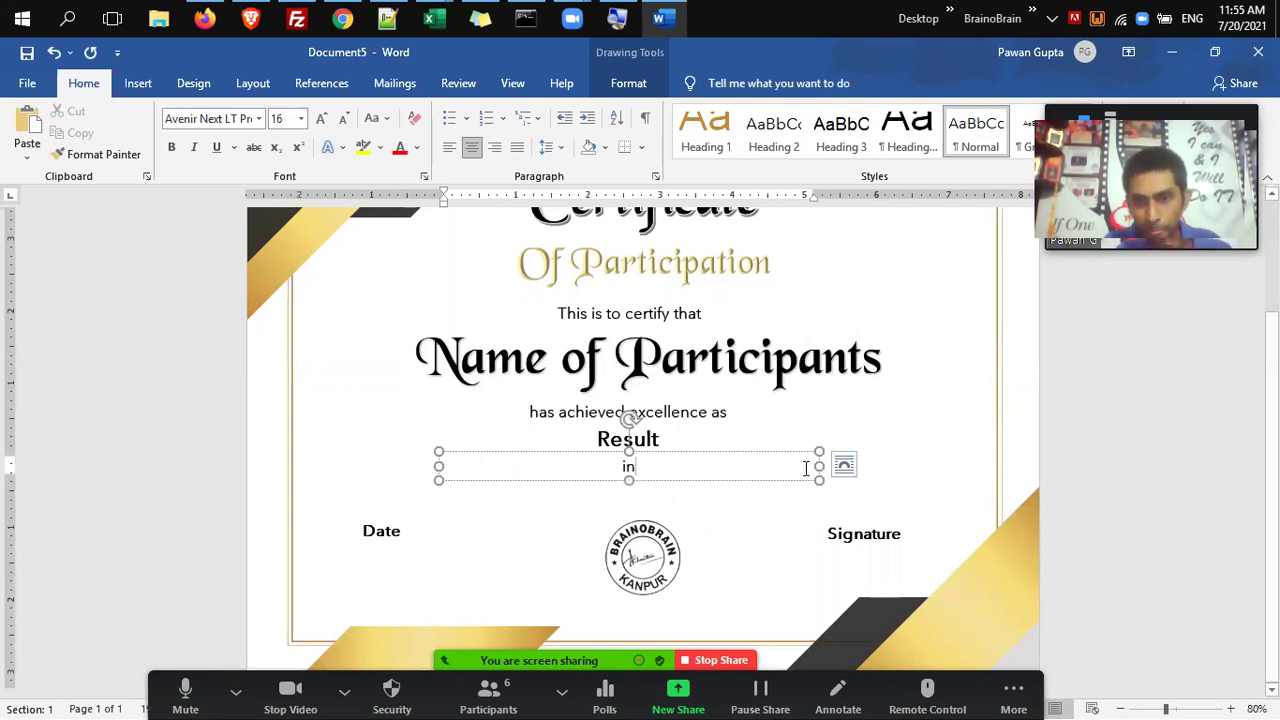
left_click_drag(818, 466, 476, 492)
left_click(509, 468)
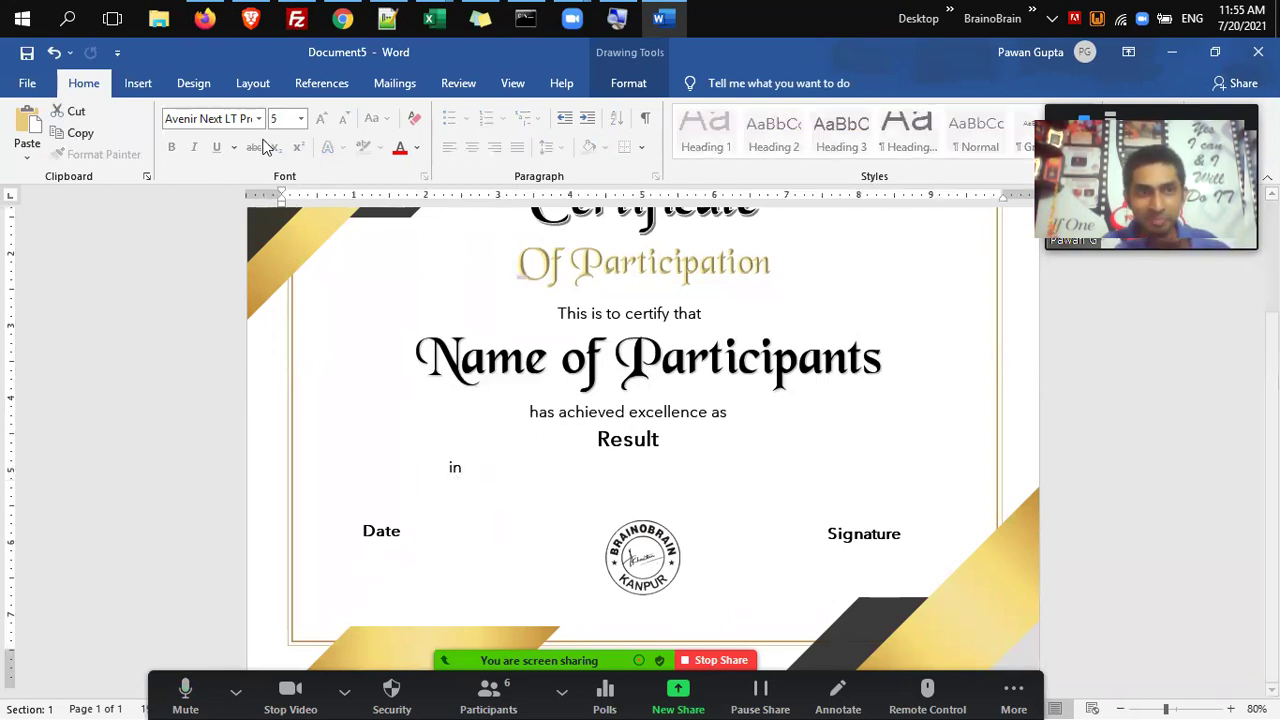
Draw a straight, nearly horizontal line running from just right of "in" to above the "Signature" label.
left_click(139, 84)
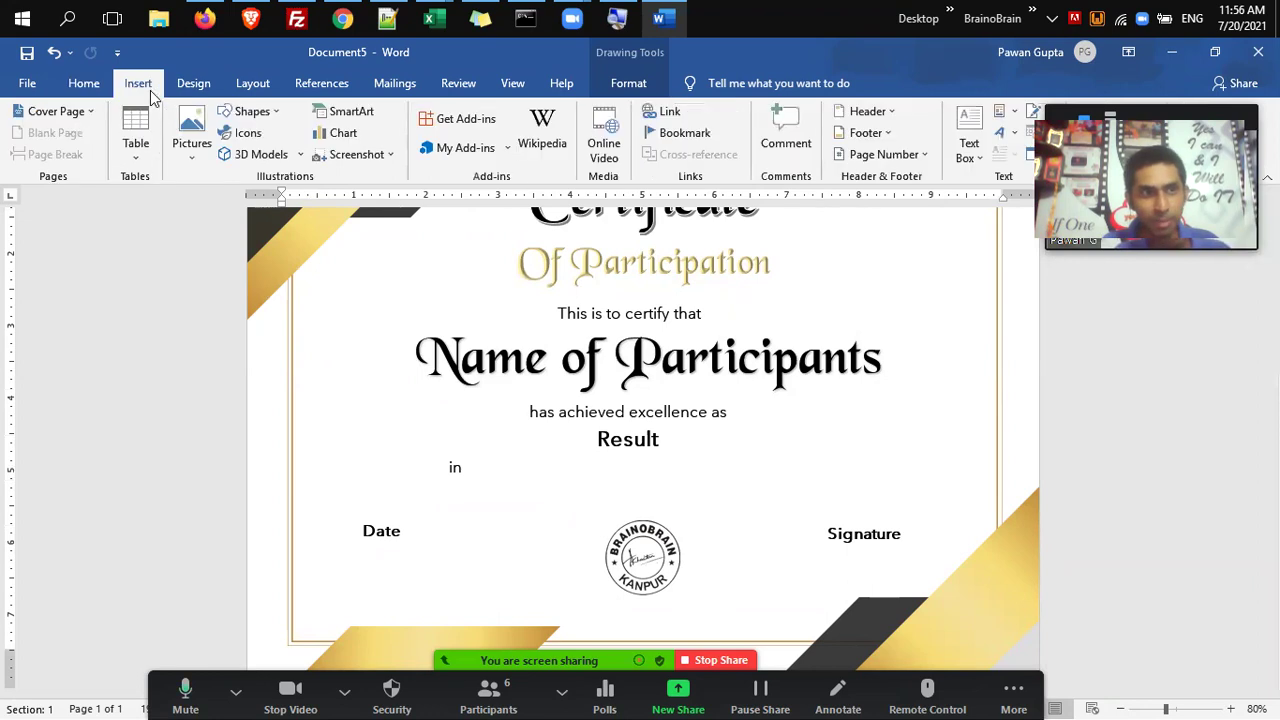
left_click(250, 111)
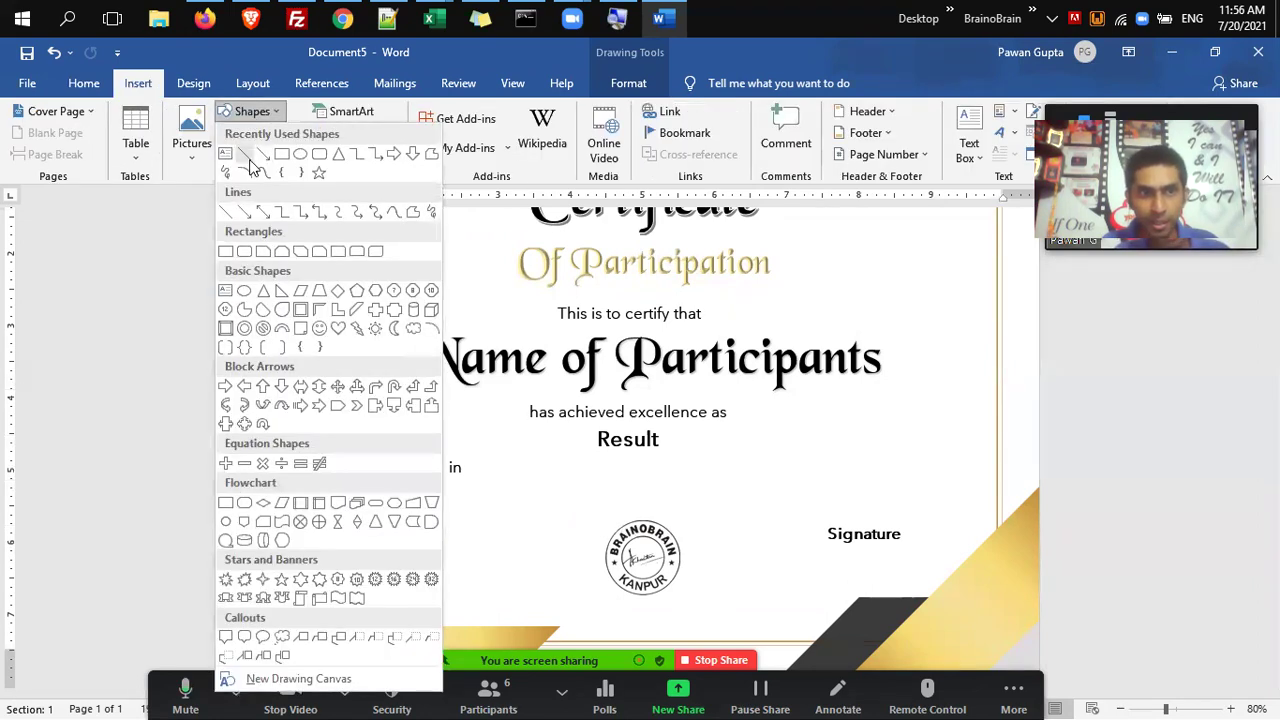
left_click(253, 156)
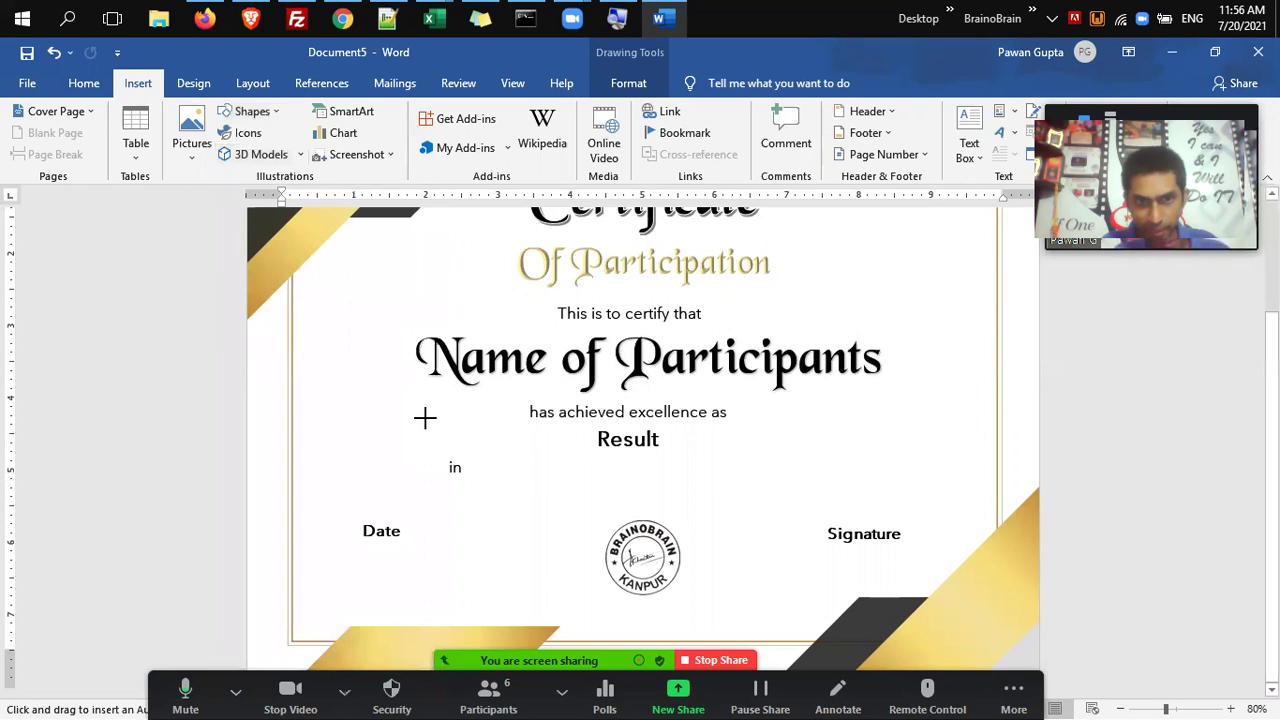
left_click_drag(470, 478, 912, 474)
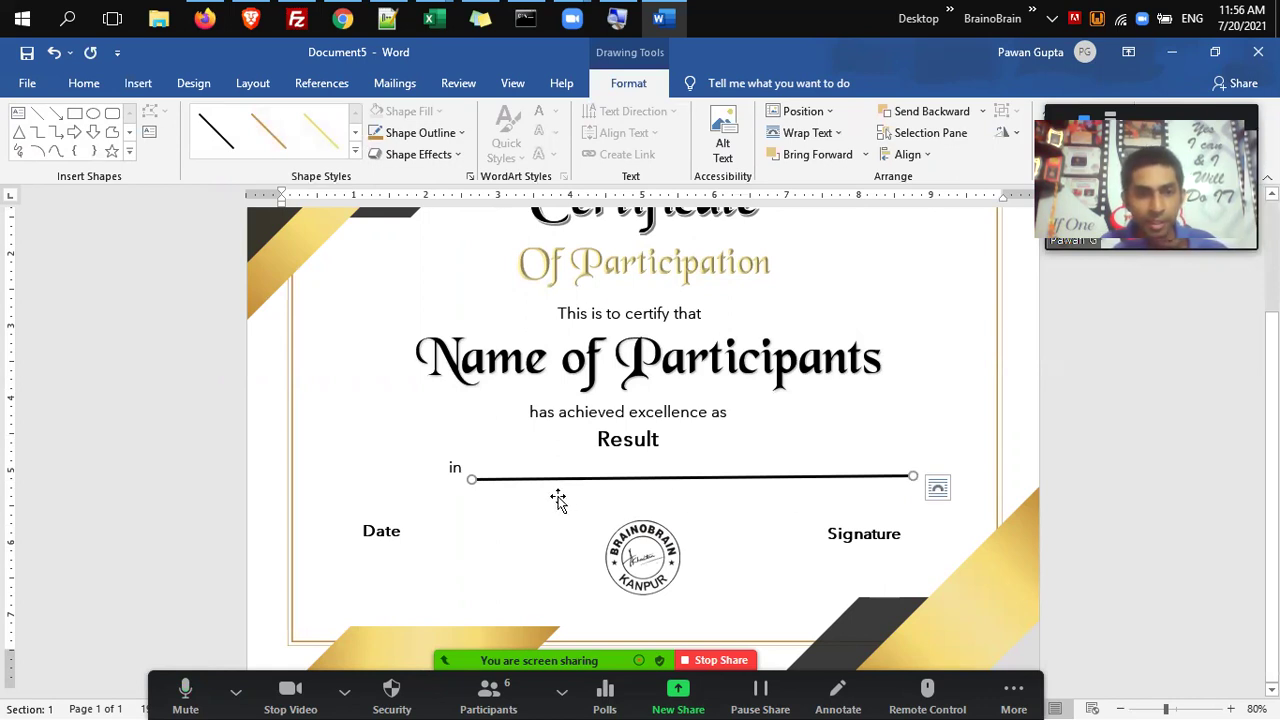
Shift the "in" text box and the line together slightly to the left and down.
left_click(455, 468)
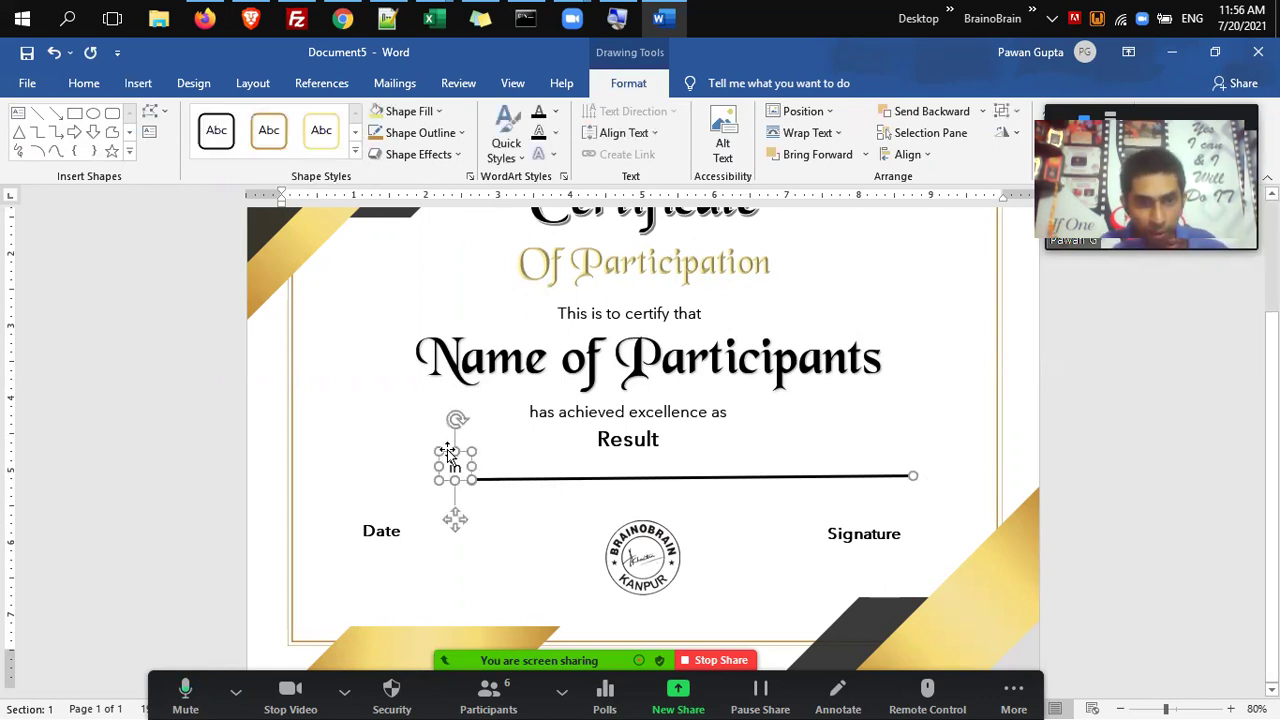
left_click_drag(448, 455, 418, 456)
key("Down")
key("Right")
key("Down")
Reduce the "Result" text box's height slightly, and duplicate the box so the copy sits above the drawn line.
left_click(644, 453)
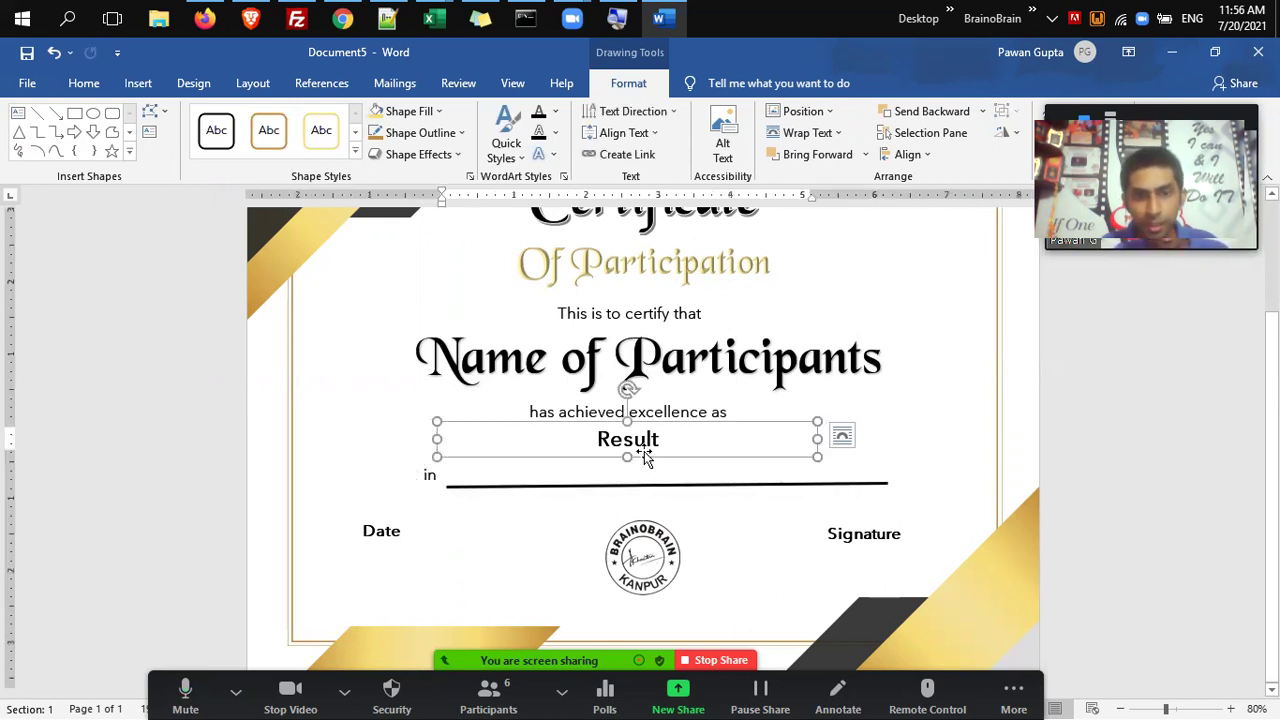
left_click_drag(628, 457, 628, 455)
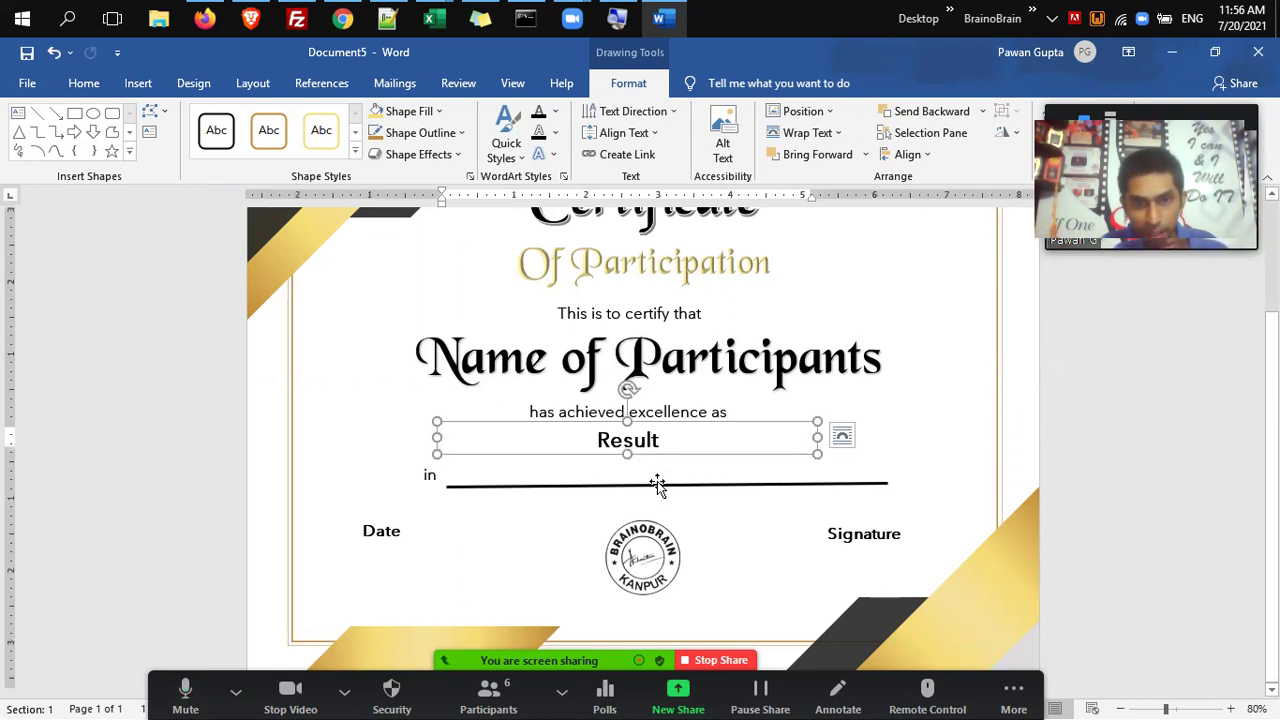
left_click(657, 485)
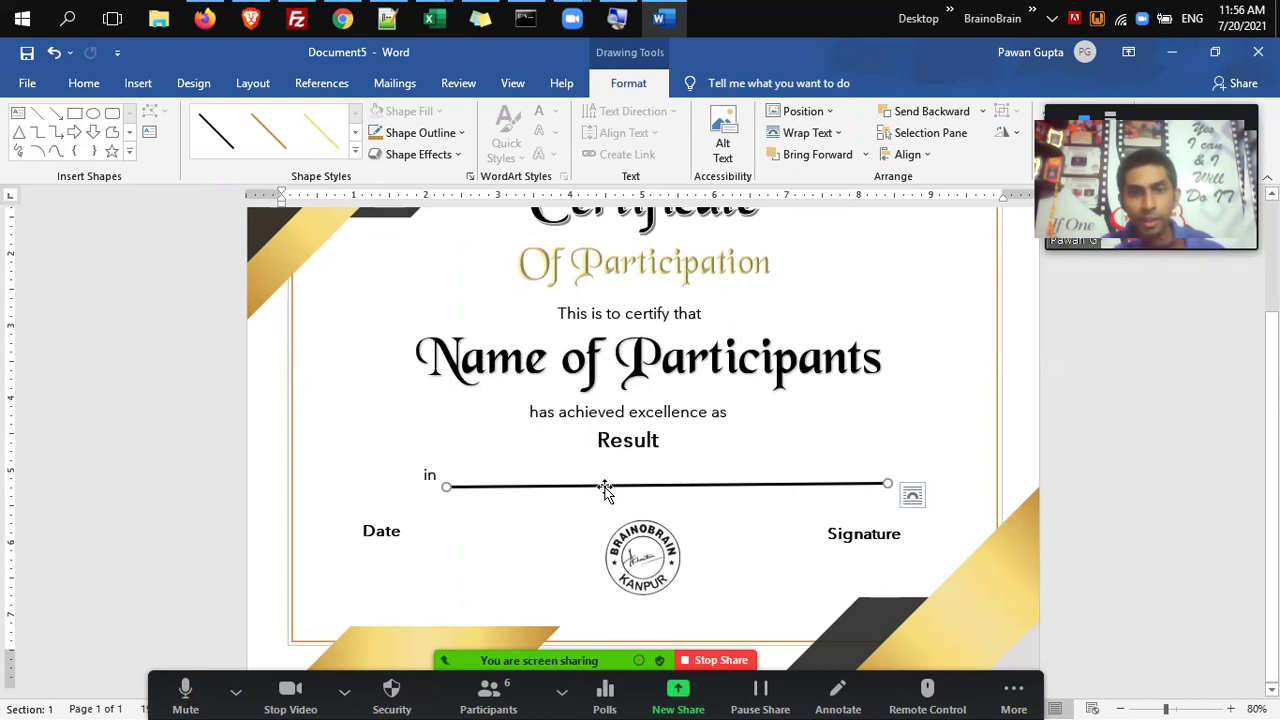
left_click(610, 424)
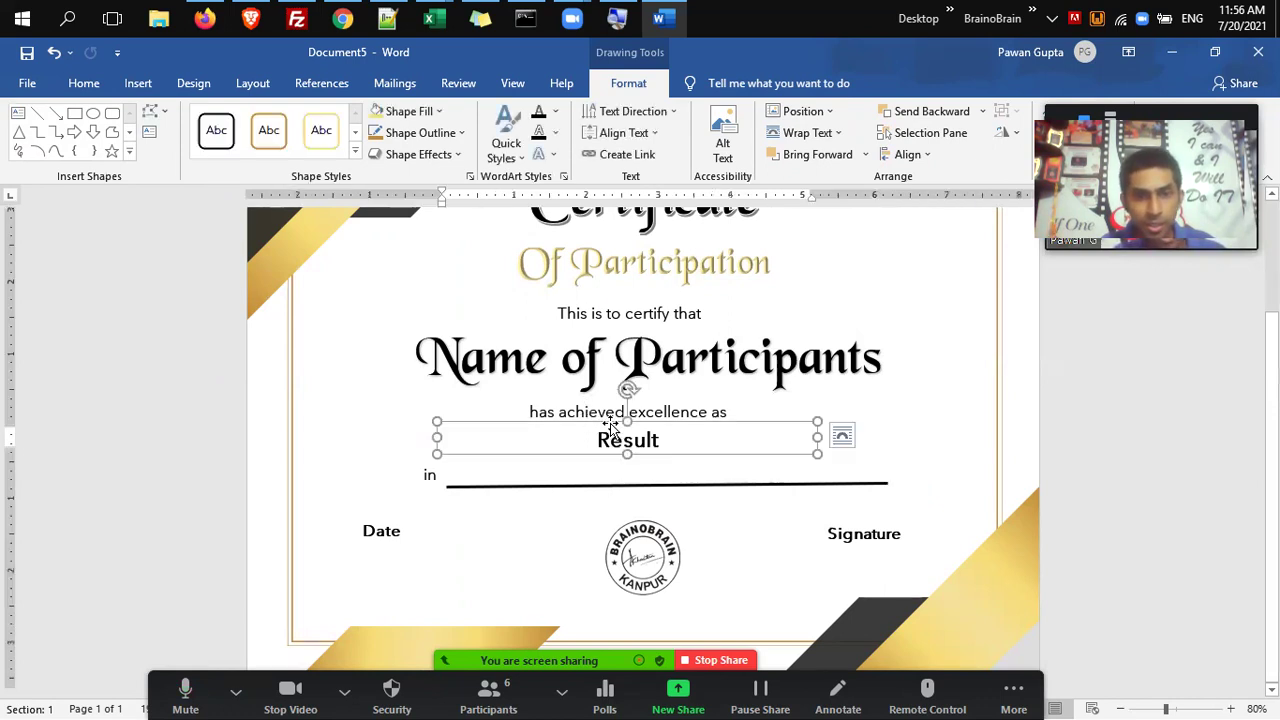
key("ctrl+d")
left_click_drag(606, 438, 608, 452)
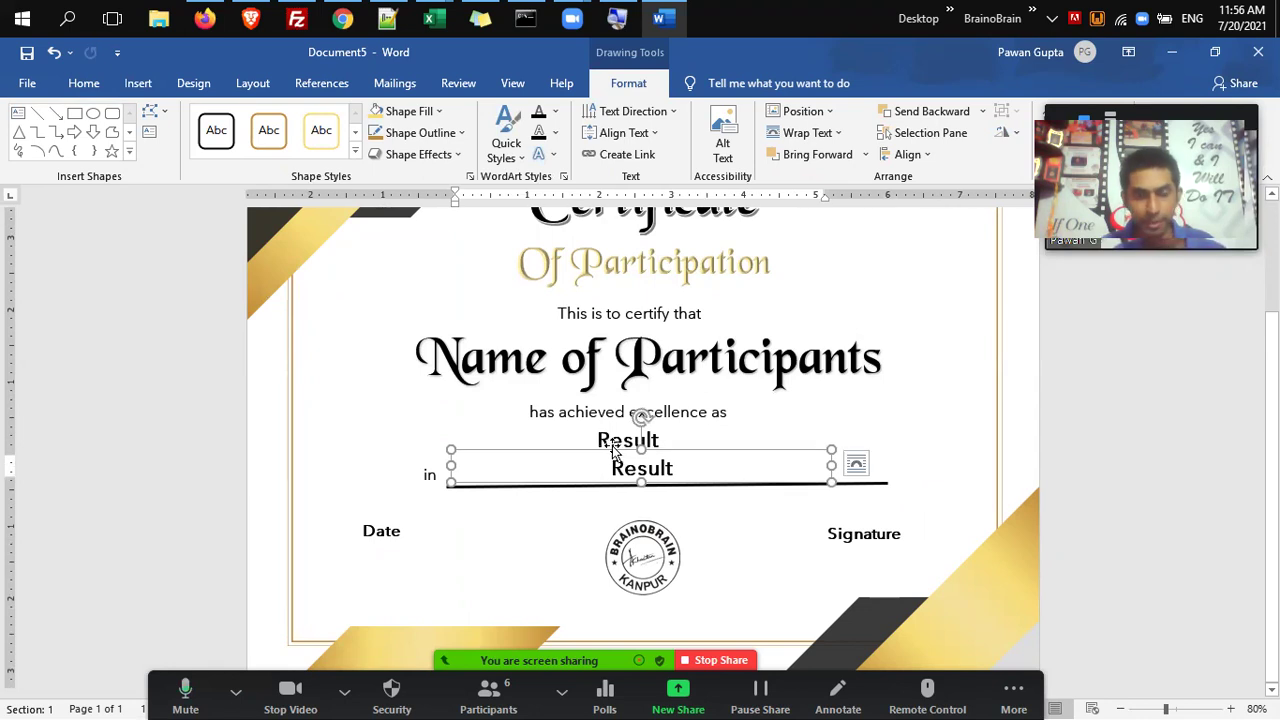
Replace the duplicate box's text with "Event Name" and make it slightly smaller, keeping it center-aligned.
double_click(614, 452)
type("Event Name")
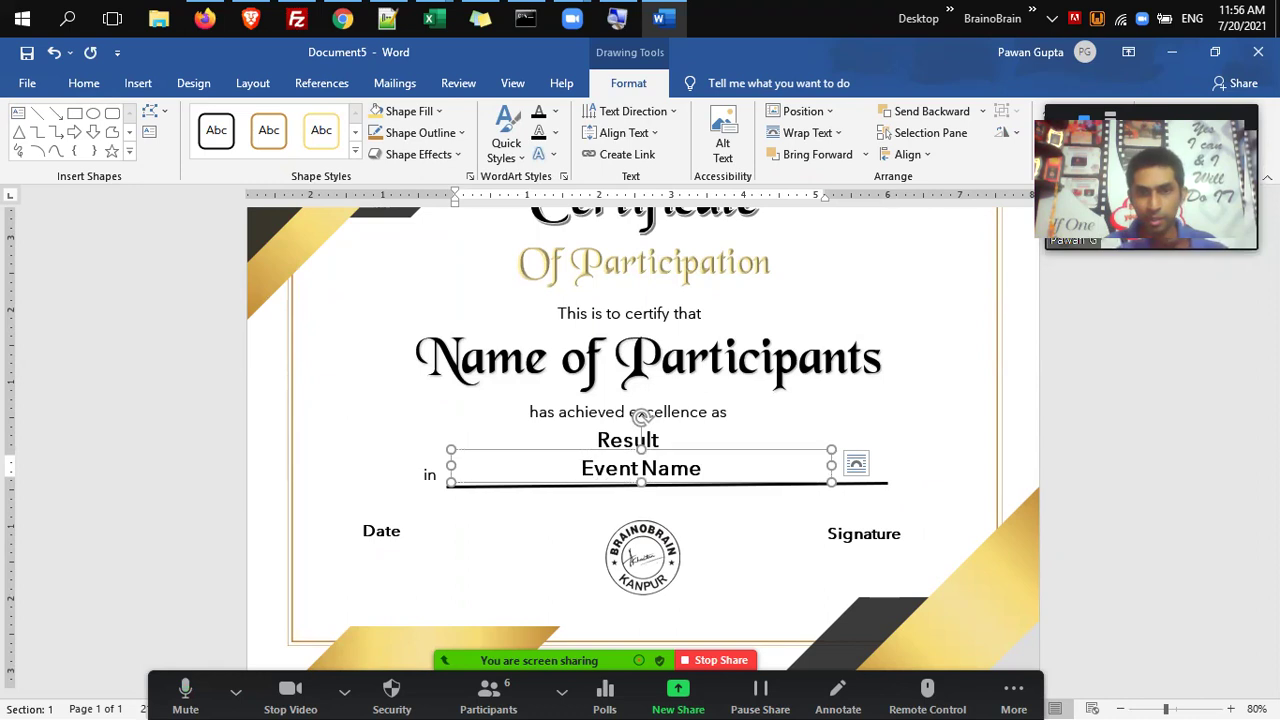
key("ctrl+bracketleft")
key("ctrl+bracketleft")
key("ctrl+bracketleft")
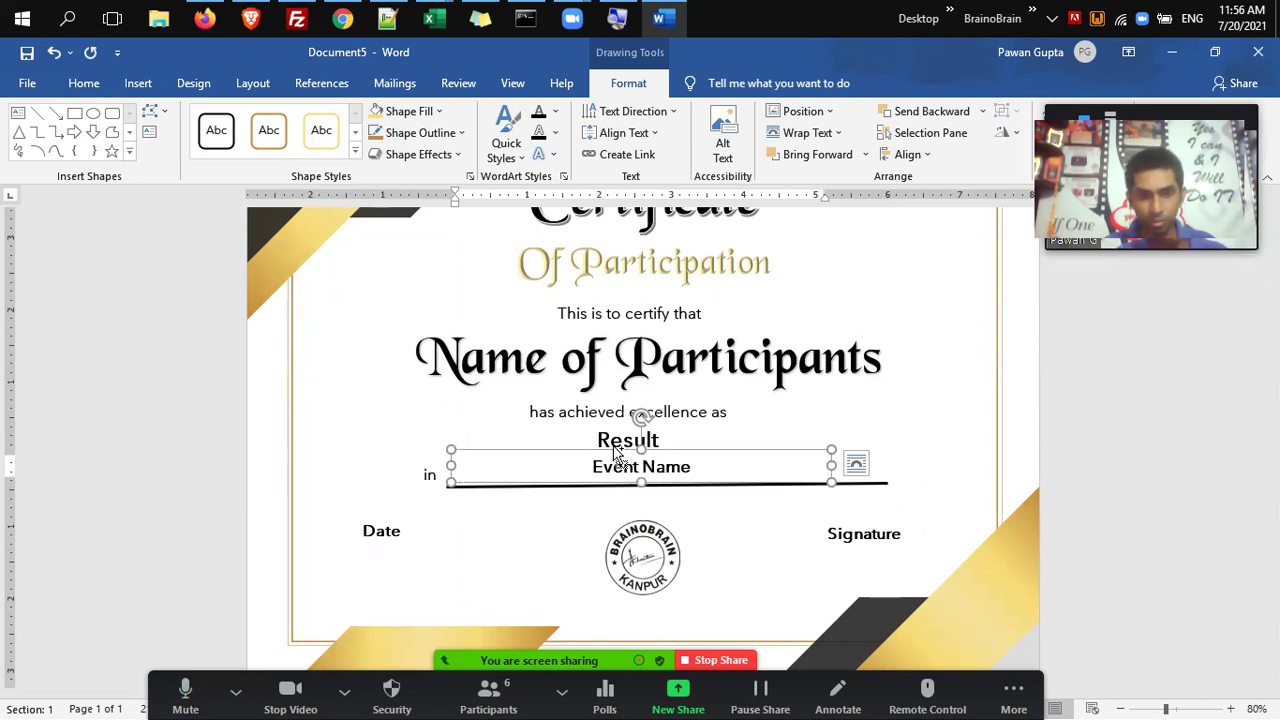
key("ctrl+l")
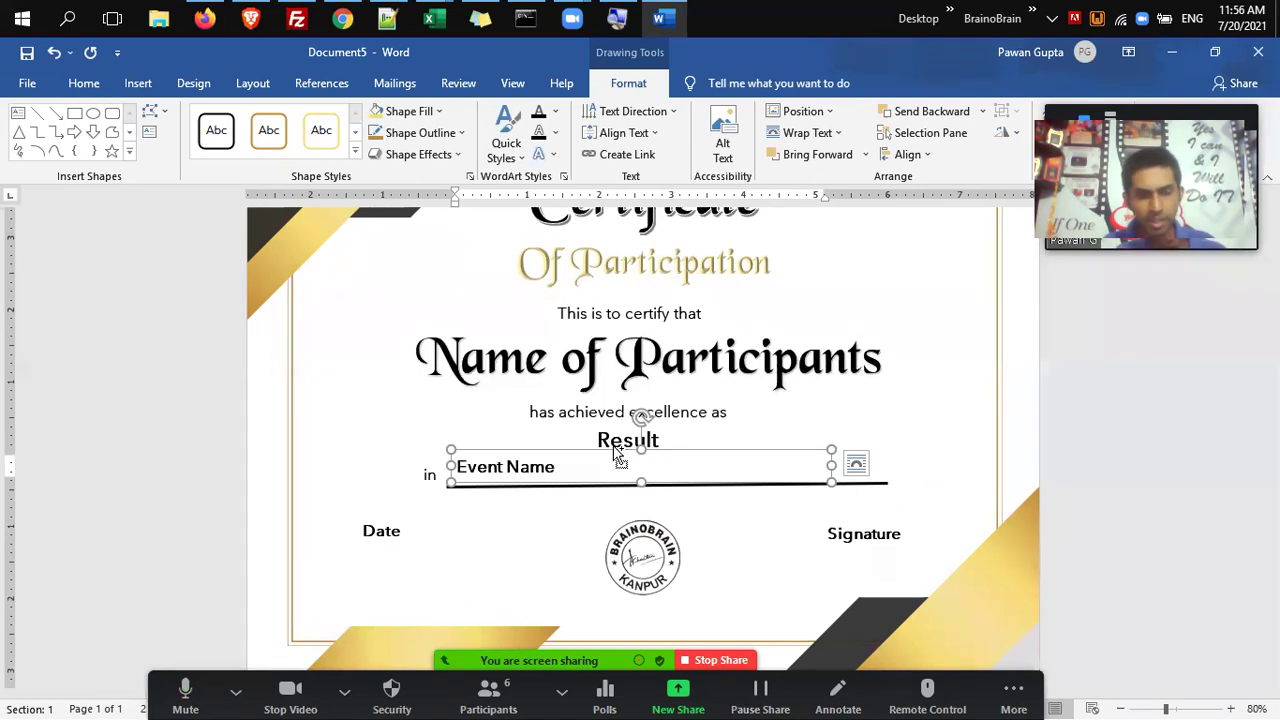
key("ctrl+e")
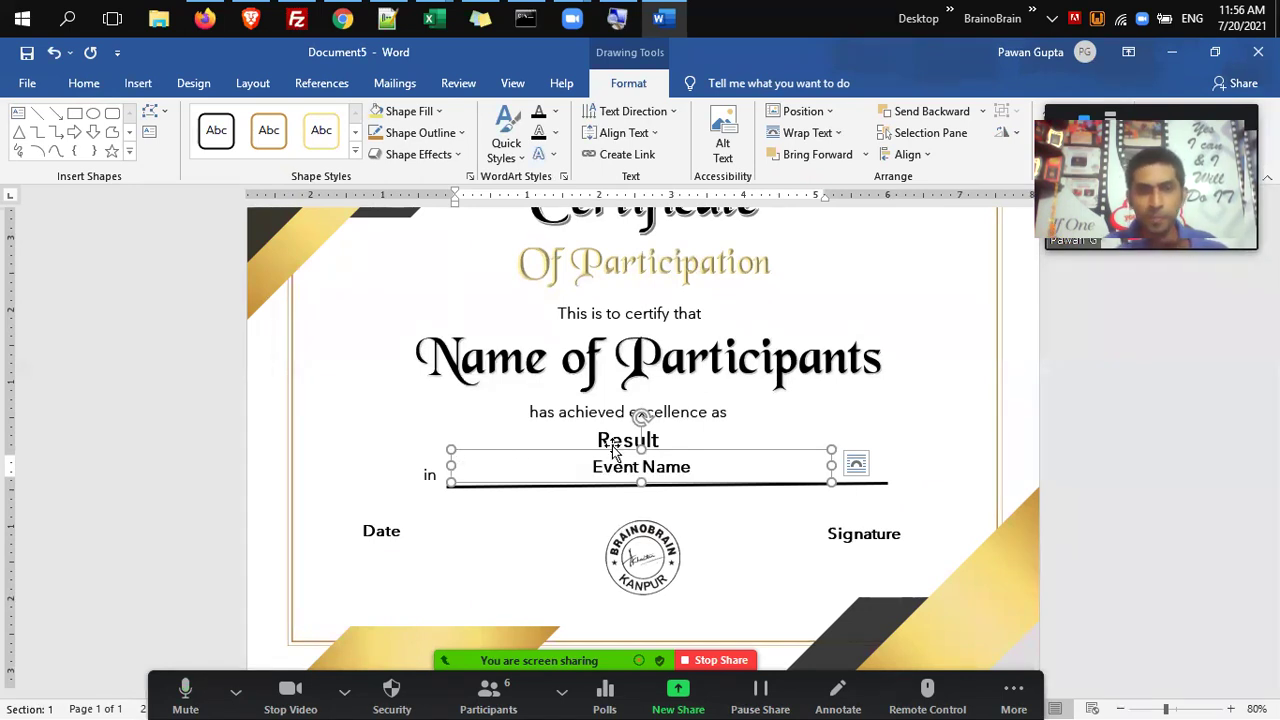
Lower the "Event Name" text box onto the line and widen it to the line's right end.
left_click_drag(614, 452, 637, 460)
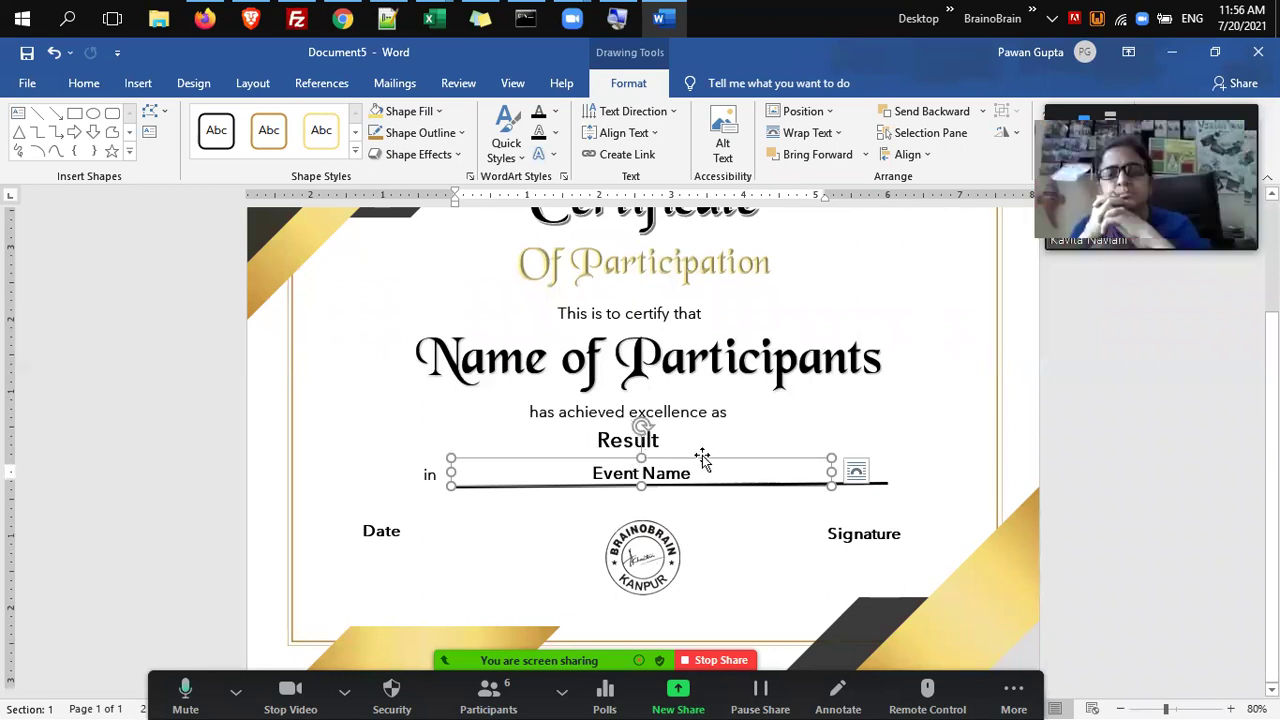
left_click_drag(827, 471, 886, 471)
left_click(932, 467)
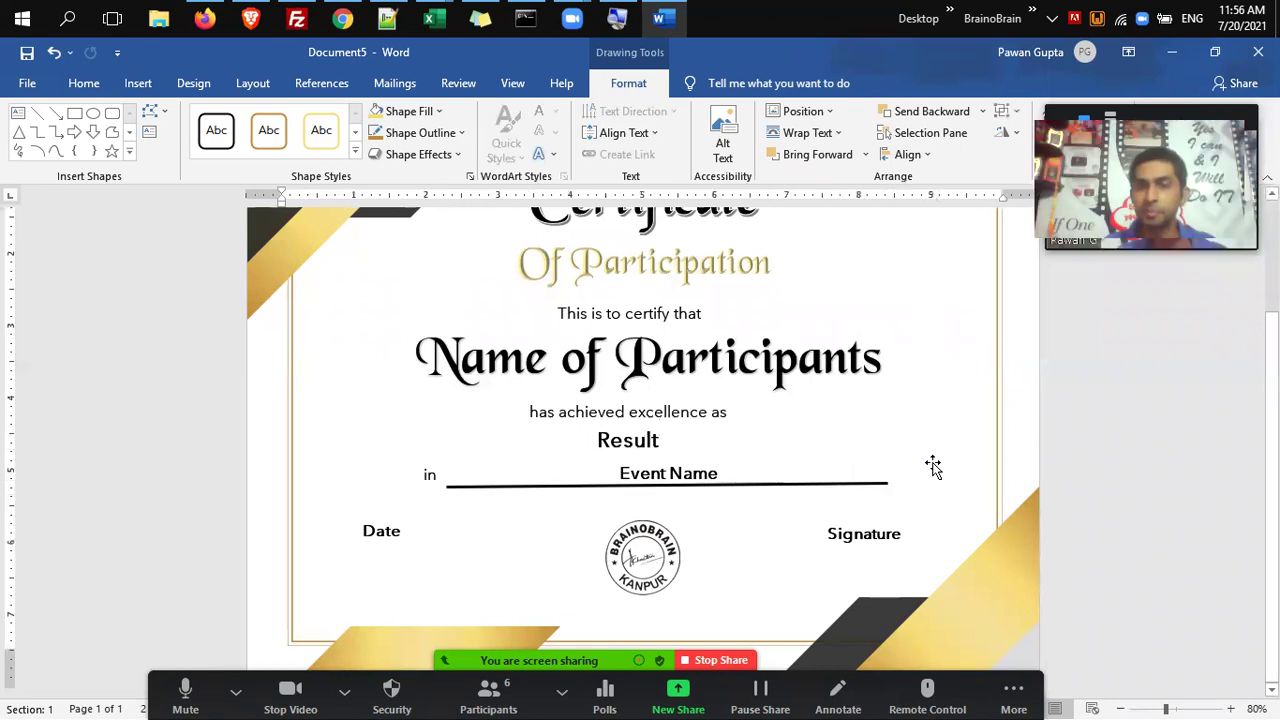
Save the certificate as a Word document named "WS Certificate" in the local Documents folder.
left_click(775, 343)
key("ctrl+s")
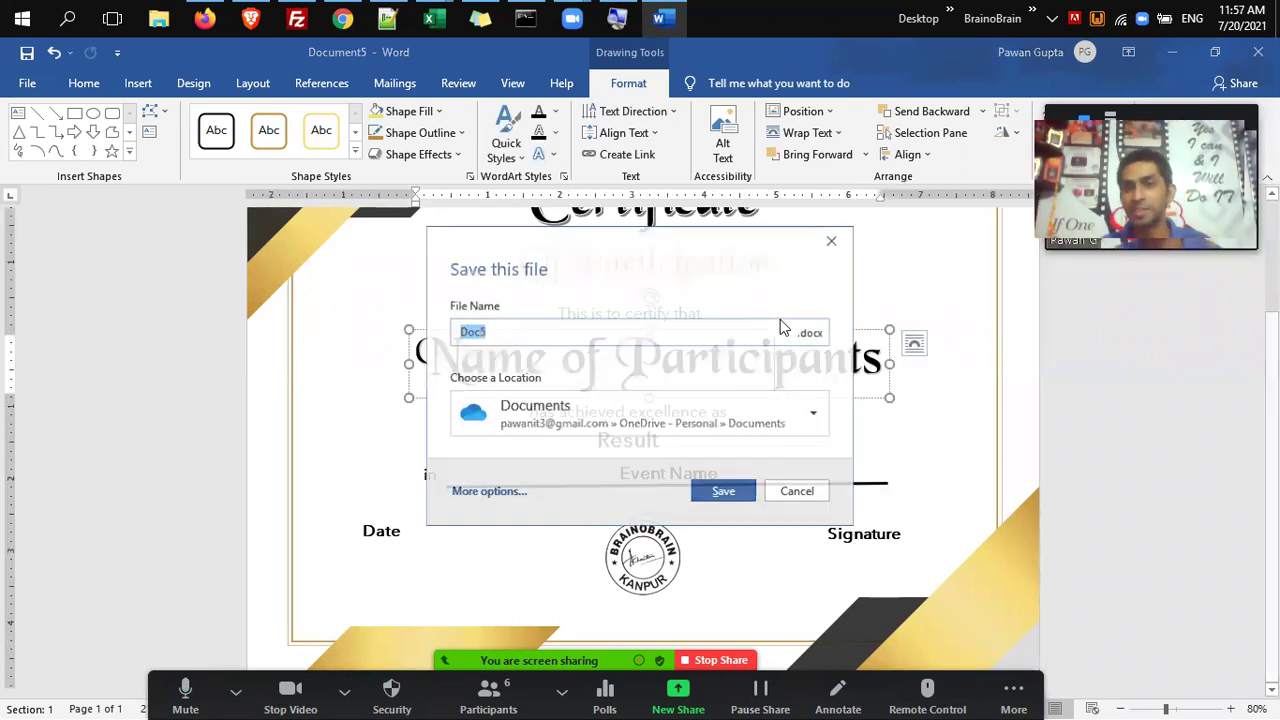
type("Cer")
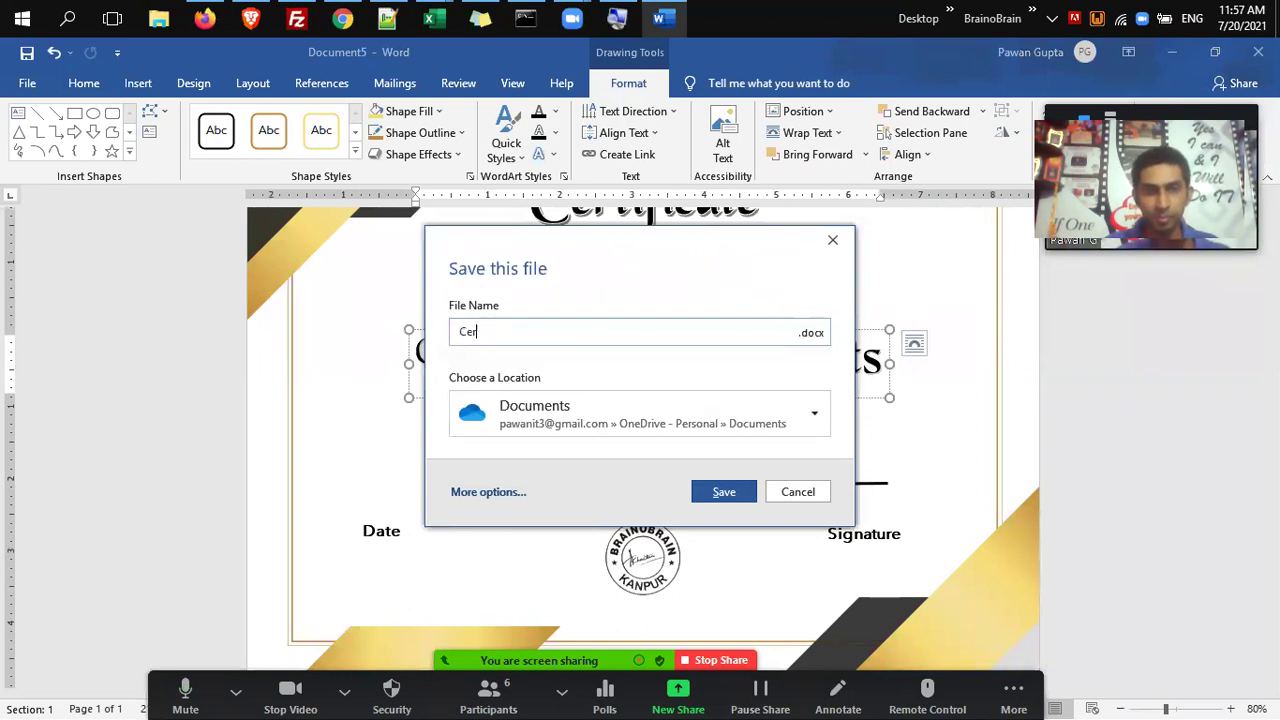
left_click(486, 492)
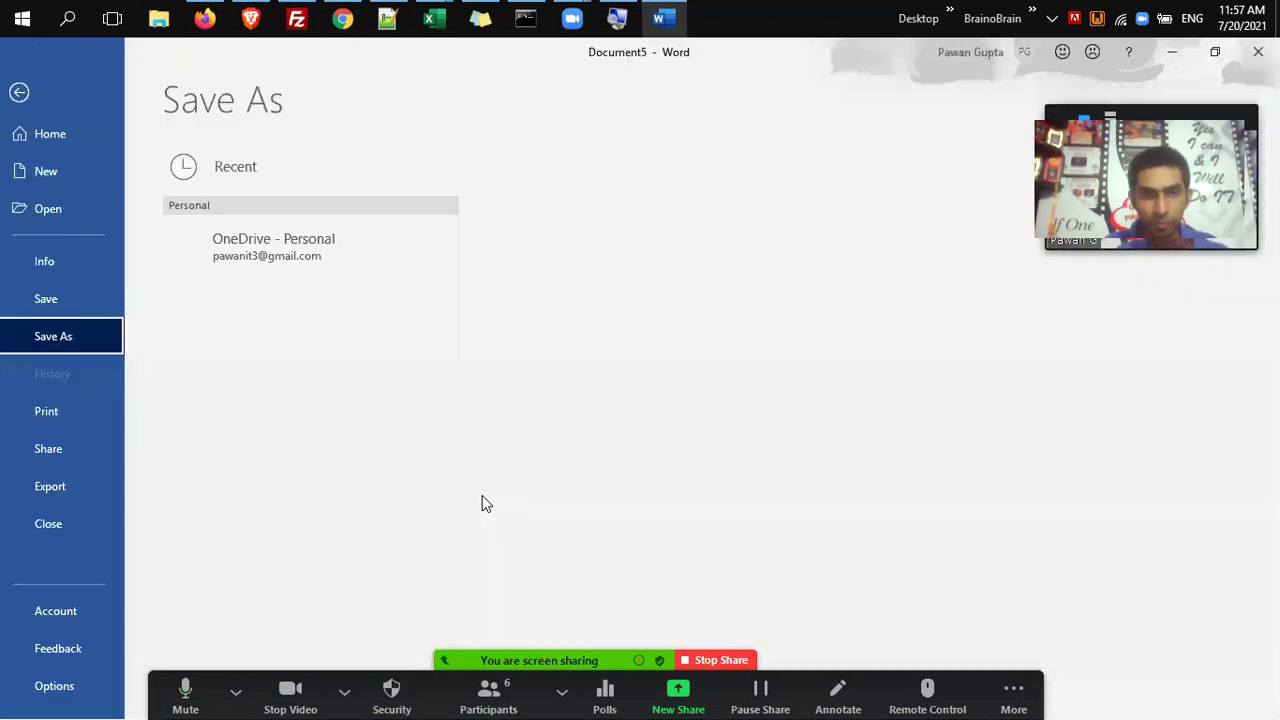
left_click(560, 240)
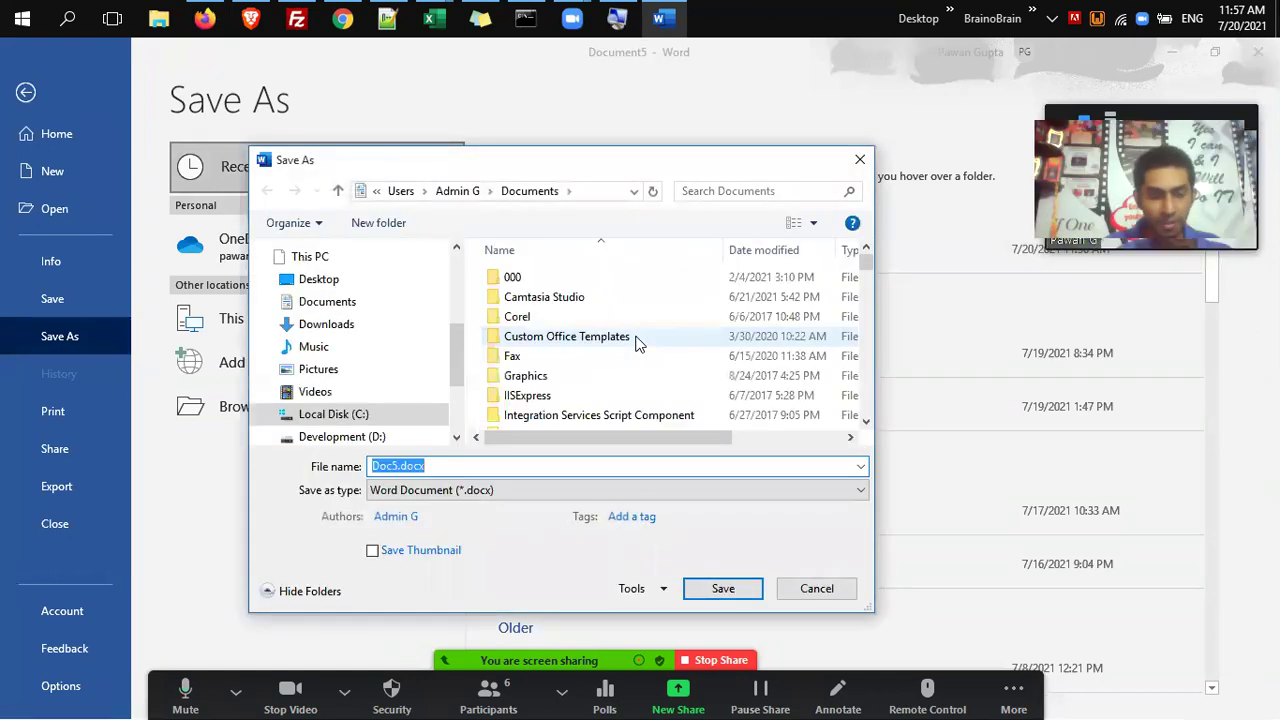
type("WS Cer")
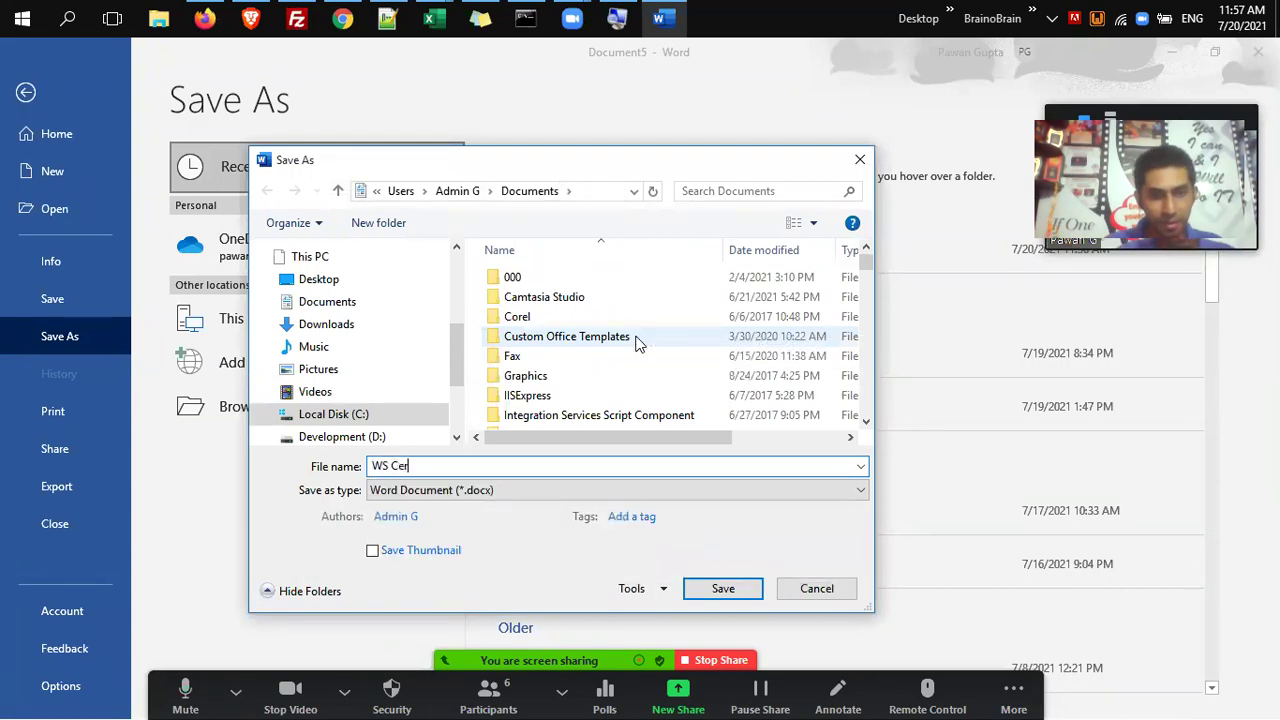
type("tificate")
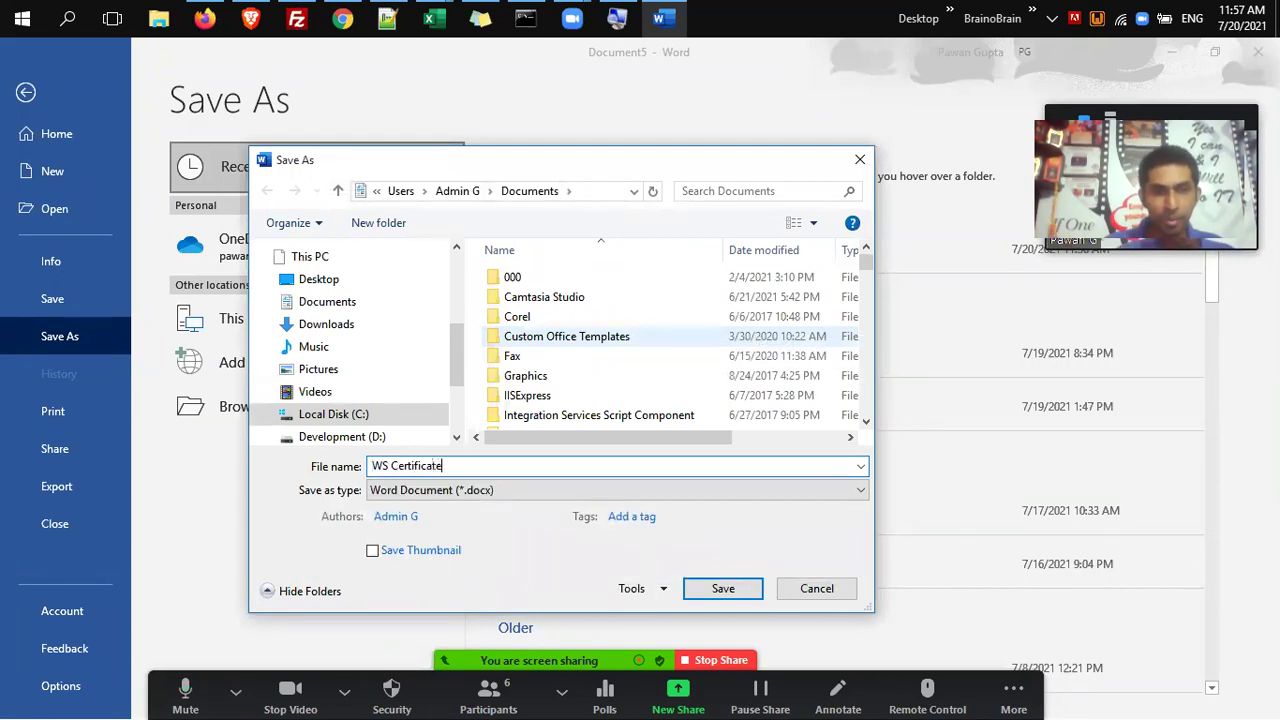
key("Return")
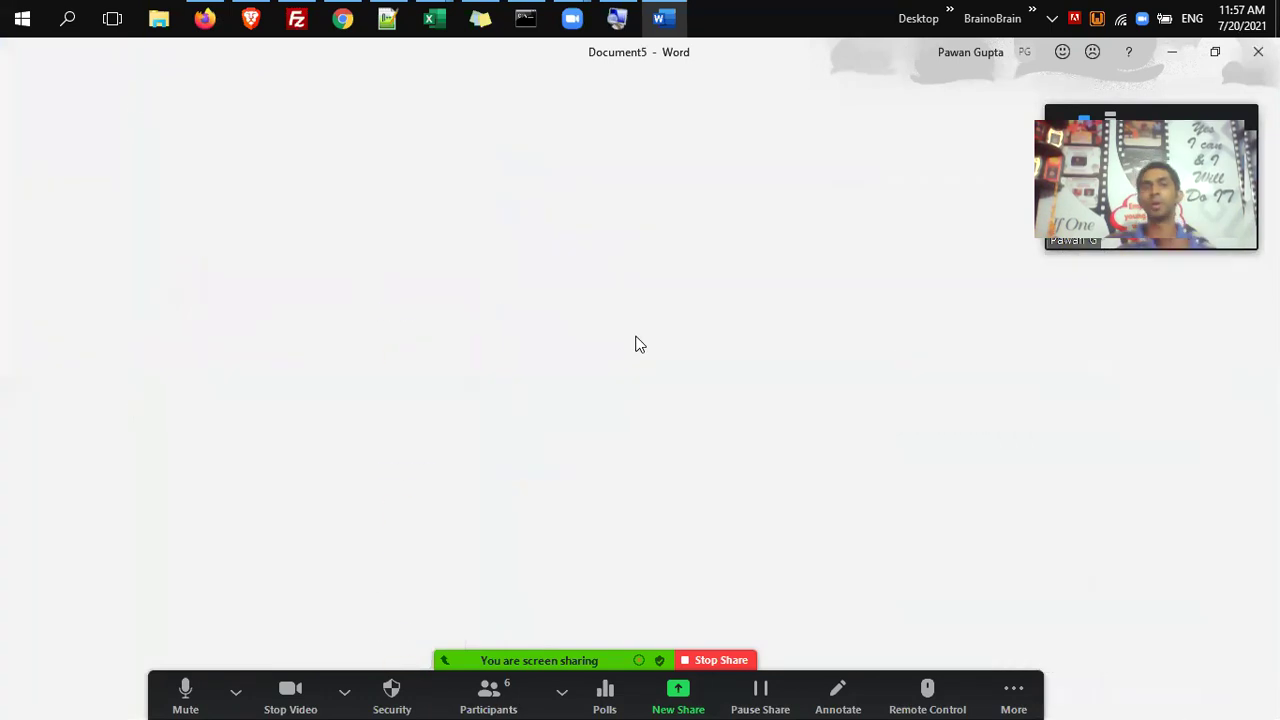
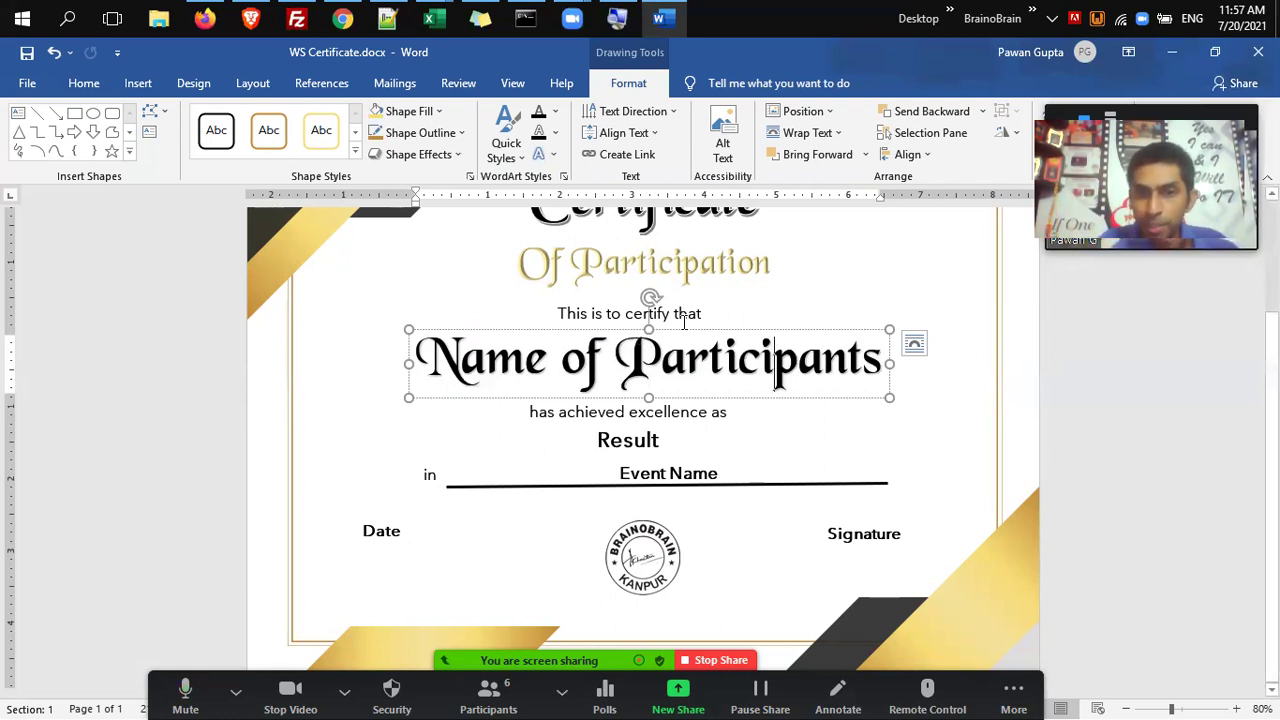
Shift the "Name of Participants" WordArt slightly to the left.
left_click_drag(686, 333, 680, 335)
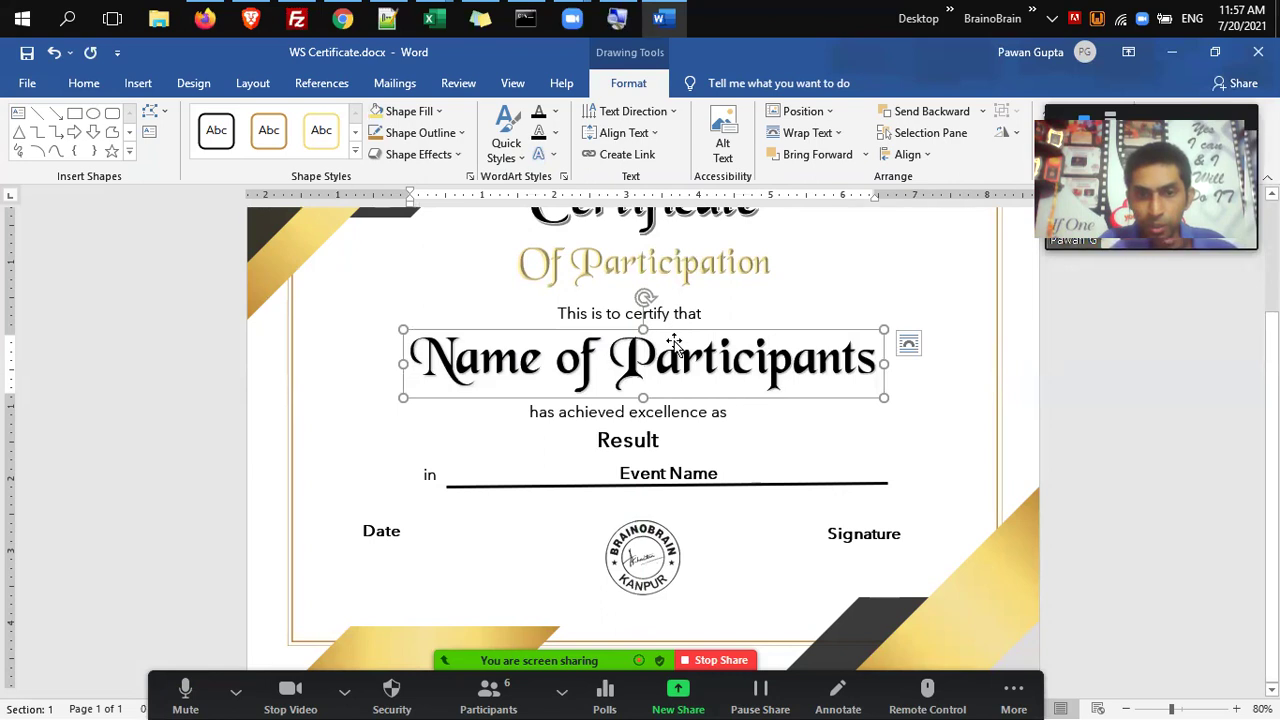
left_click(633, 443)
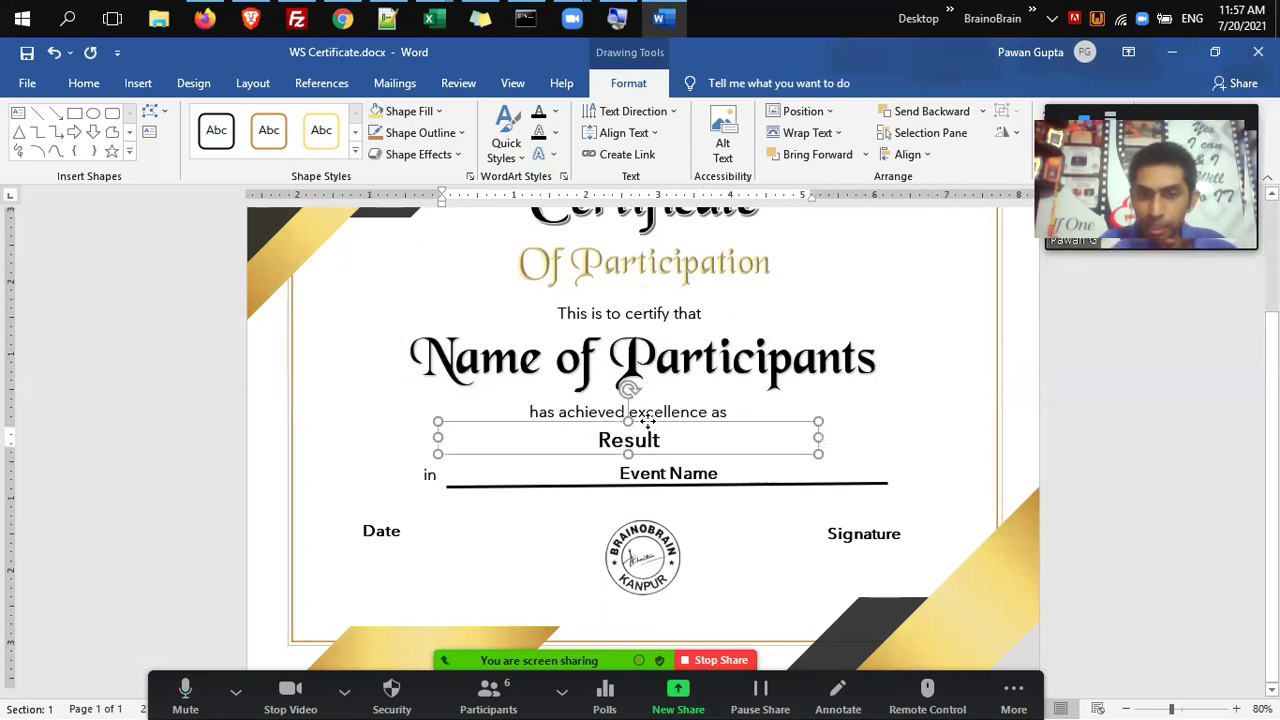
left_click(369, 560)
Duplicate the "has achieved excellence as" text box, place the copy beneath the "Date" label and narrow it to fit its text.
left_click(537, 408)
left_click(548, 397)
key("ctrl+c")
key("ctrl+v")
left_click_drag(552, 410, 406, 544)
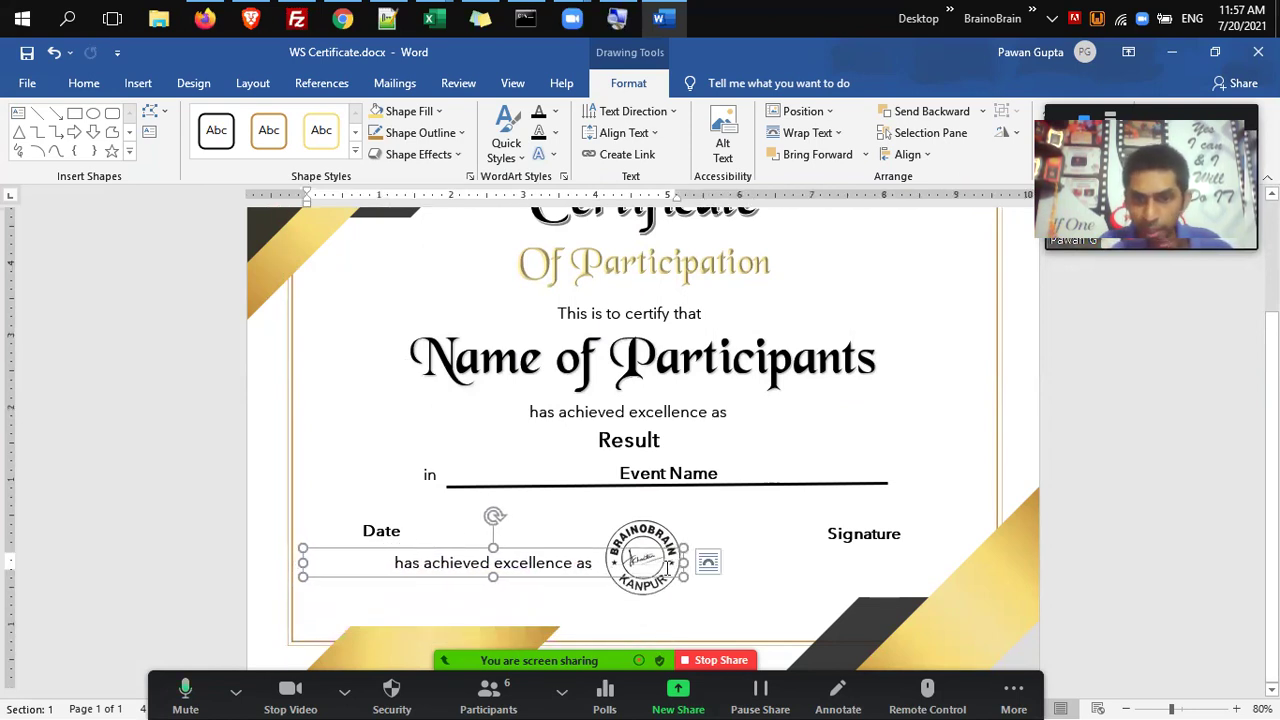
left_click_drag(683, 562, 520, 563)
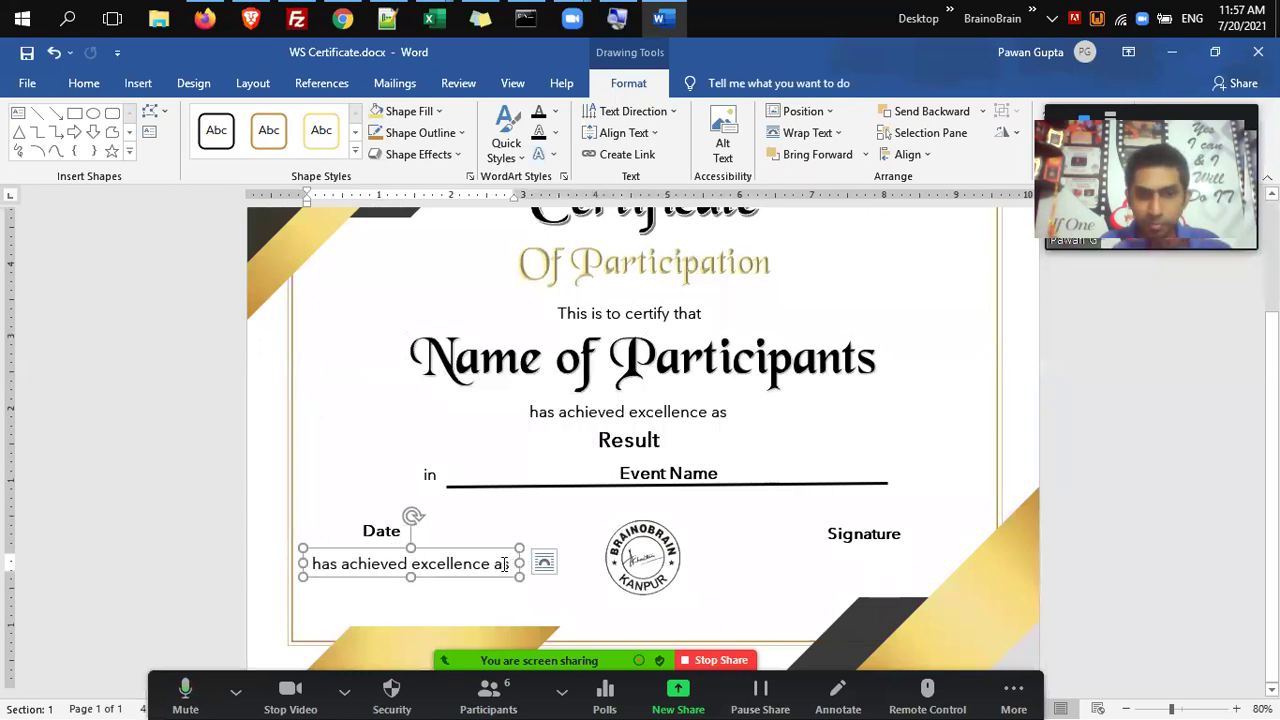
Replace the copied box's text with "date" and narrow the box so the text centers under the "Date" label.
triple_click(503, 564)
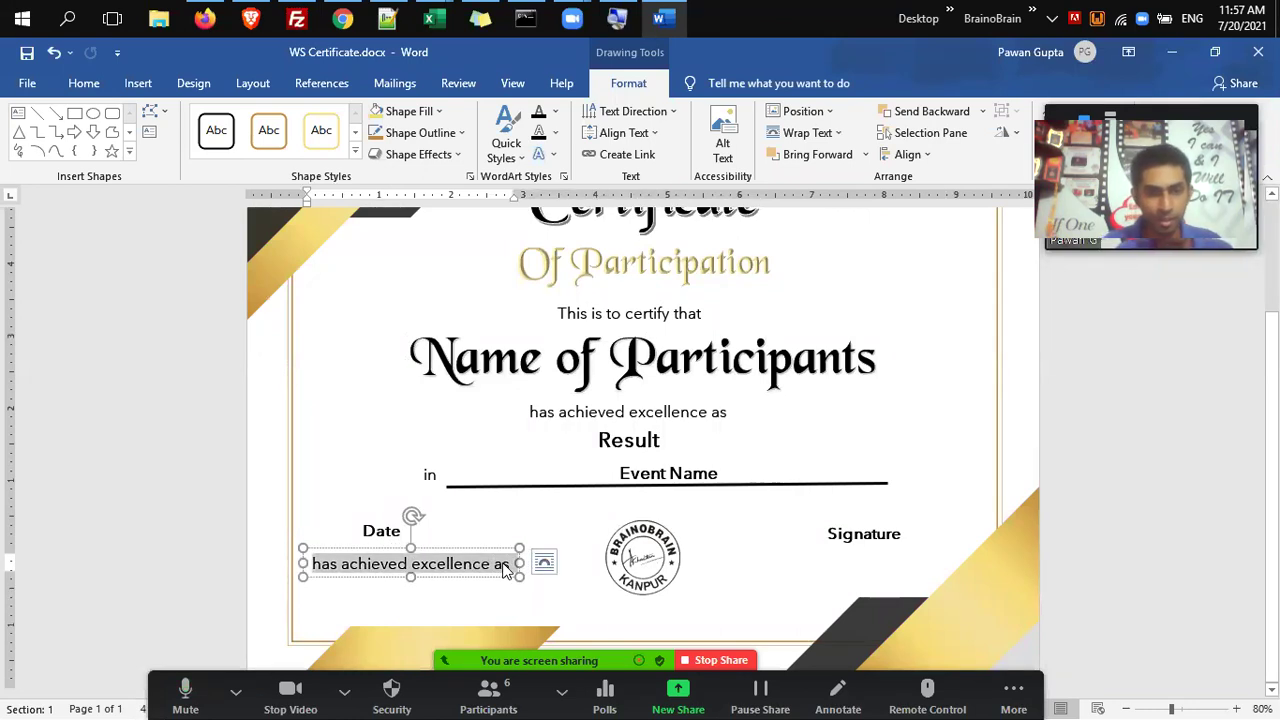
type("date")
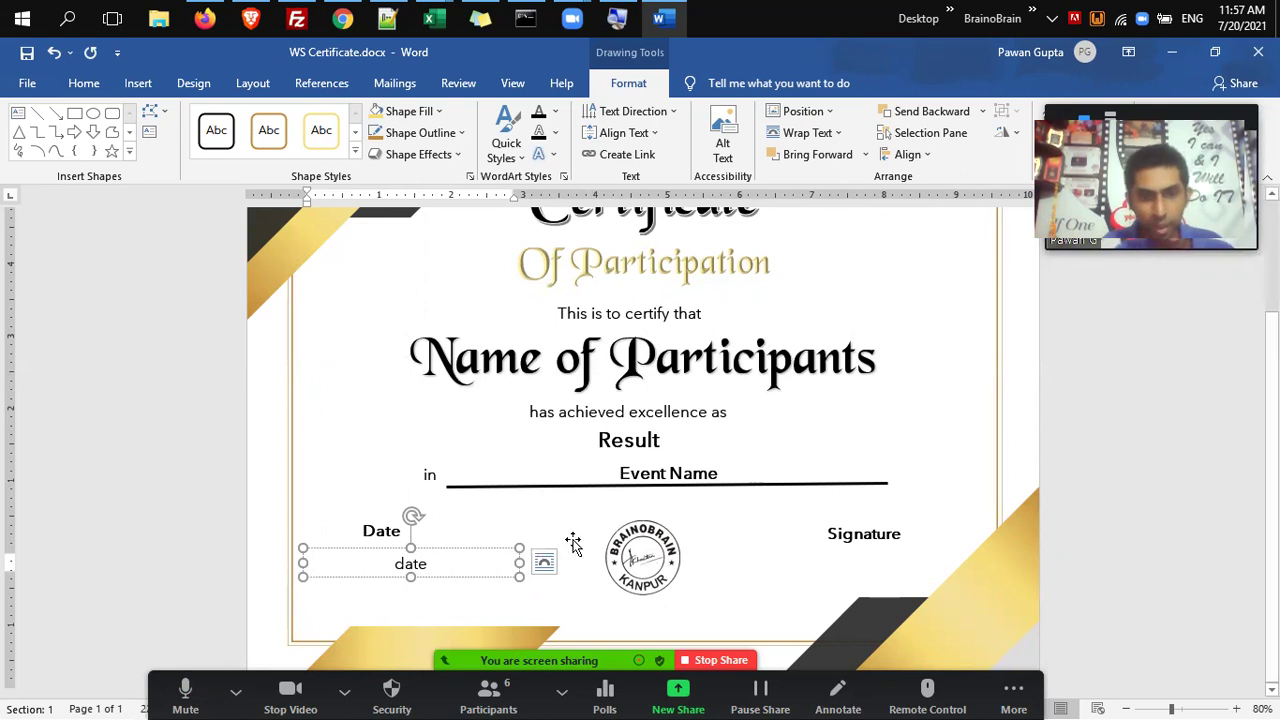
left_click_drag(519, 563, 457, 564)
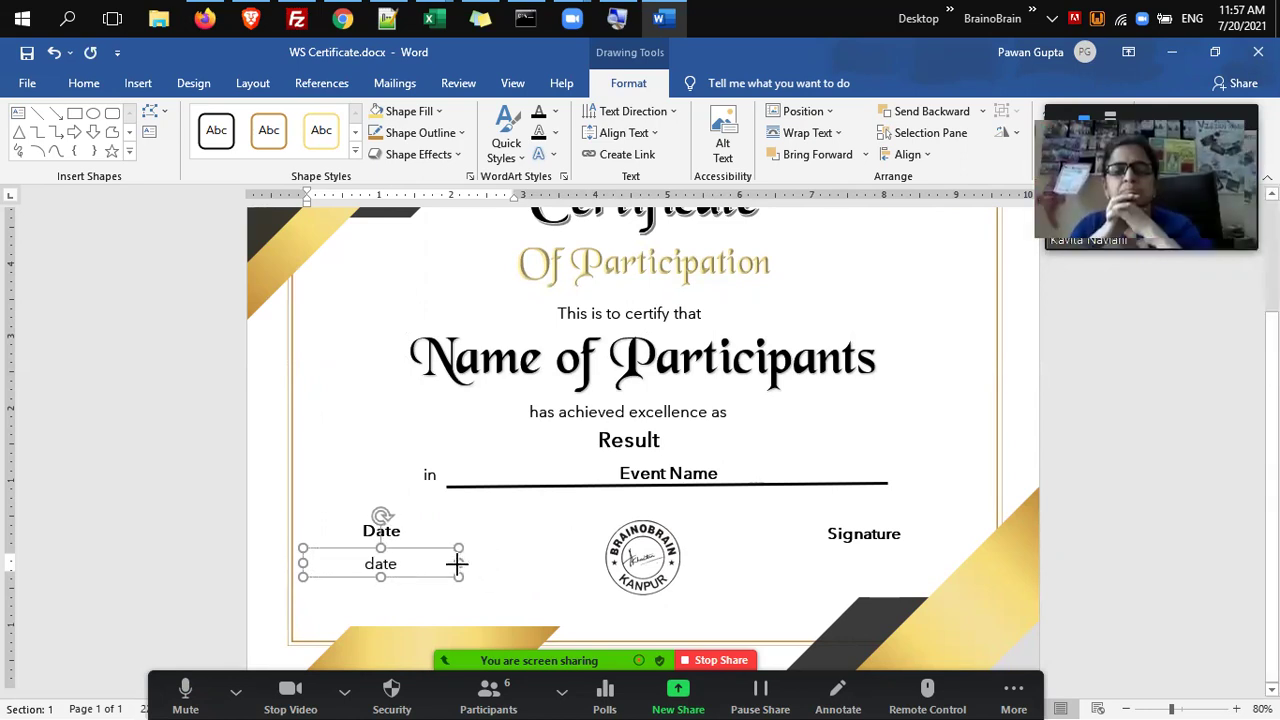
Replace the "Event Name" placeholder above the line with "Sudoku Workshop".
triple_click(692, 474)
key("BackSpace")
type("Suduko")
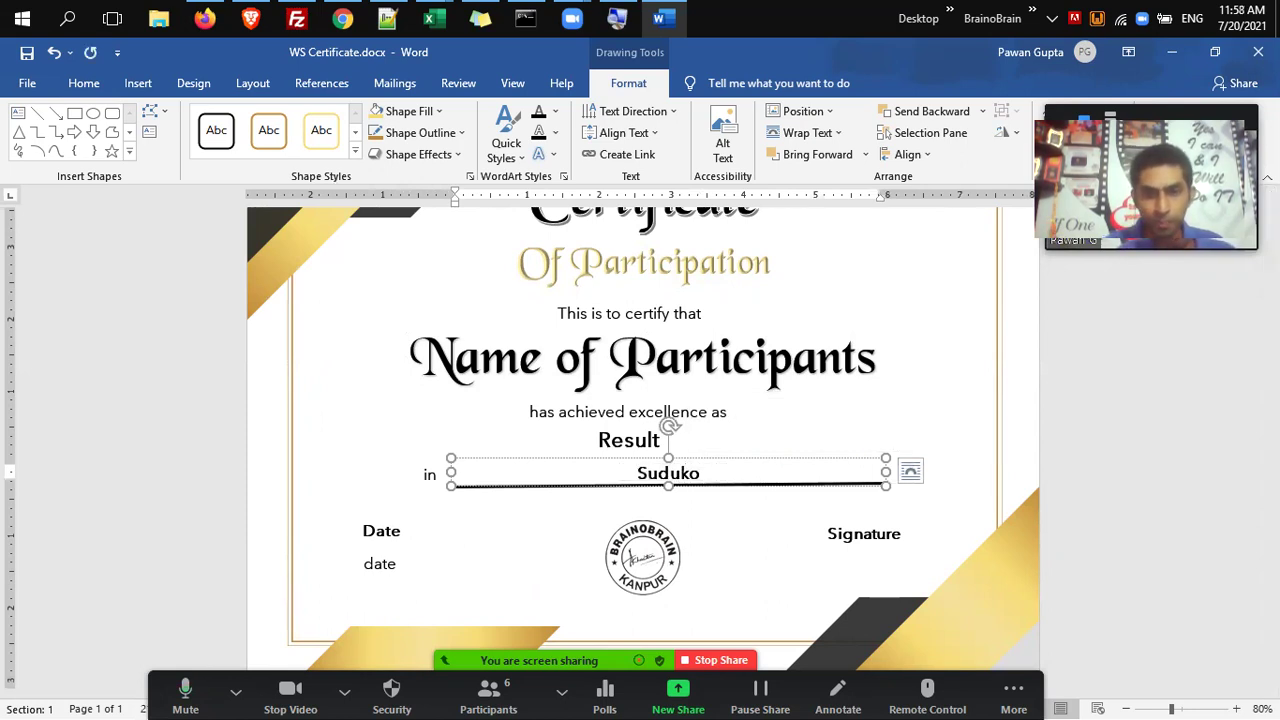
key("BackSpace")
key("BackSpace")
key("BackSpace")
type("oku")
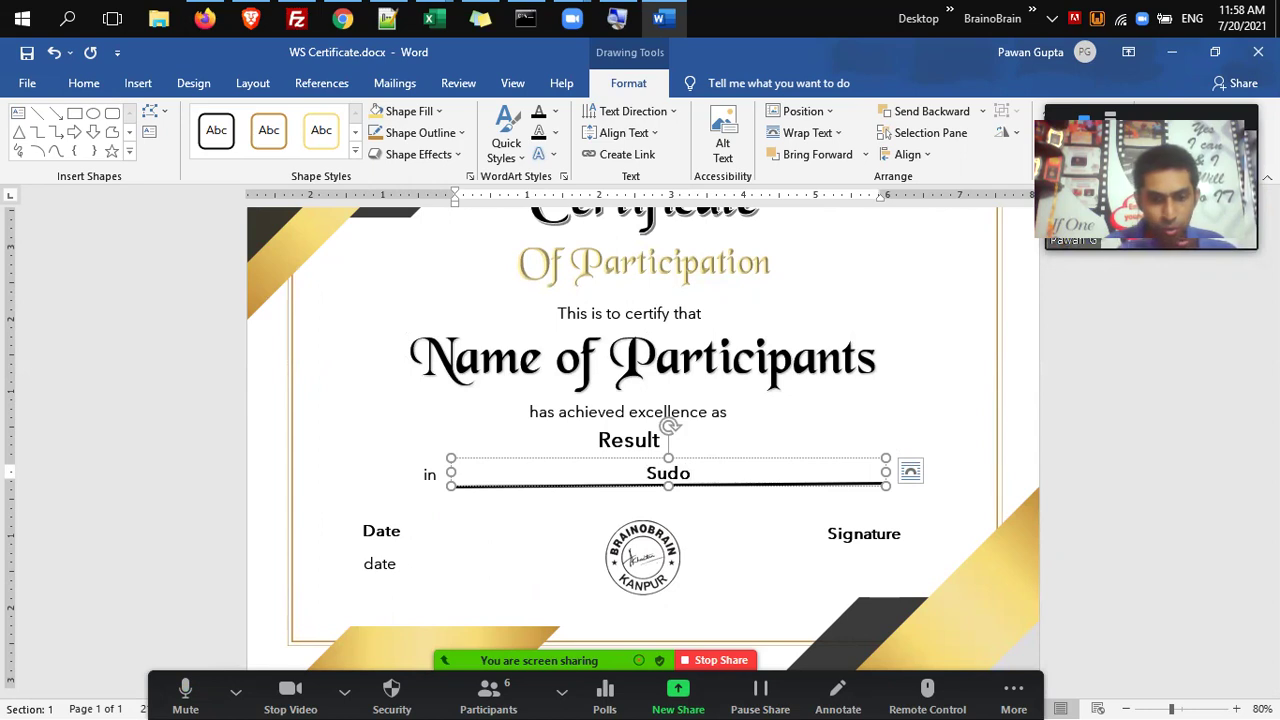
type(" Workshop")
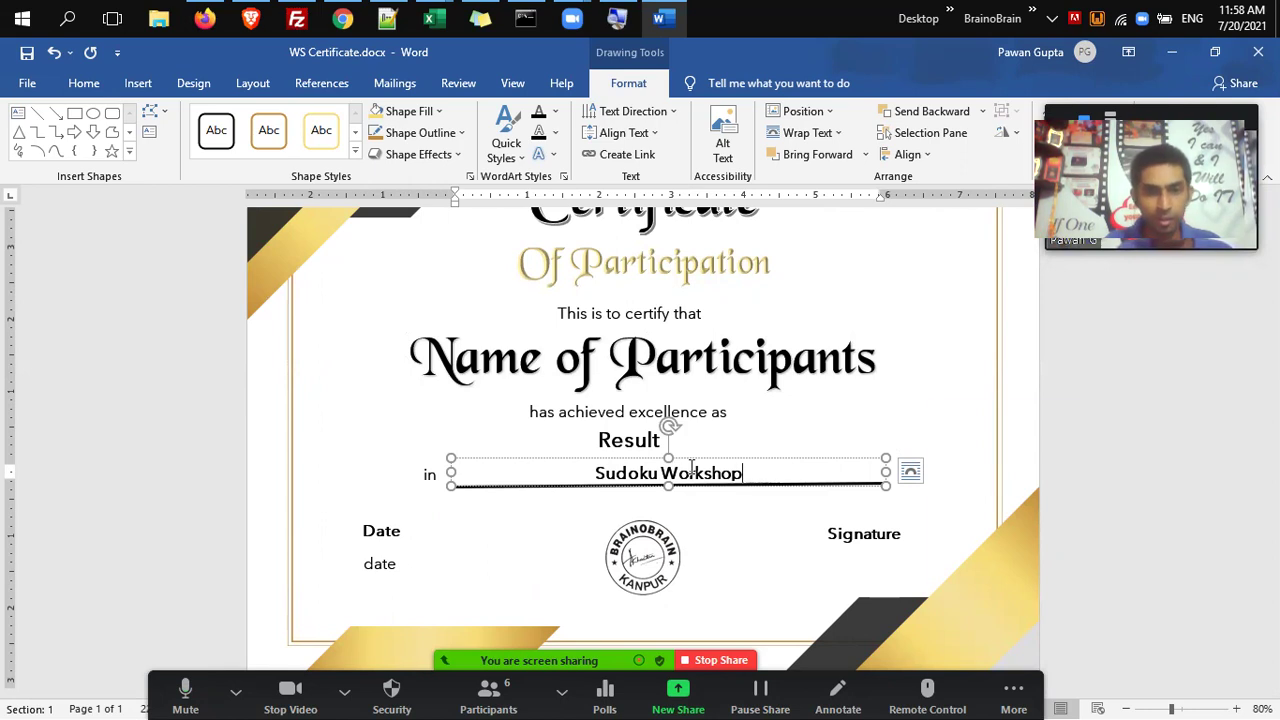
Extend the event text above the line to read "Brainobrain Sudoku Workshop 2021".
key("ctrl")
key("ctrl")
key("ctrl")
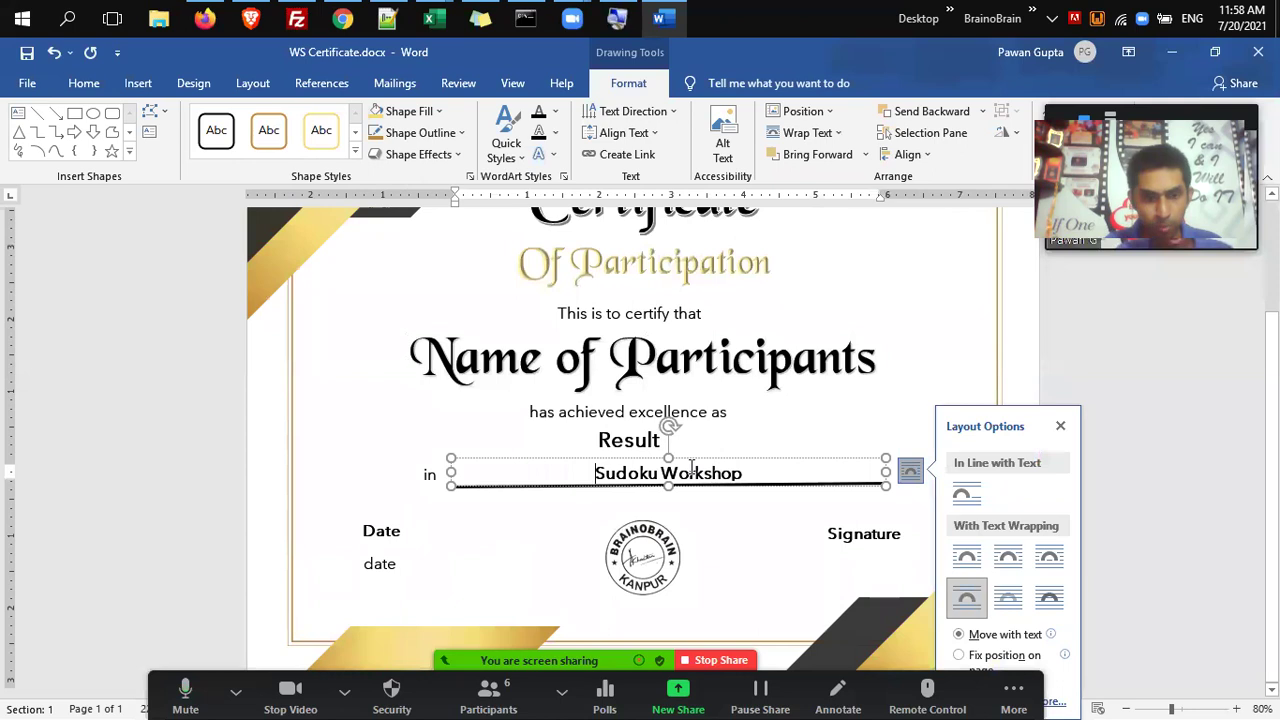
type("Brainobrain Sudoku")
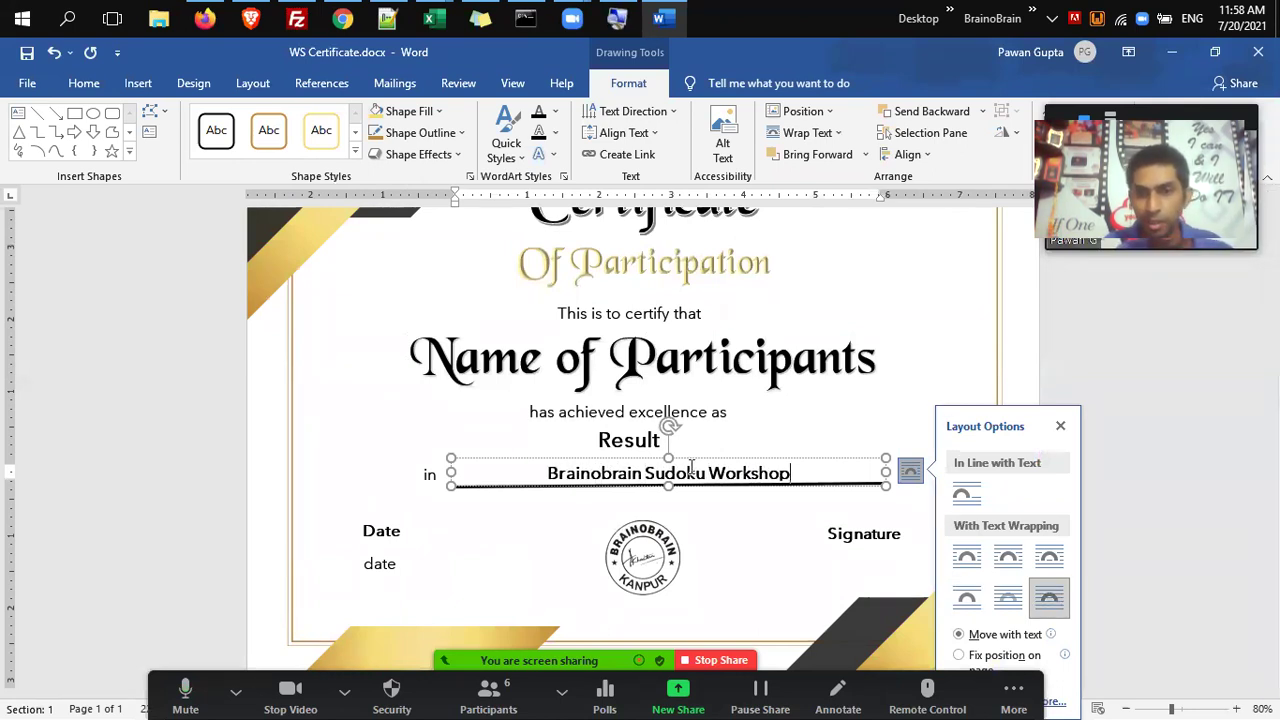
type(" Workshop 2021")
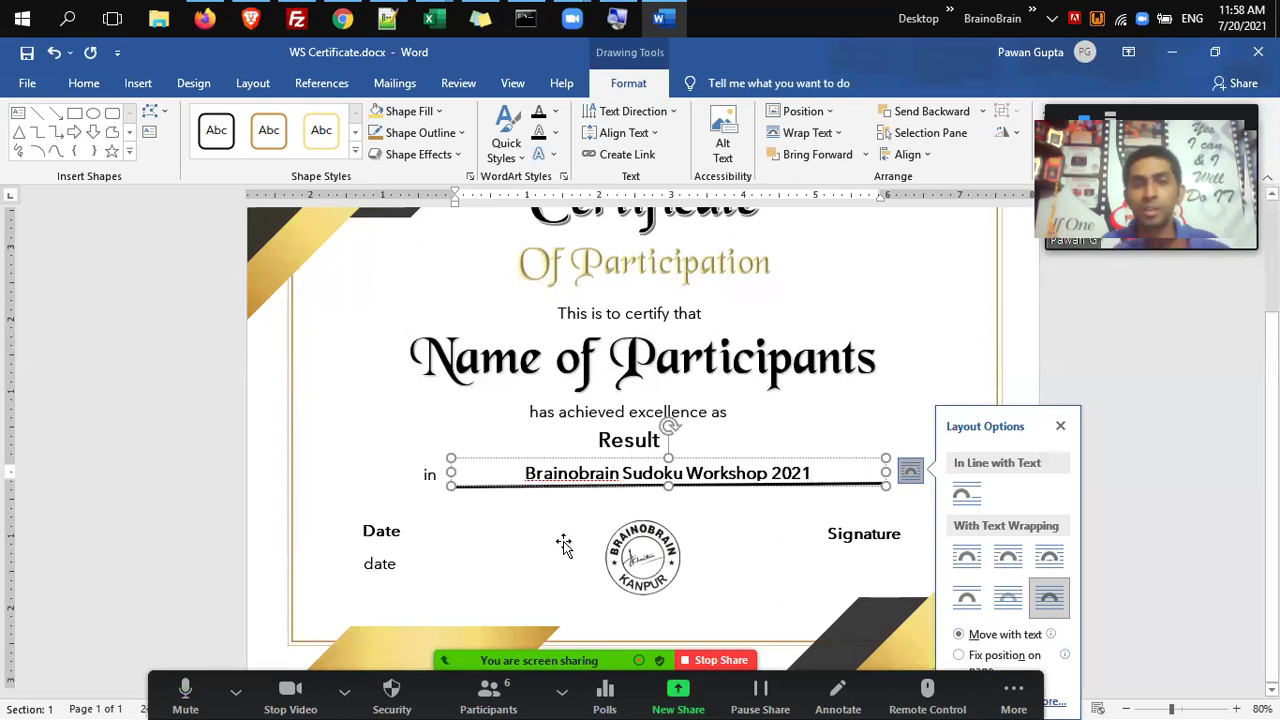
left_click(522, 589)
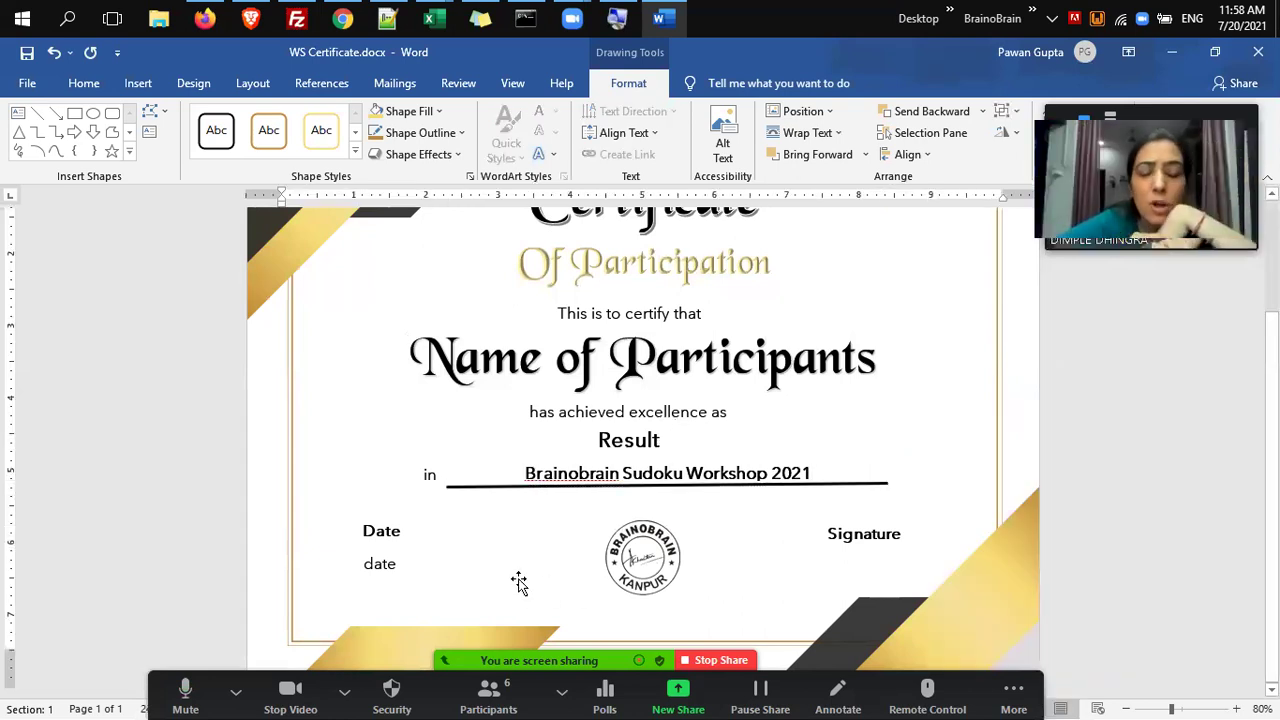
left_click(675, 468)
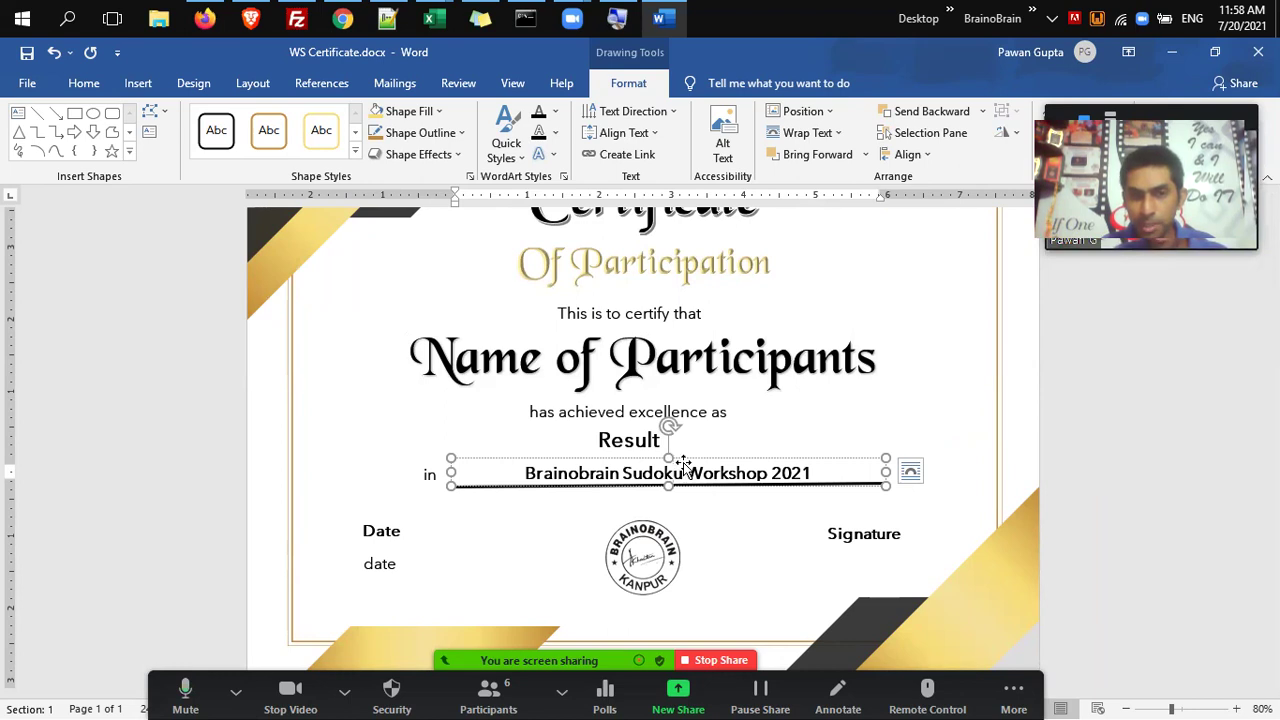
left_click(847, 450)
Create a new blank document and fill it with sample paragraphs using =rand().
key("ctrl+n")
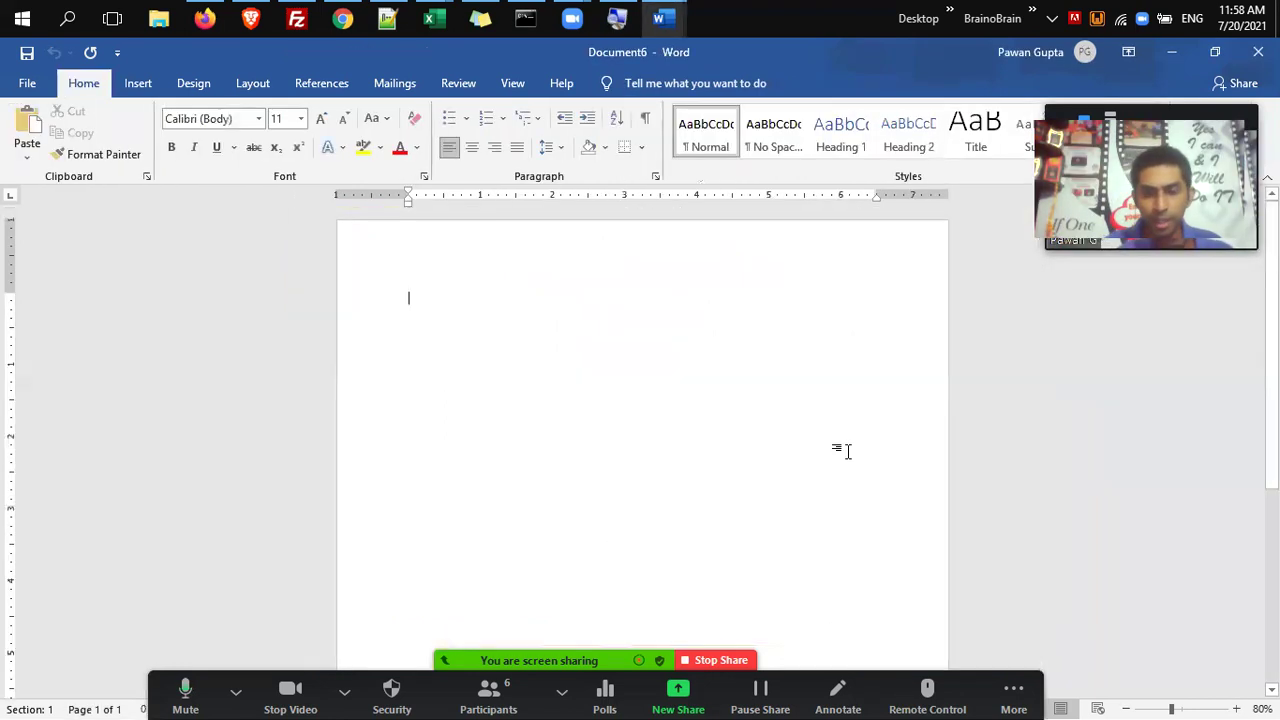
type("=rand")
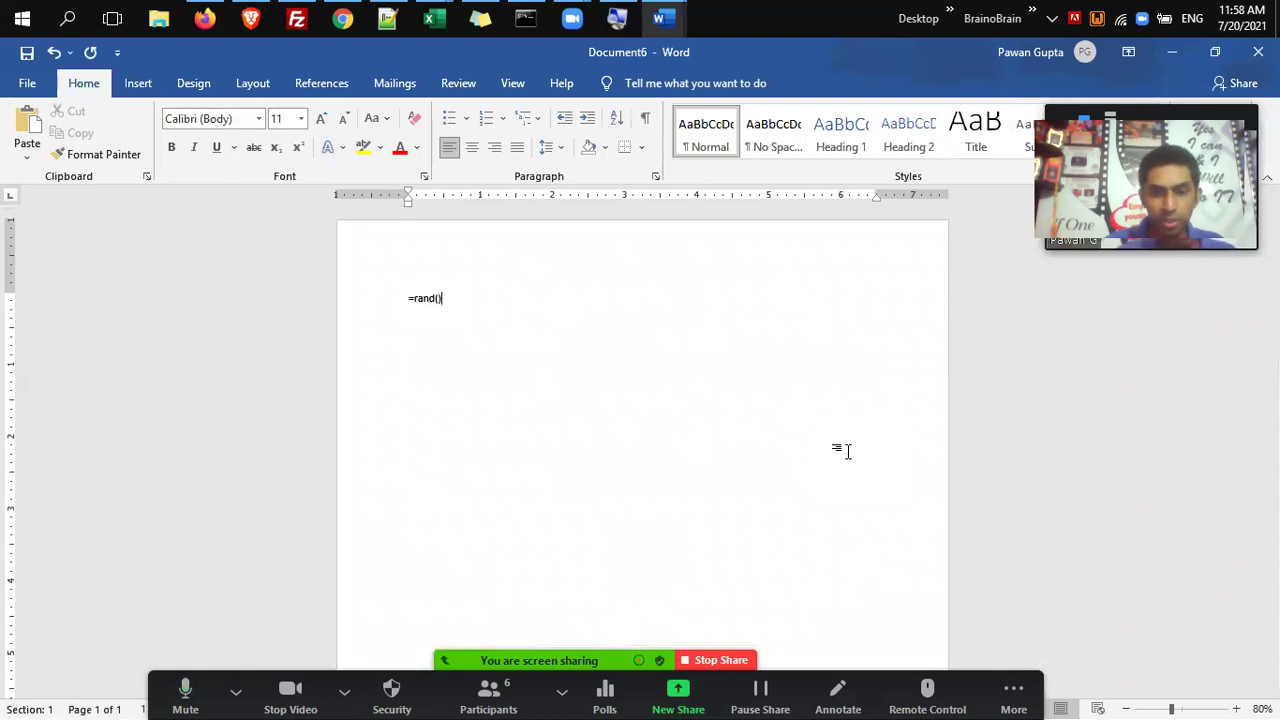
type("()")
key("Return")
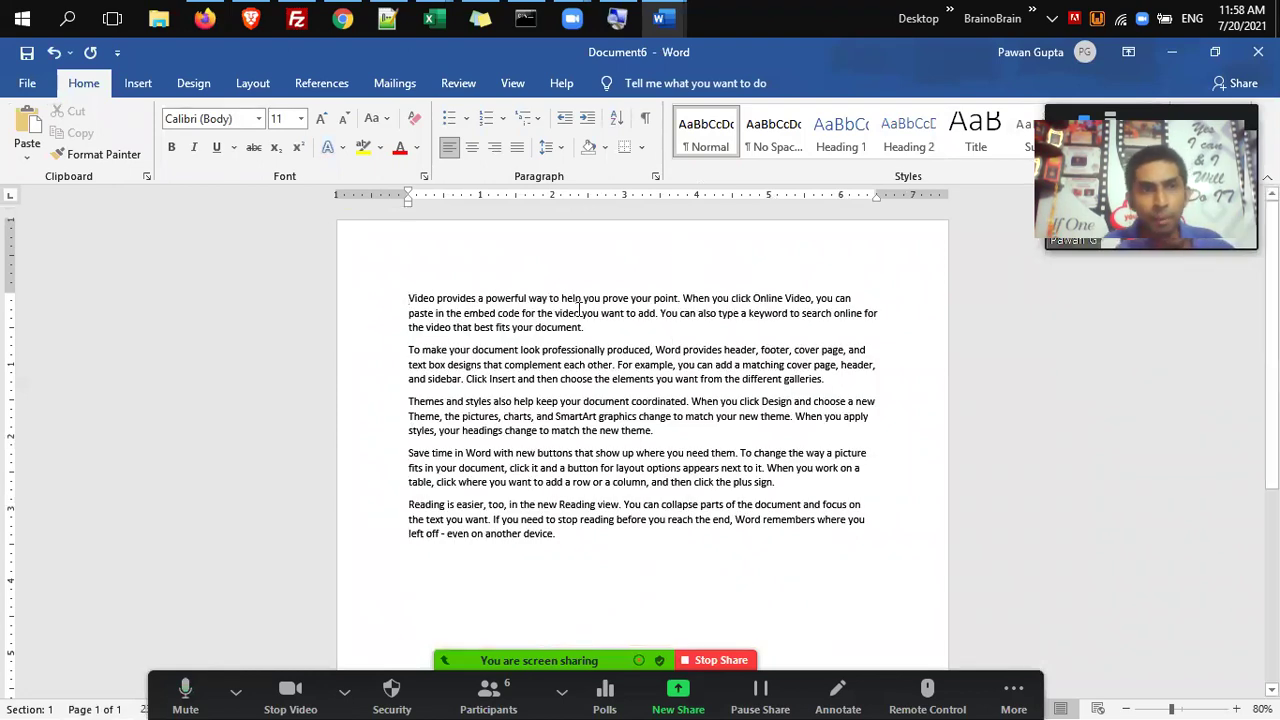
Draw a small, nearly square rectangle over the beginning of the first two paragraphs.
left_click(140, 84)
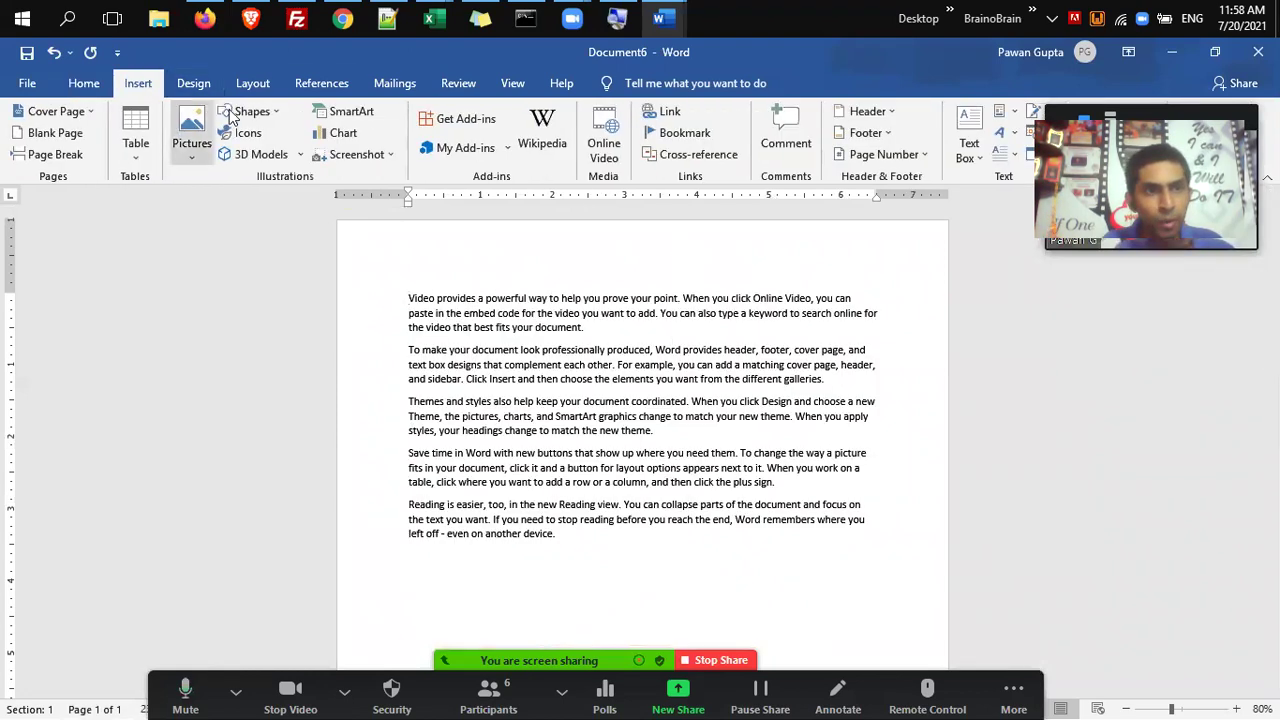
left_click(250, 111)
left_click(281, 154)
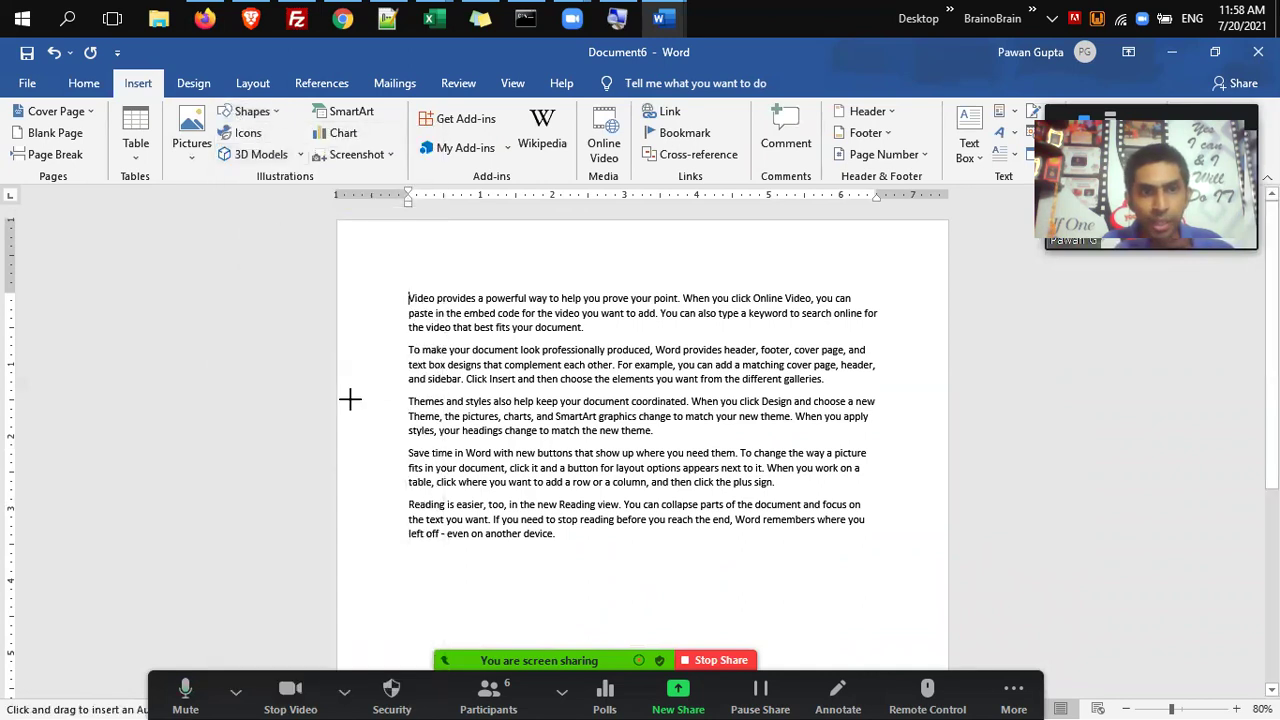
mouse_move(408, 292)
left_mouse_down()
mouse_move(460, 370)
mouse_move(493, 370)
left_mouse_up()
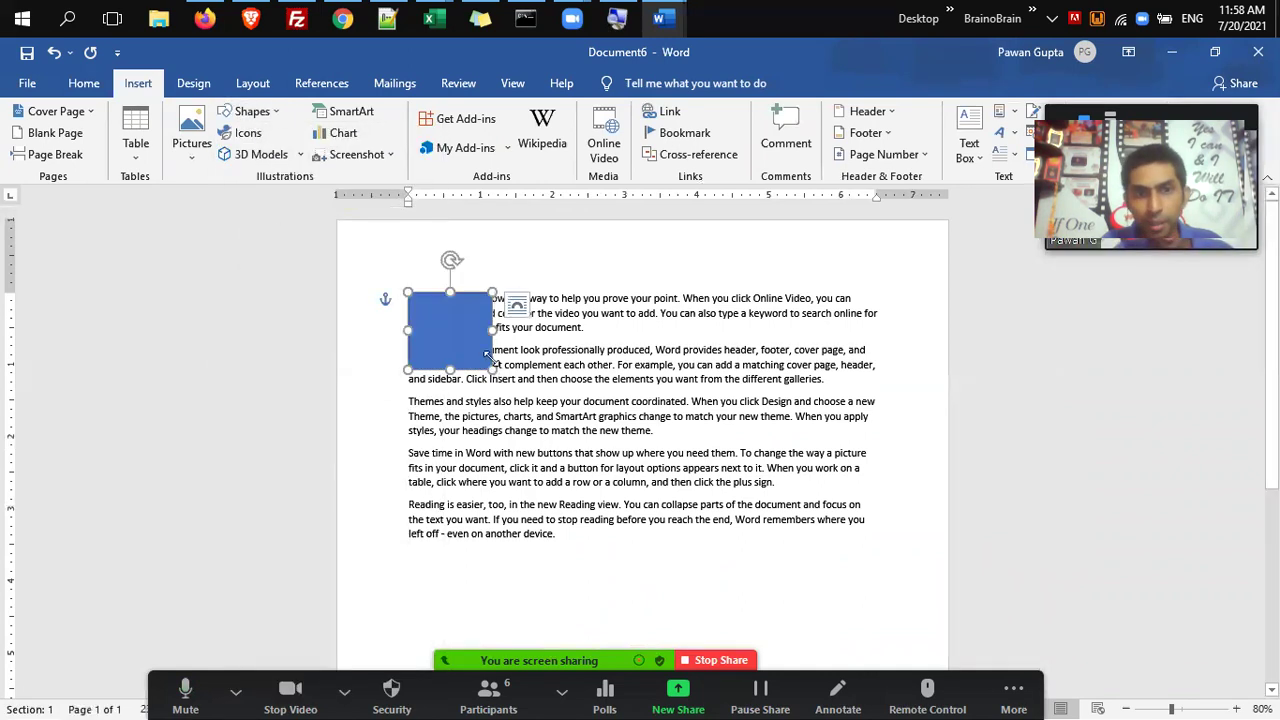
Set the rectangle's text wrapping to Square and move it right and down into the second paragraph.
left_click(517, 304)
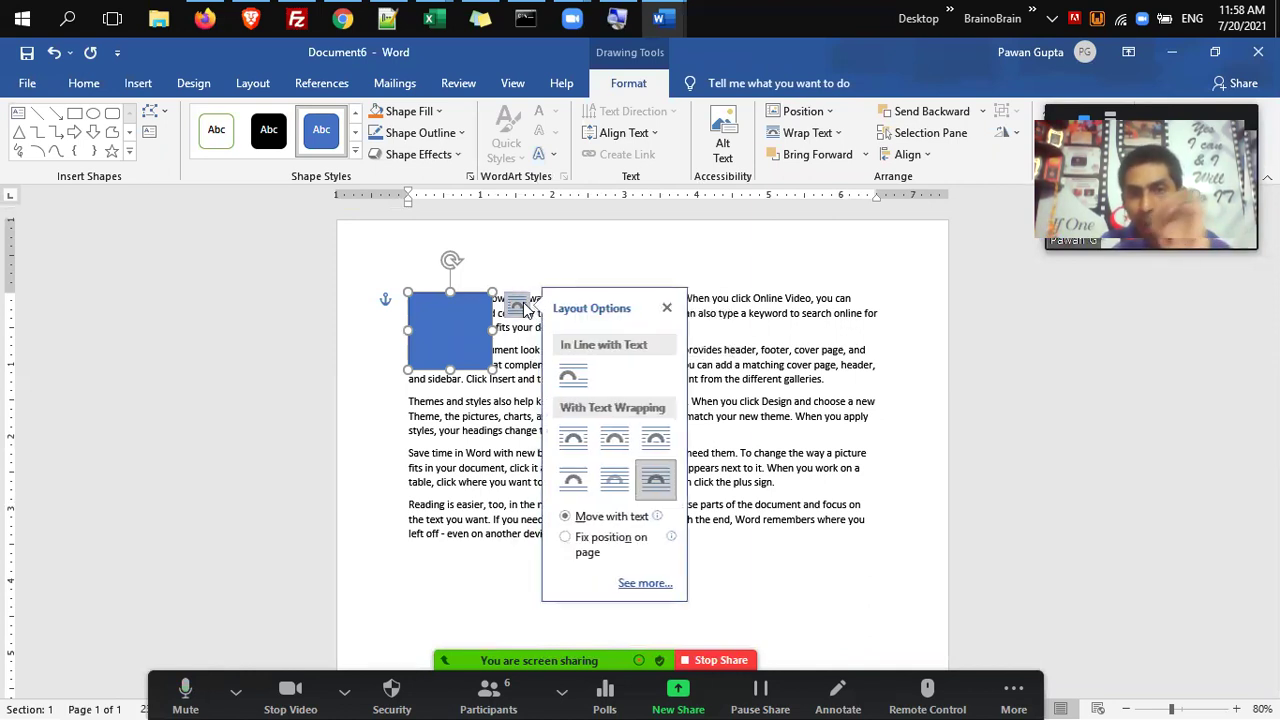
left_click(572, 448)
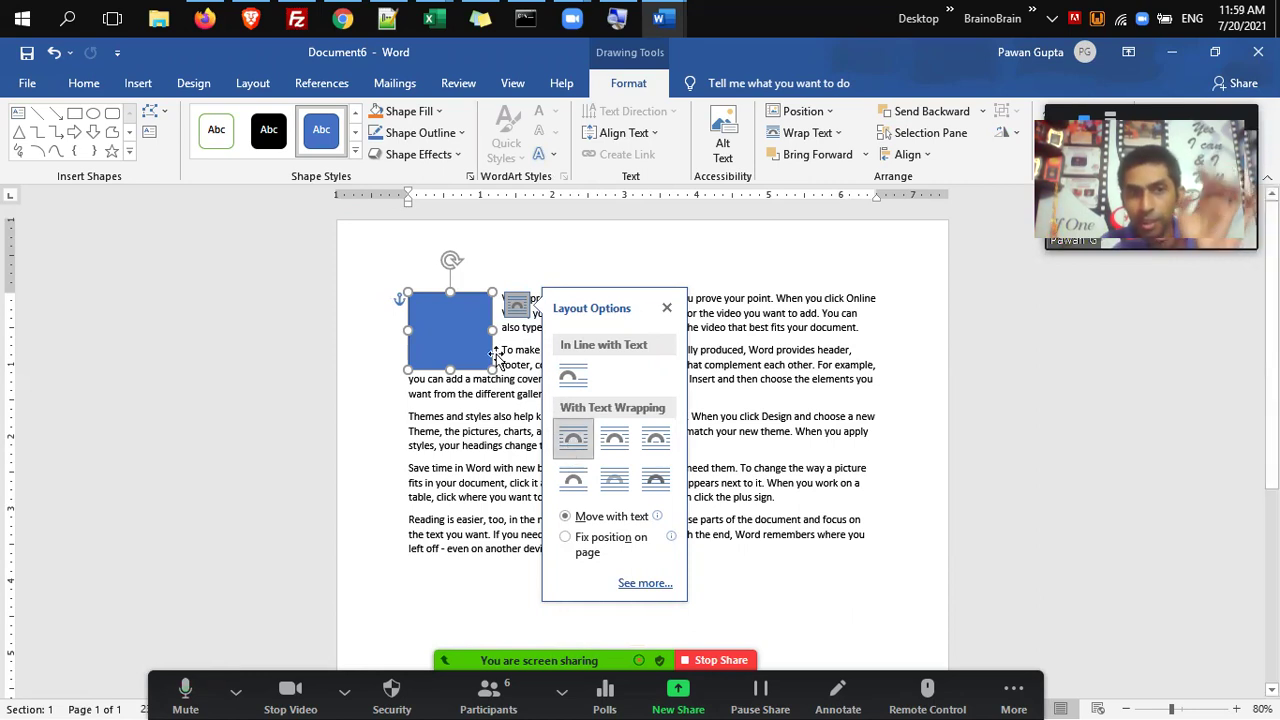
left_click_drag(472, 336, 579, 369)
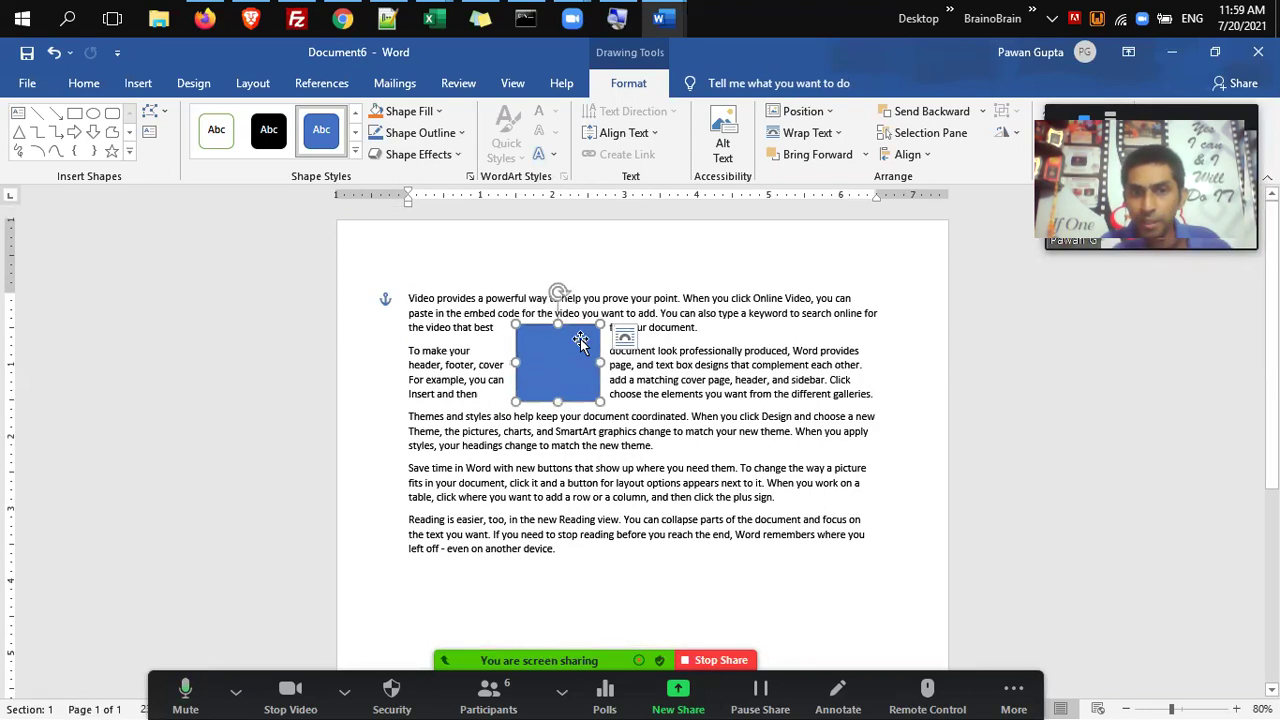
Rotate the rectangle clockwise, positioned across the second and third paragraphs, and set its text wrapping to Tight.
left_click_drag(570, 293, 598, 304)
left_click_drag(567, 345, 635, 395)
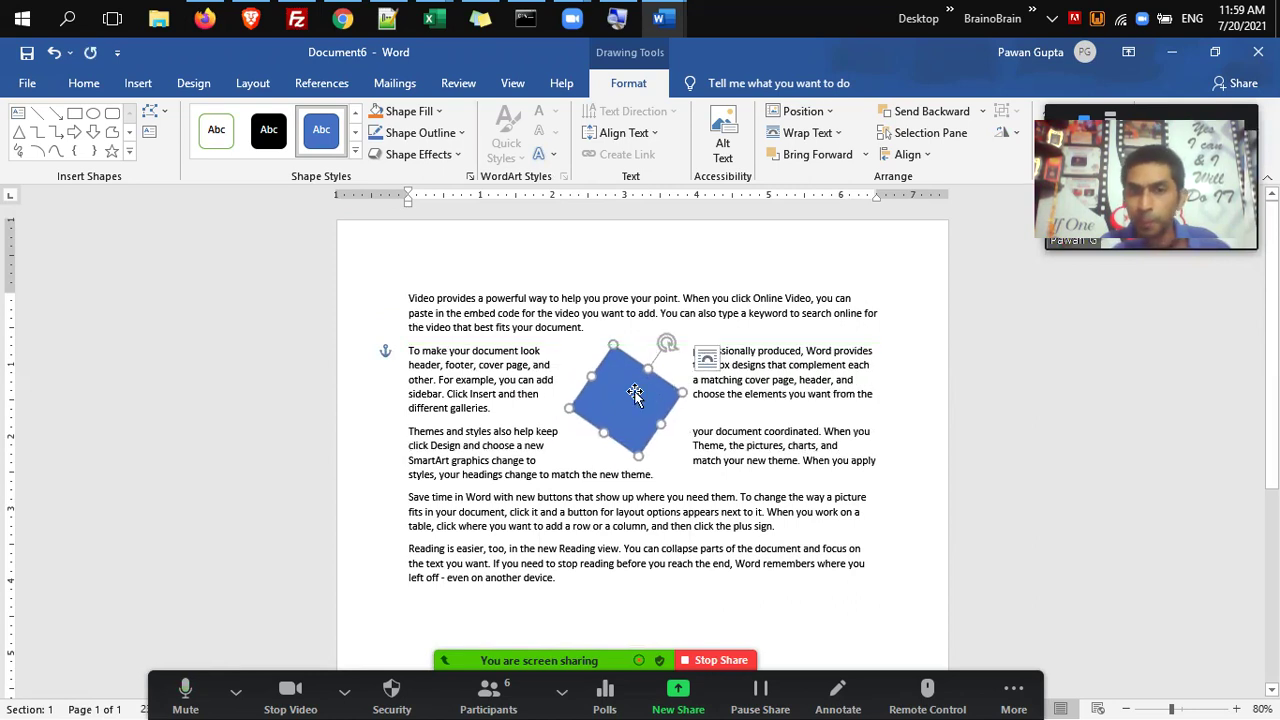
left_click(706, 358)
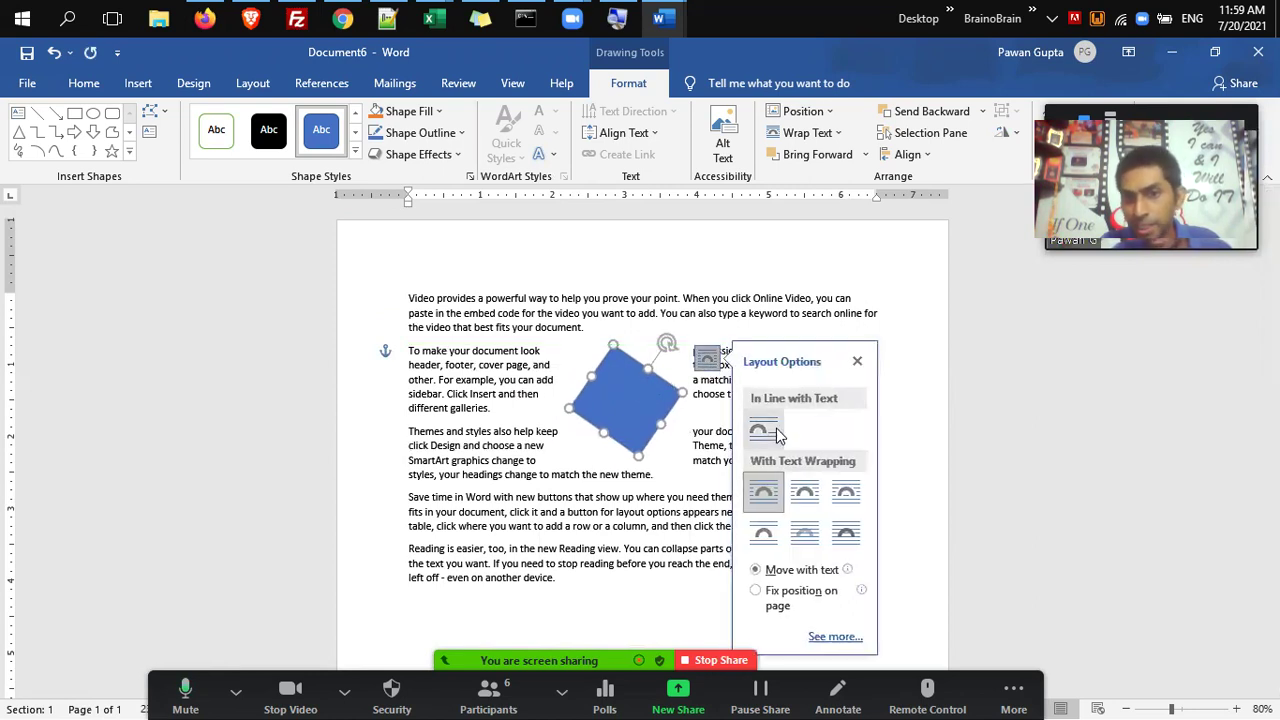
left_click(805, 492)
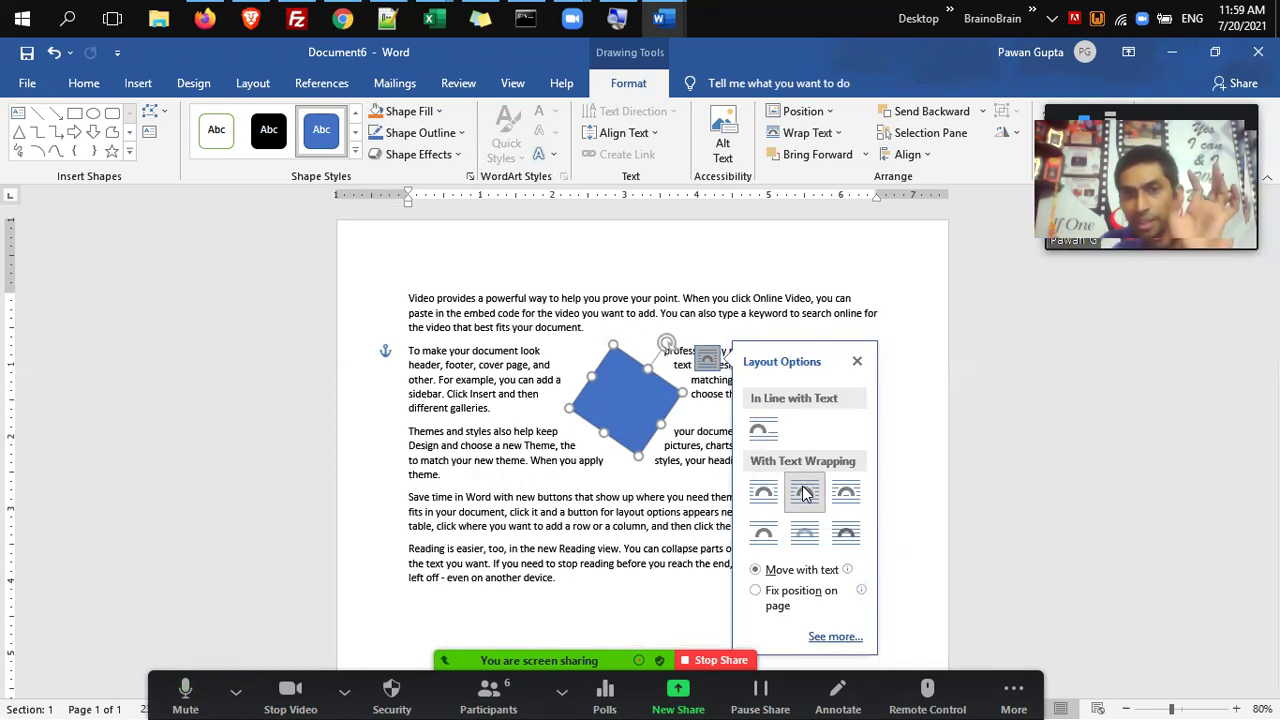
Move the rotated rectangle left and up across the first three paragraphs and set its text wrapping to Through.
left_click_drag(659, 402, 608, 407)
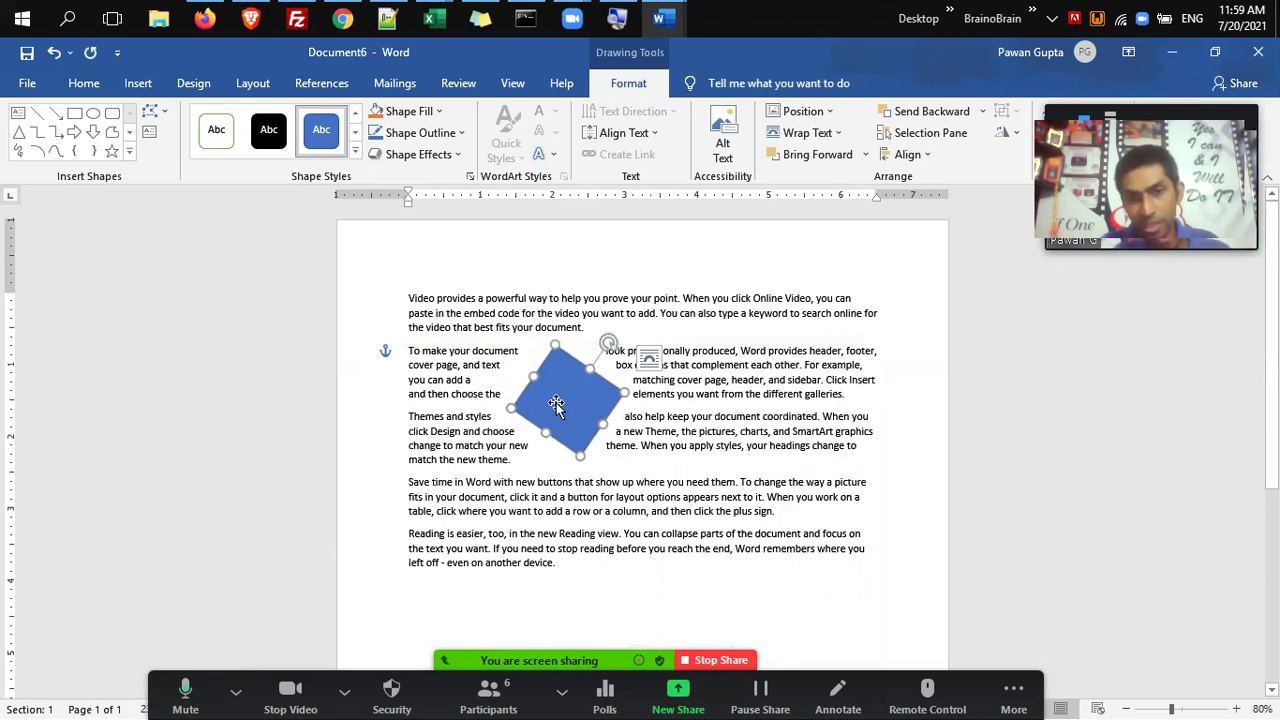
left_click_drag(560, 404, 586, 380)
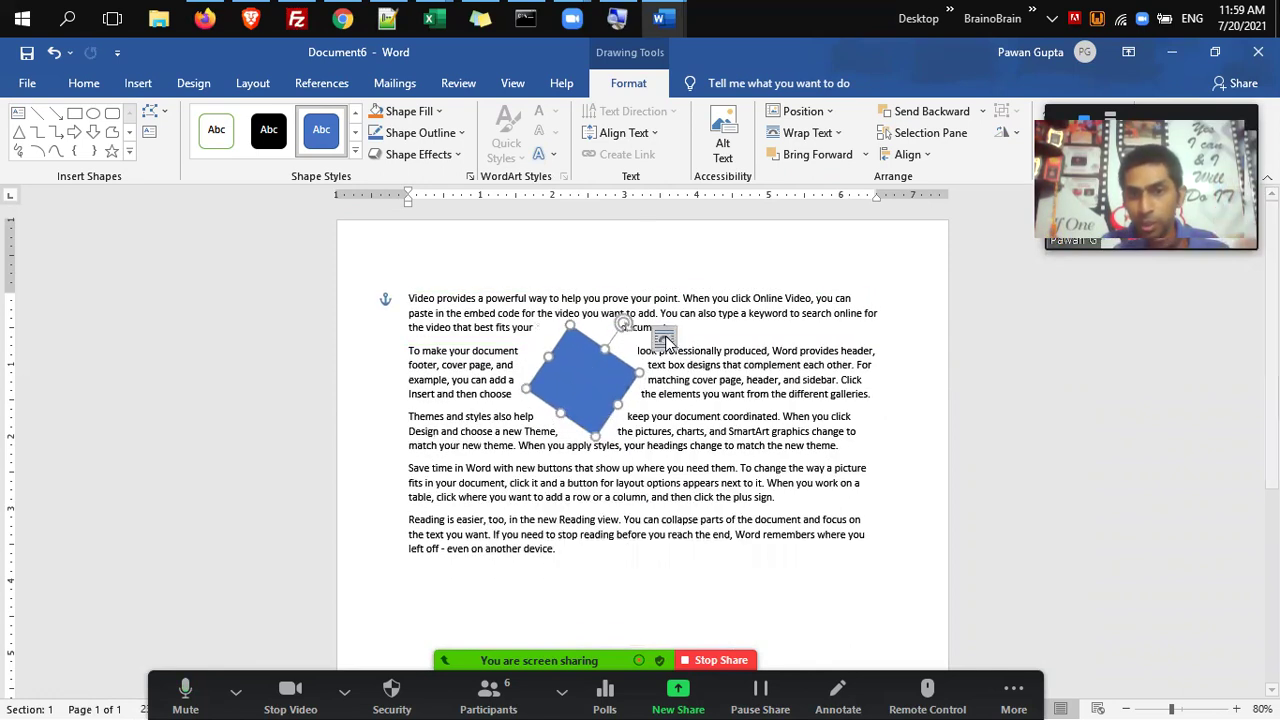
left_click(664, 340)
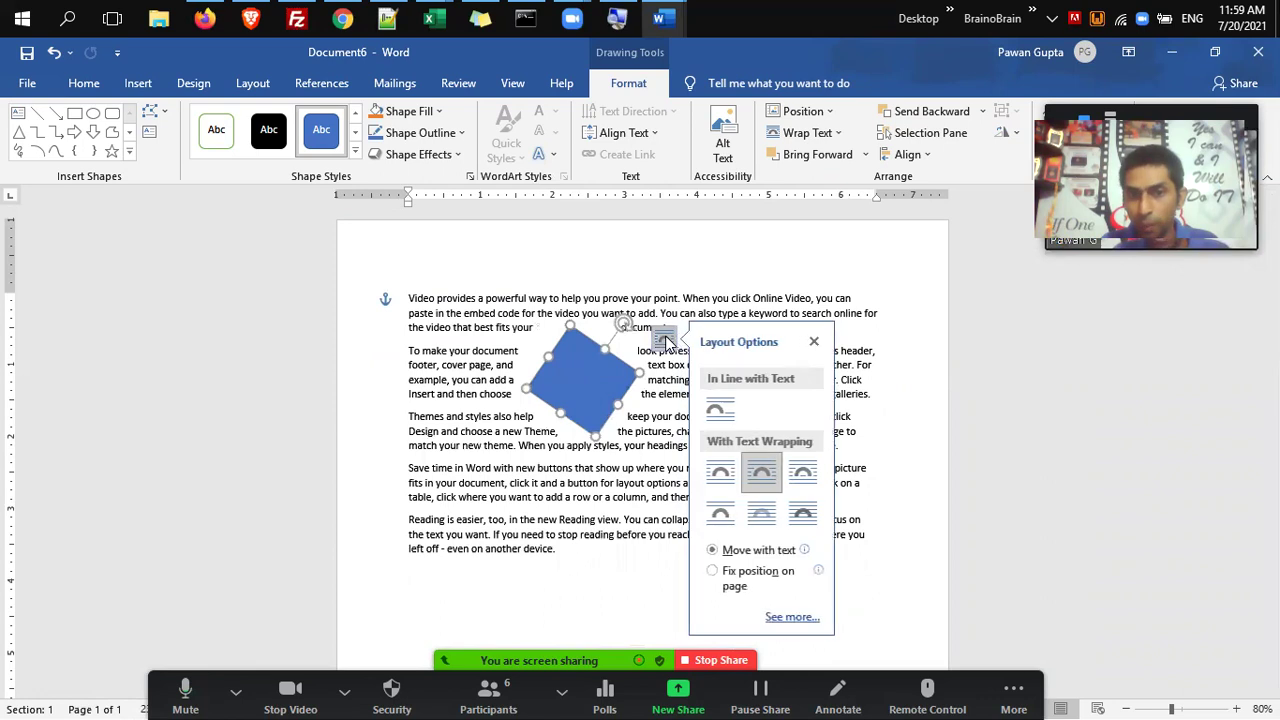
left_click(802, 474)
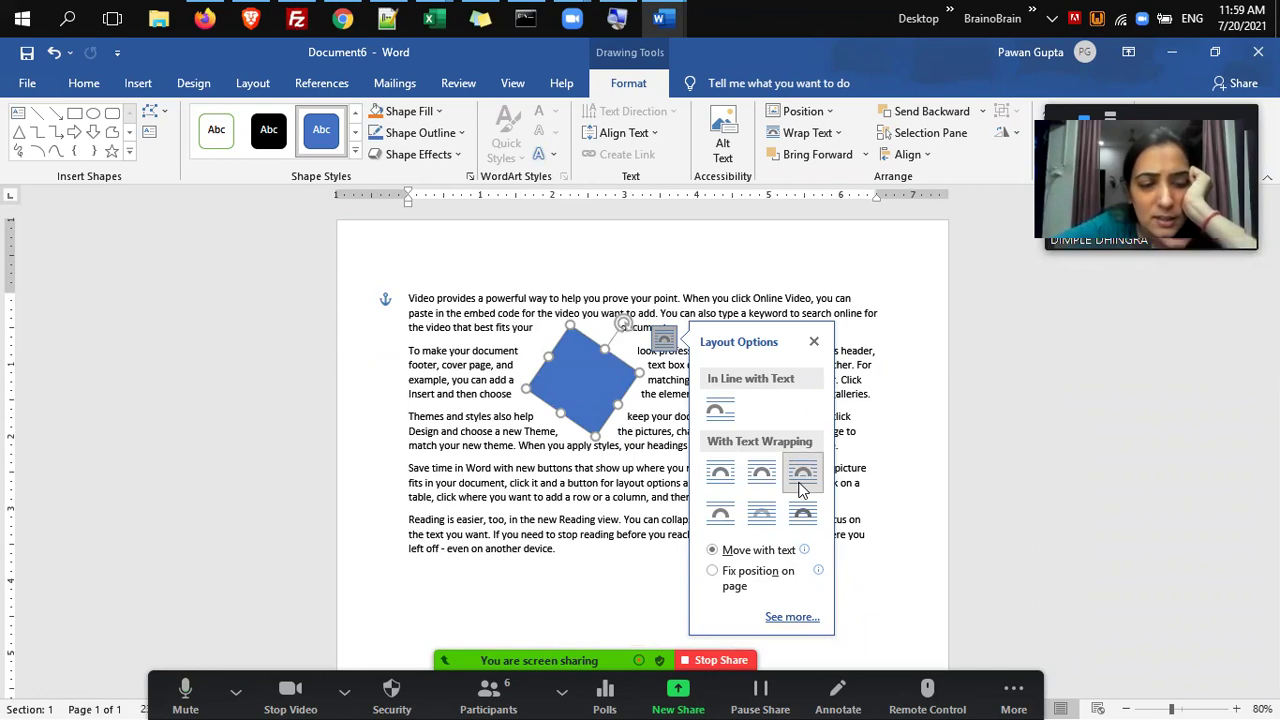
Set the rectangle's text wrapping to Top and Bottom and shift it slightly to the right.
left_click(724, 518)
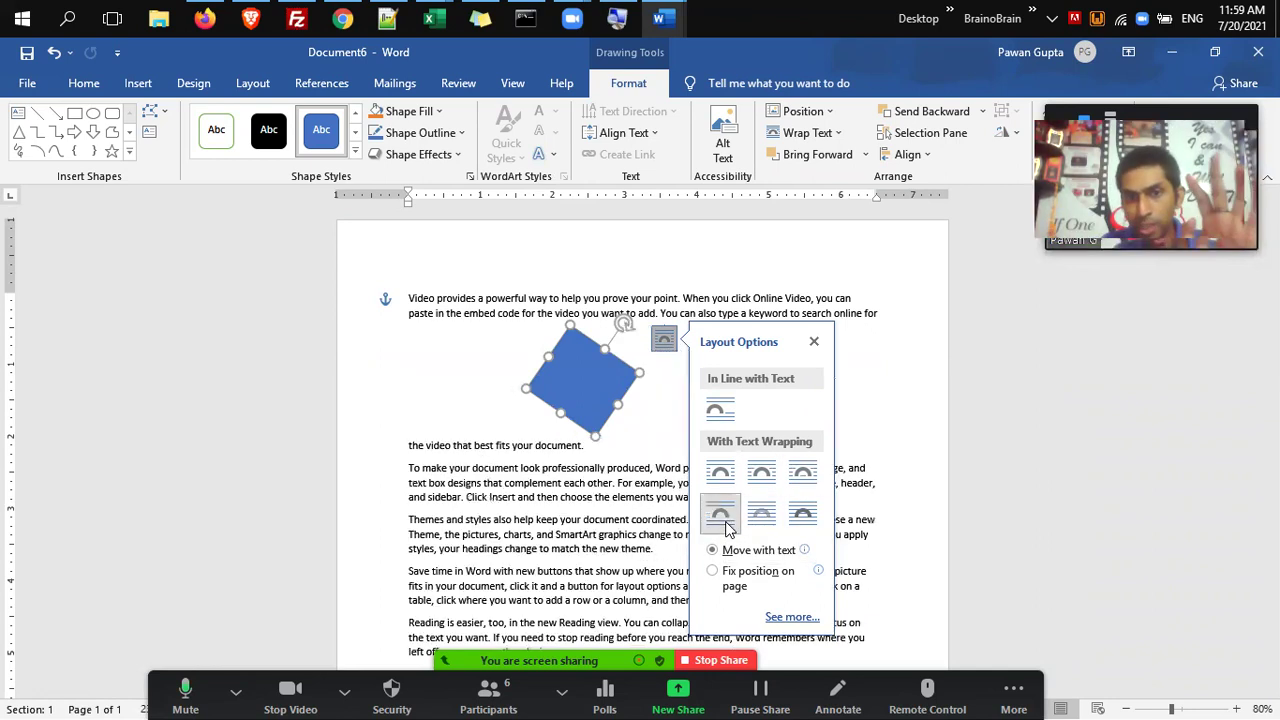
mouse_move(612, 398)
left_mouse_down()
mouse_move(630, 470)
mouse_move(627, 395)
mouse_move(627, 500)
mouse_move(624, 420)
left_mouse_up()
Compare Behind Text and In Front of Text wrapping on the rectangle, ending with Behind Text.
left_click(699, 345)
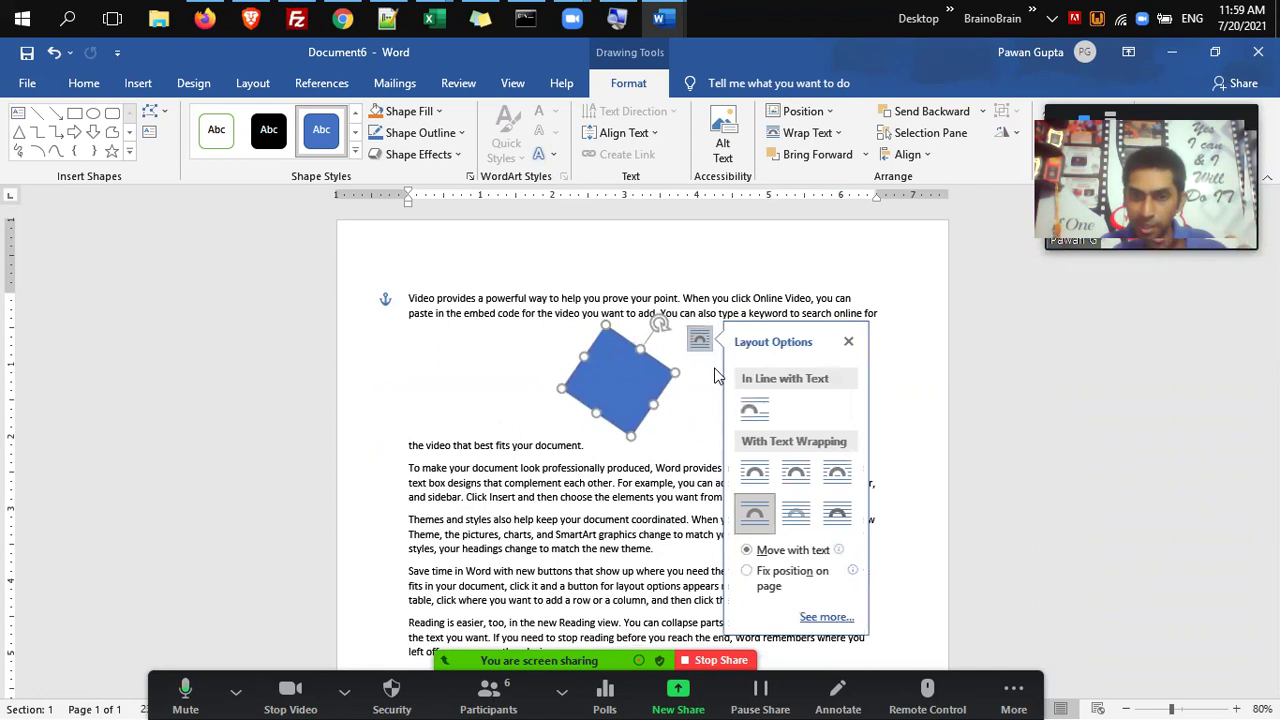
left_click(796, 516)
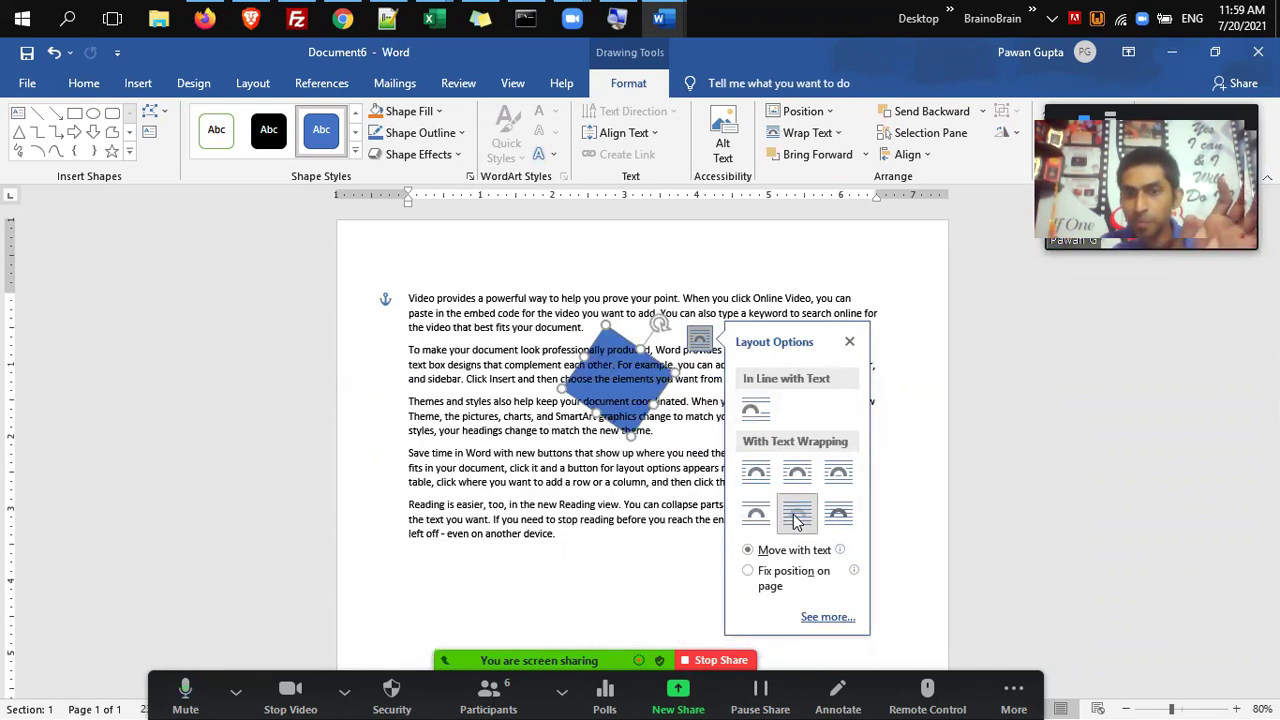
left_click(838, 516)
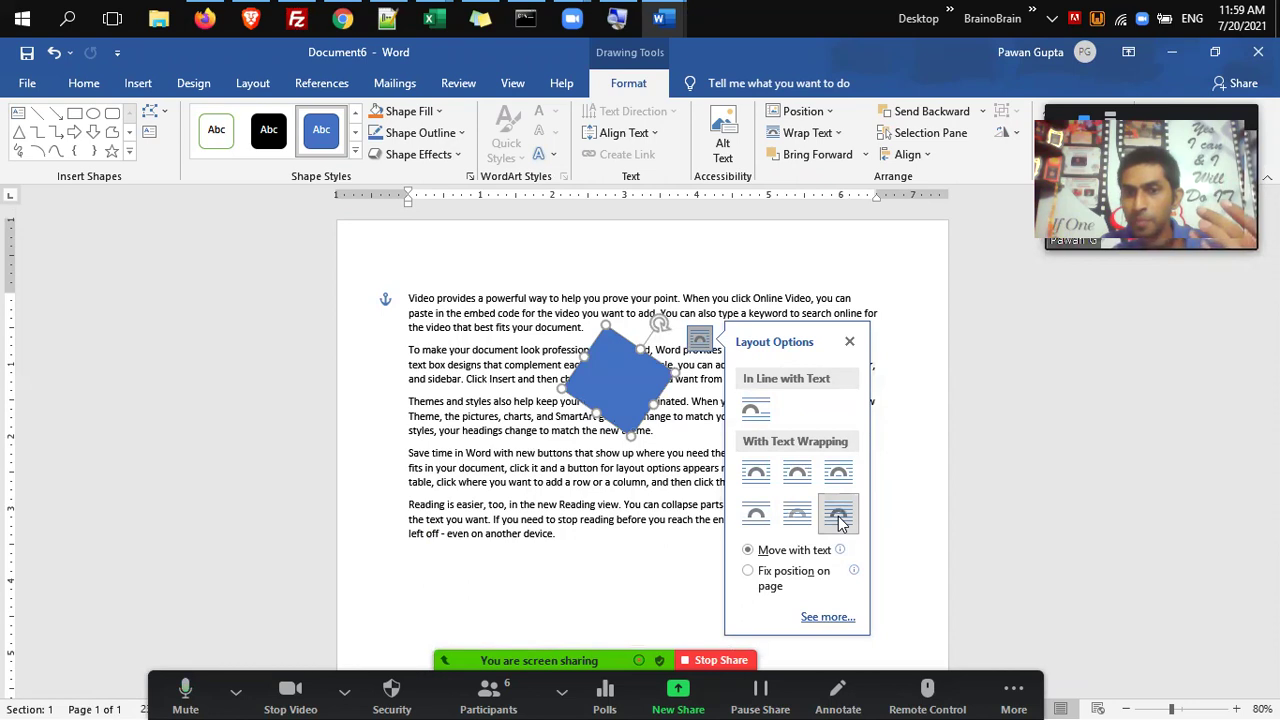
left_click(762, 477)
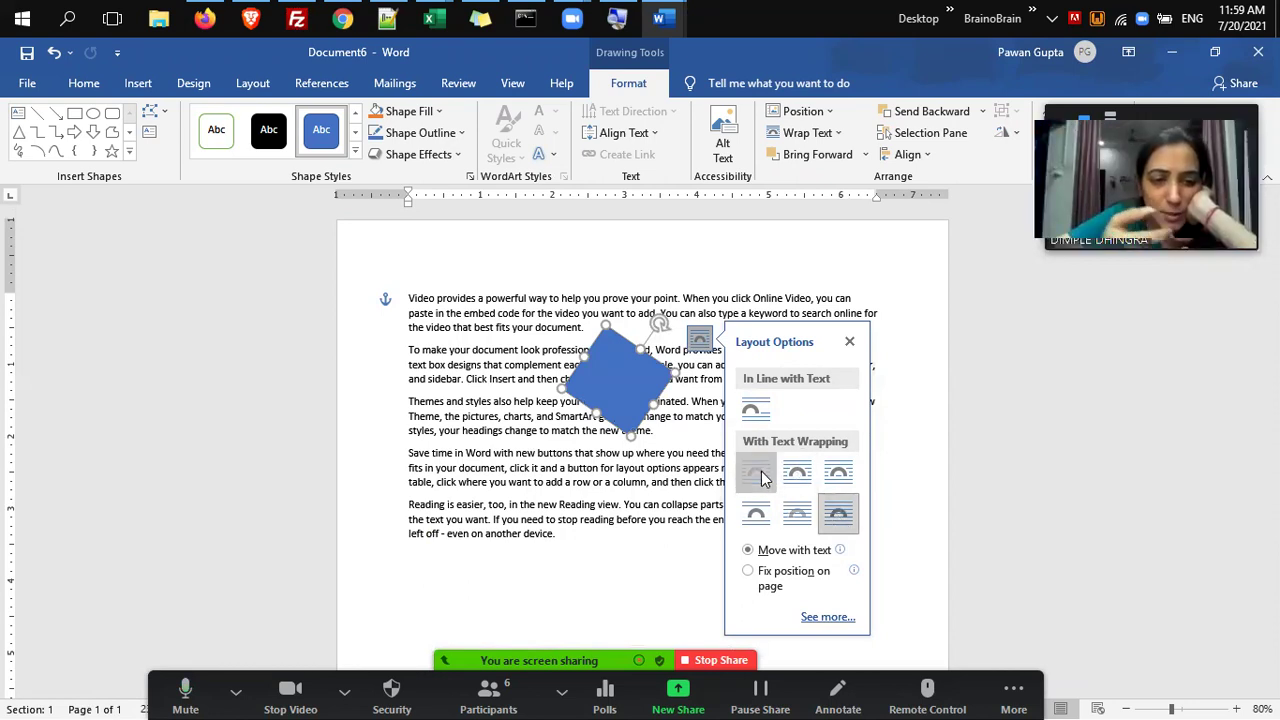
left_click(845, 510)
left_click(806, 515)
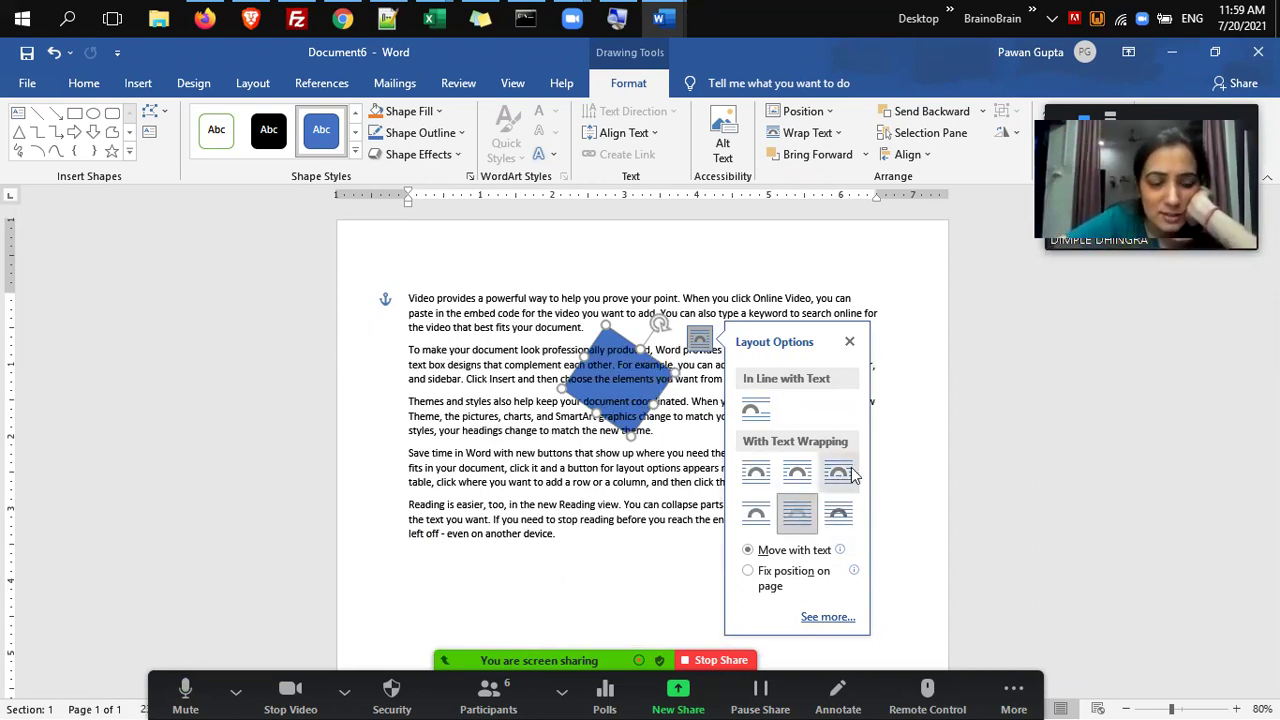
Try the rectangle in line with text, and restore Tight wrapping with it placed at the start of the second and third paragraphs.
left_click(839, 473)
left_click(766, 413)
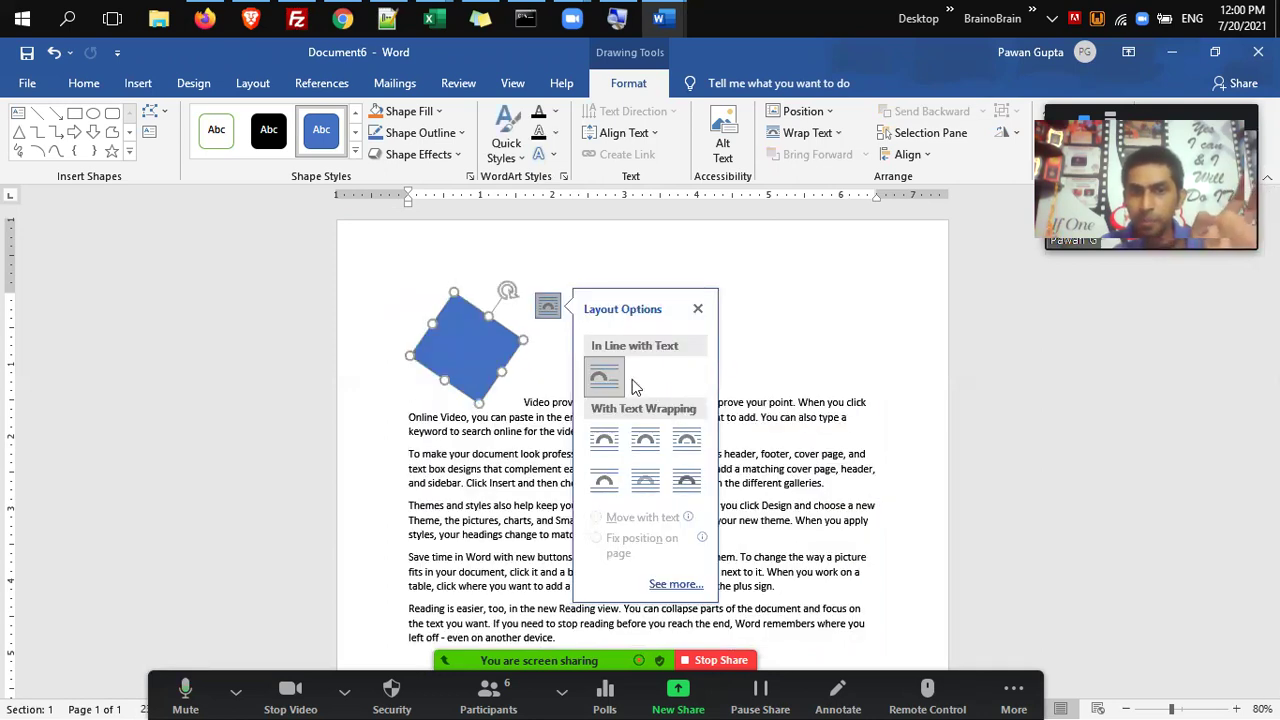
left_click(646, 456)
left_click_drag(429, 350, 453, 404)
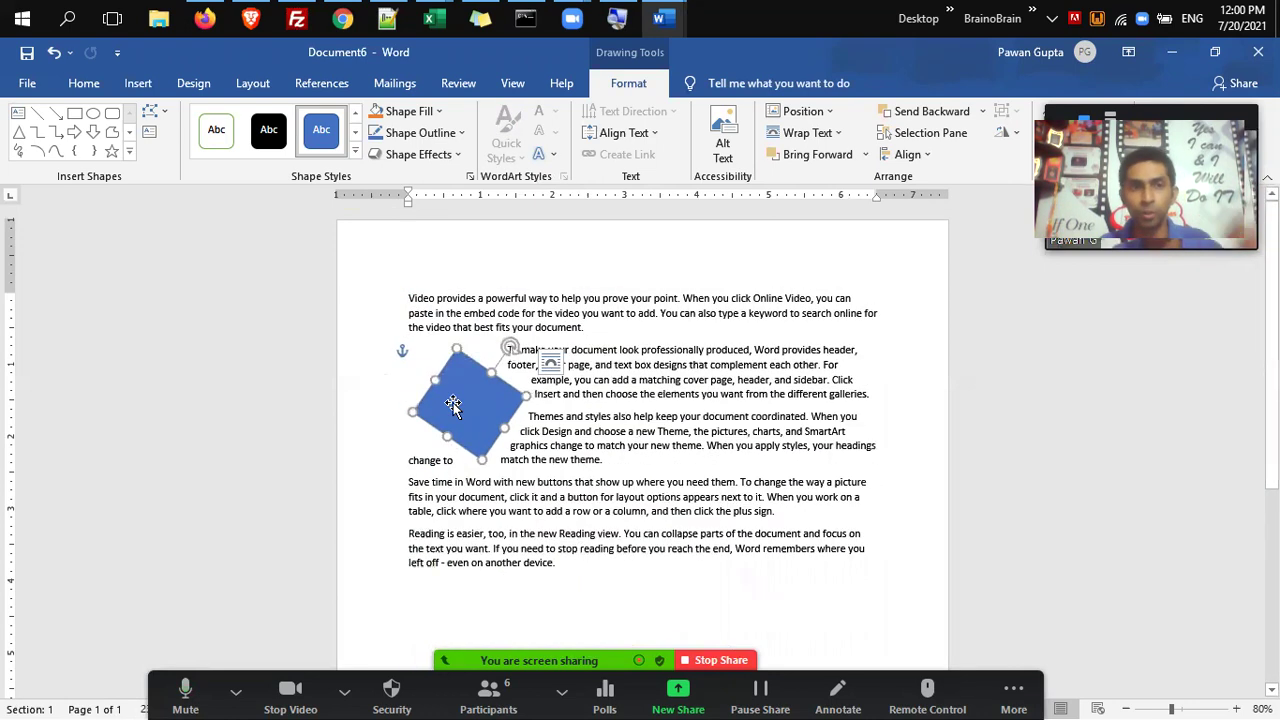
Close the sample-text document without saving it.
key("ctrl+w")
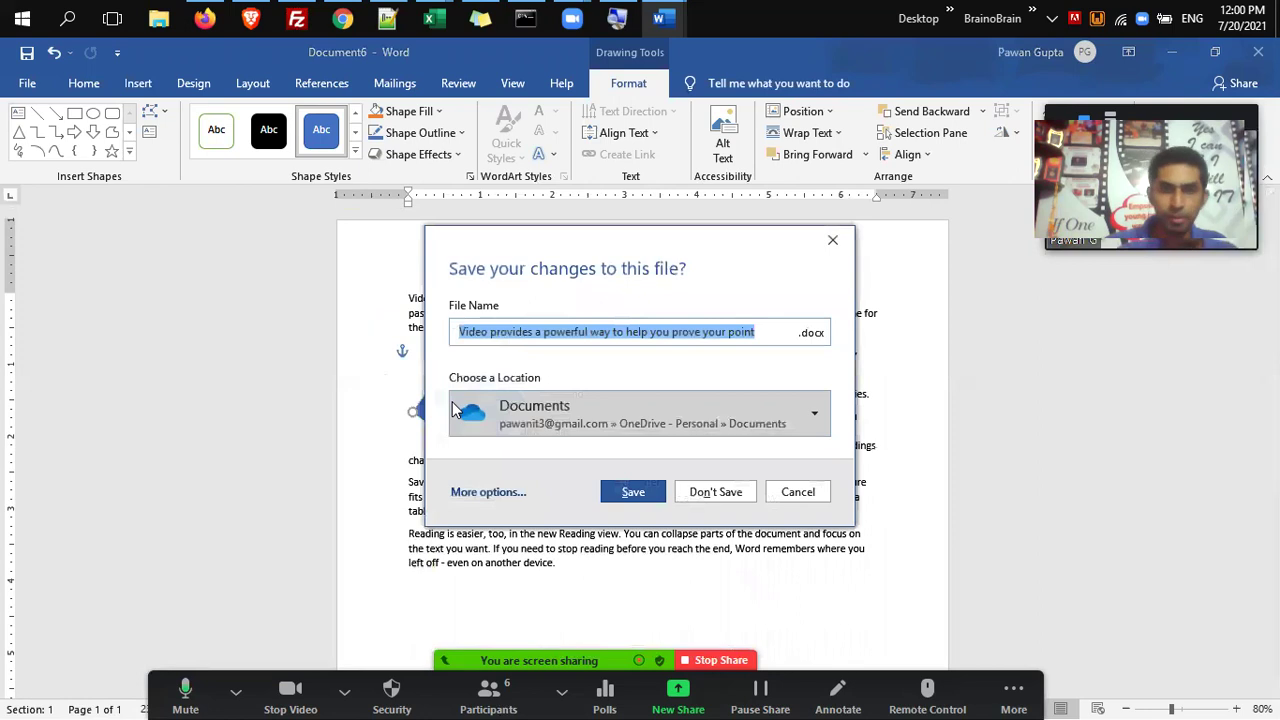
key("n")
Review the Wrap Text options of the certificate's workshop title box and check the participant name, result and date placeholders.
left_click(608, 480)
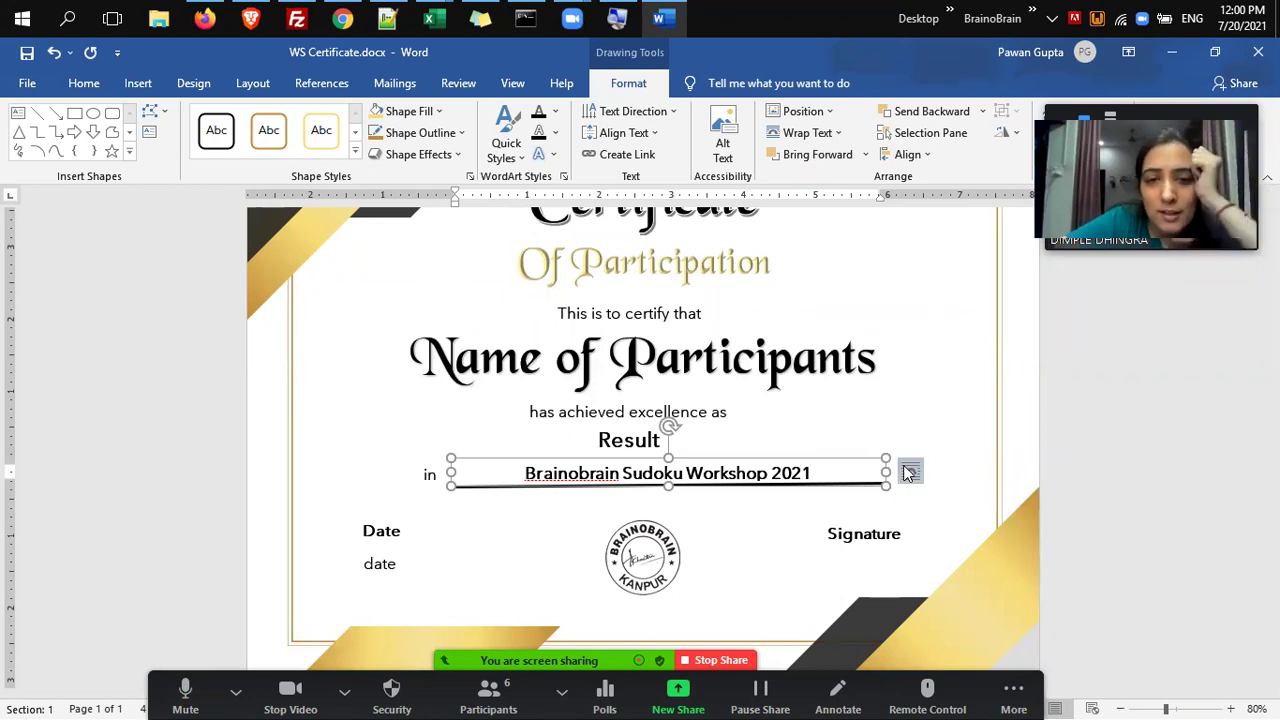
left_click(808, 133)
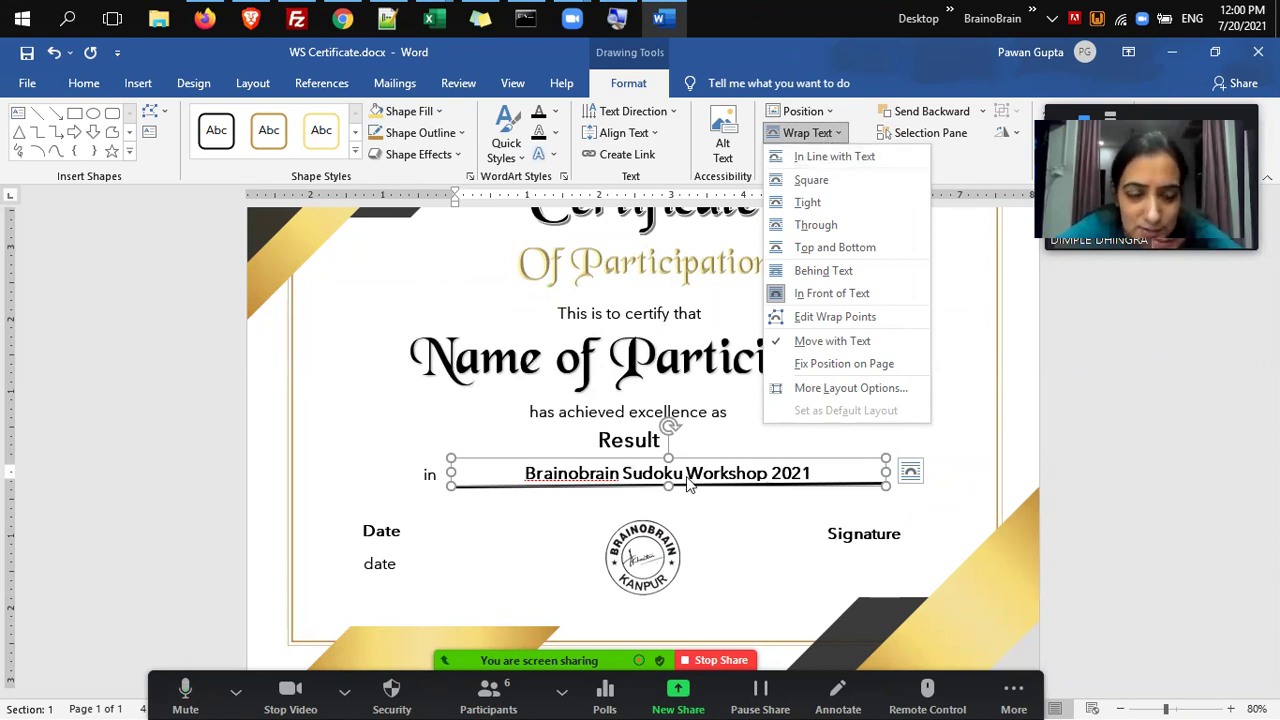
left_click(700, 447)
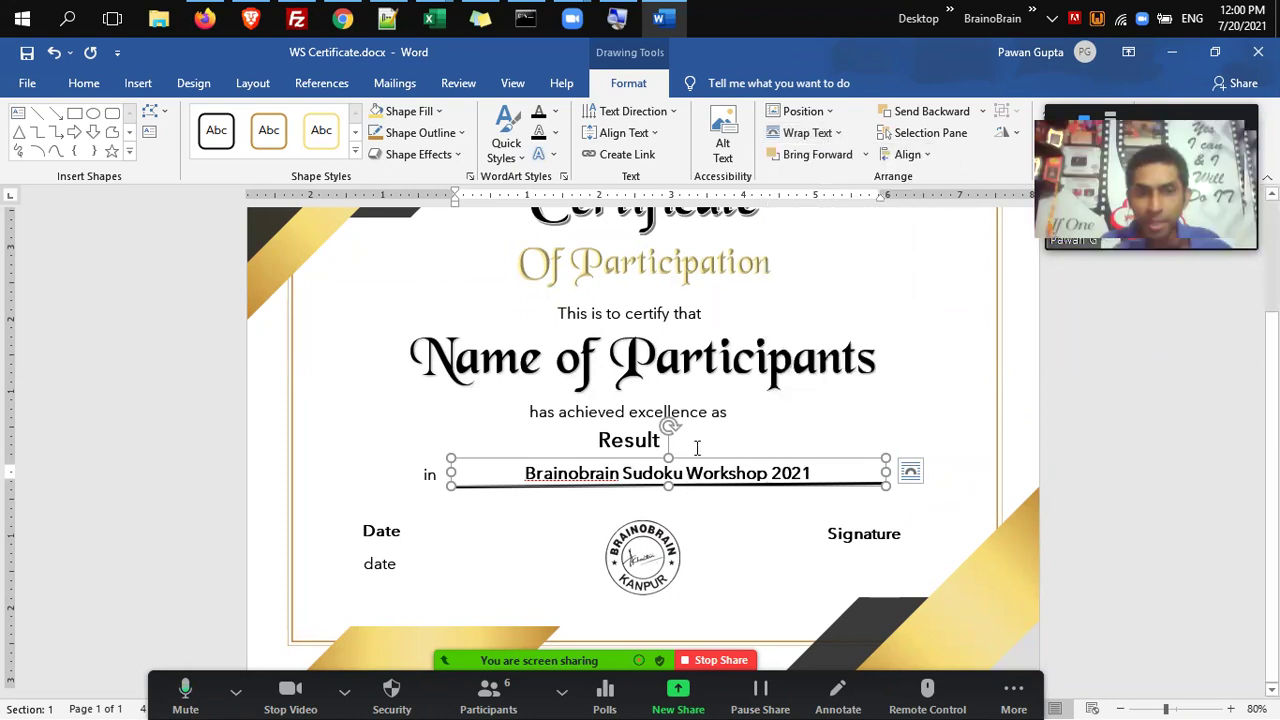
left_click(541, 368)
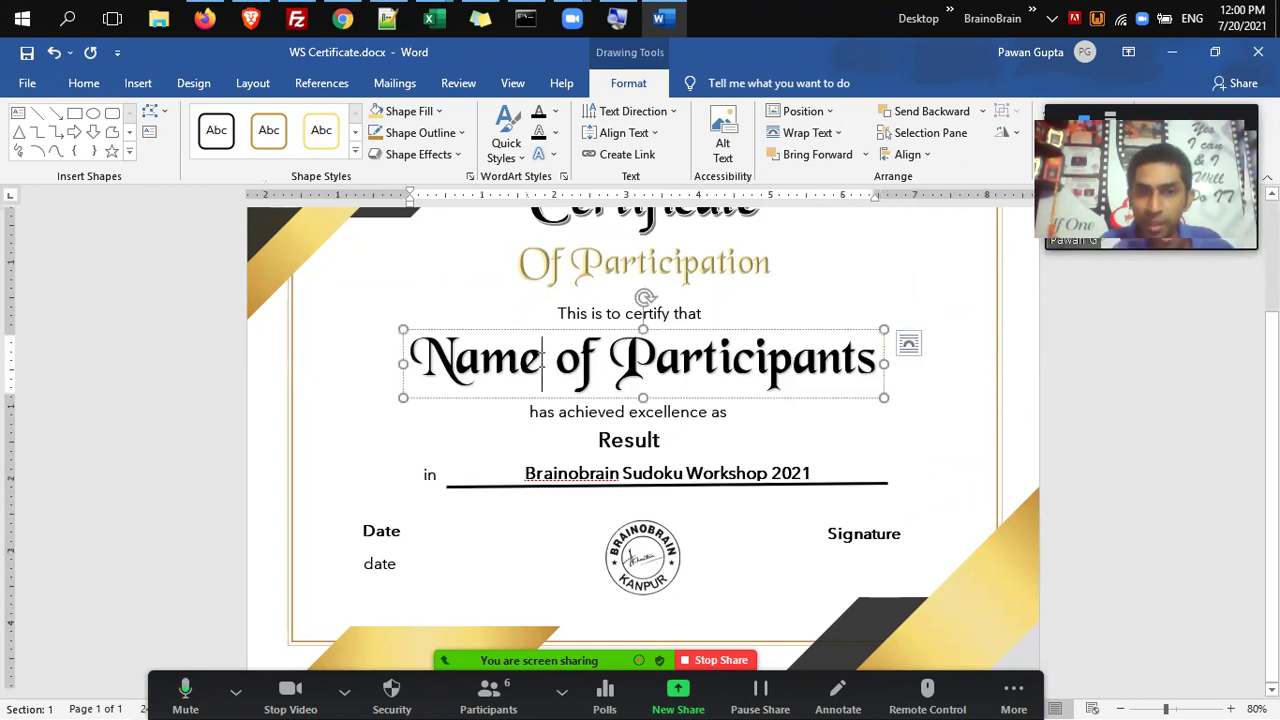
left_click(610, 440)
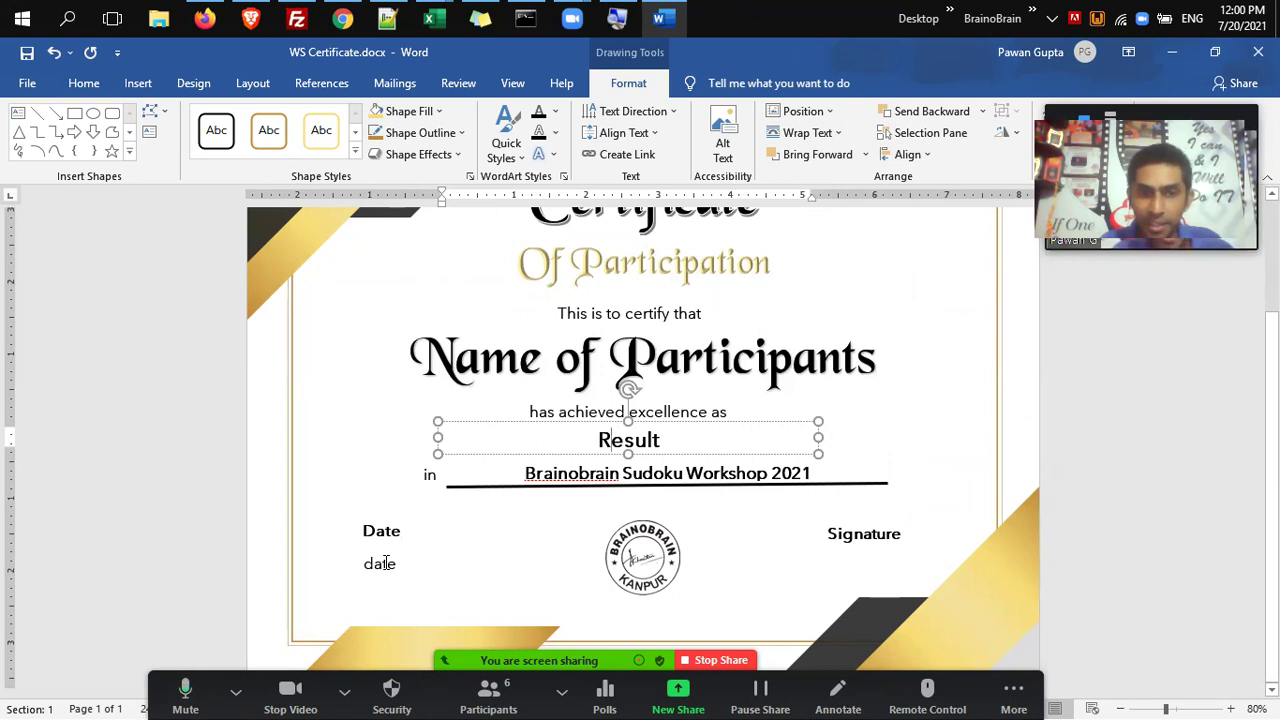
left_click(384, 563)
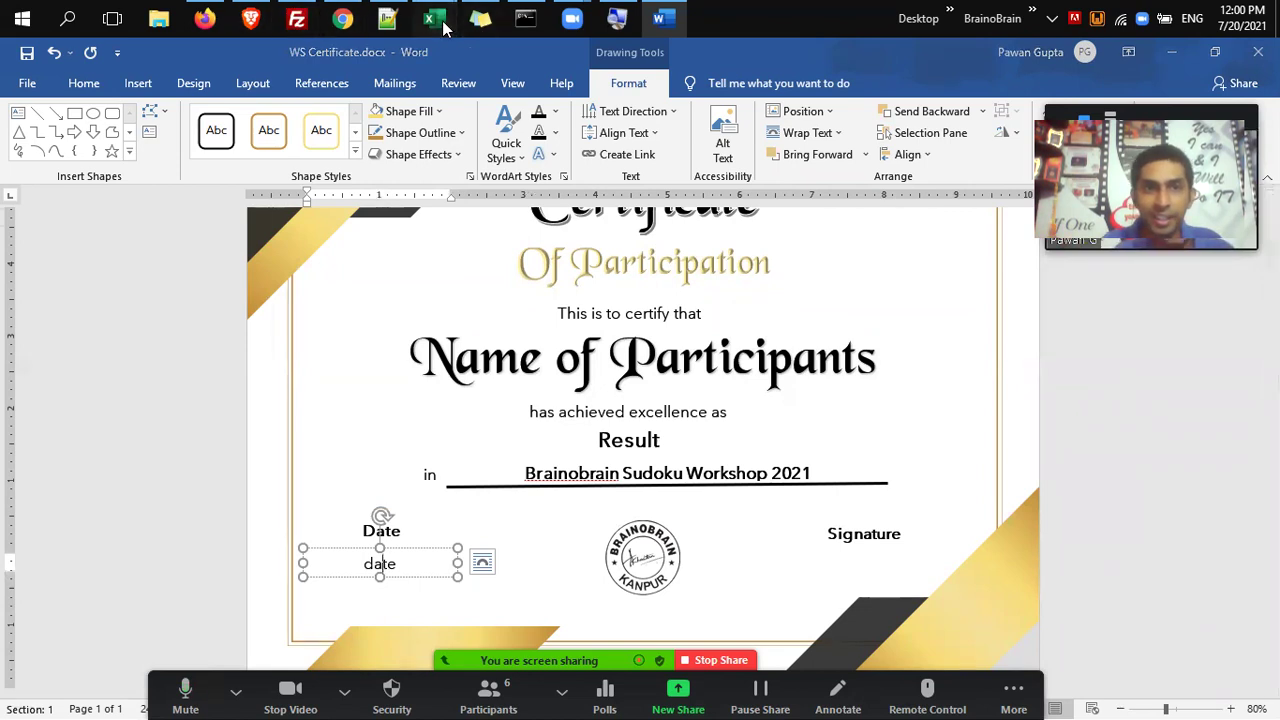
Switch to the Book4 workbook in Excel, change headers C1 to Result and D1 to Date, and clear the State header.
mouse_move(433, 18)
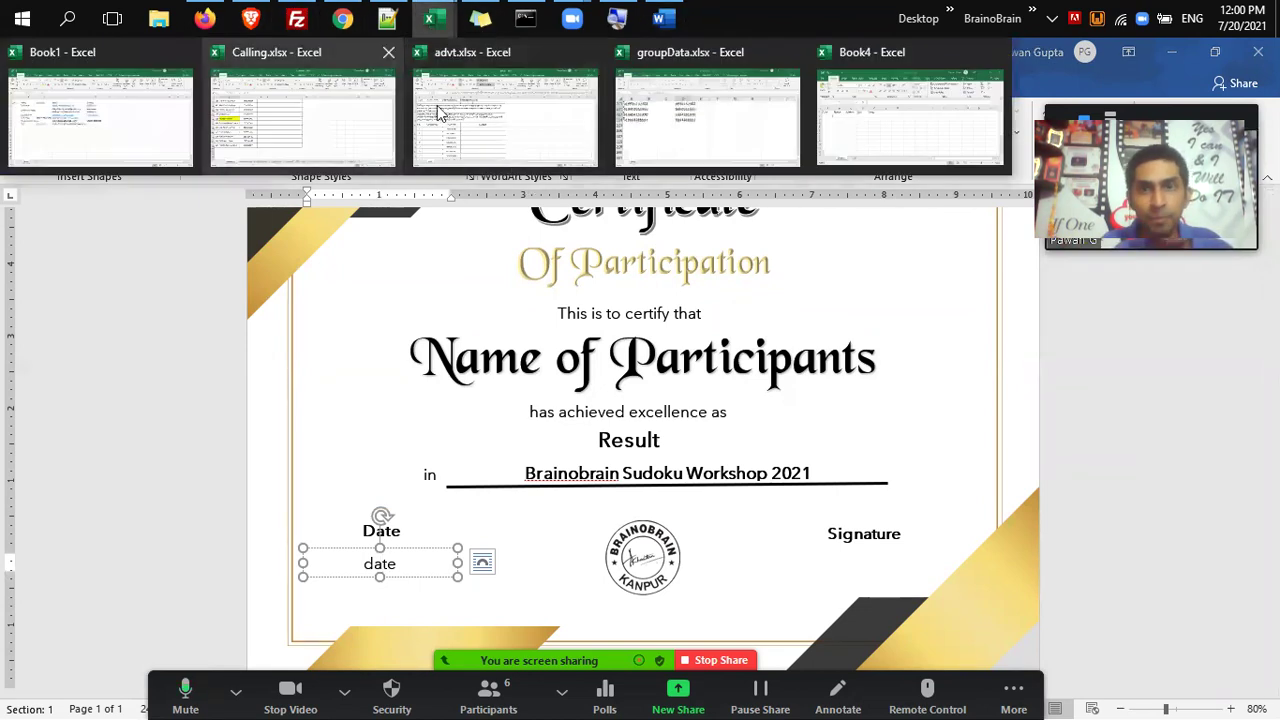
left_click(925, 138)
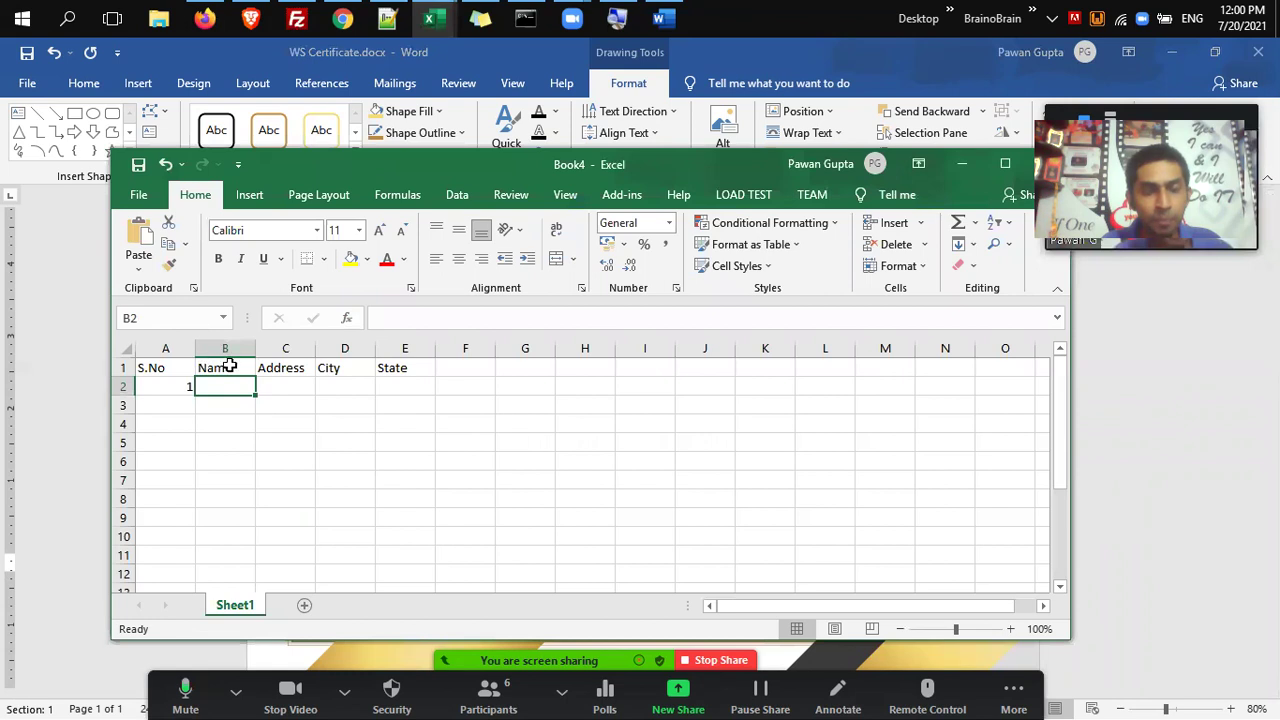
left_click(281, 368)
type("Result")
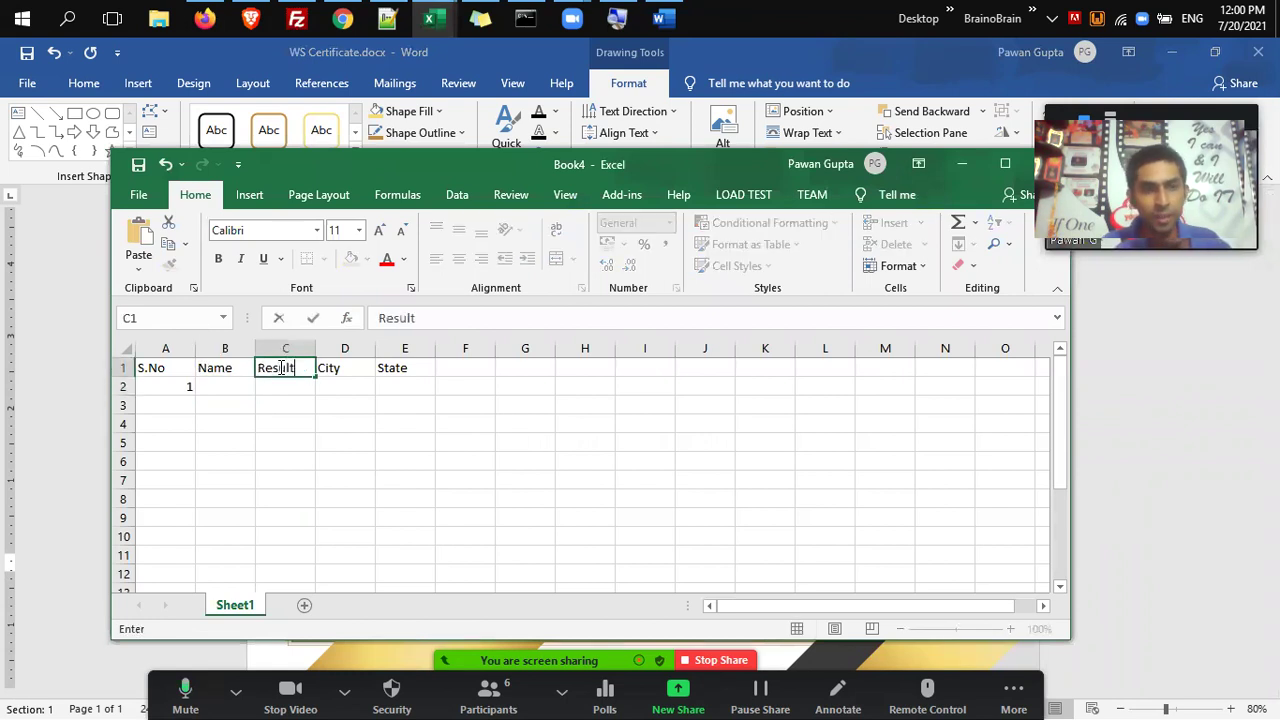
key("Tab")
type("Date")
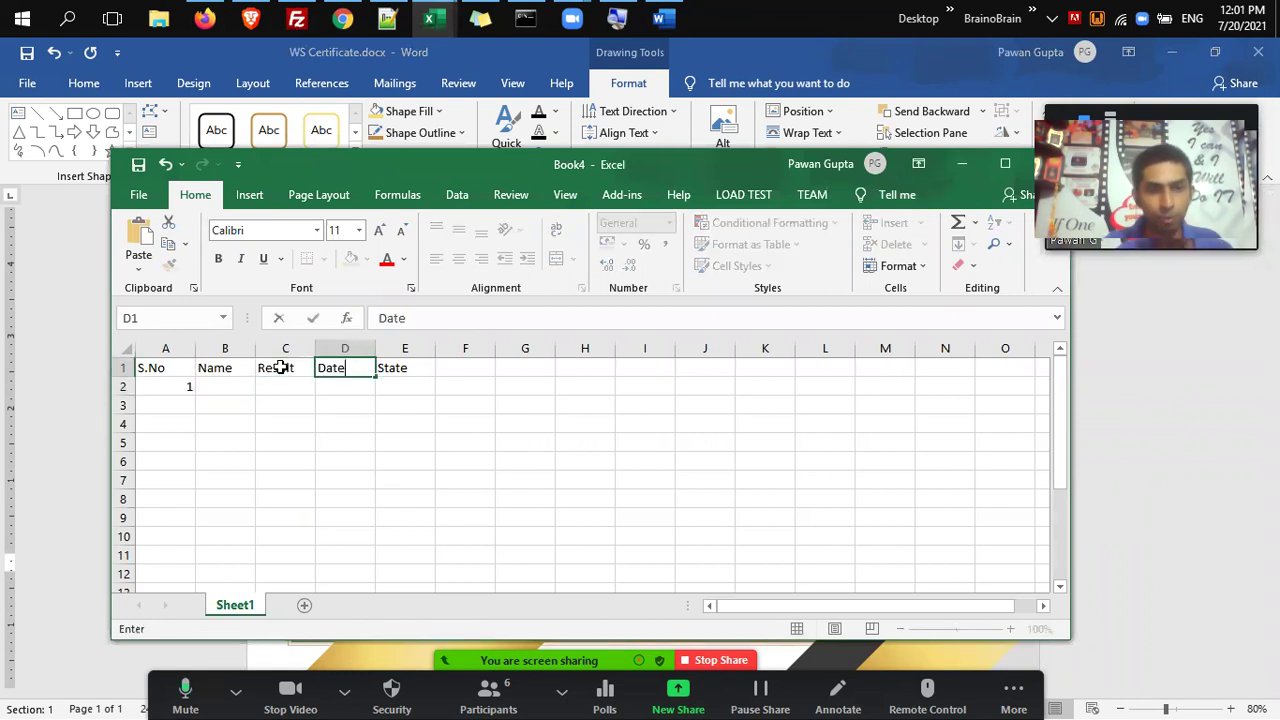
key("Tab")
key("Delete")
key("Return")
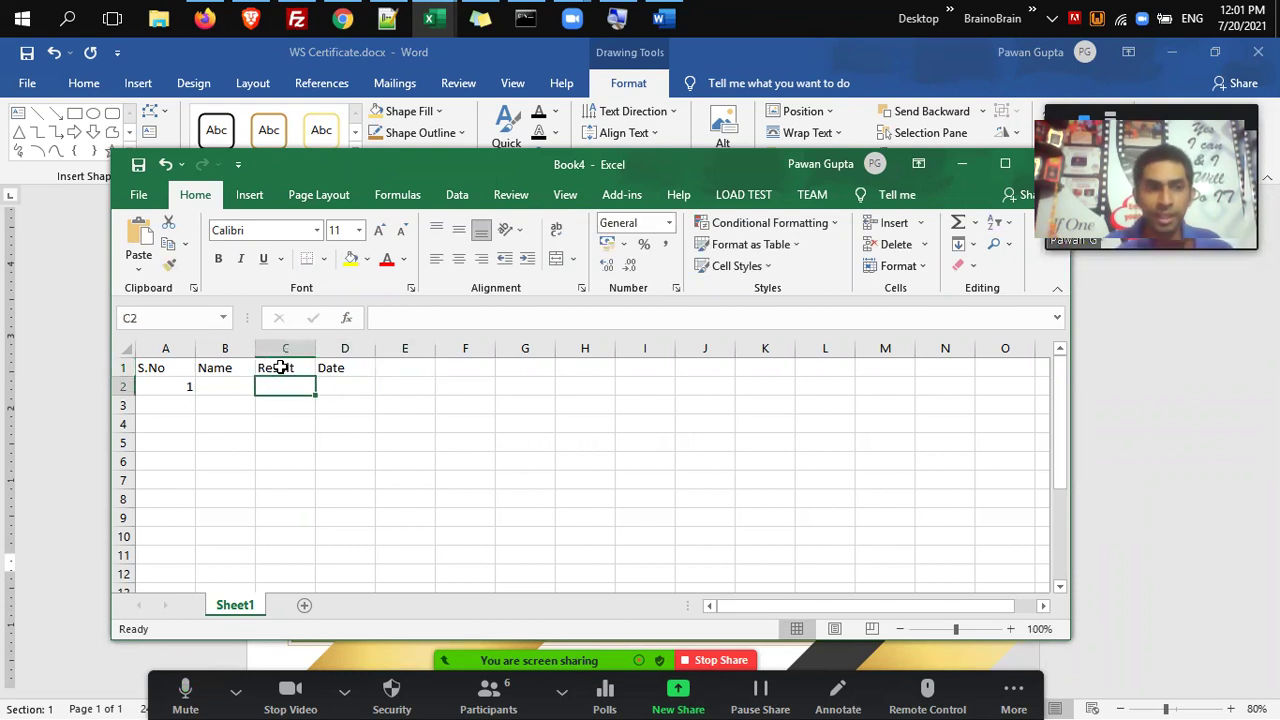
Fill row 2 with the name Abc, result Gold and the current date 7/20/2021.
key("Left")
type("A")
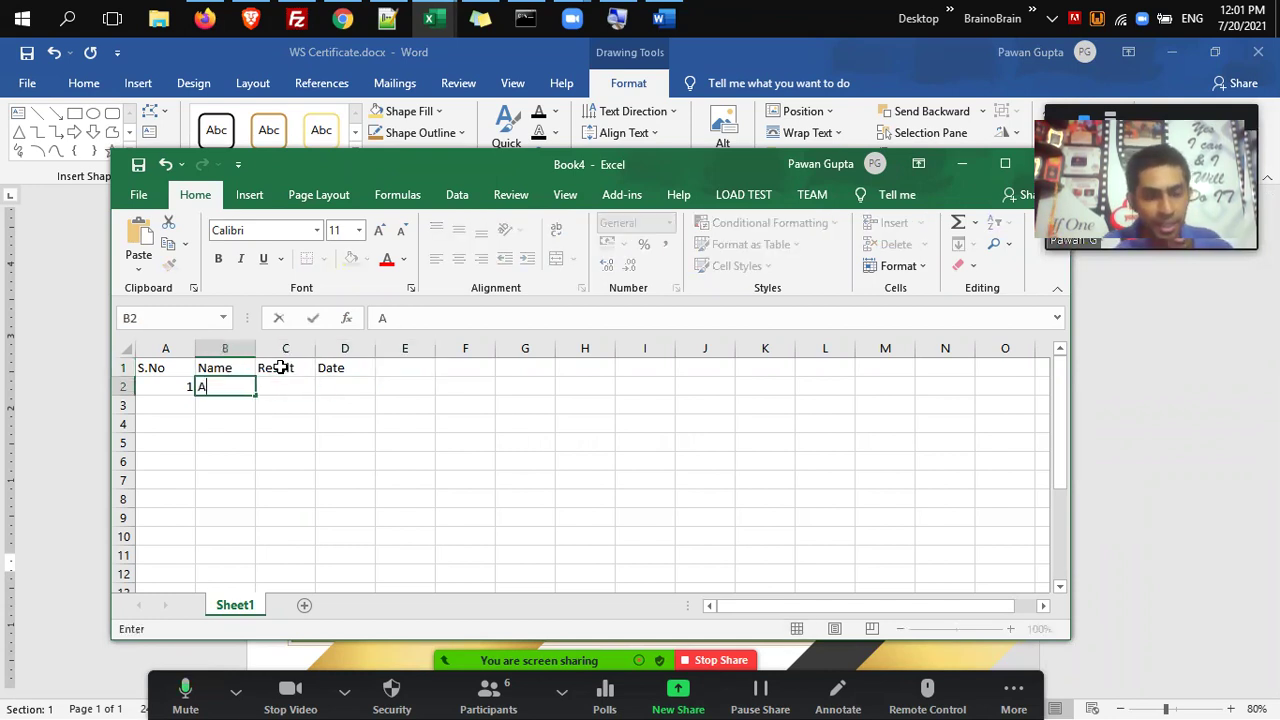
type("bc")
key("Tab")
type("Gold")
key("Tab")
key("ctrl+semicolon")
key("Return")
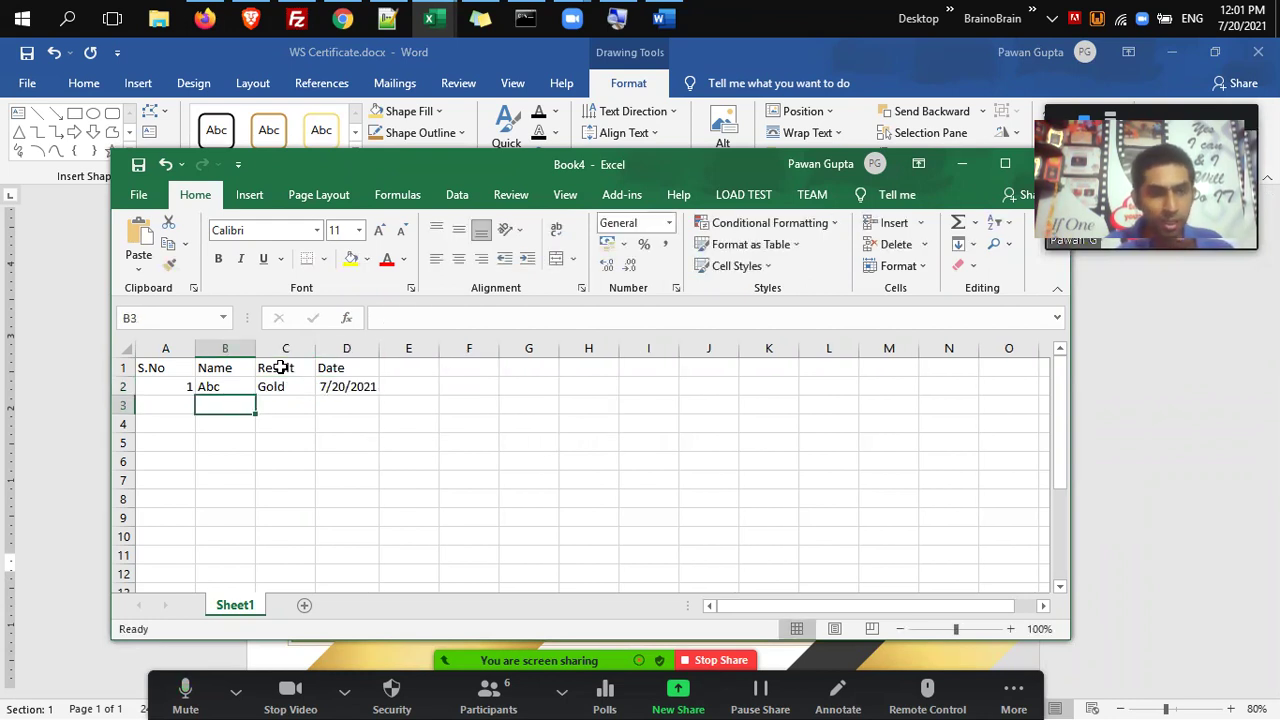
Add a second record in row 3 with serial number 2, name Xyz, result Silver and the current date 7/20/2021.
key("Left")
type("2")
key("Tab")
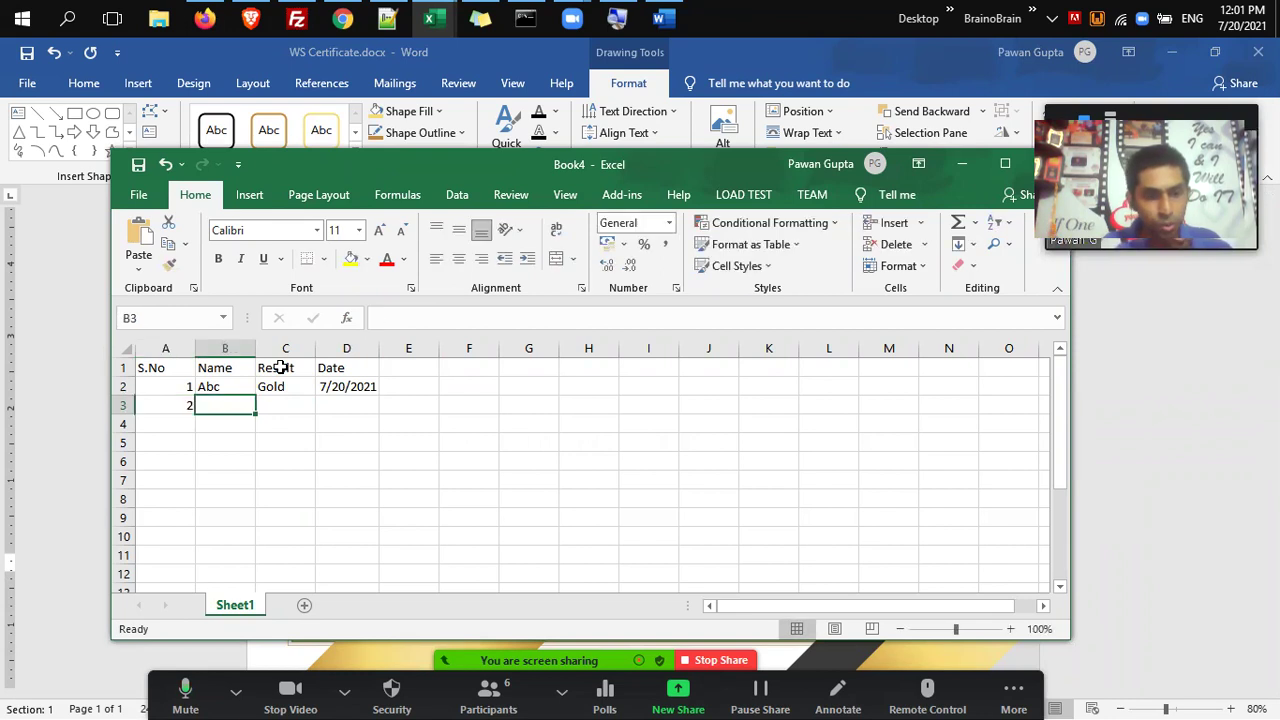
type("Xyz")
key("Tab")
type("Silver")
key("Tab")
key("ctrl+semicolon")
key("Return")
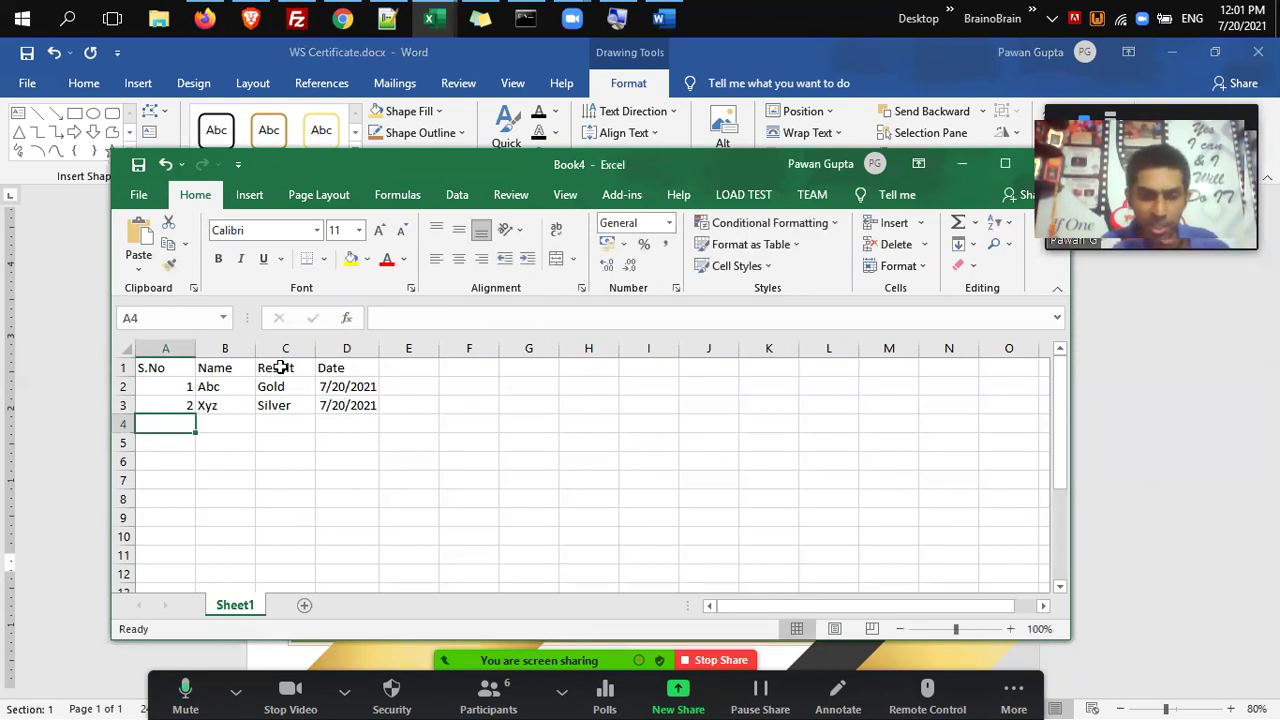
Save the workbook as Results.xlsx and return to the certificate in Word.
key("F12")
type("R")
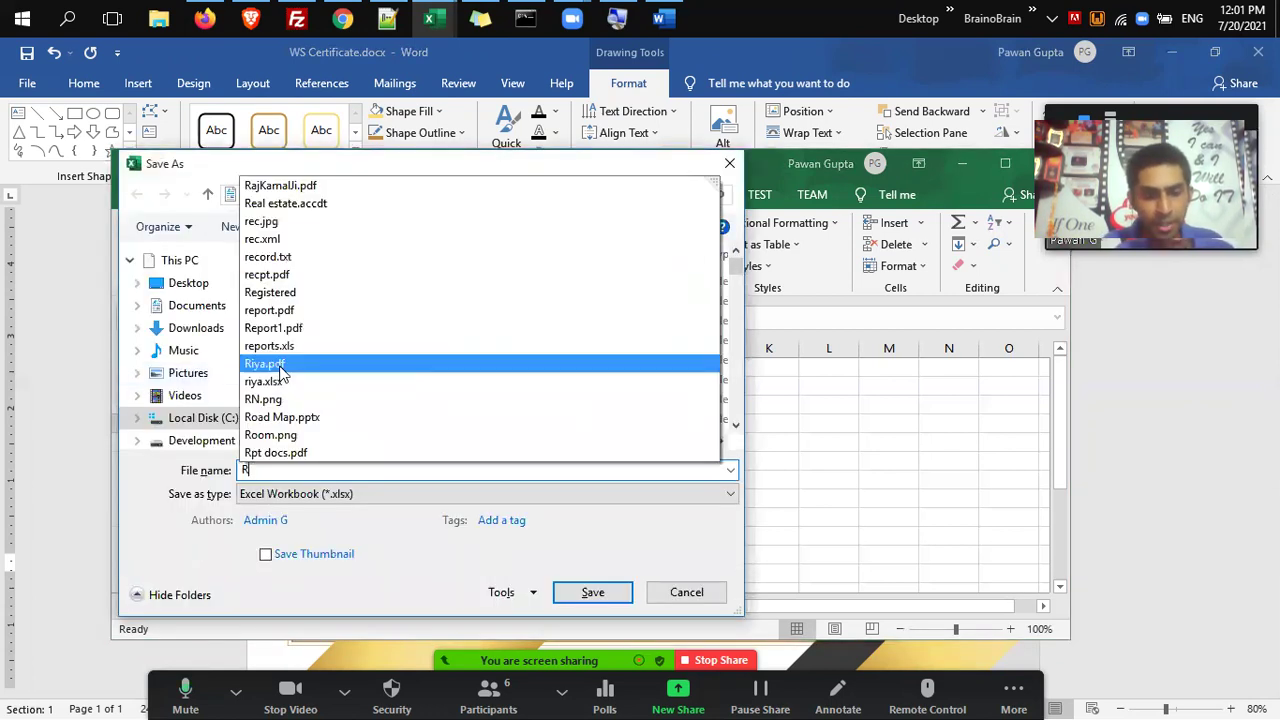
type("esults.xlsx")
key("Return")
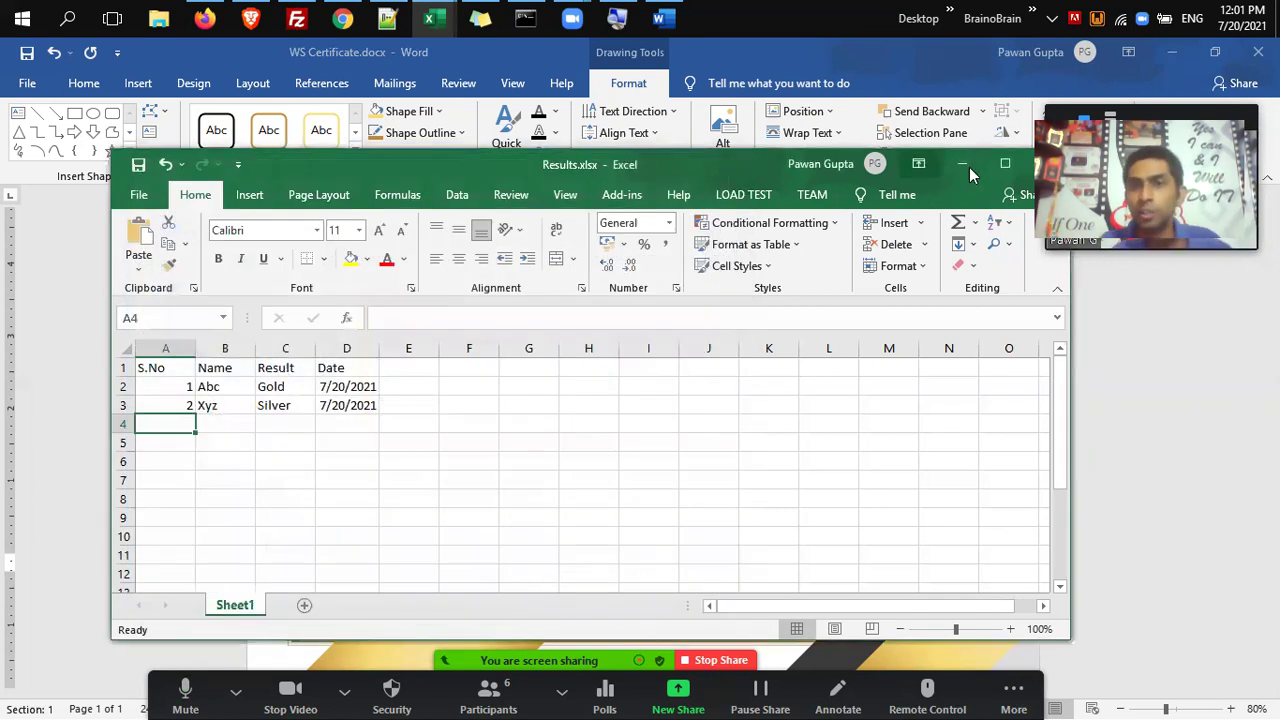
left_click(966, 168)
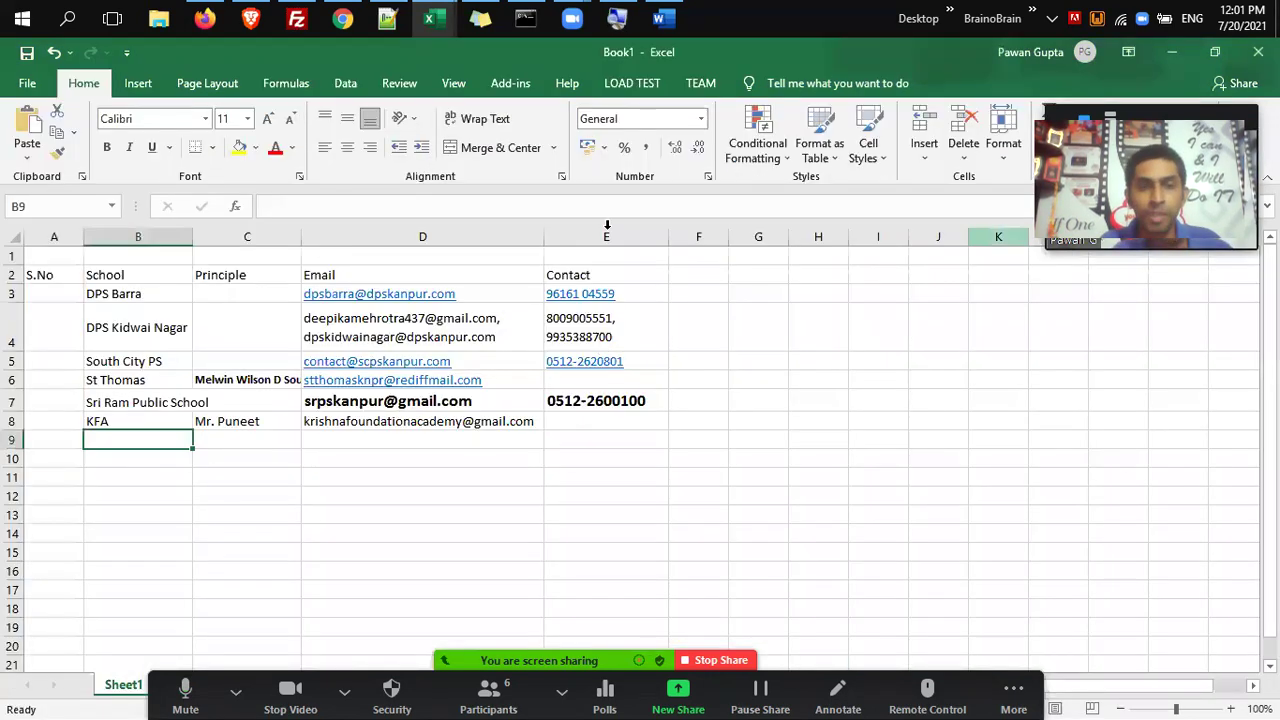
left_click(1172, 52)
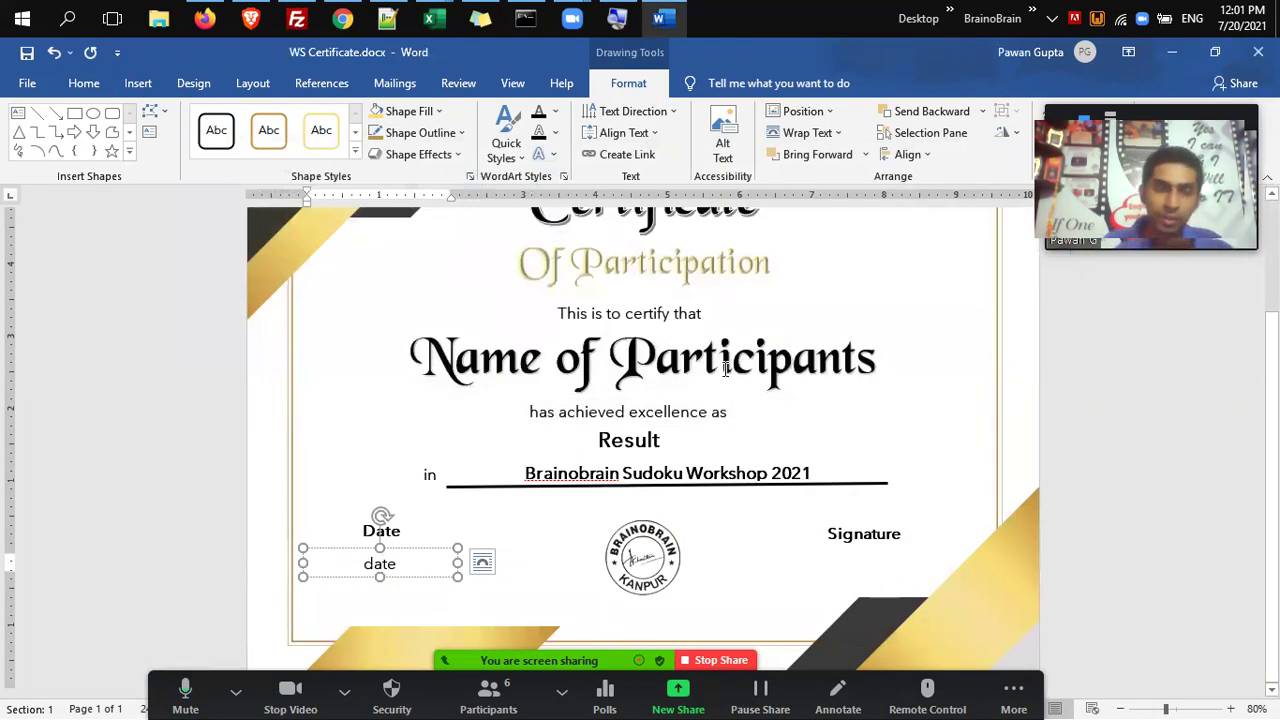
Connect the certificate to the existing recipient list Results.xlsx in Documents, using Sheet1$ with column headers in the first row.
left_click(395, 84)
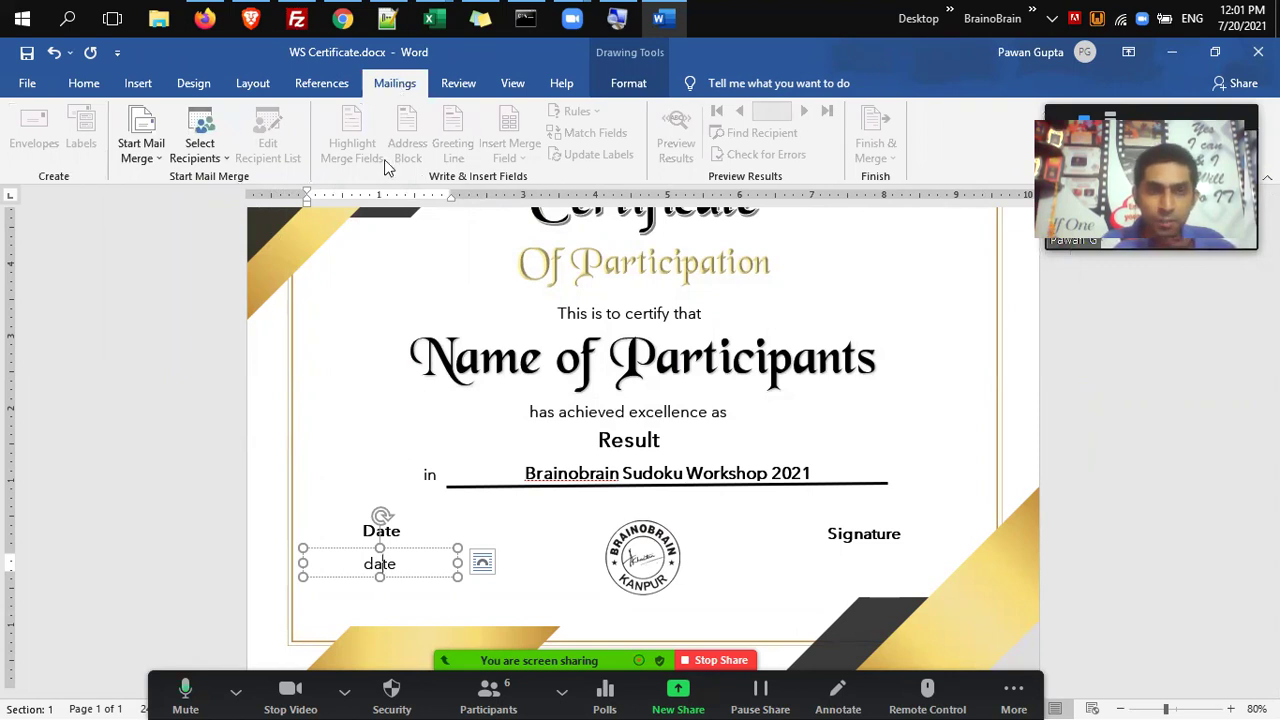
left_click(222, 162)
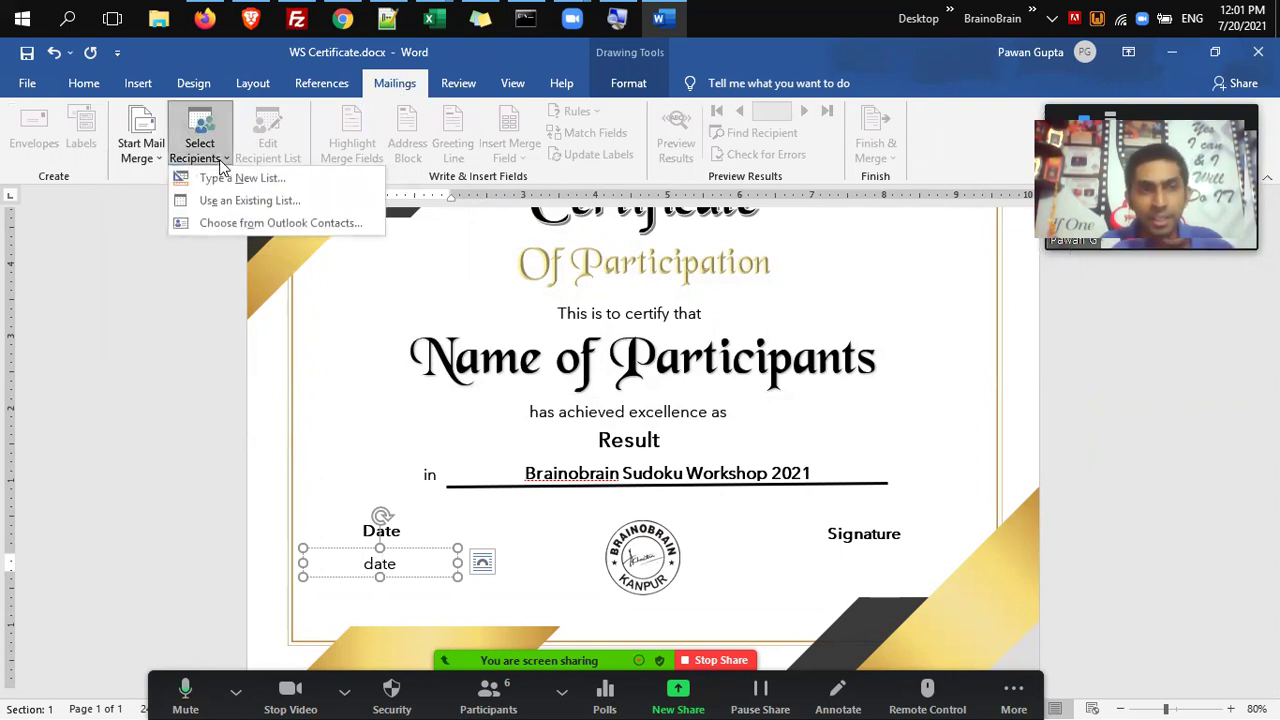
left_click(260, 201)
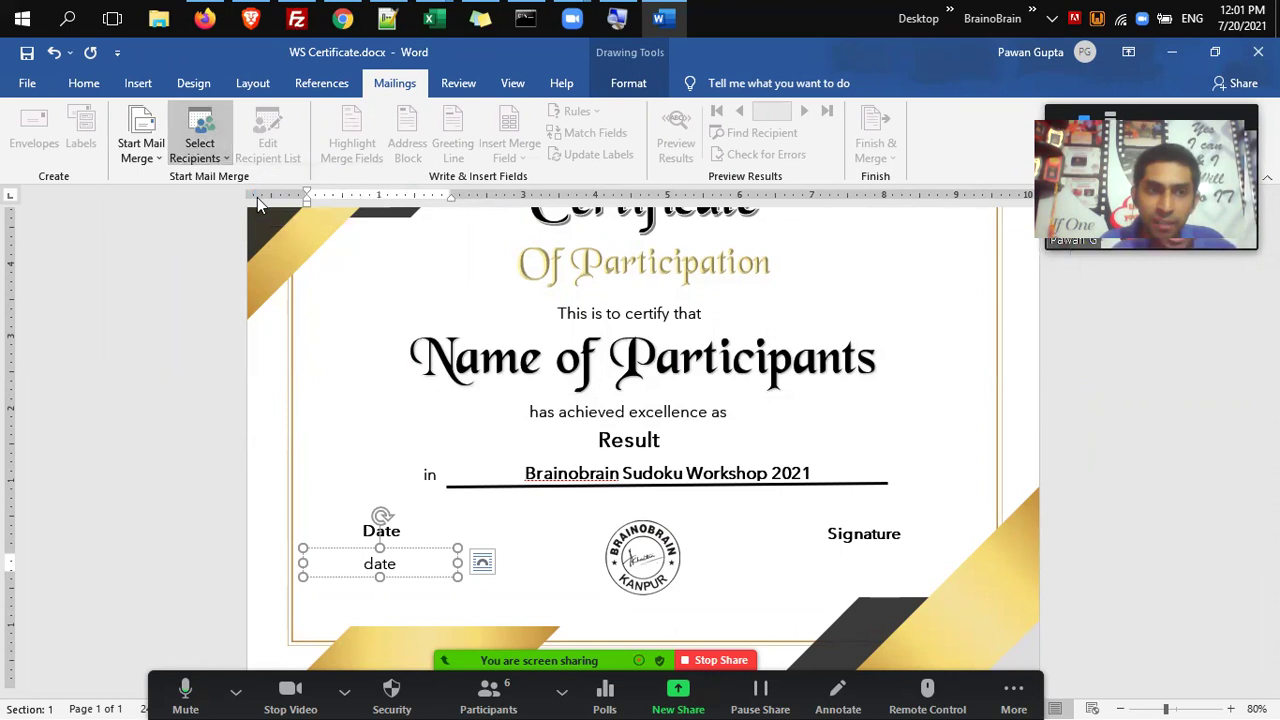
left_click(430, 298)
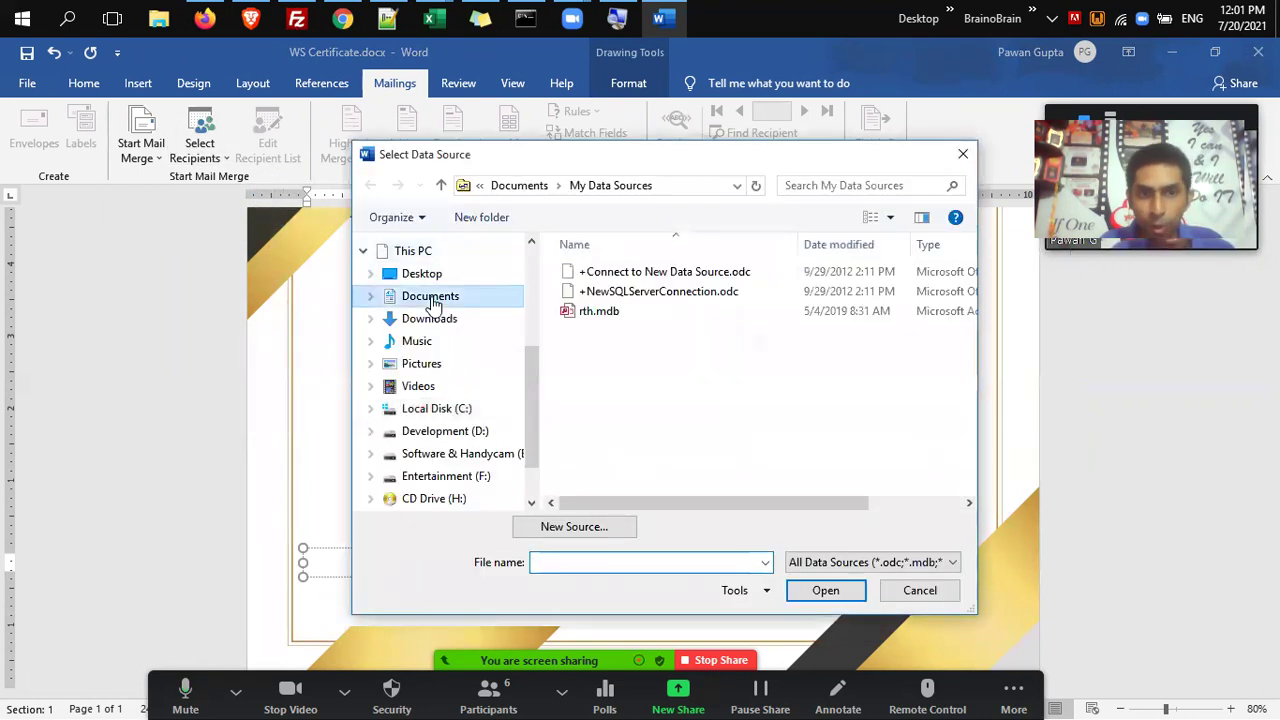
left_click(705, 432)
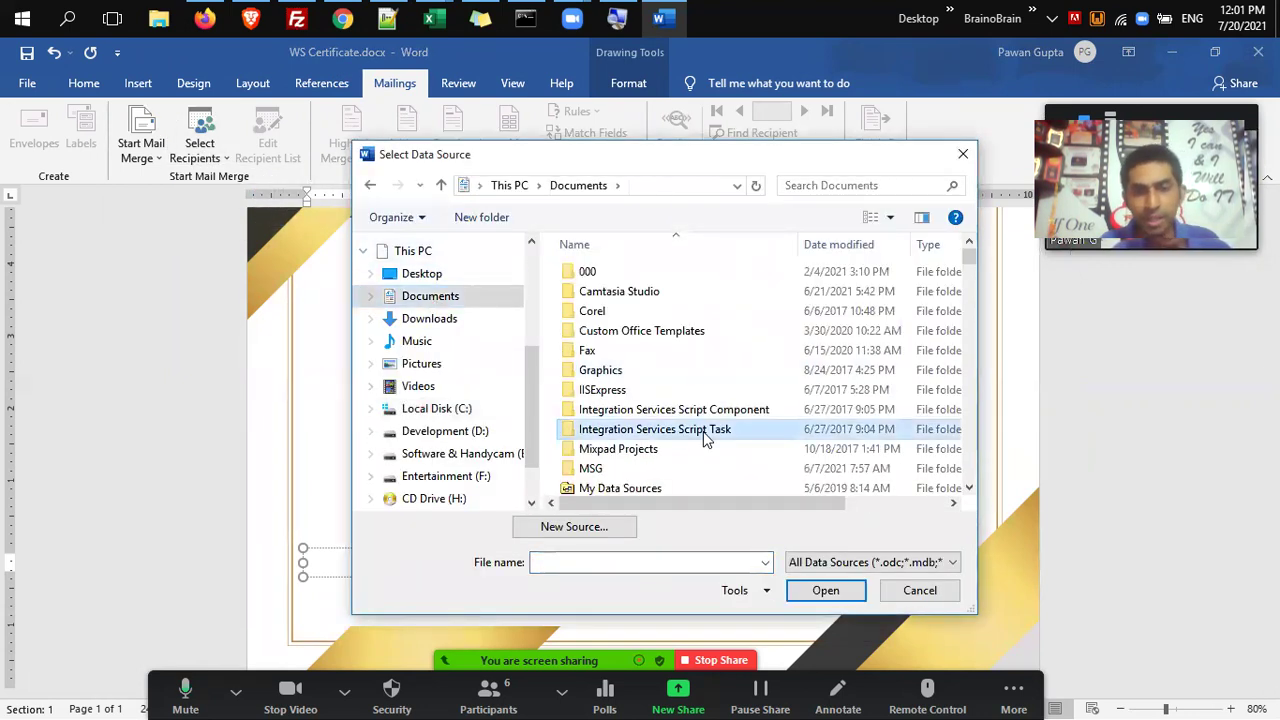
type("res")
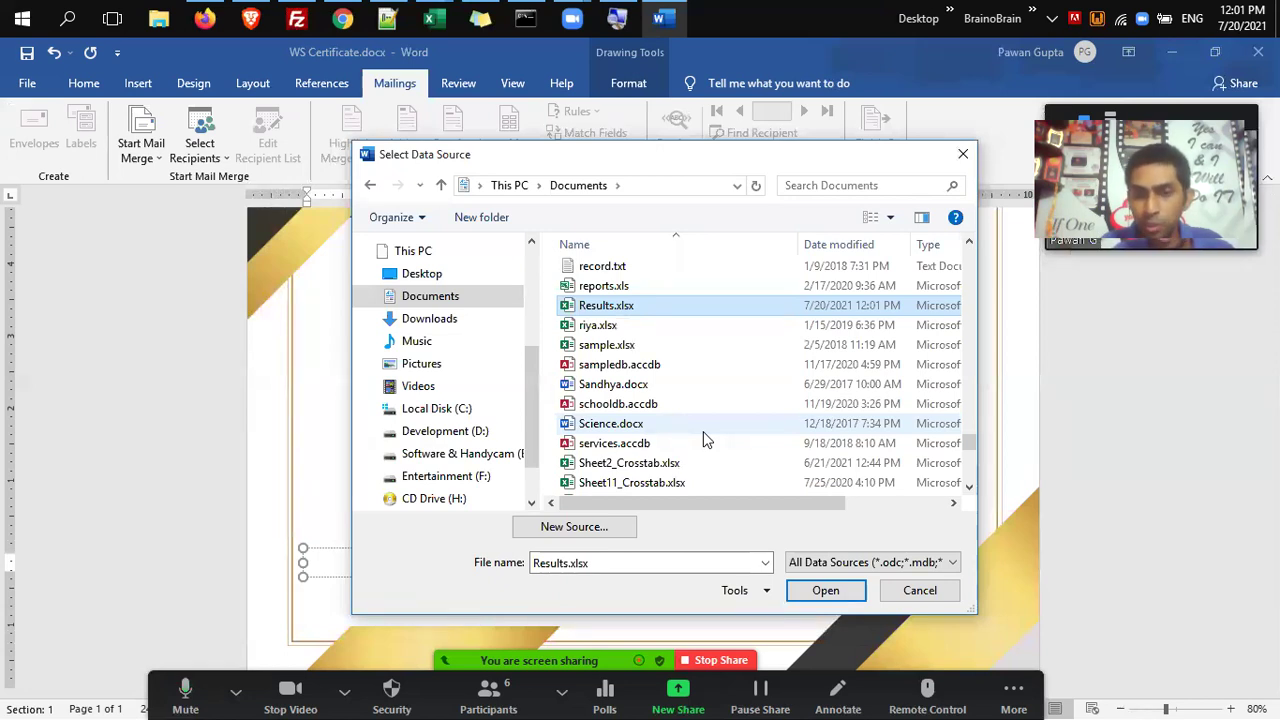
key("Return")
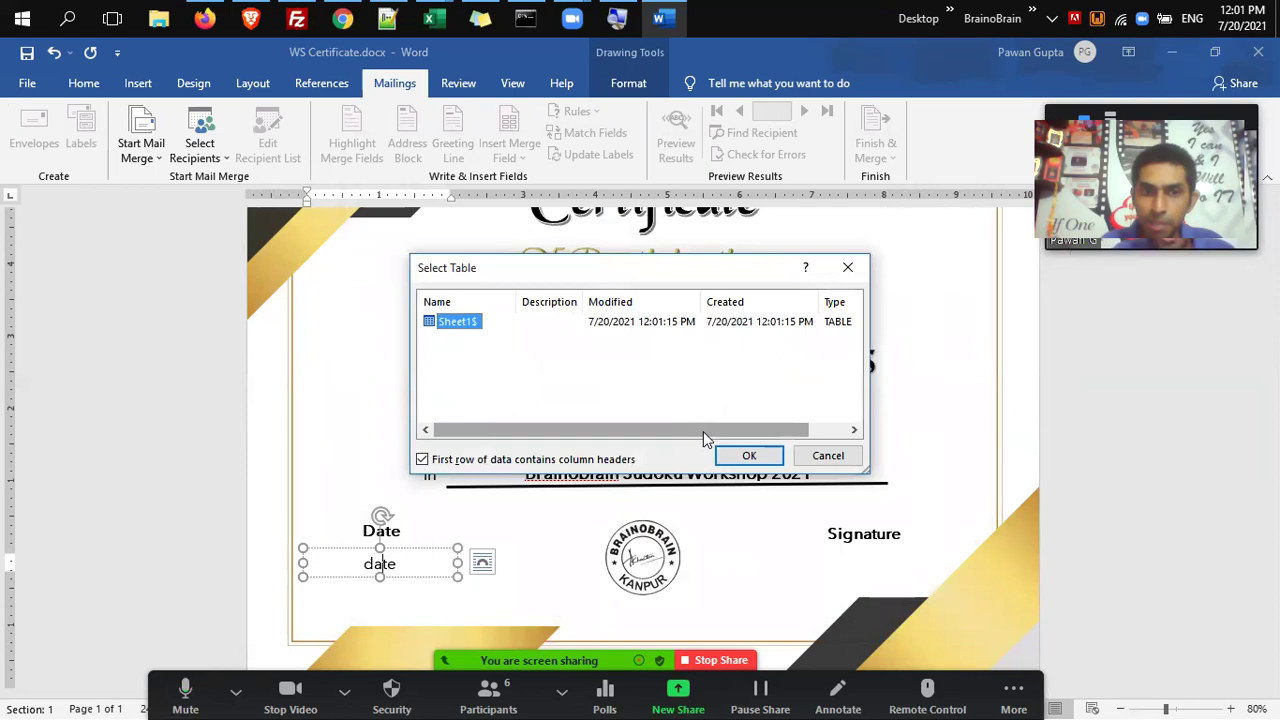
left_click(749, 455)
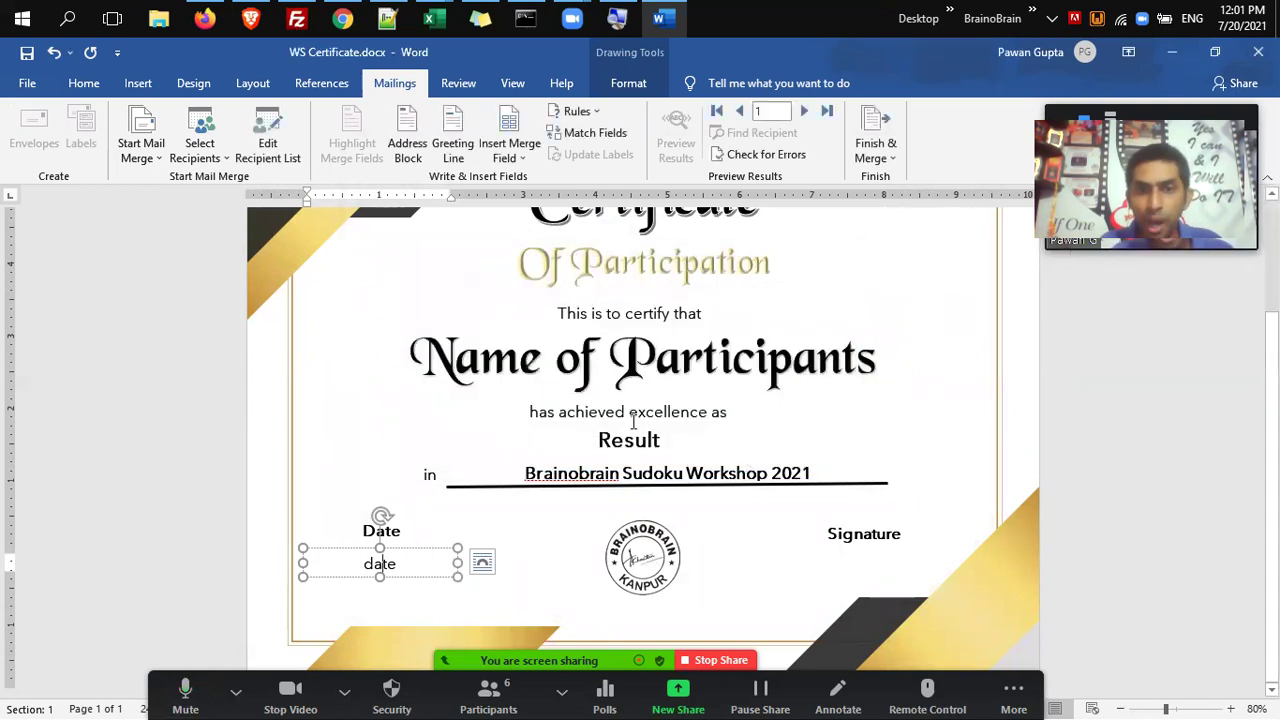
Replace the "Name of Participants" placeholder with the Name merge field and widen its text box on both sides.
double_click(610, 360)
key("ctrl+a")
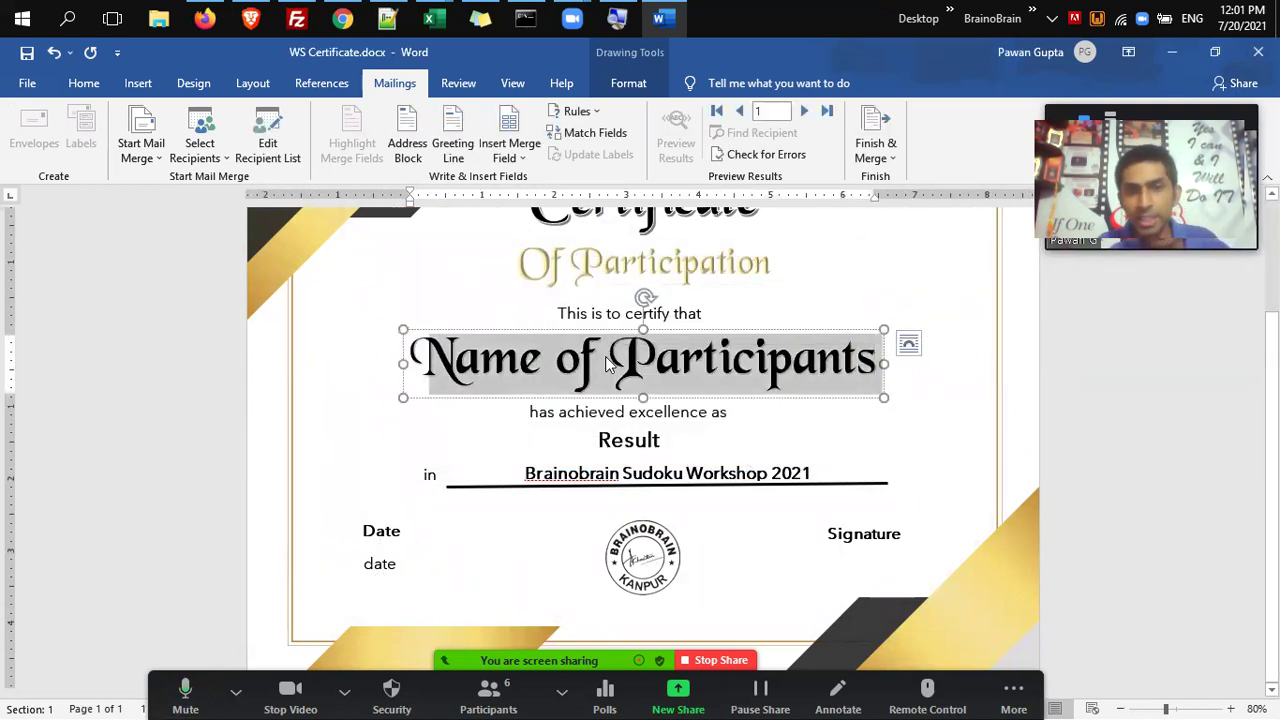
left_click(510, 155)
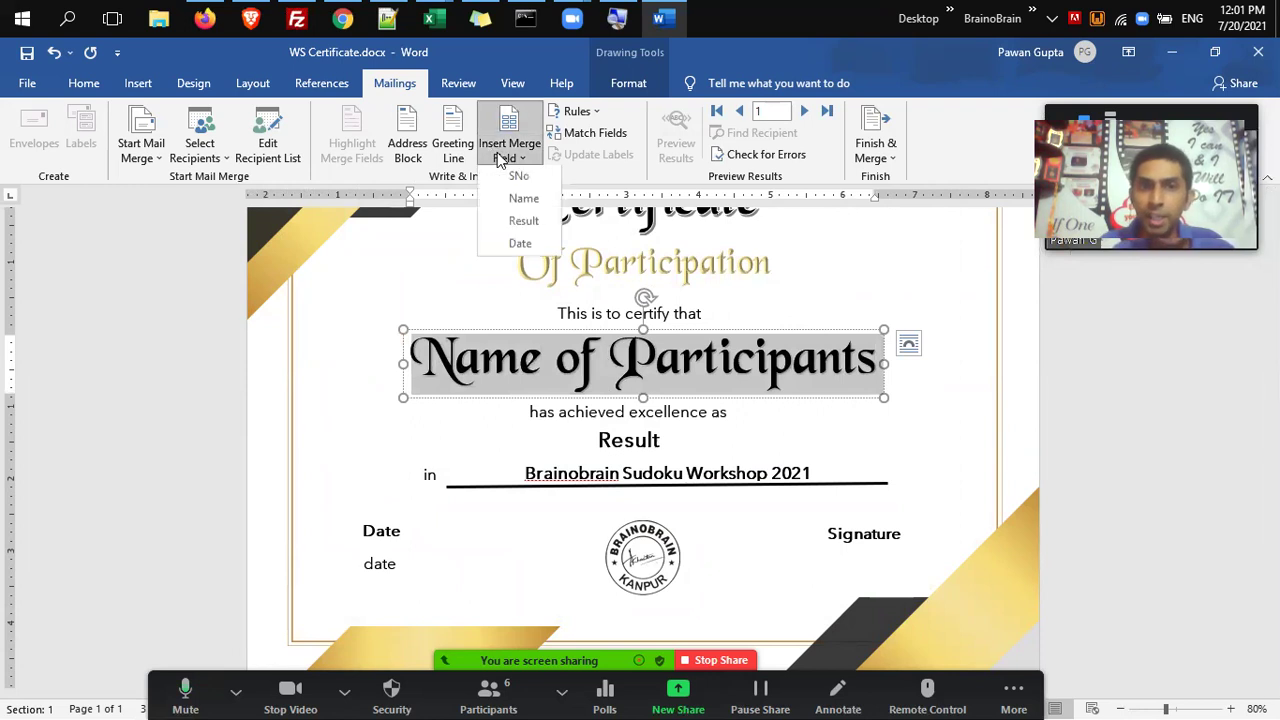
left_click(523, 201)
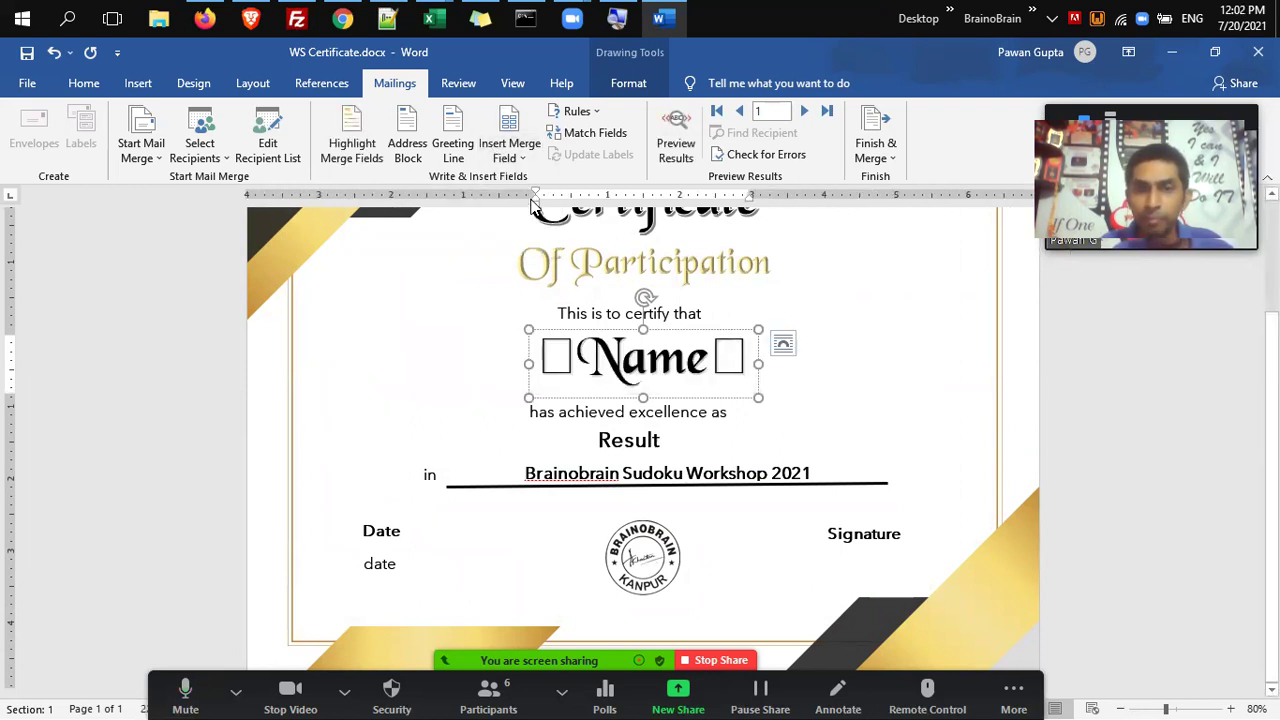
left_click_drag(528, 364, 391, 366)
left_click_drag(764, 364, 913, 384)
Replace the Result placeholder under "has achieved excellence as" with the Result merge field.
double_click(614, 441)
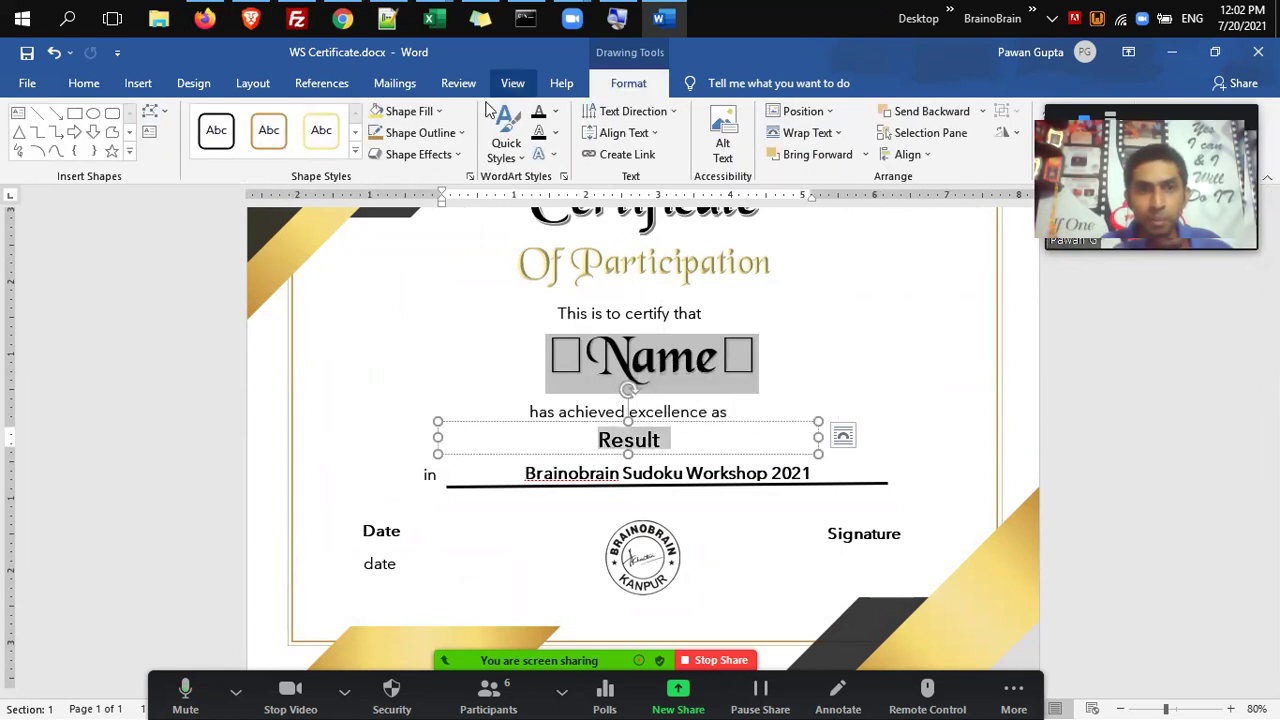
left_click(410, 90)
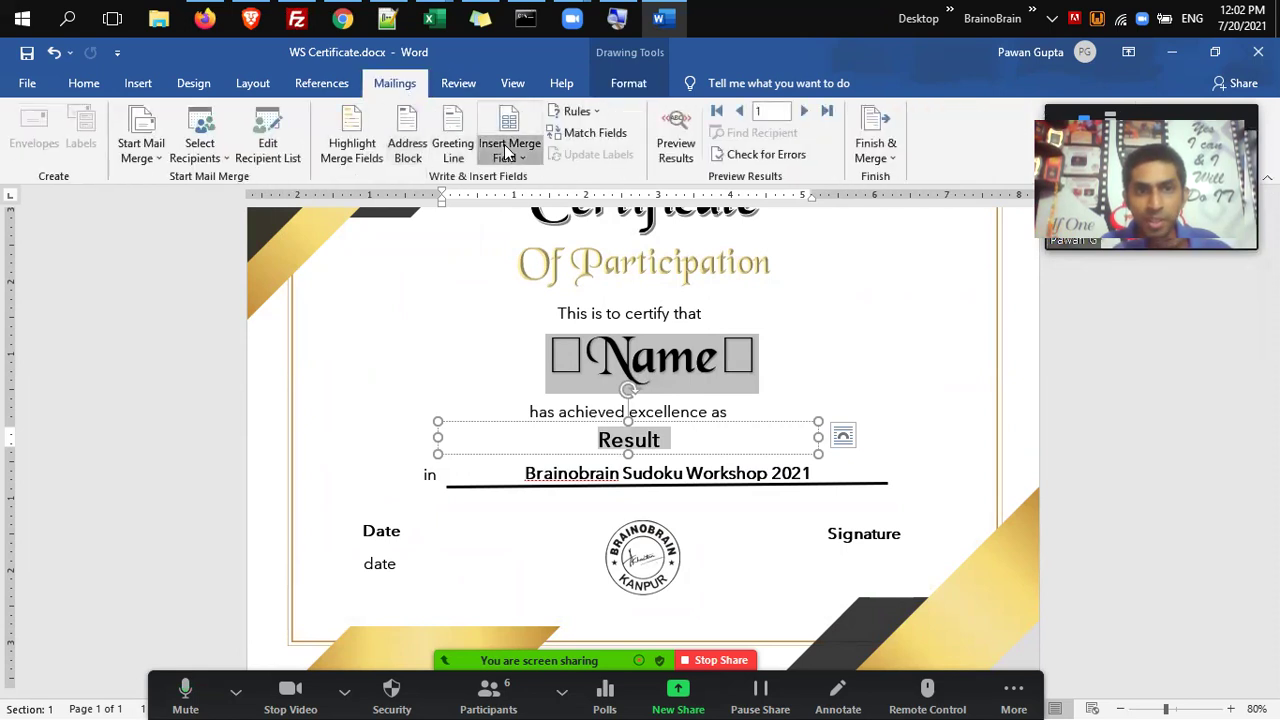
left_click(509, 150)
left_click(523, 223)
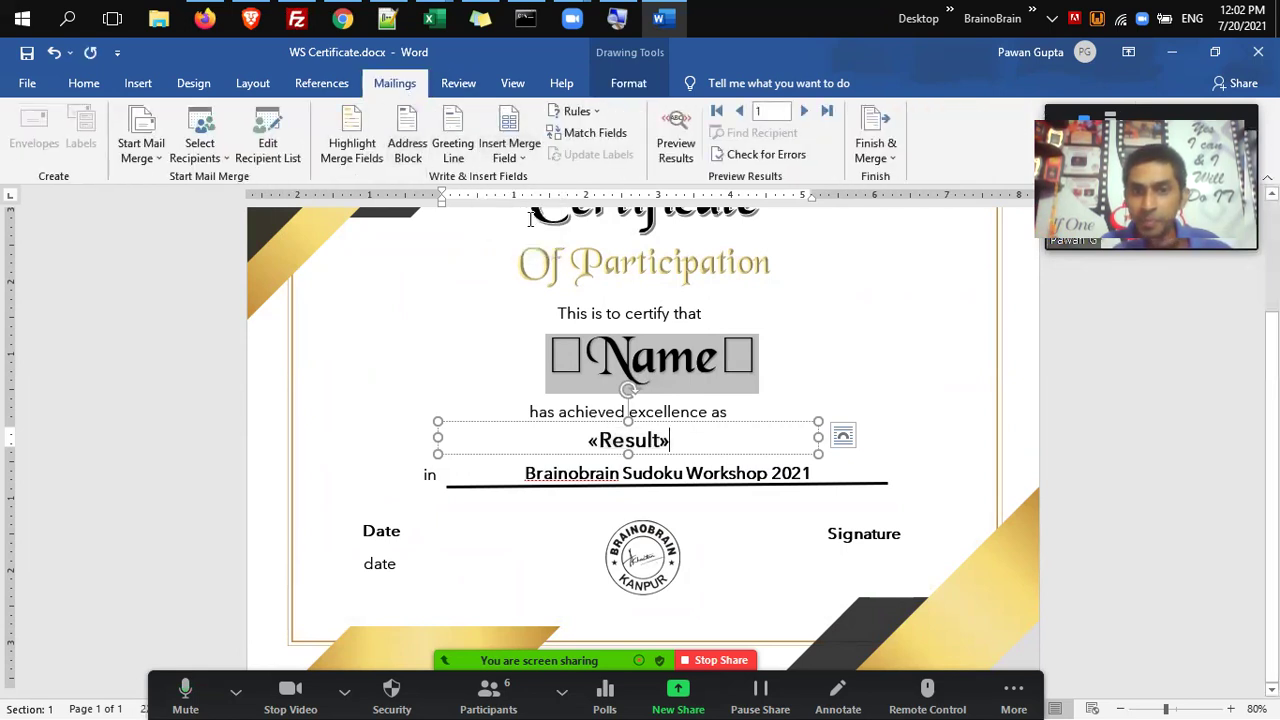
Replace the date placeholder under the Date heading with the Date merge field and preview the merged results through record 2.
double_click(372, 565)
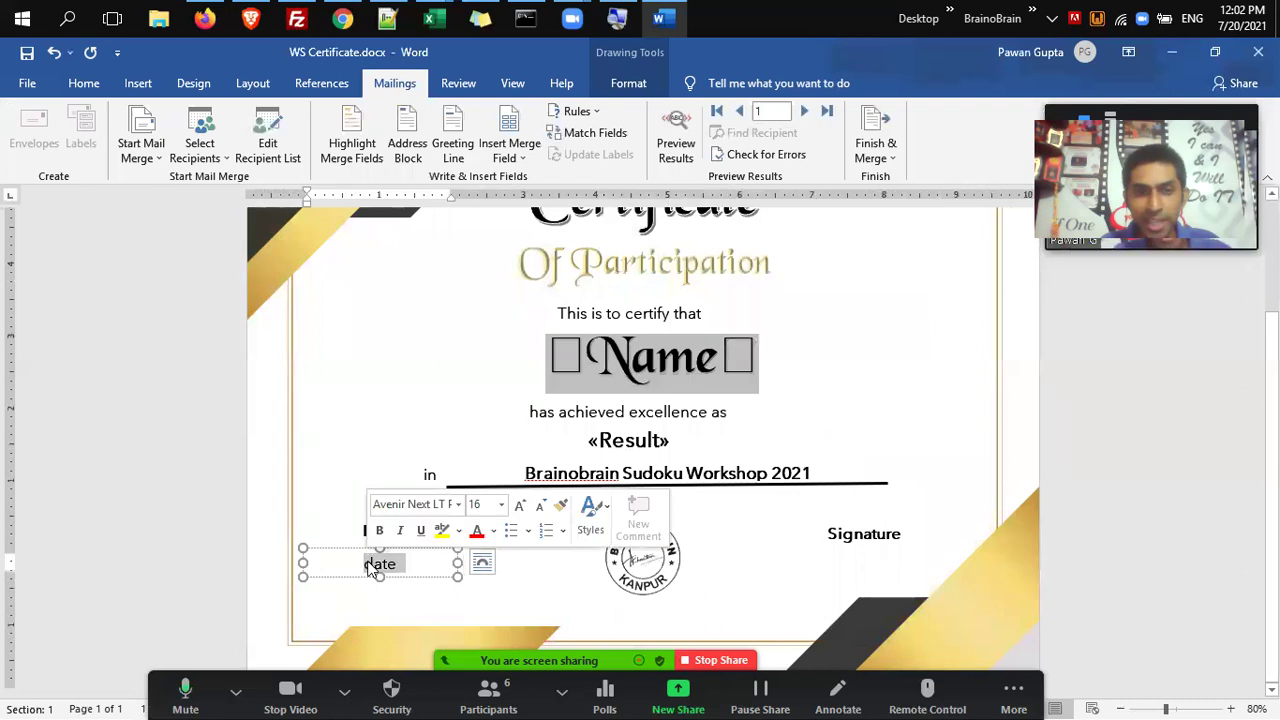
left_click(516, 145)
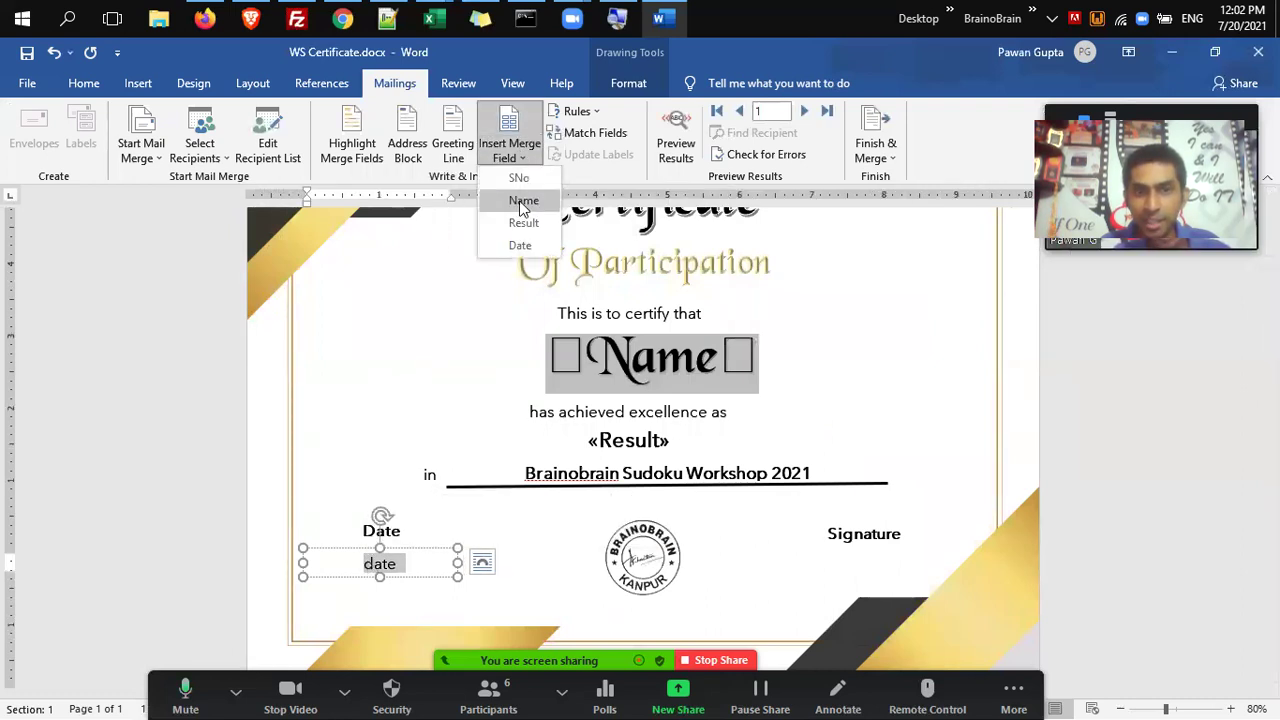
left_click(520, 246)
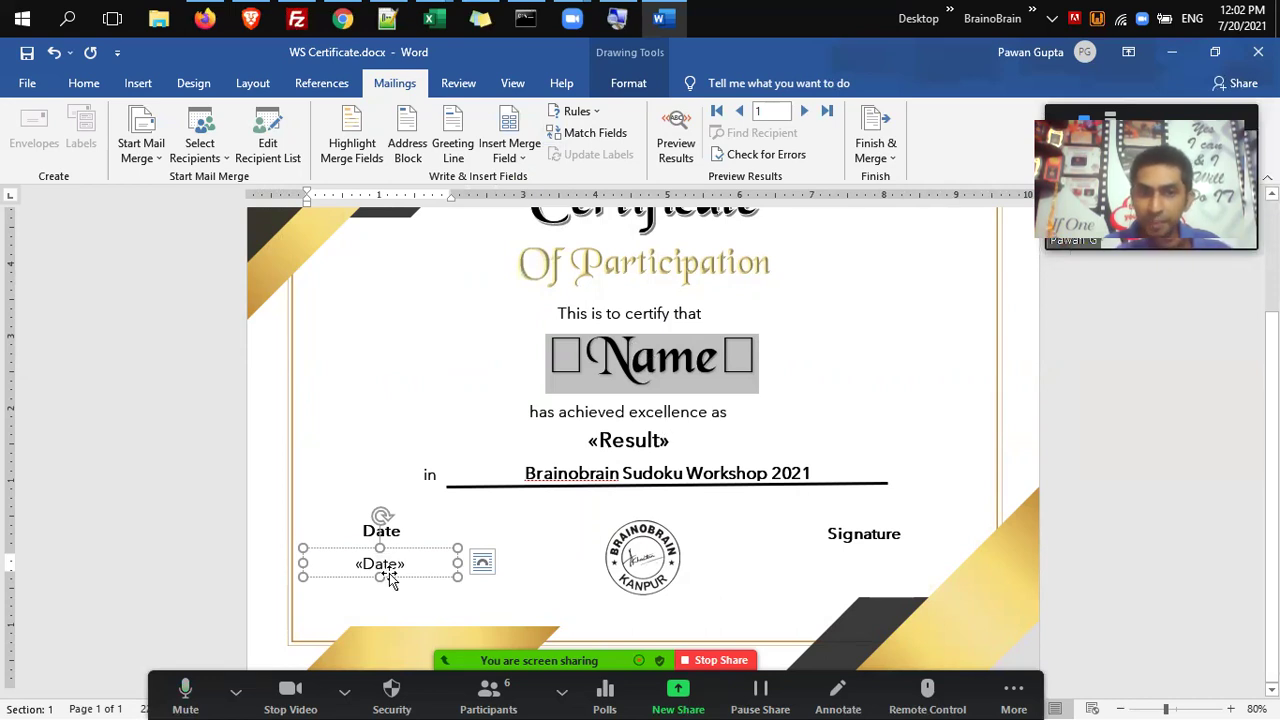
left_click(680, 148)
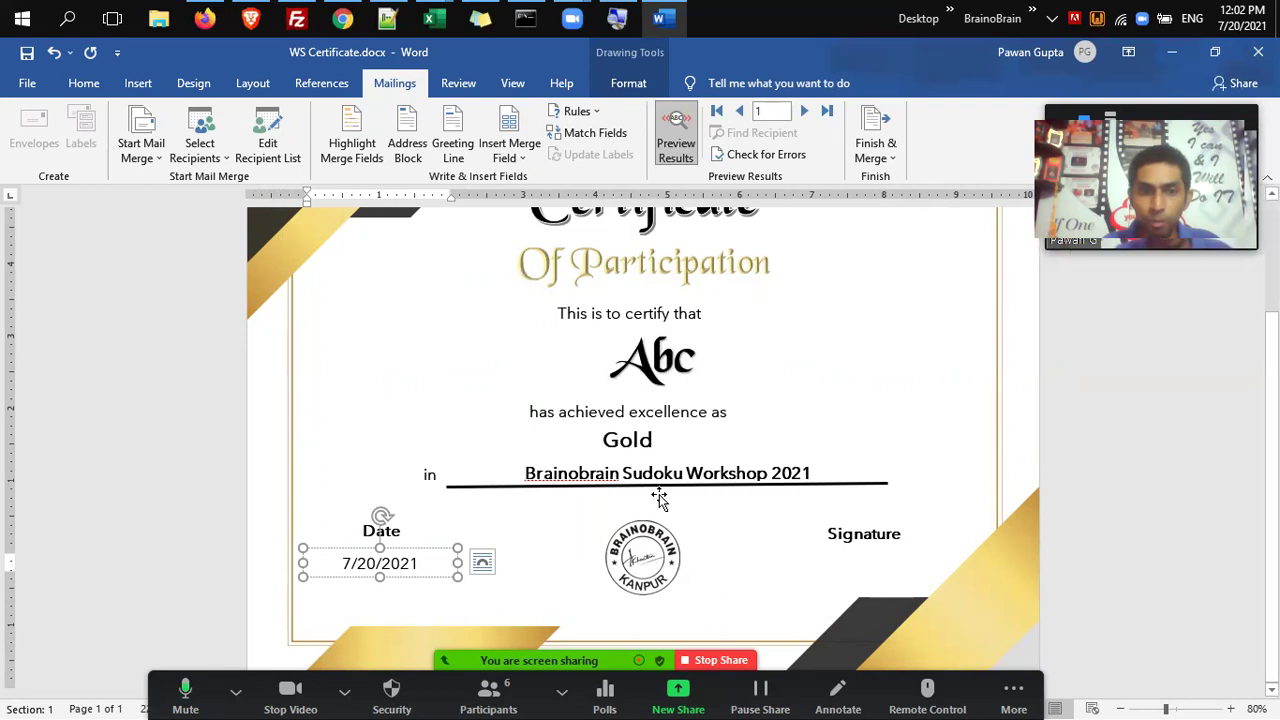
left_click(802, 111)
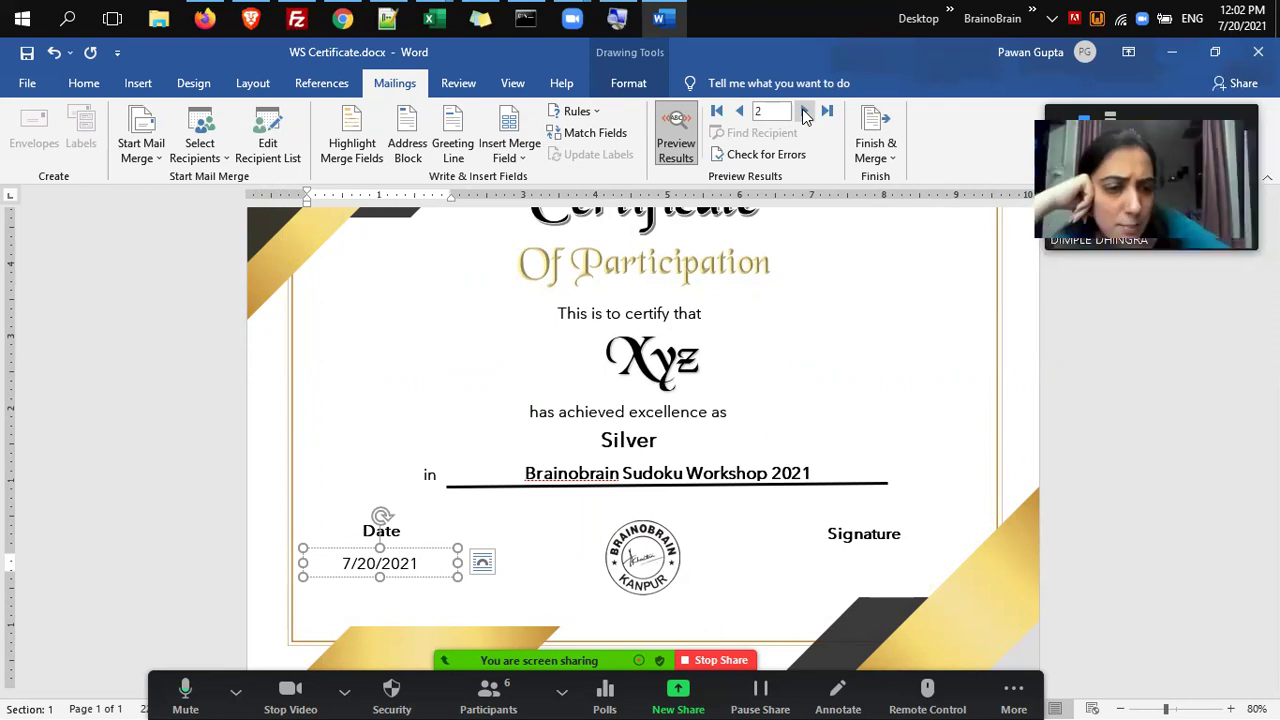
Print the merged certificates with Microsoft Print to PDF, saving the output in Documents as New Results.
left_click(876, 150)
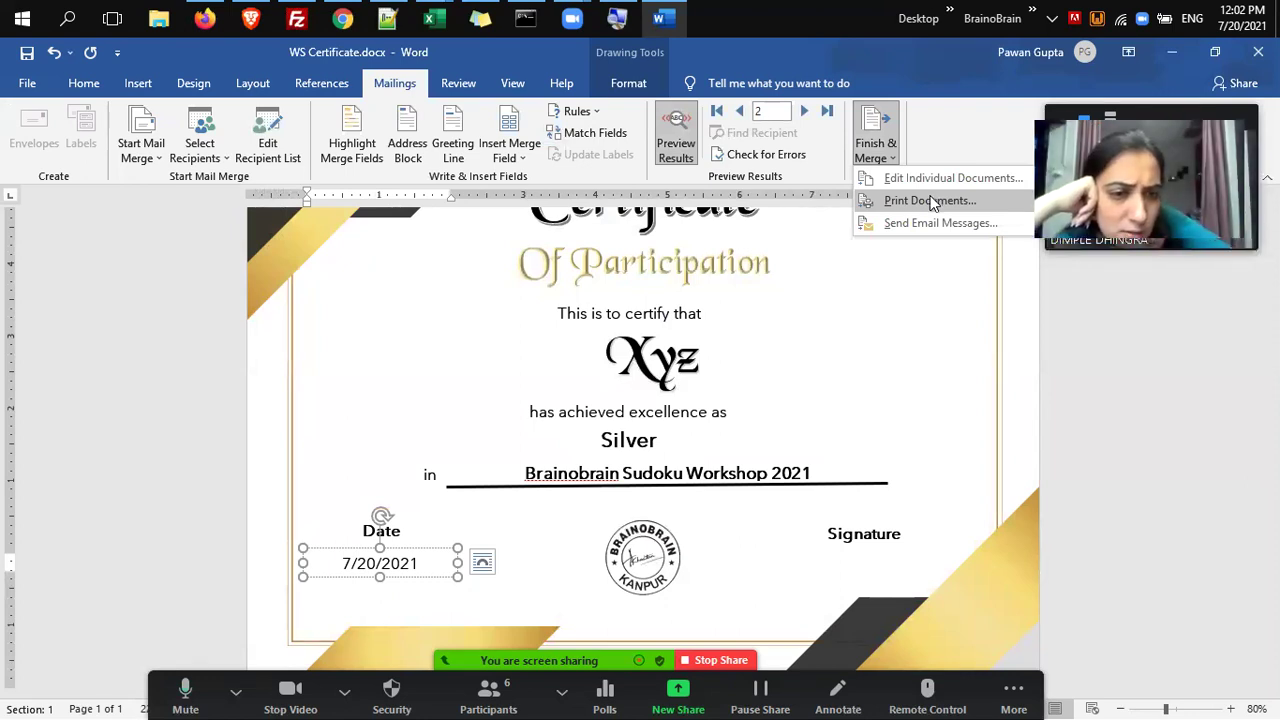
left_click(930, 201)
left_click(720, 391)
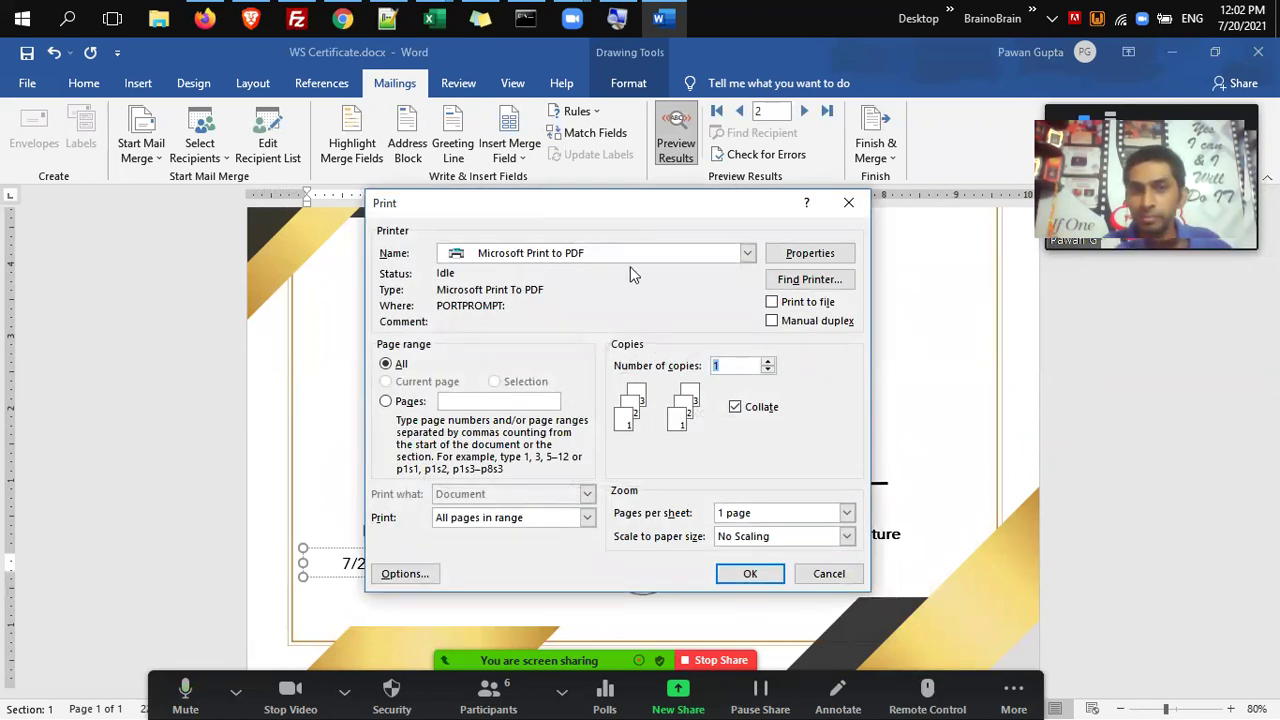
left_click(747, 574)
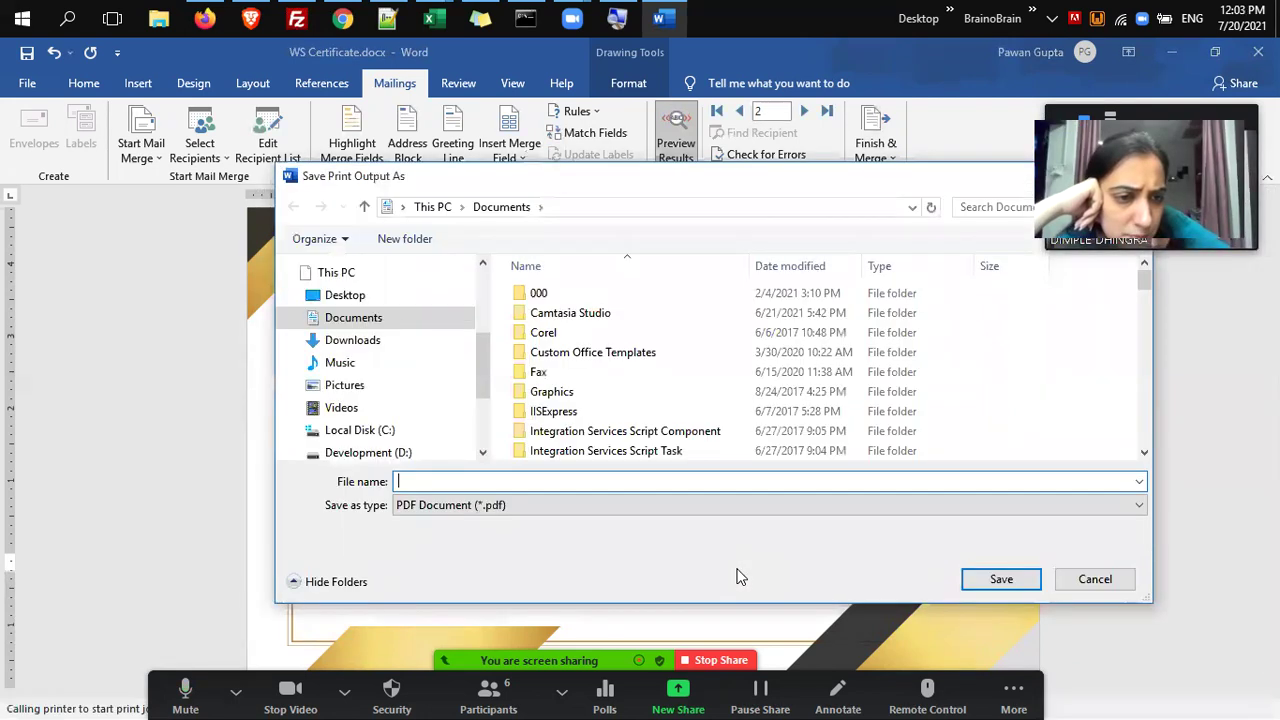
type("REs")
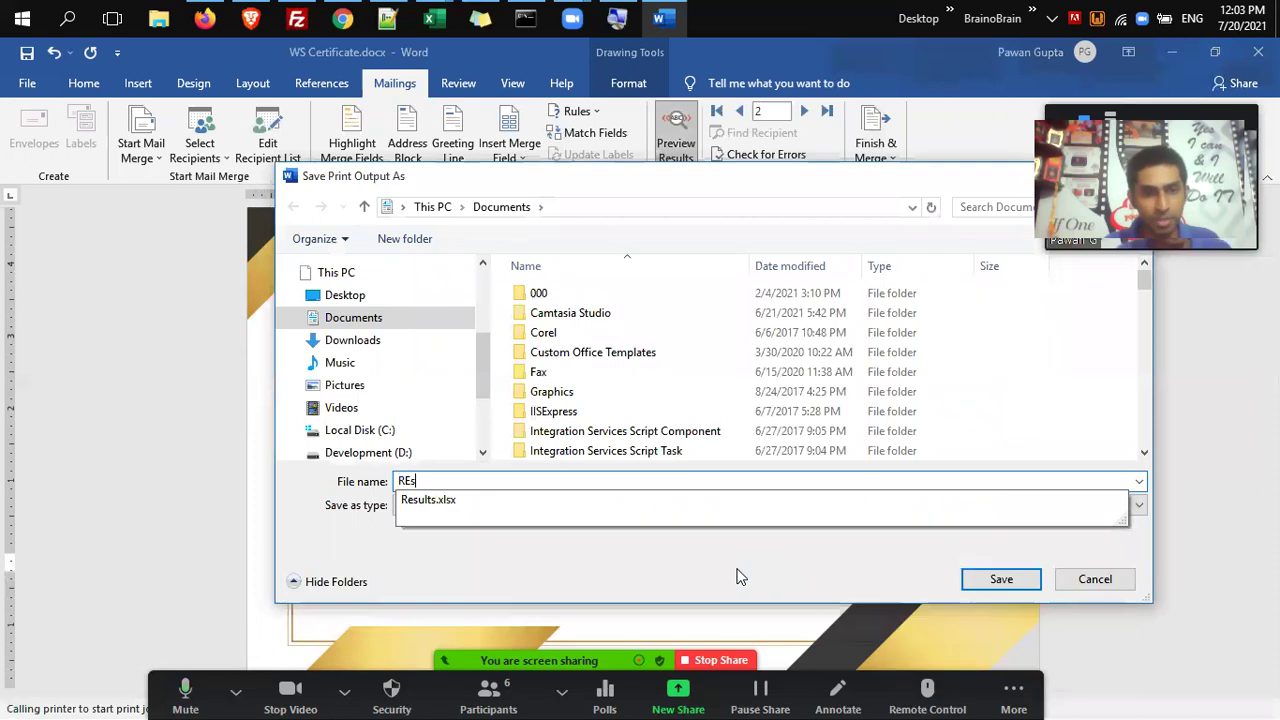
key("BackSpace")
key("BackSpace")
key("BackSpace")
type("New Results")
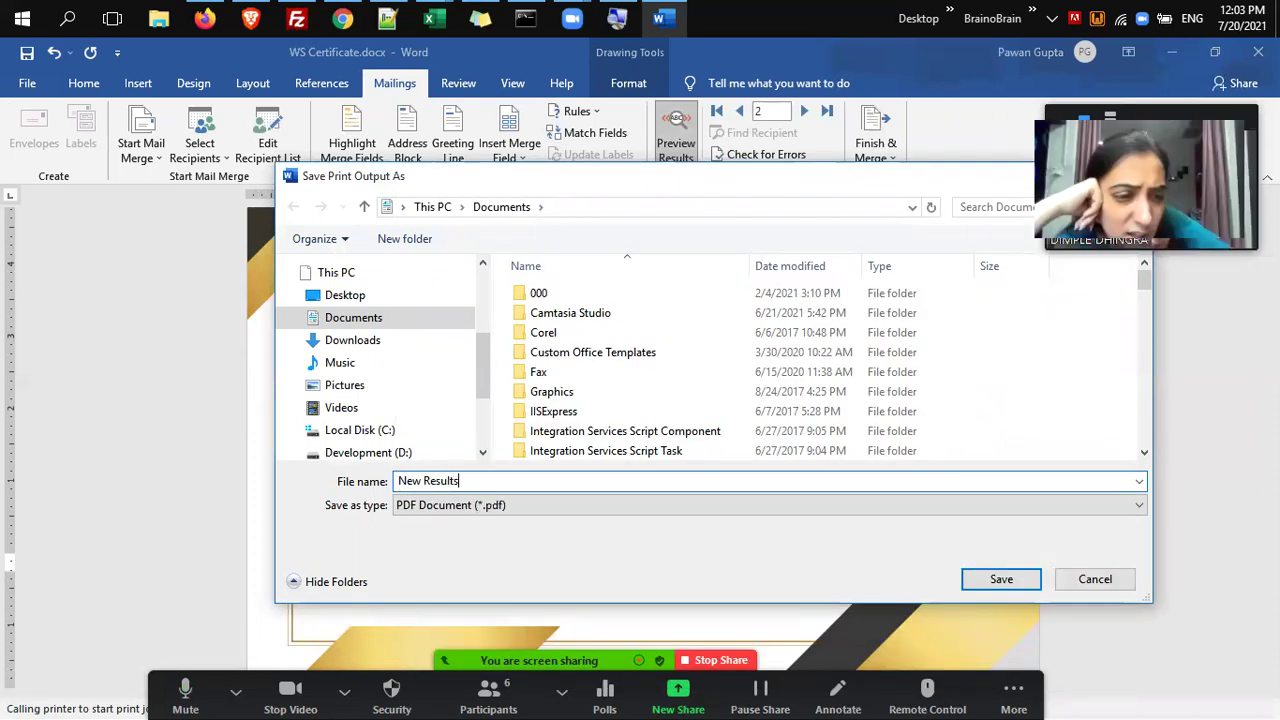
key("Return")
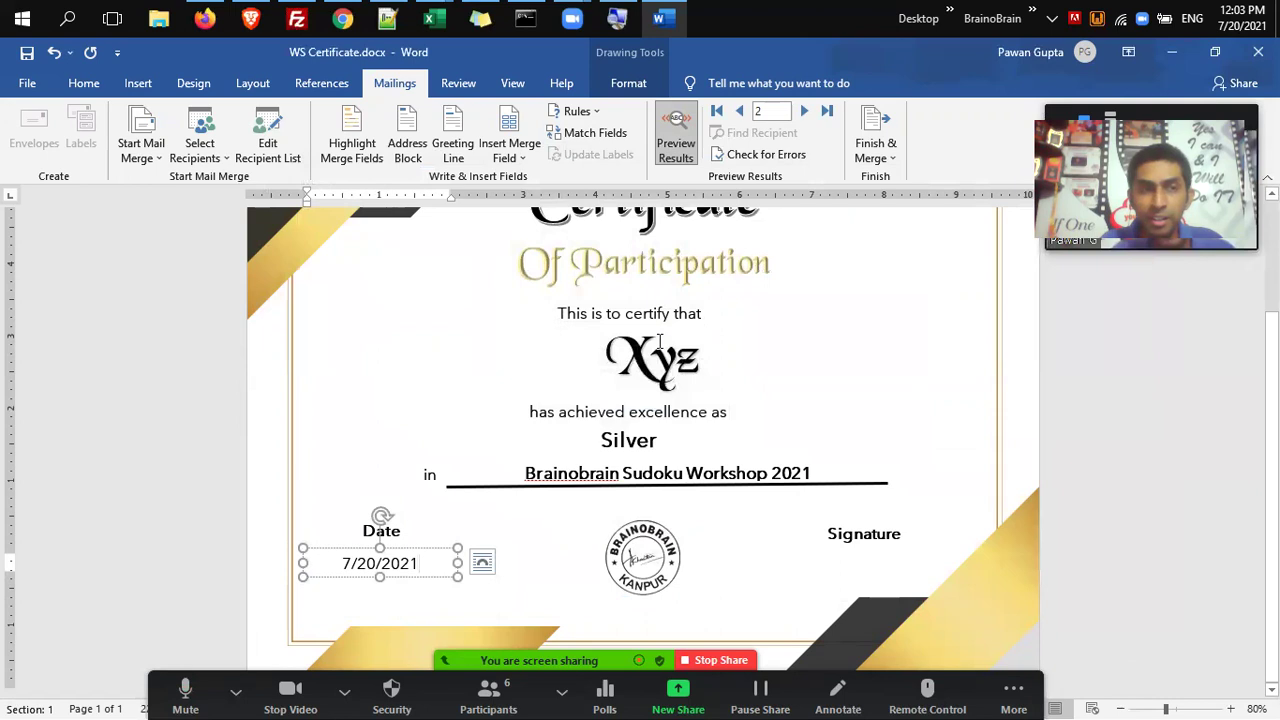
Switch to File Explorer and open New Results.pdf from the Documents folder.
left_click(143, 10)
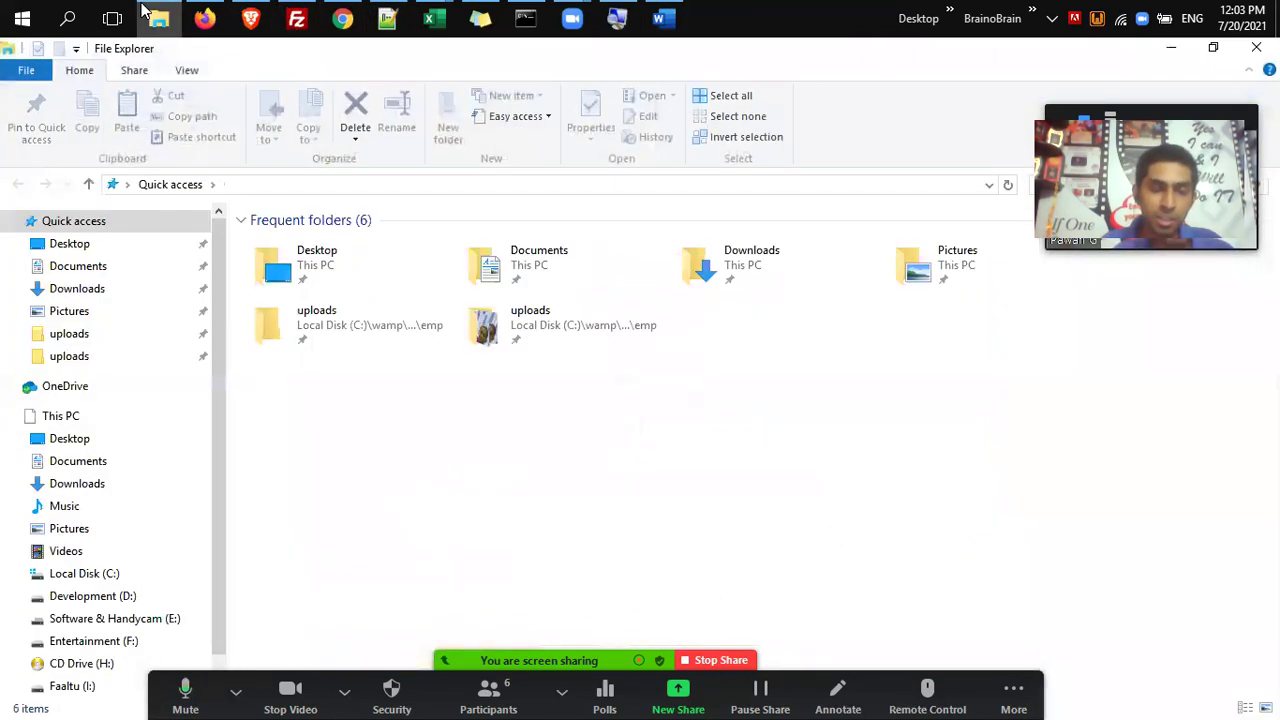
left_click(104, 463)
left_click(352, 462)
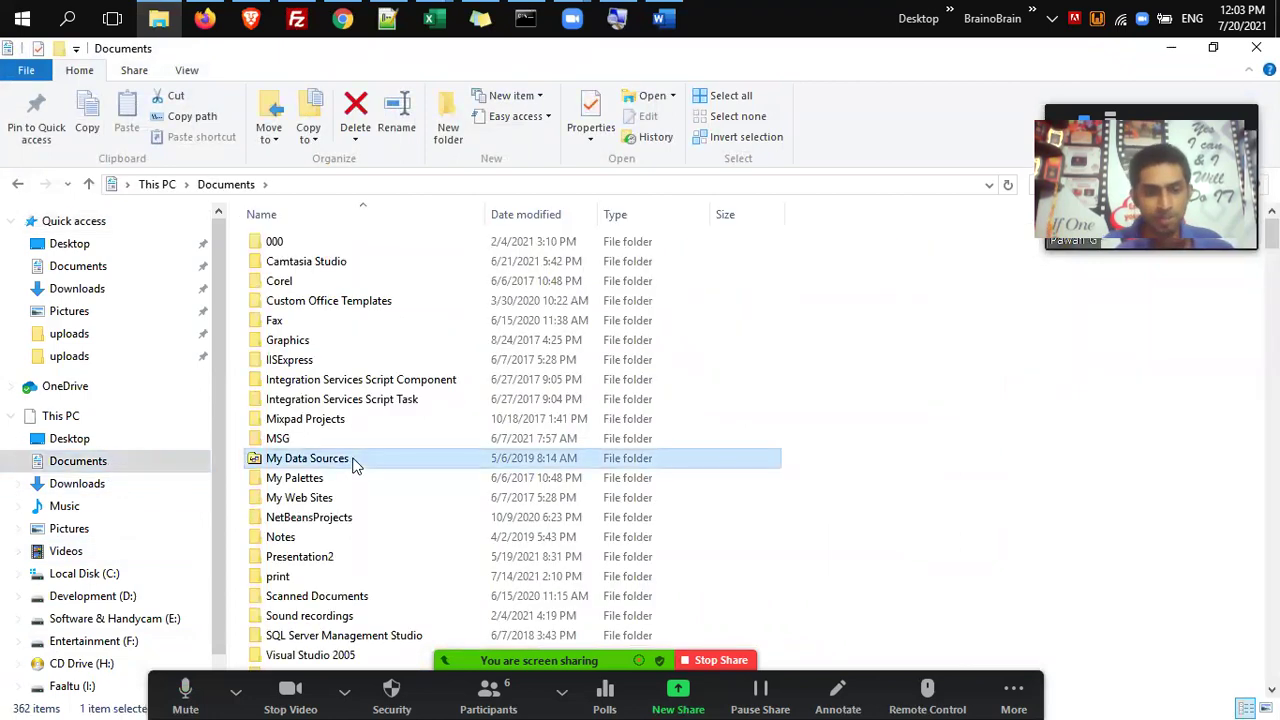
type("newnew r")
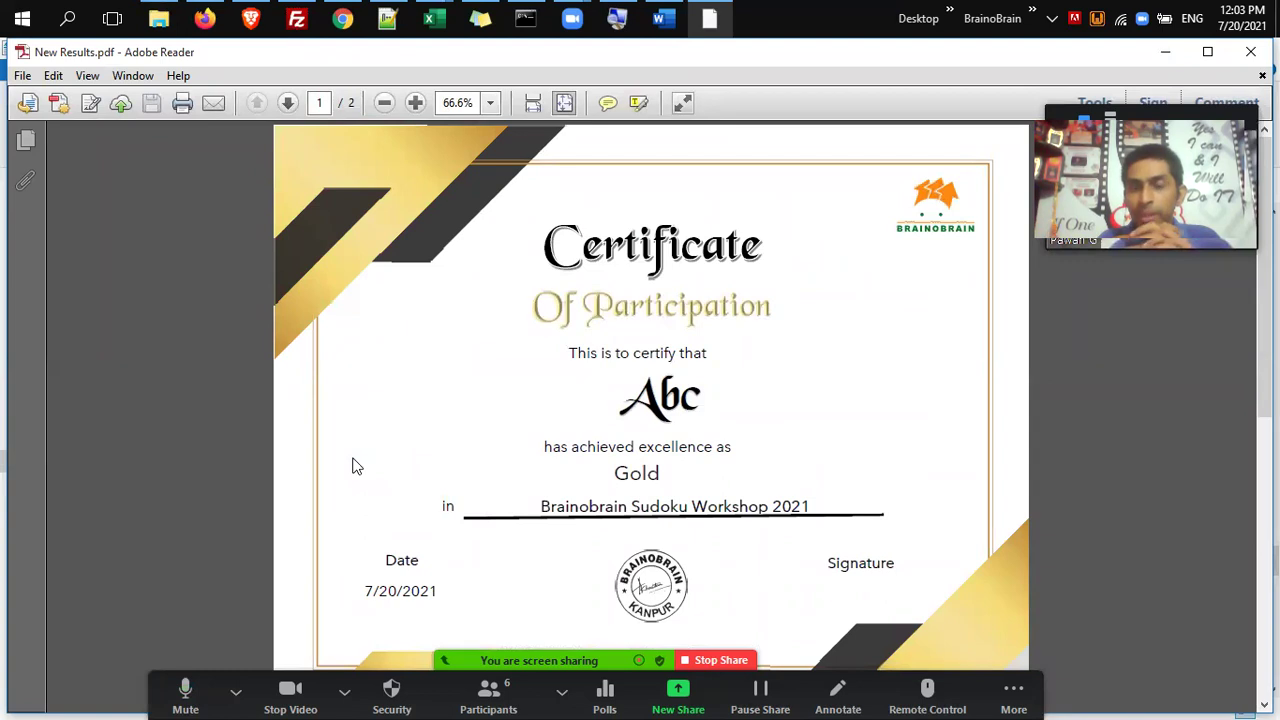
Compare the merged name, result and date on the two certificate pages of New Results.pdf.
scroll(355, 465, "down", 3)
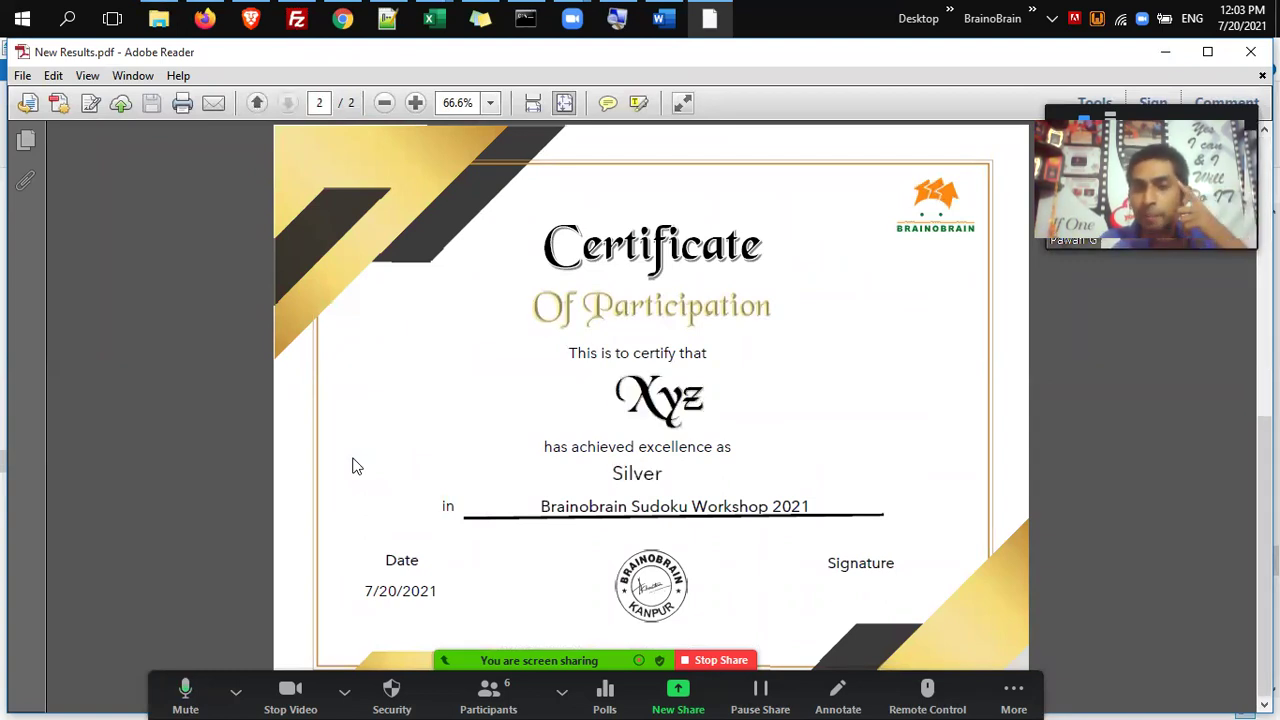
scroll(355, 465, "up", 3)
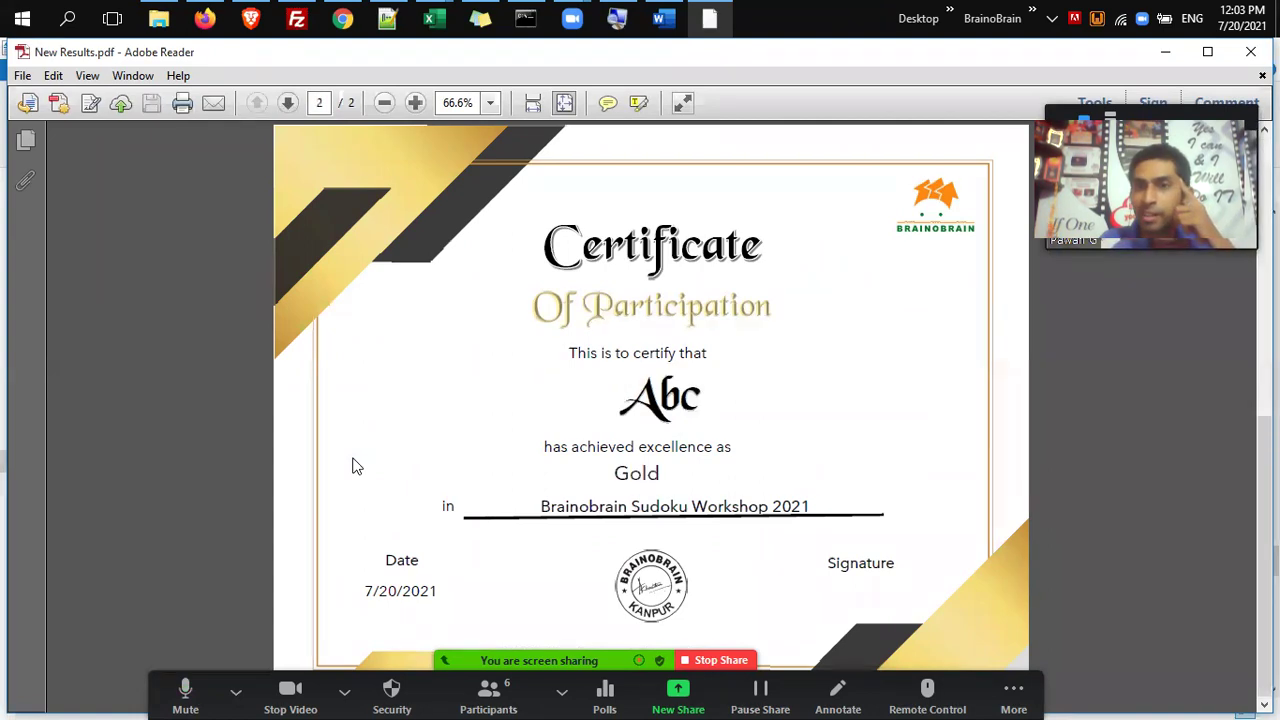
scroll(355, 465, "down", 3)
scroll(353, 463, "up", 3)
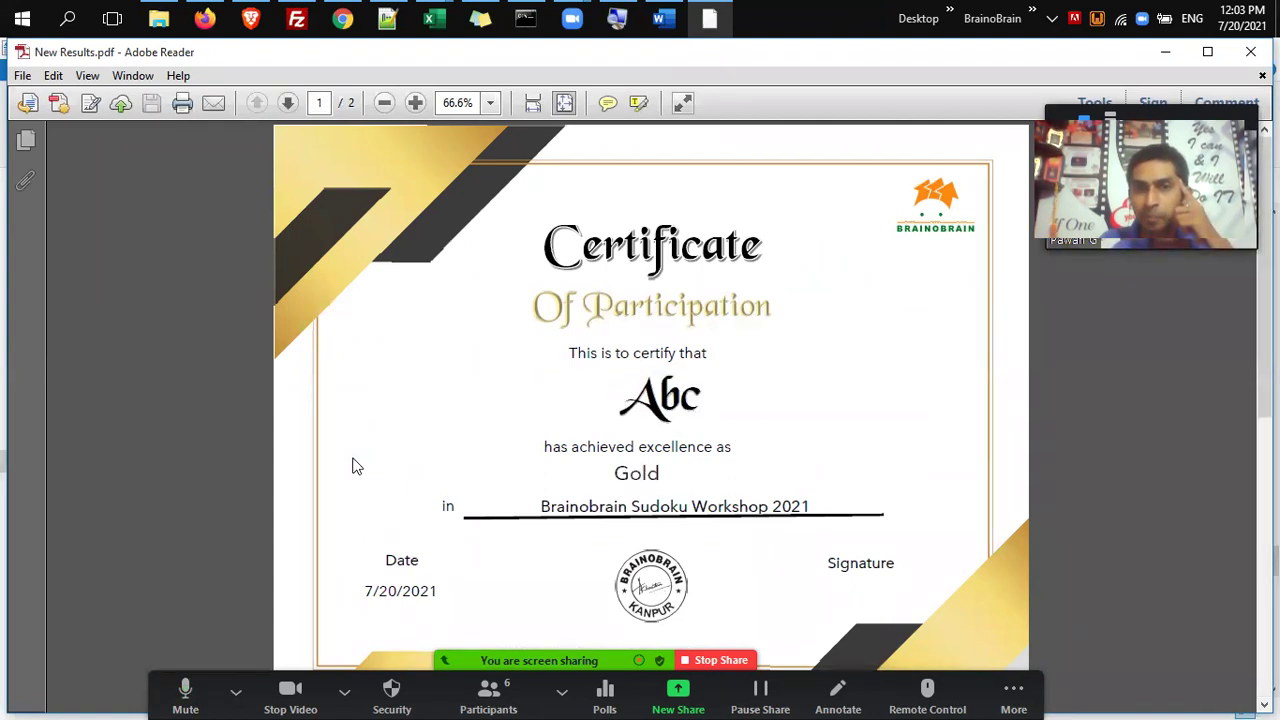
scroll(353, 463, "down", 3)
scroll(353, 465, "up", 3)
scroll(353, 465, "down", 3)
scroll(353, 465, "up", 3)
scroll(353, 465, "down", 3)
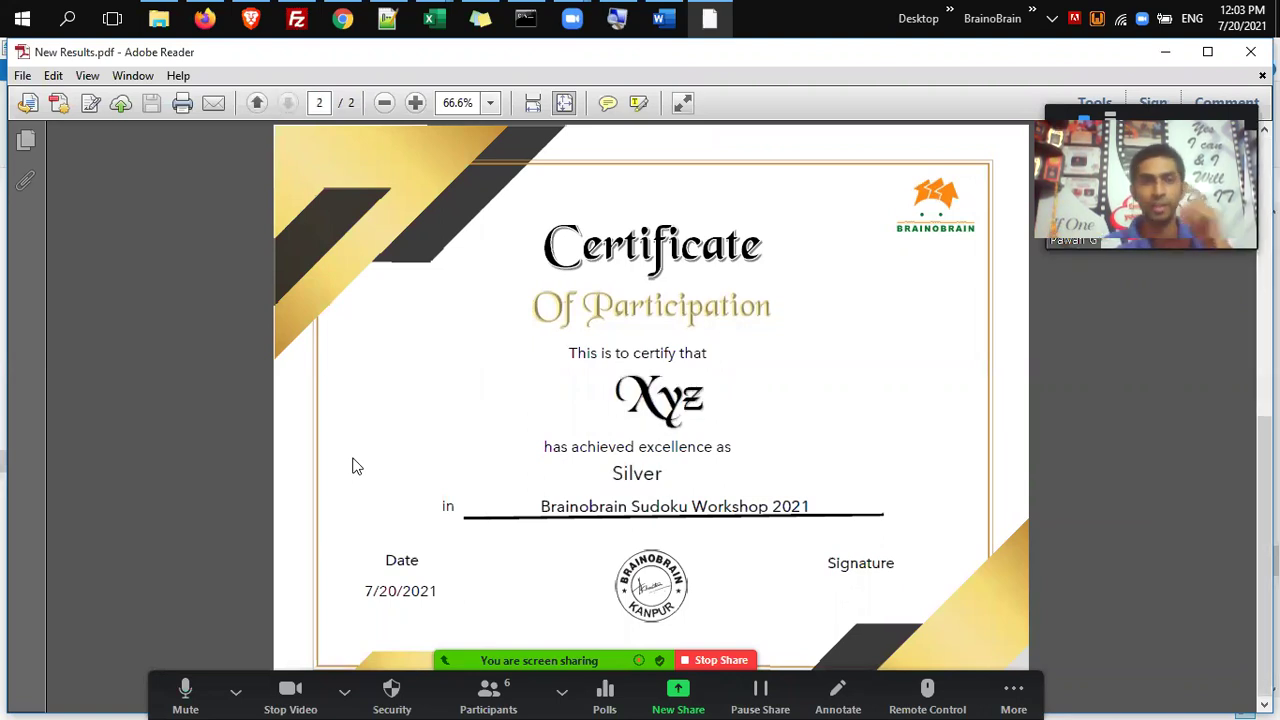
Close New Results.pdf and switch back to WS Certificate.docx in Word.
key("alt+F4")
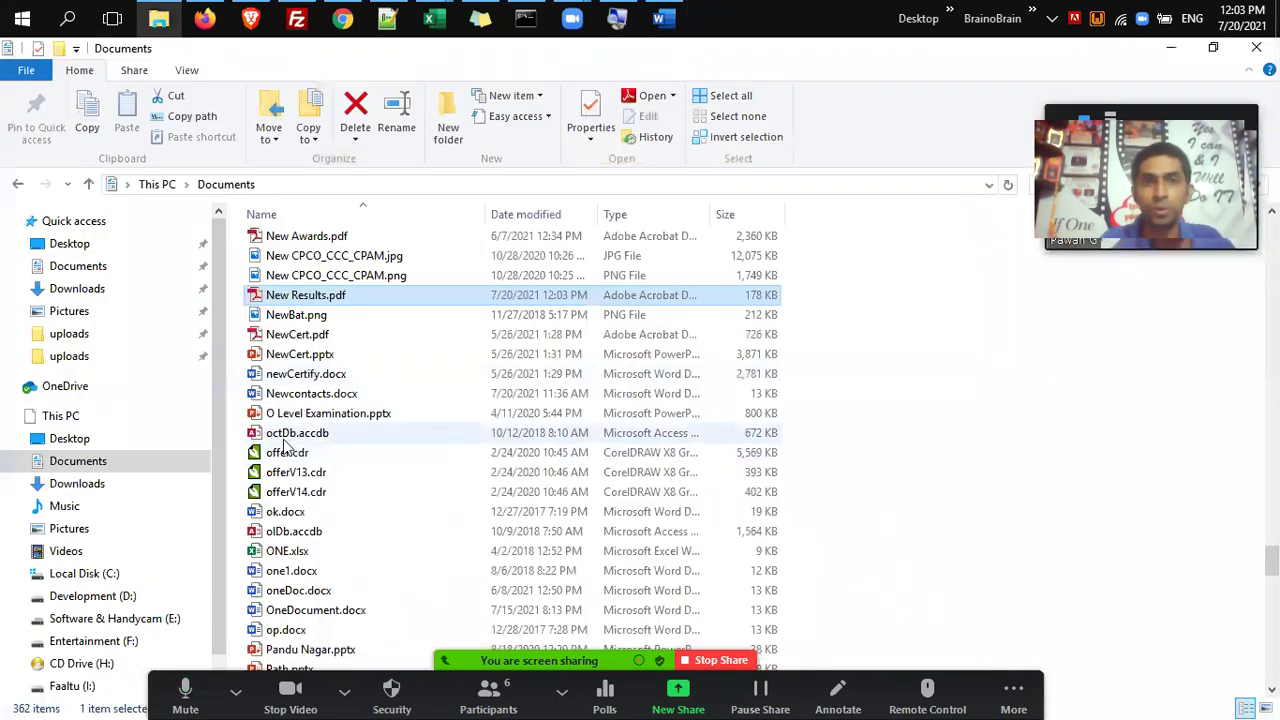
left_click(662, 18)
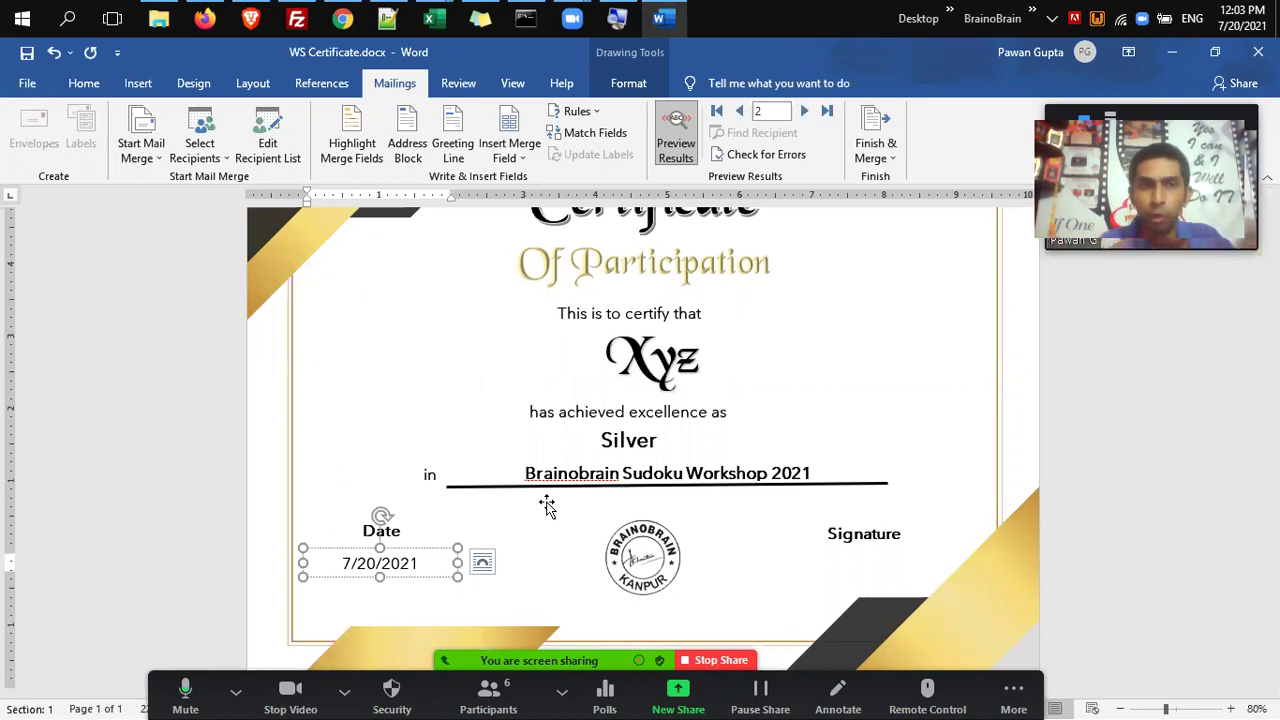
left_click(209, 147)
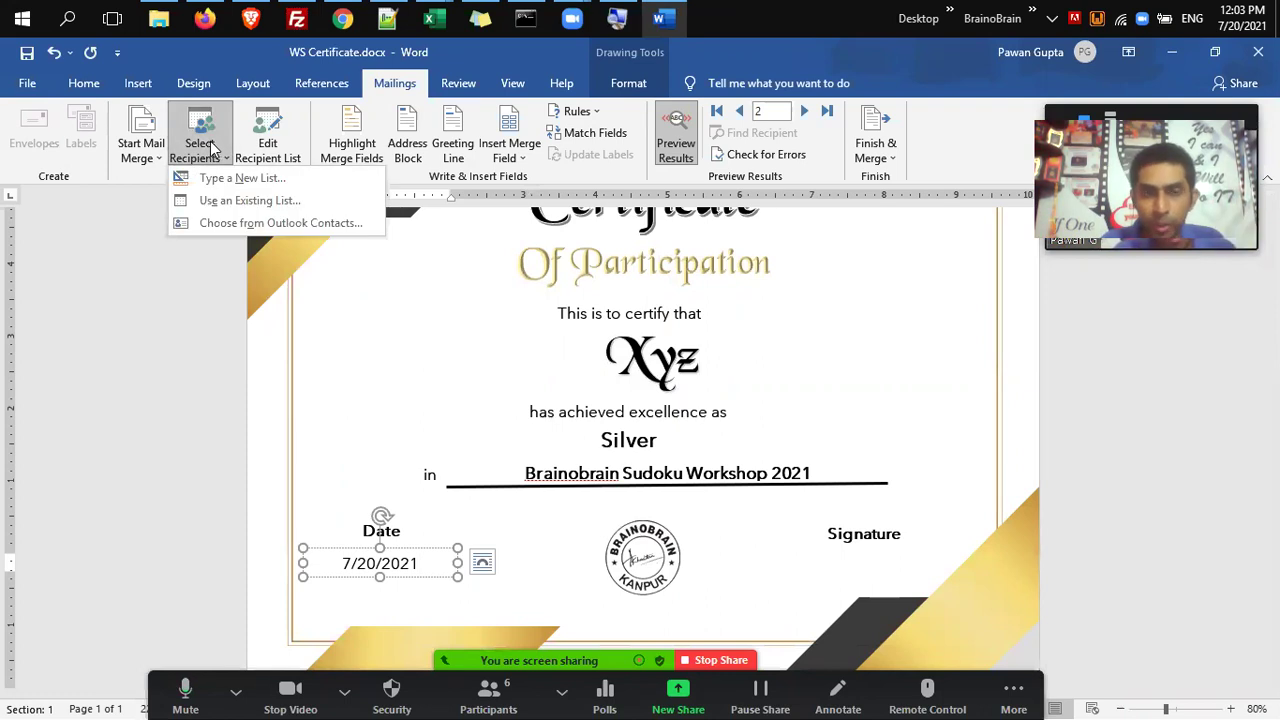
left_click(513, 158)
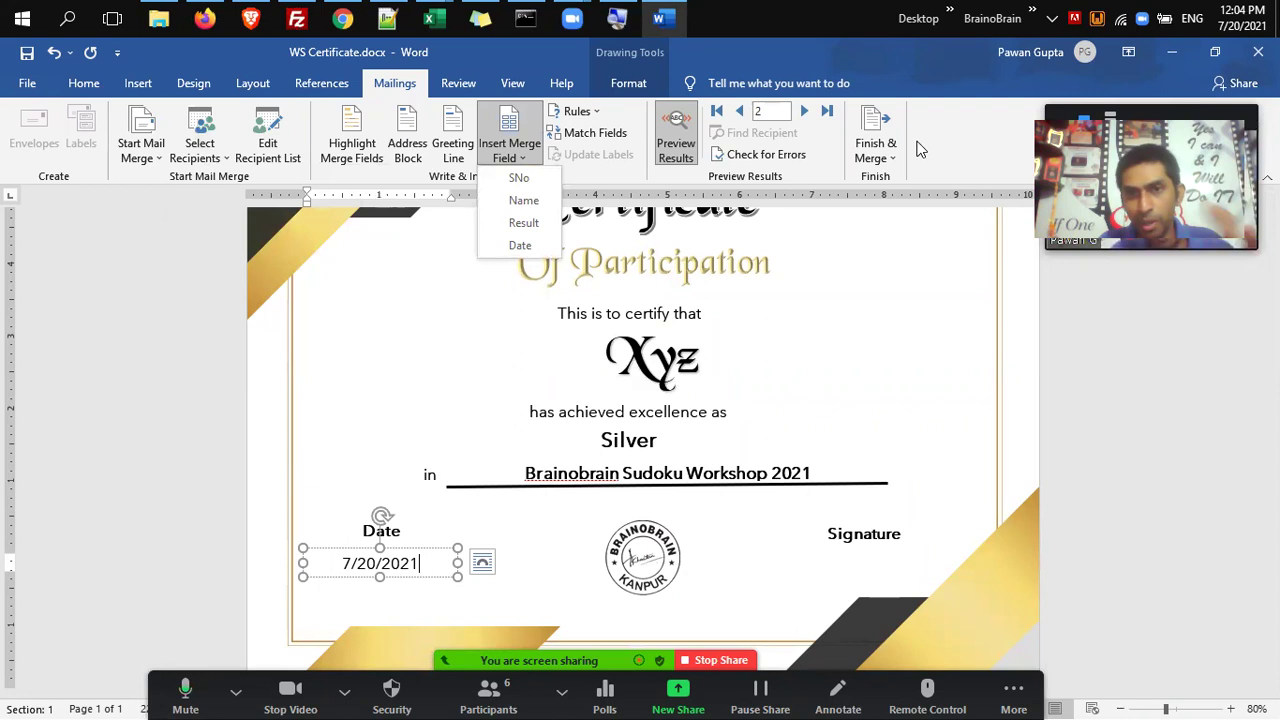
left_click(883, 140)
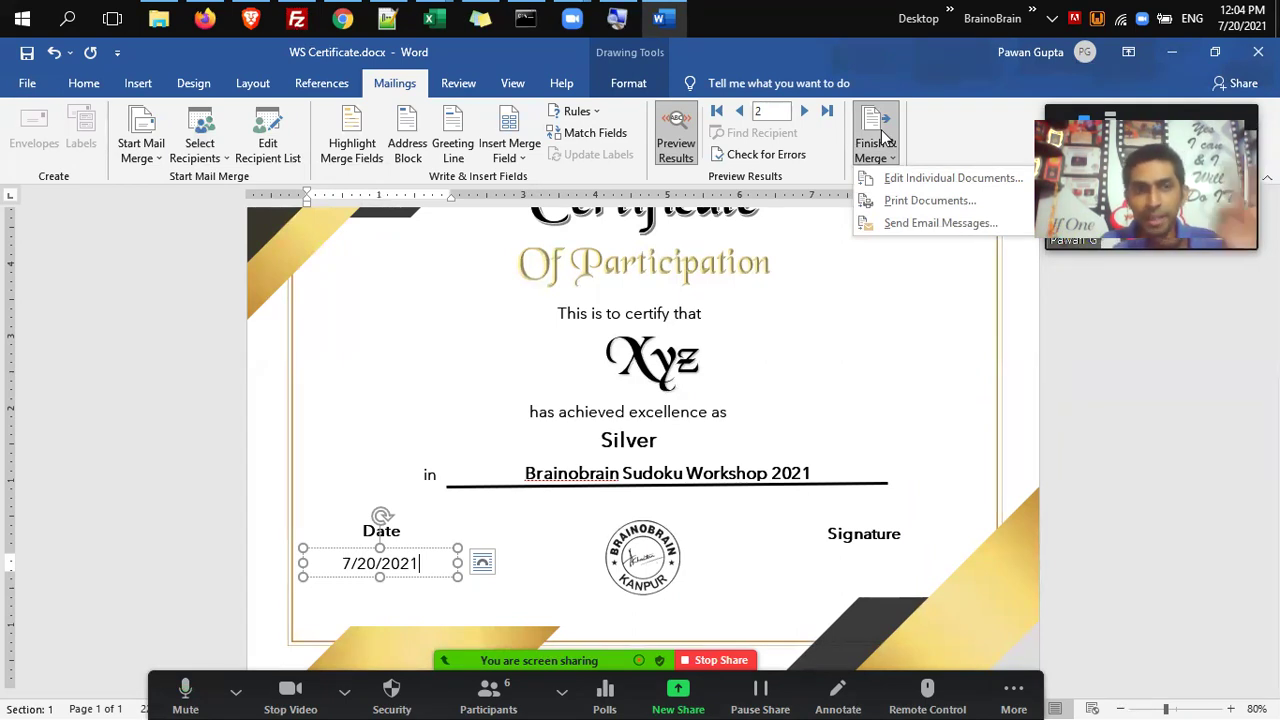
left_click(198, 160)
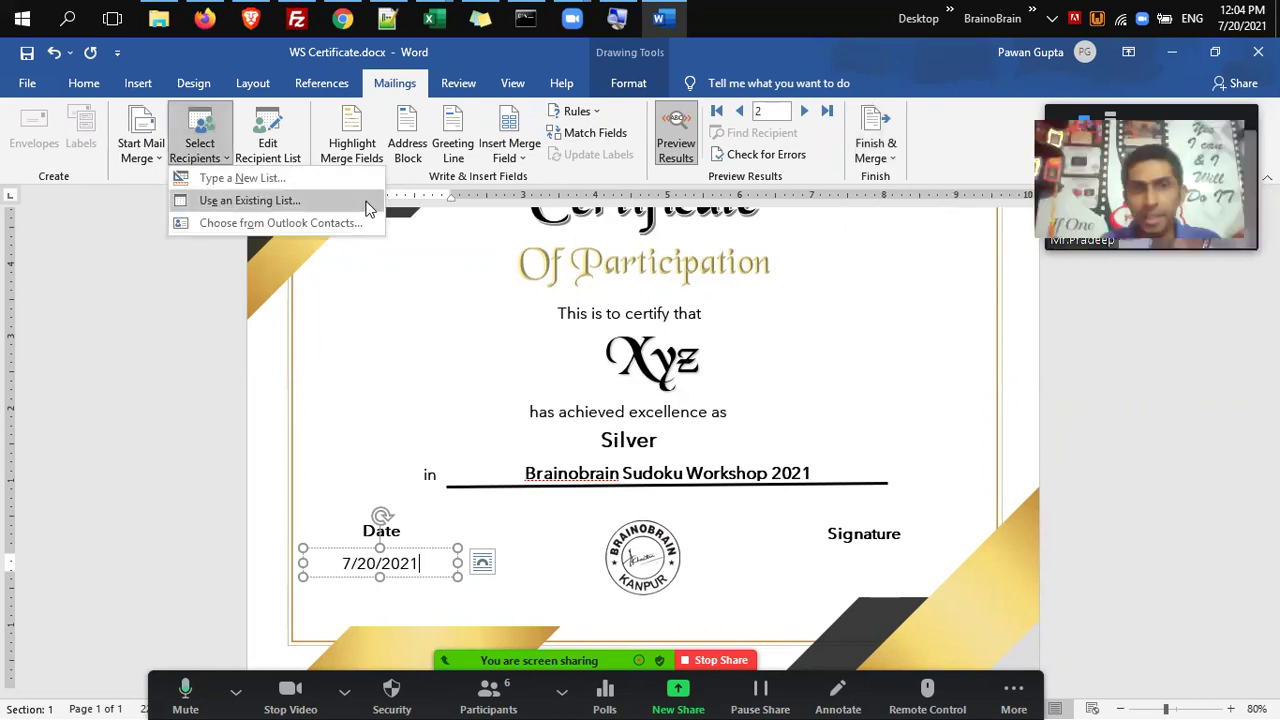
left_click(522, 168)
left_click(521, 164)
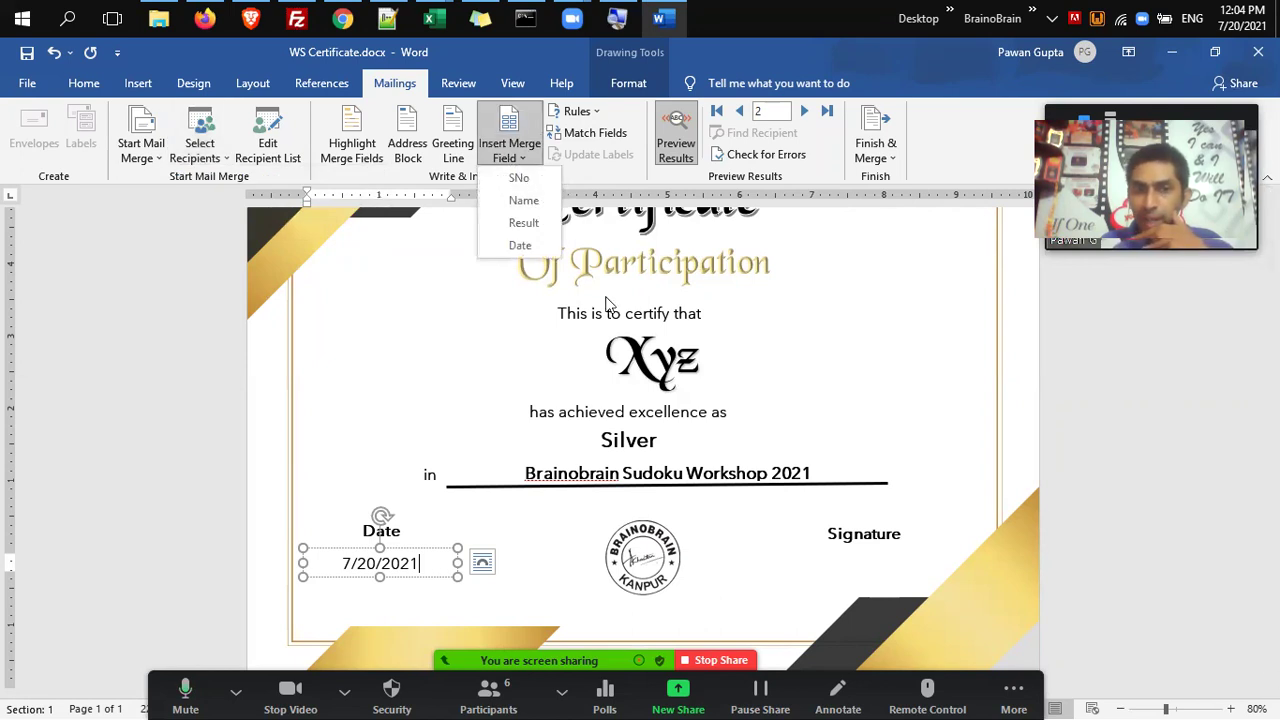
left_click(872, 148)
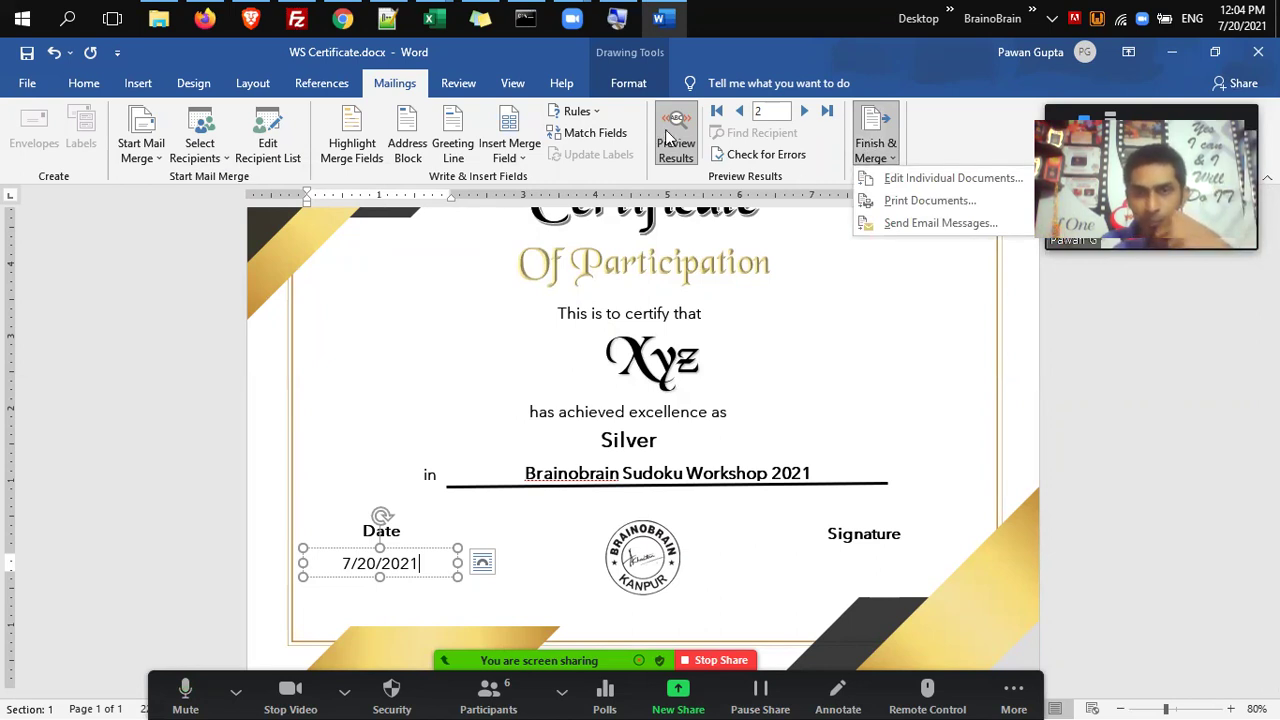
key("Escape")
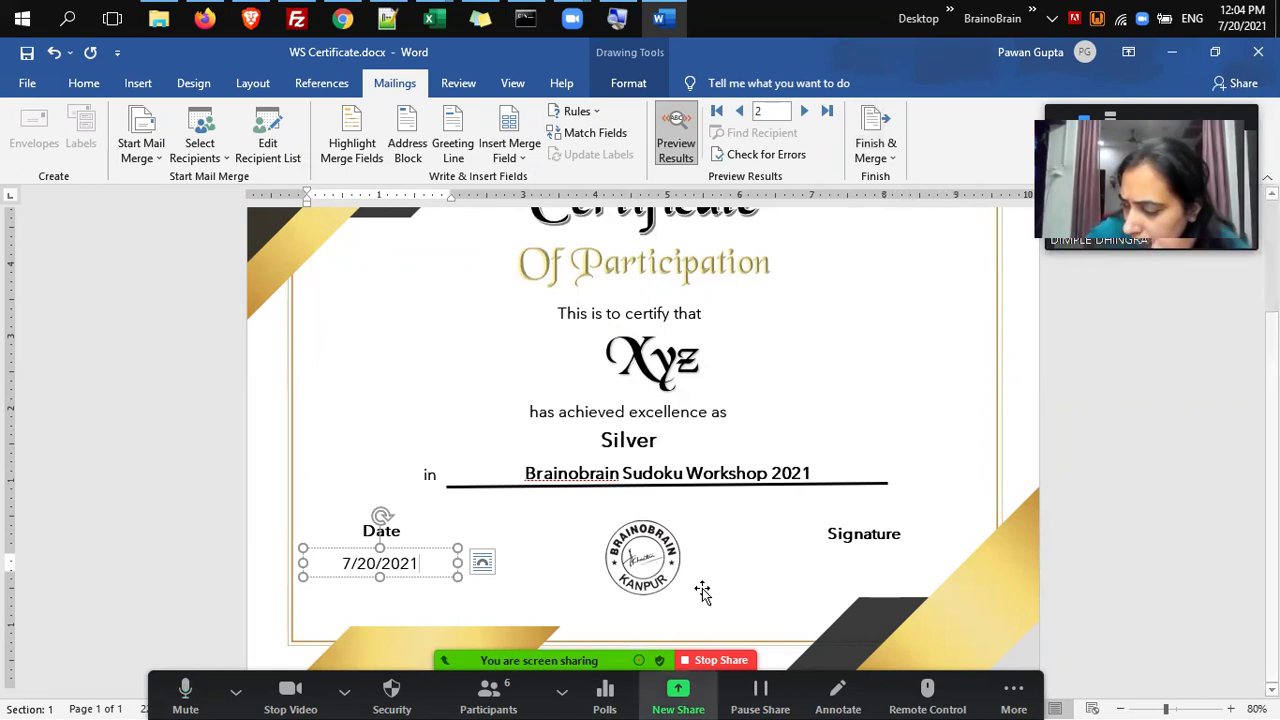